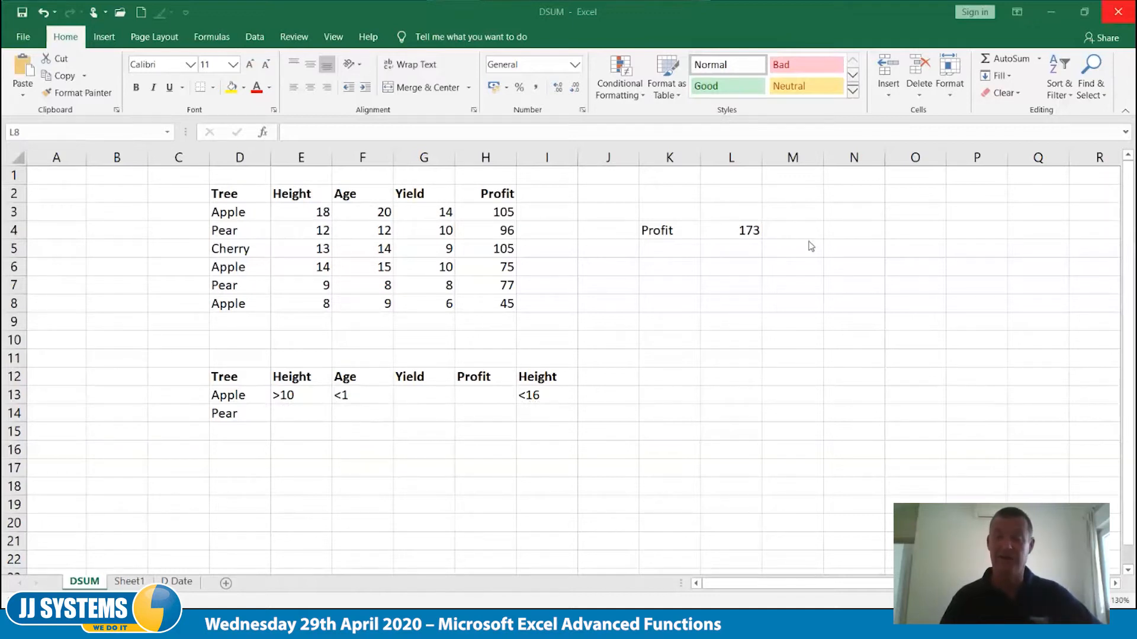
Examine the arguments of the DSUM formula in the Profit result cell L4
click(750, 230)
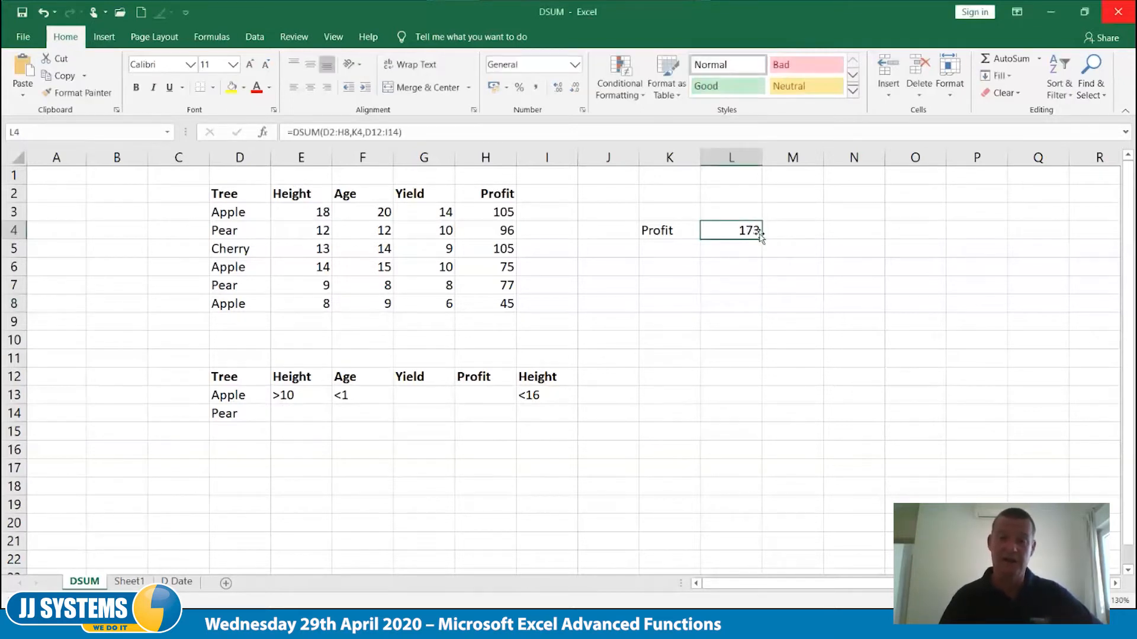
double_click(749, 231)
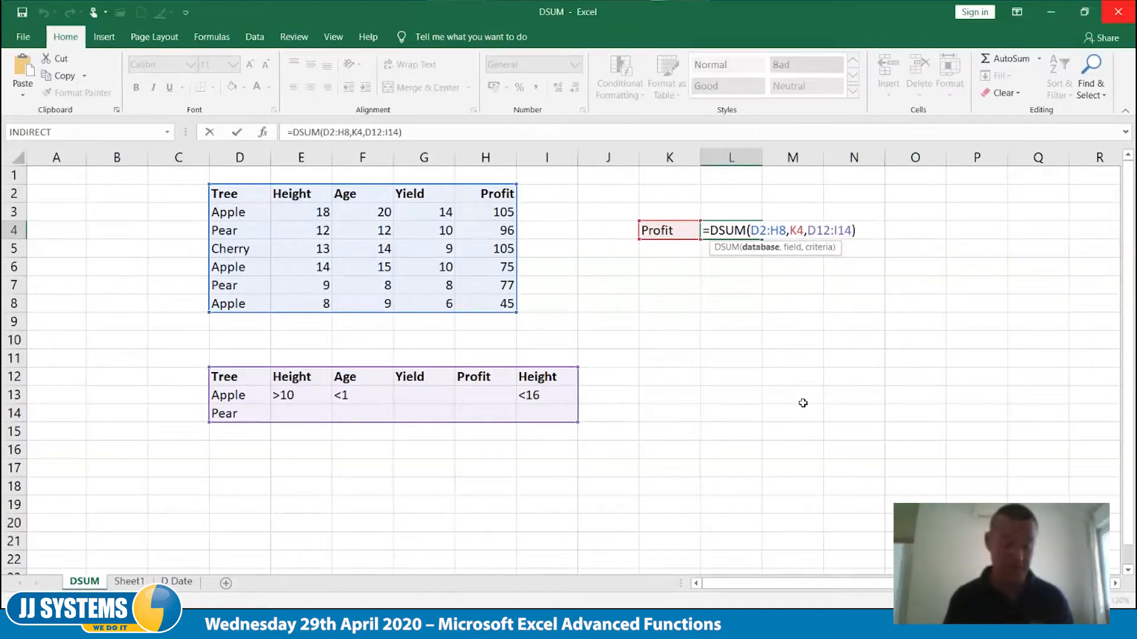
key(ctrl+Return)
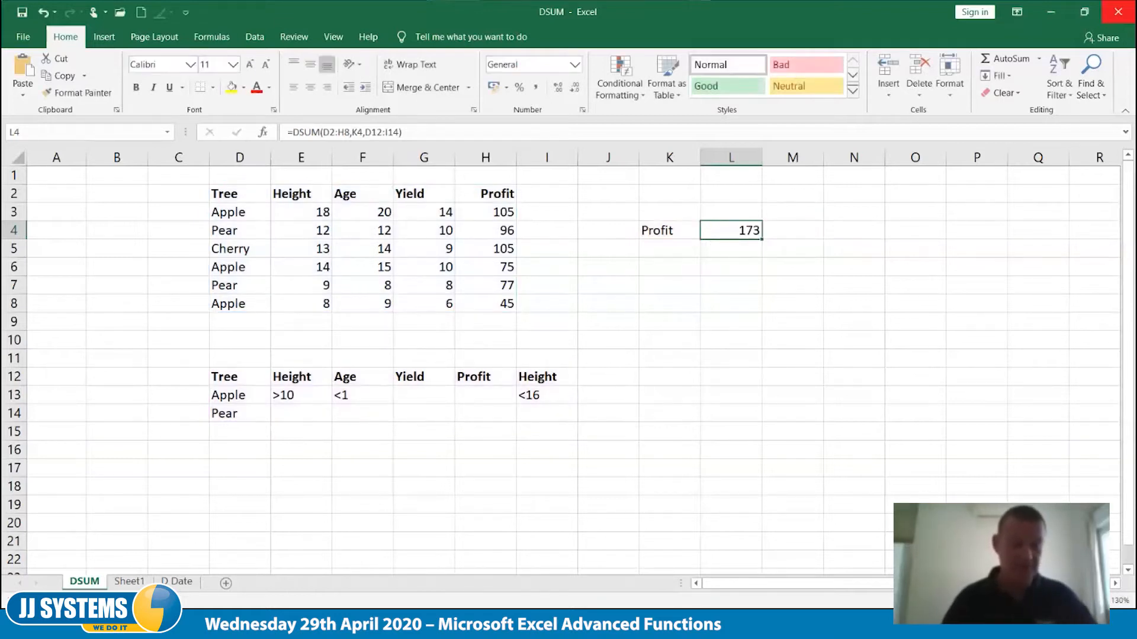
Open the recent workbook Stuff for Wednesday and enter the heading Old Invoices in cell K1 of the Invoices sheet
click(120, 12)
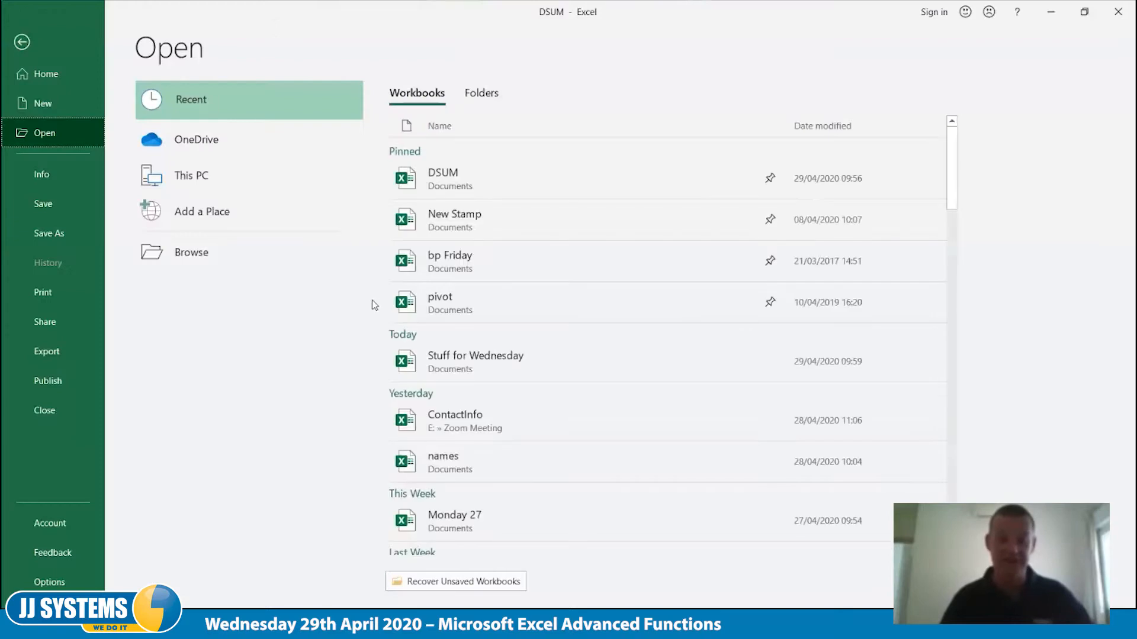
click(430, 362)
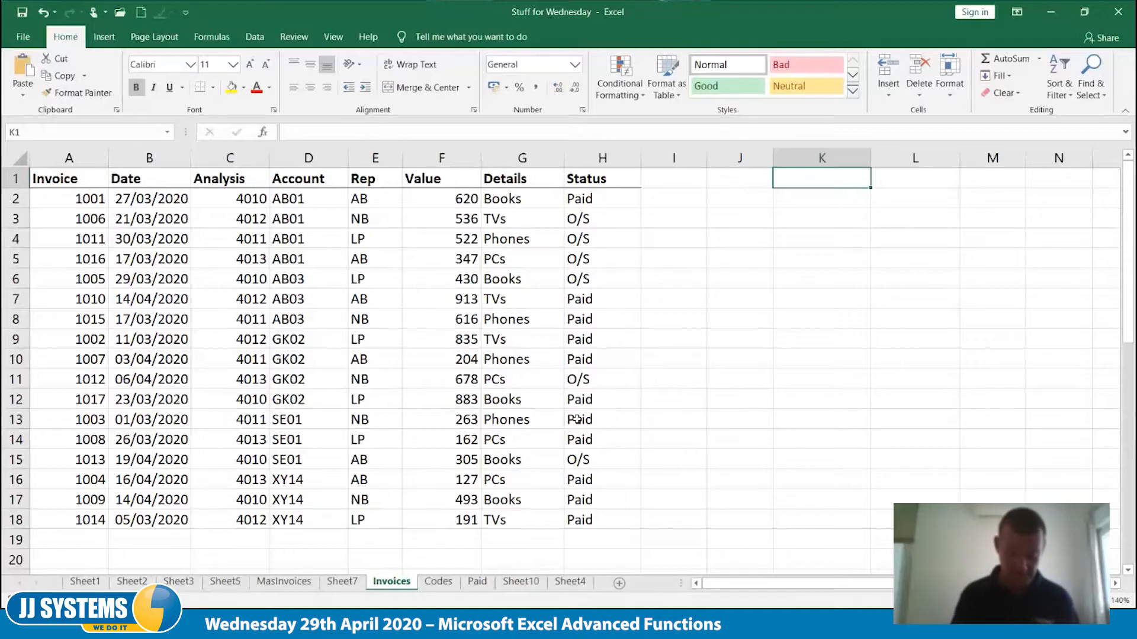
text(Old Invoices)
key(Tab)
key(Return)
key(Return)
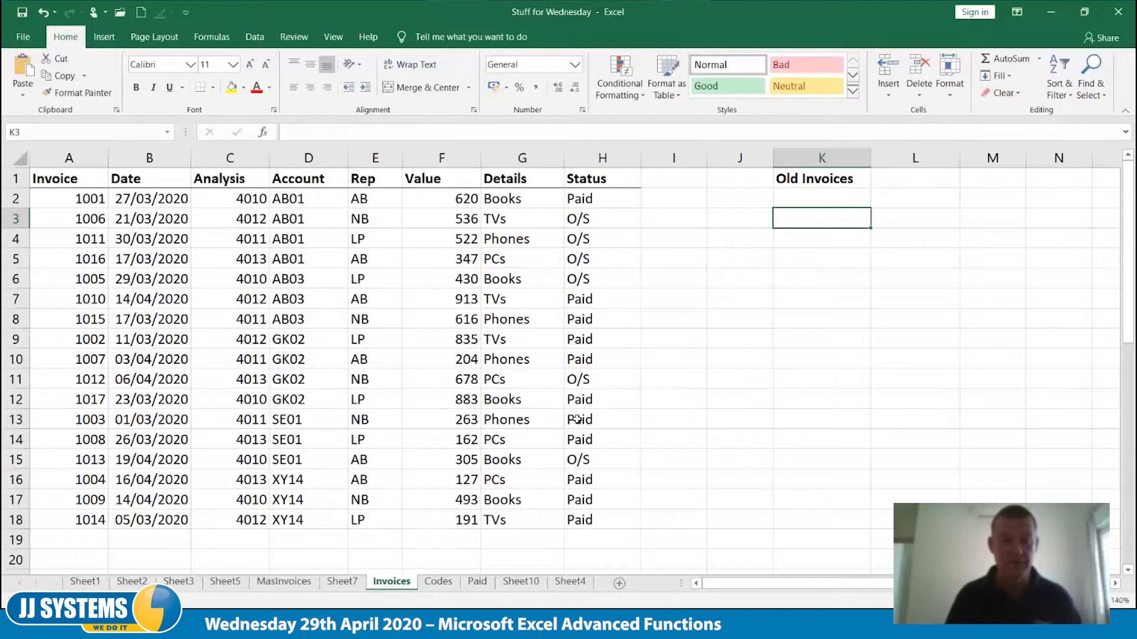
Enter the label Value in K3 and the criteria label Date in K5
text(V)
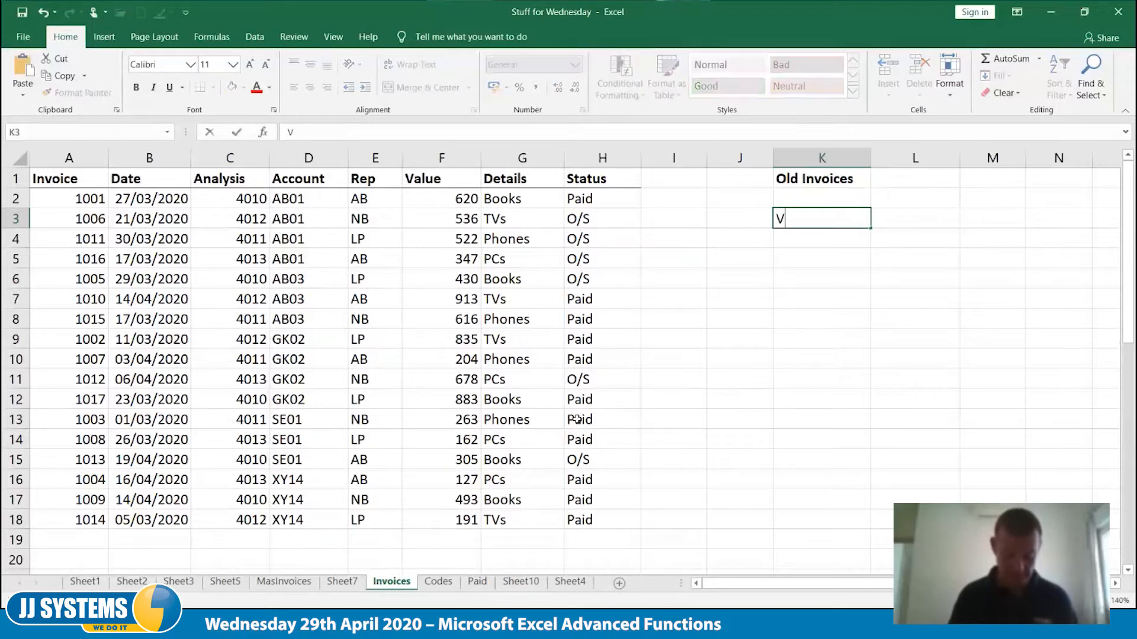
text(alue)
key(Tab)
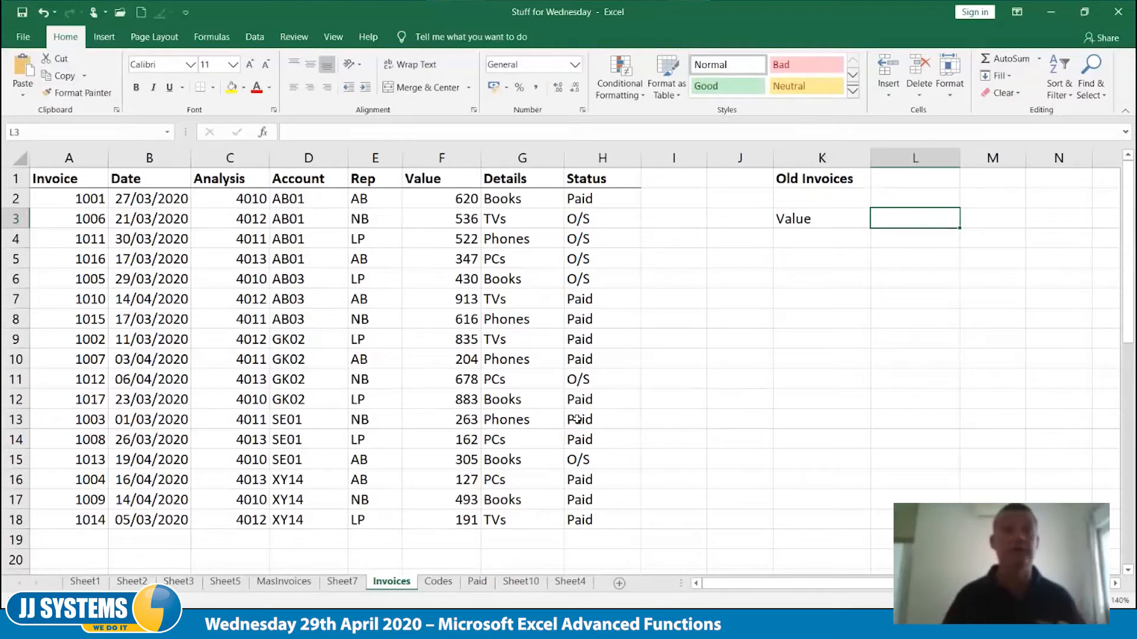
key(Down)
key(Down)
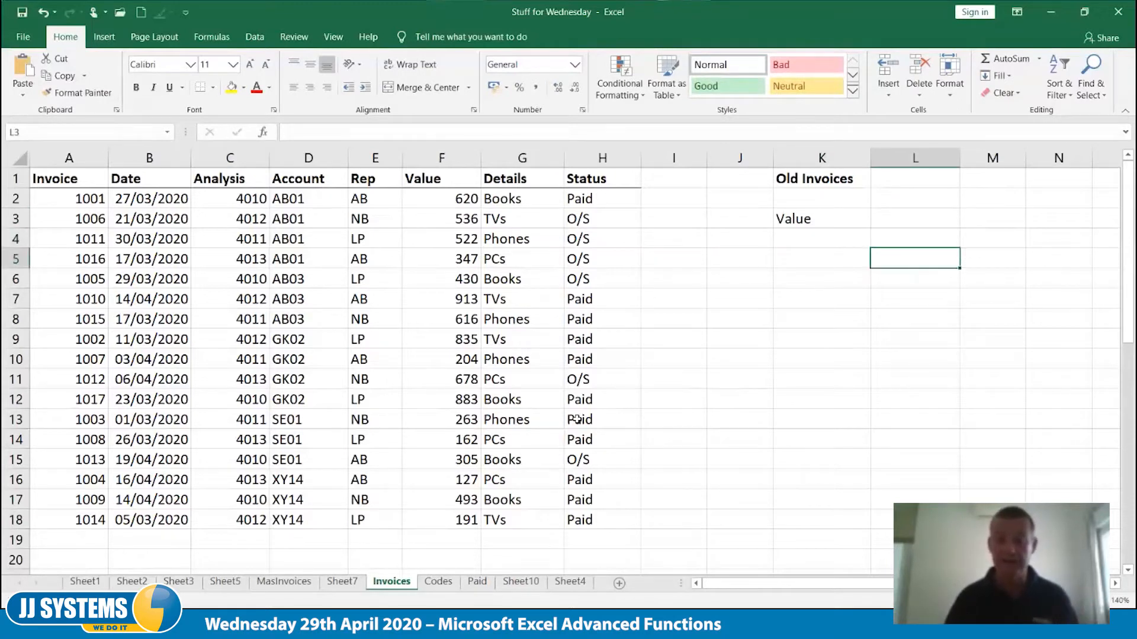
key(Left)
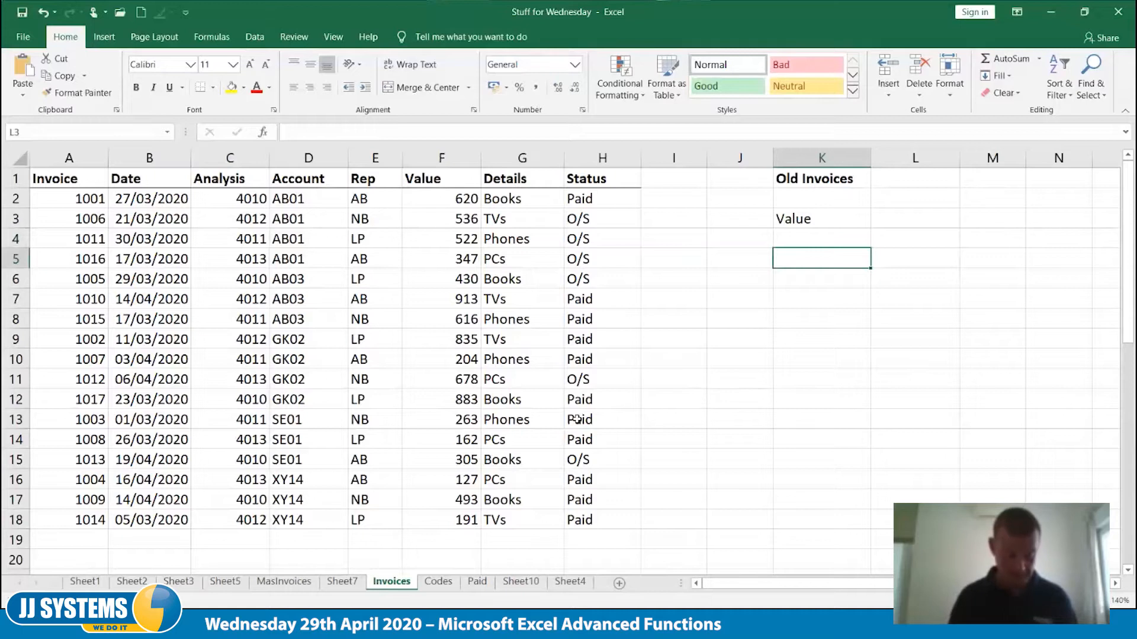
text(Date)
key(Return)
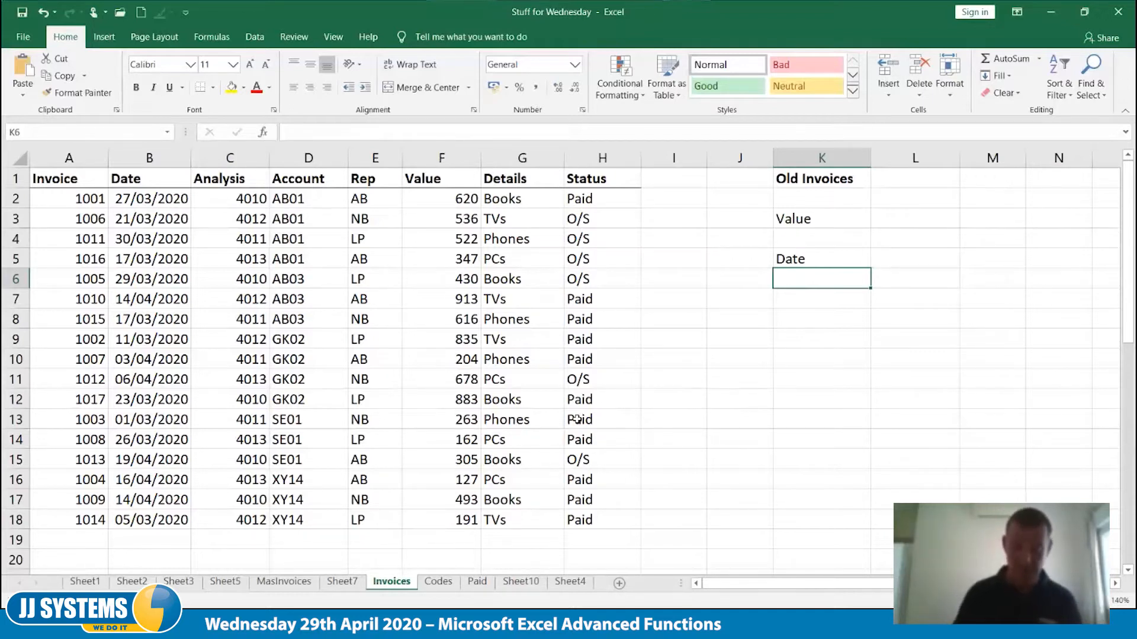
Enter the date criterion <01/04/2020 in K6, directly below the Date label
text(<0)
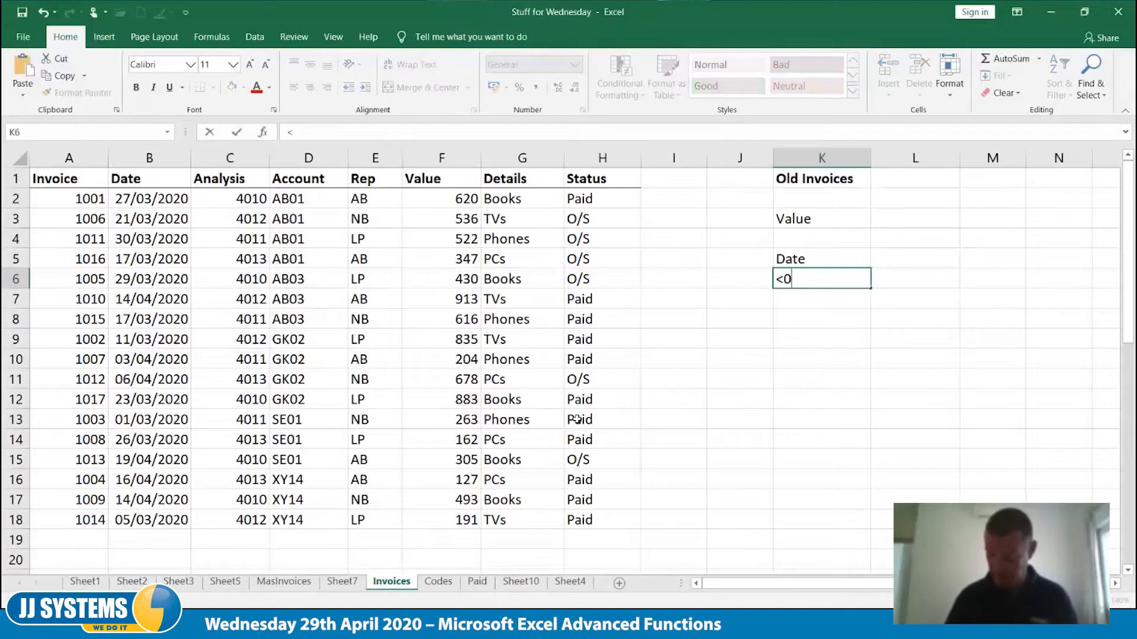
text(1/04/2020)
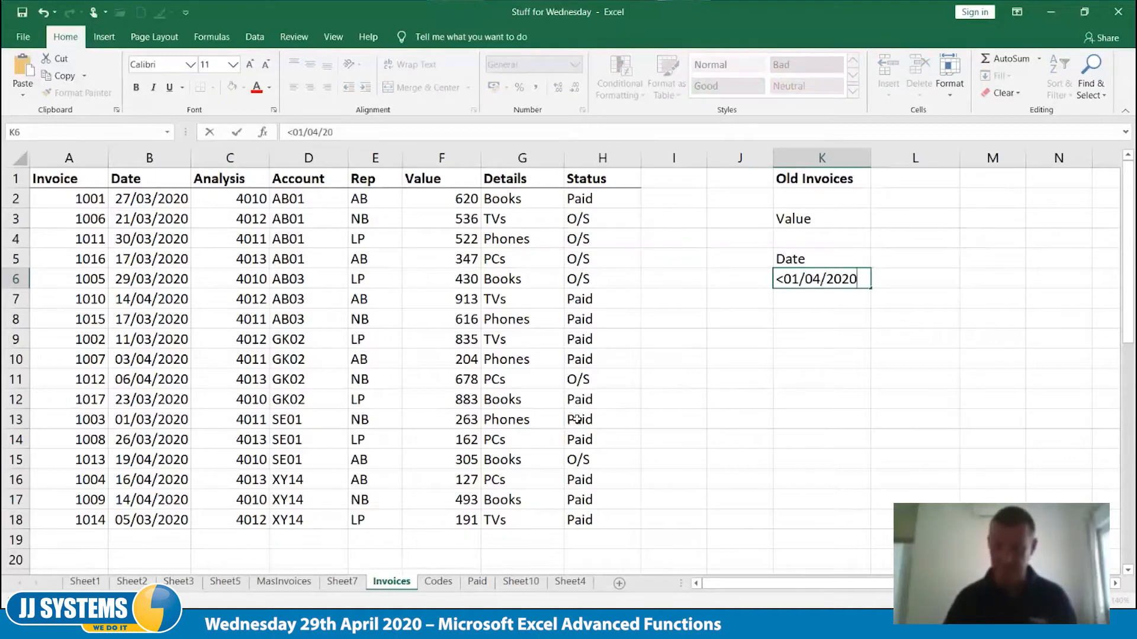
key(Tab)
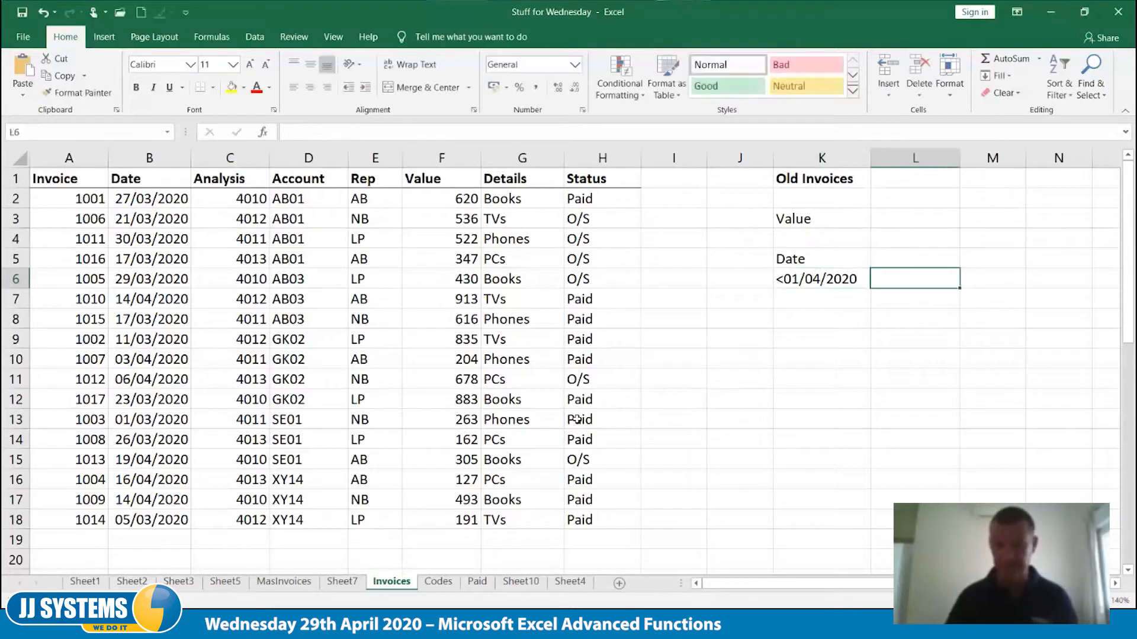
key(Left)
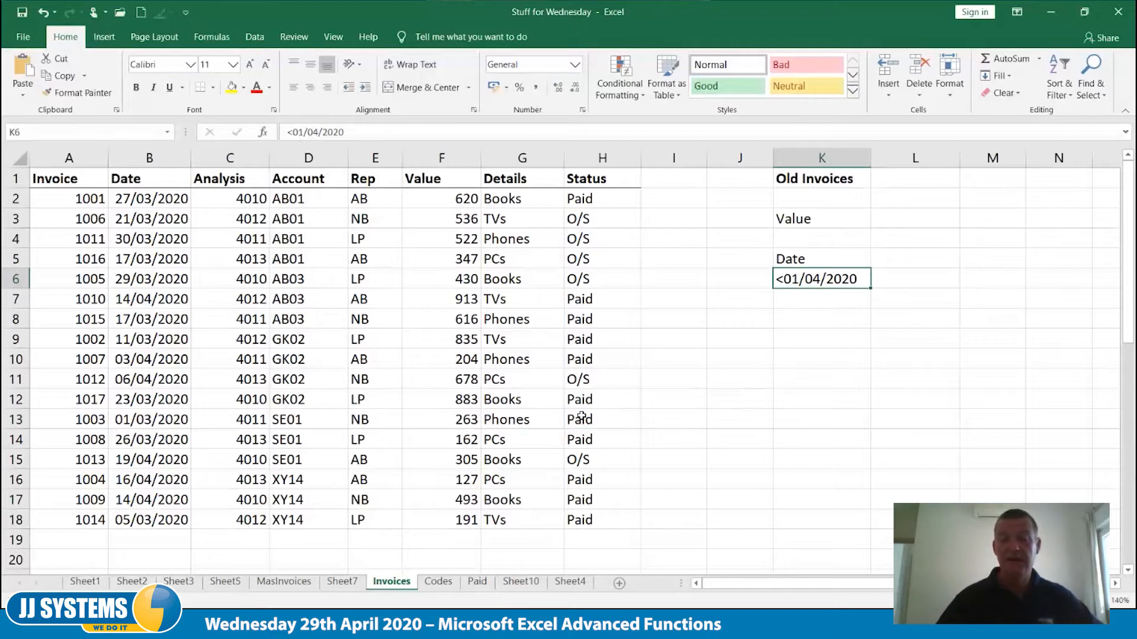
click(800, 258)
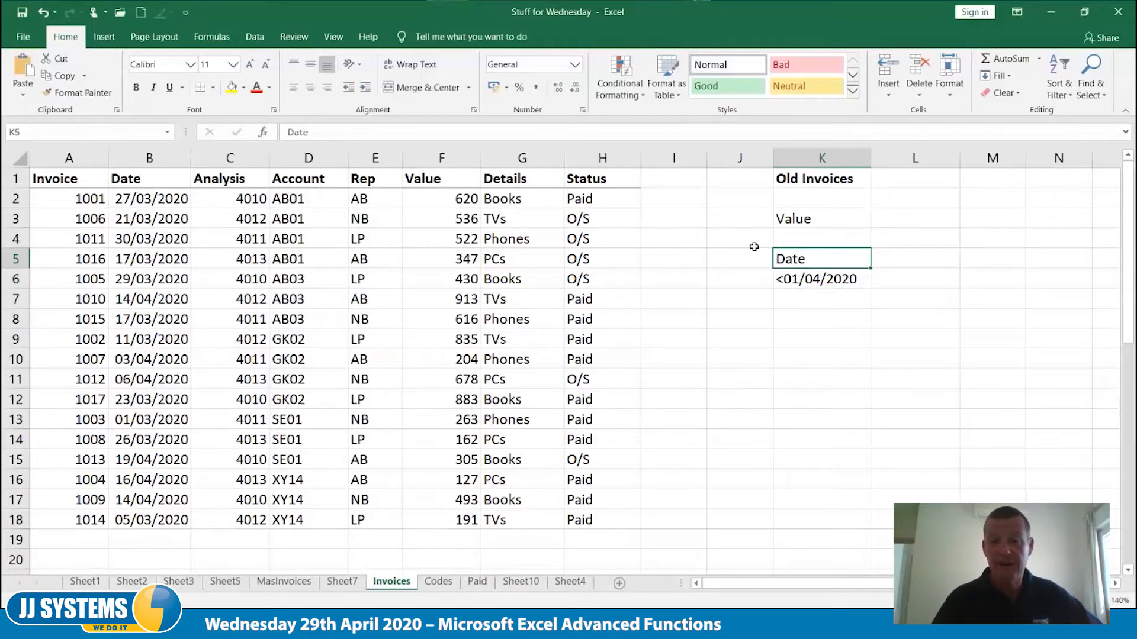
click(796, 219)
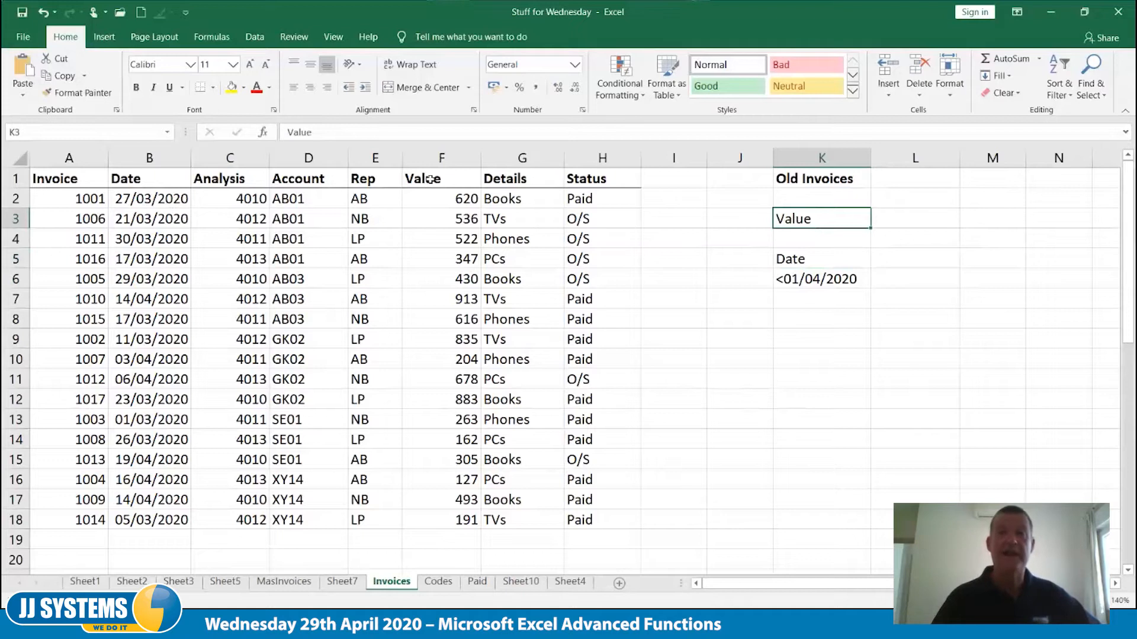
click(927, 214)
Try to merge and center the range J10:N18 with font size 18
drag(719, 358, 1058, 521)
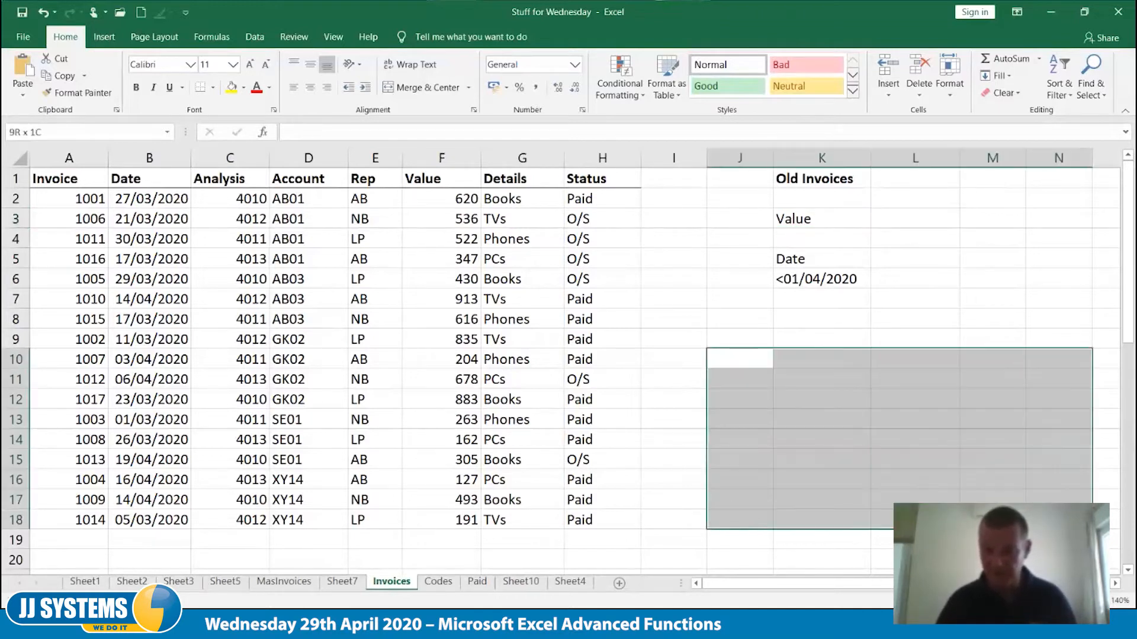
click(235, 66)
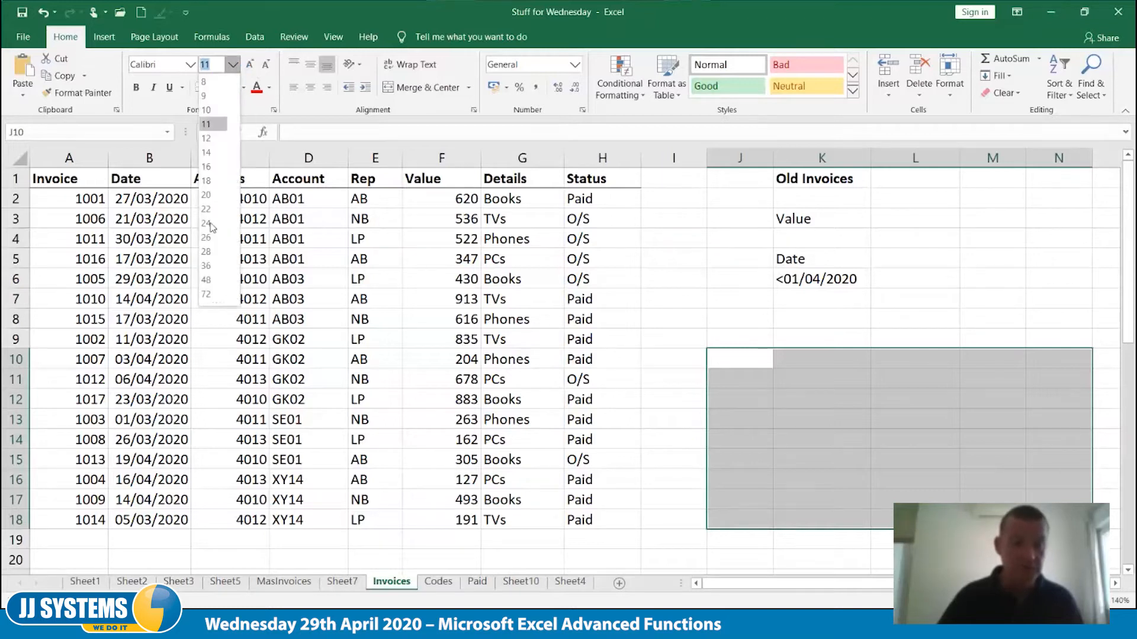
click(211, 183)
click(428, 89)
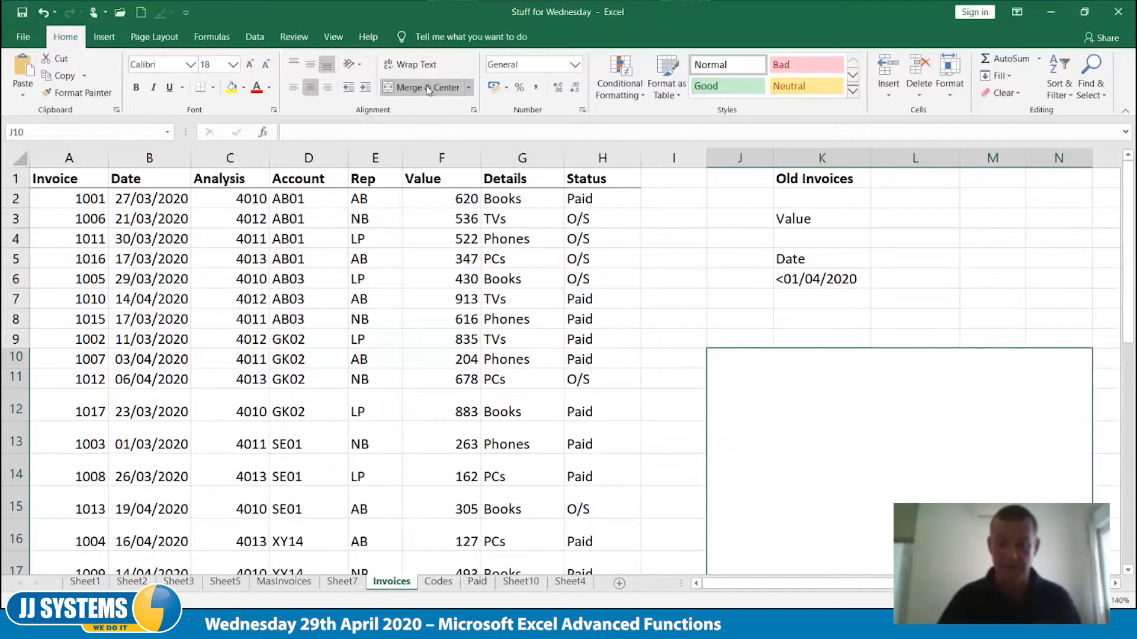
Undo the merge, the font size change and the K6 date criterion, keeping the Date label in K5
key(ctrl+z)
key(ctrl+z)
key(ctrl+z)
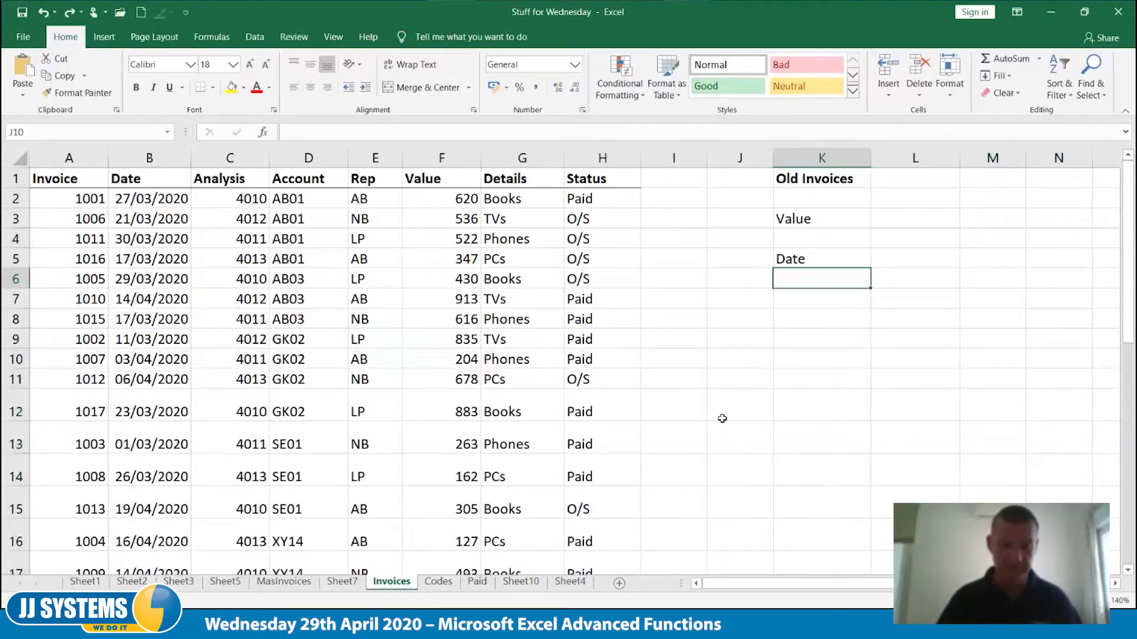
key(ctrl+z)
key(ctrl+y)
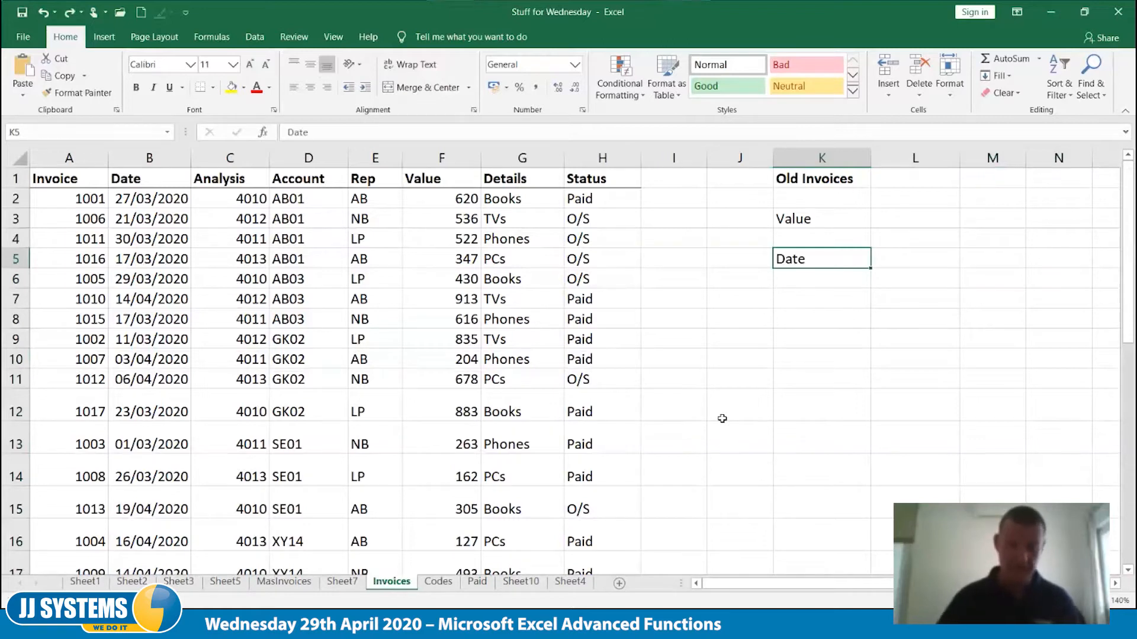
Autofit the heights of rows 2 to 20 on the Invoices sheet
drag(16, 199, 17, 526)
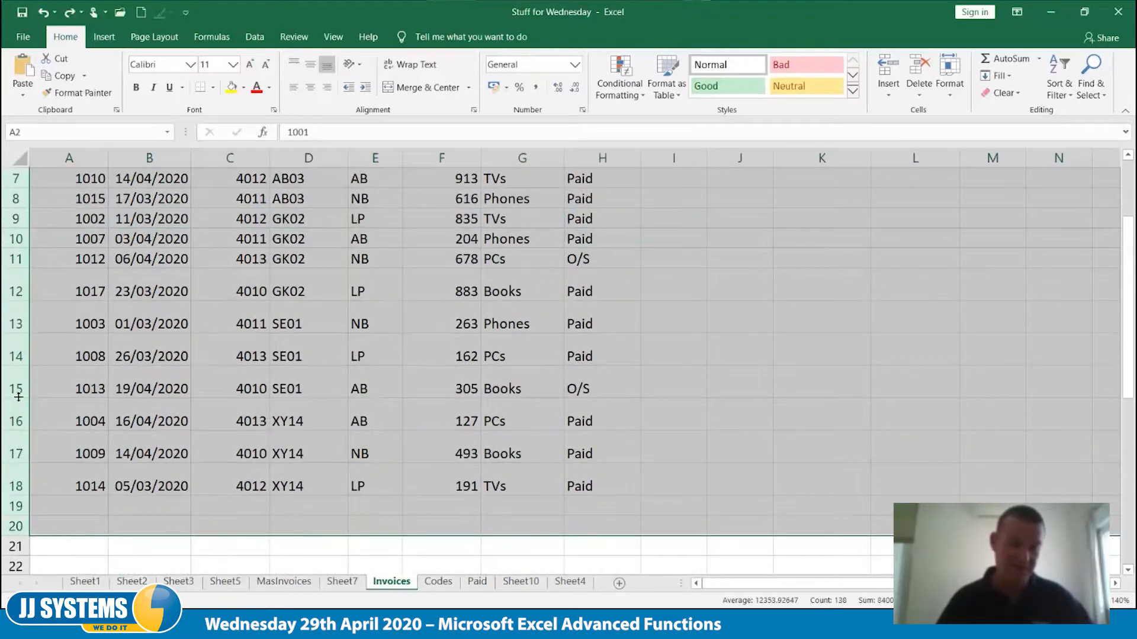
double_click(18, 396)
scroll(296, 521, up, 2)
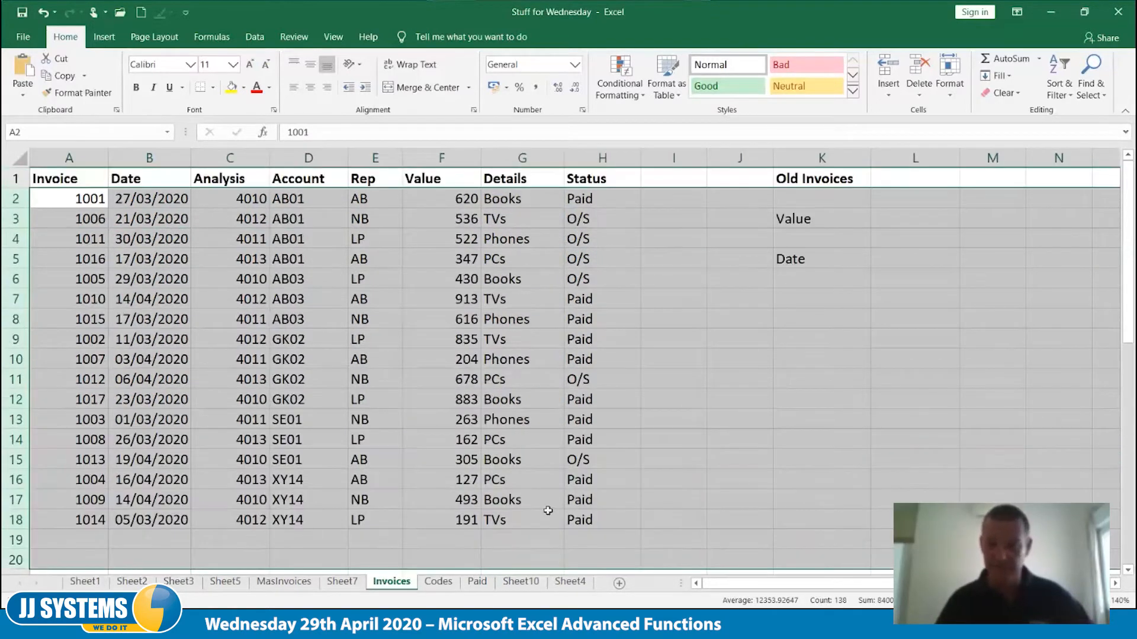
click(848, 382)
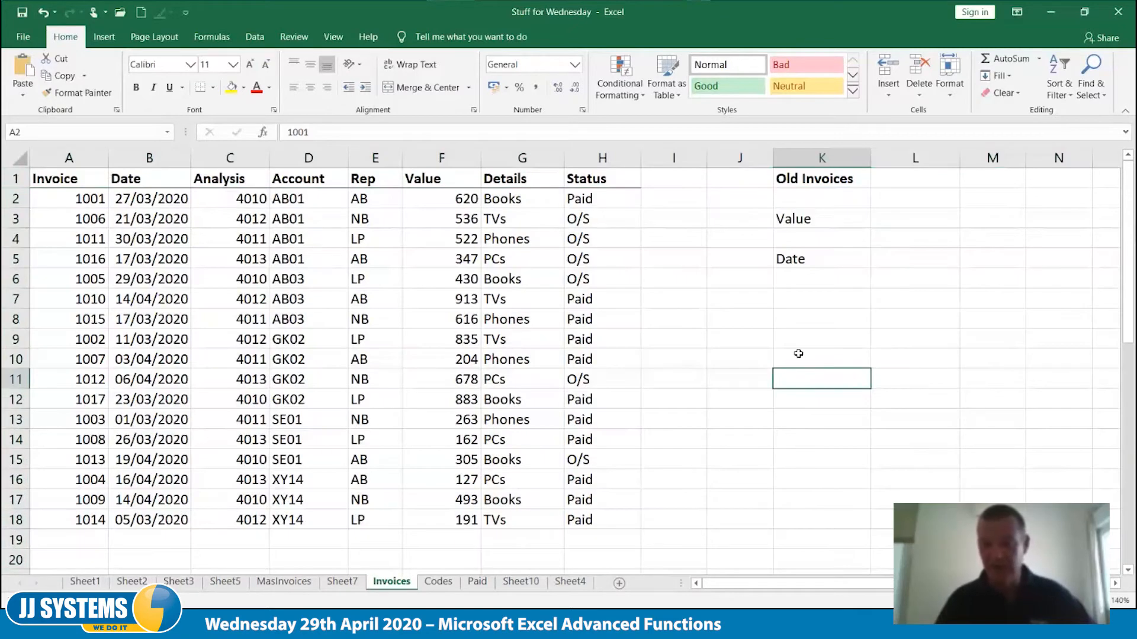
Merge and center the range K10:O18 and set its font size to 18
drag(798, 353, 1095, 521)
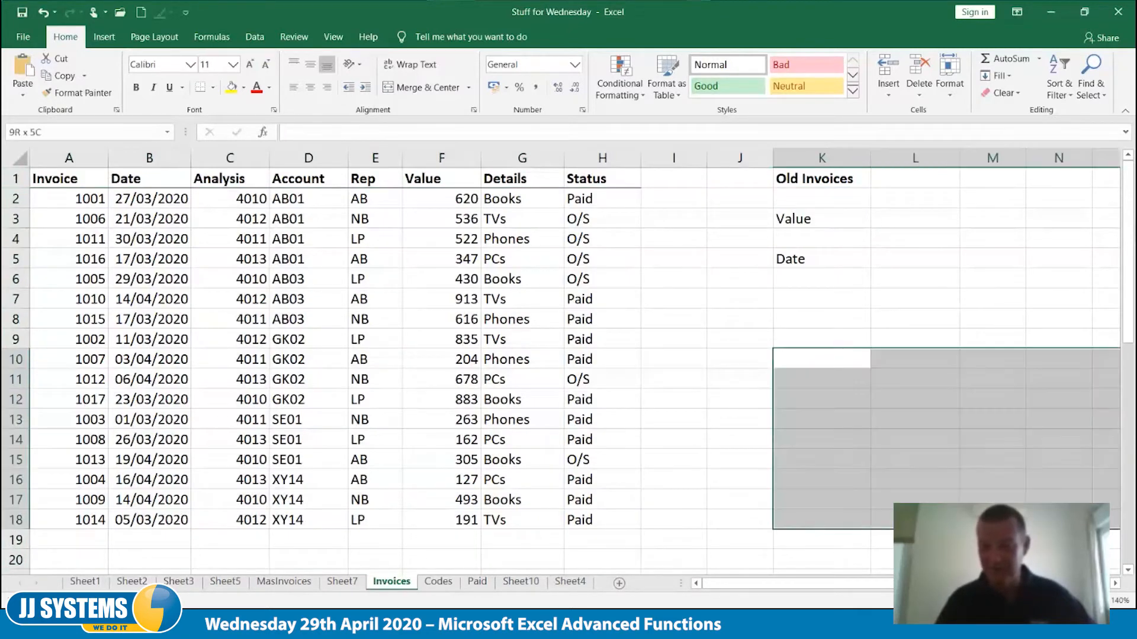
click(422, 87)
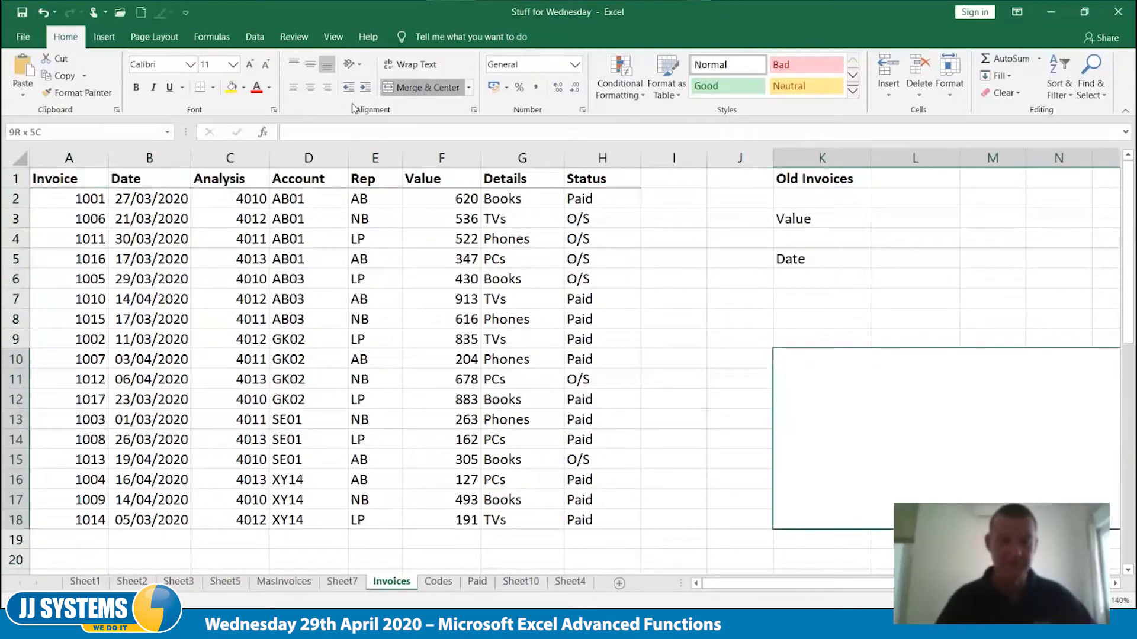
click(232, 64)
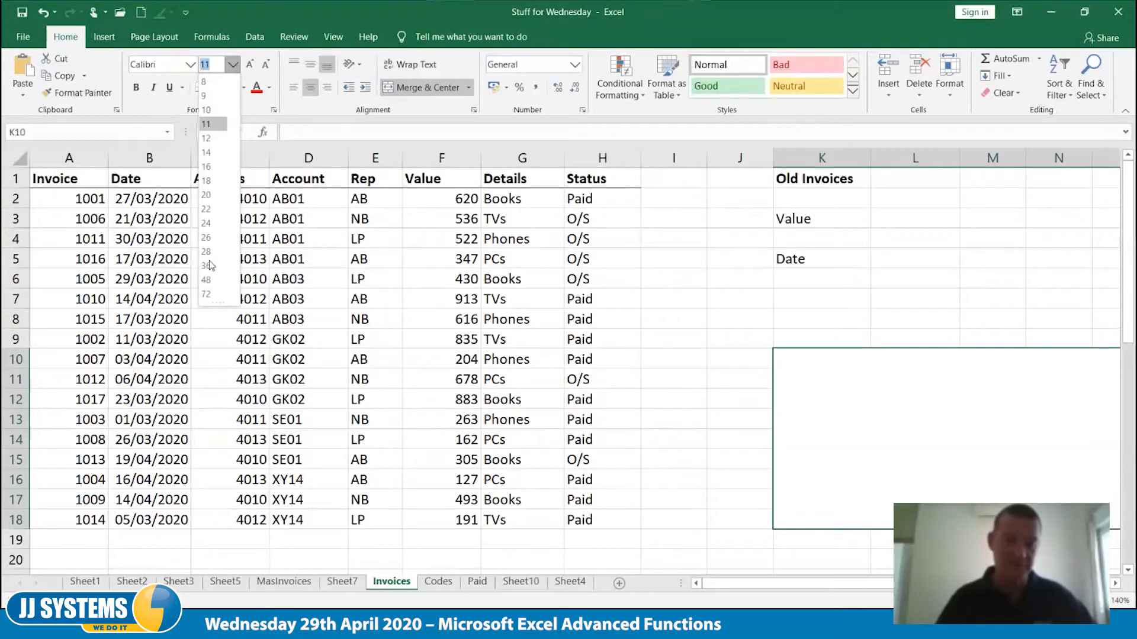
click(206, 180)
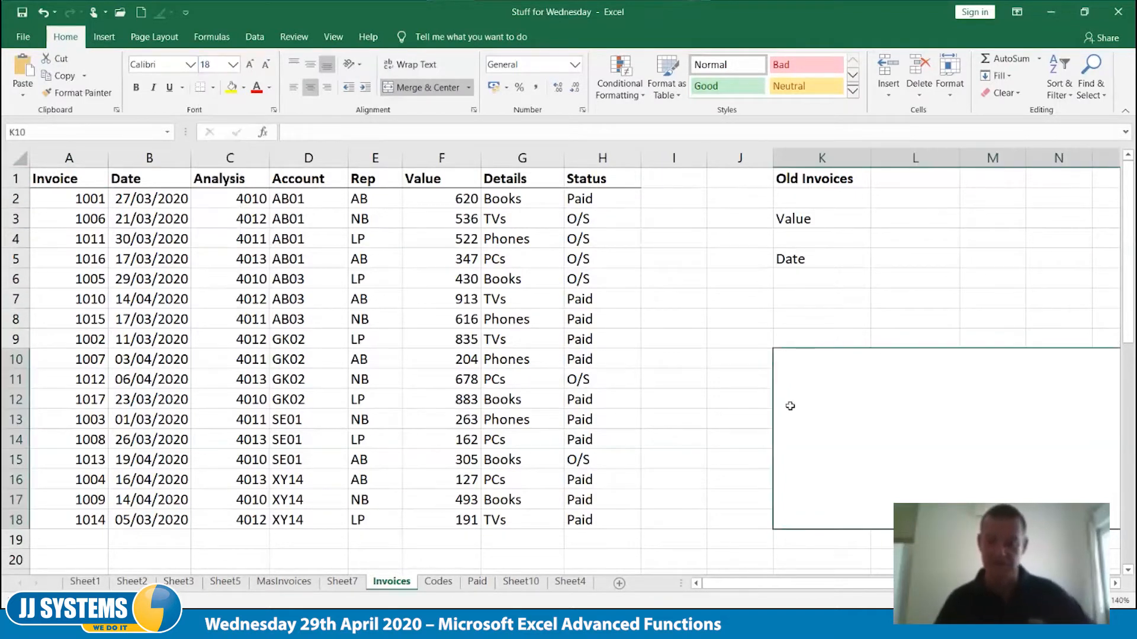
Enter the start of the formula as text, '=DSUM(DB, in the merged cell K10
double_click(814, 394)
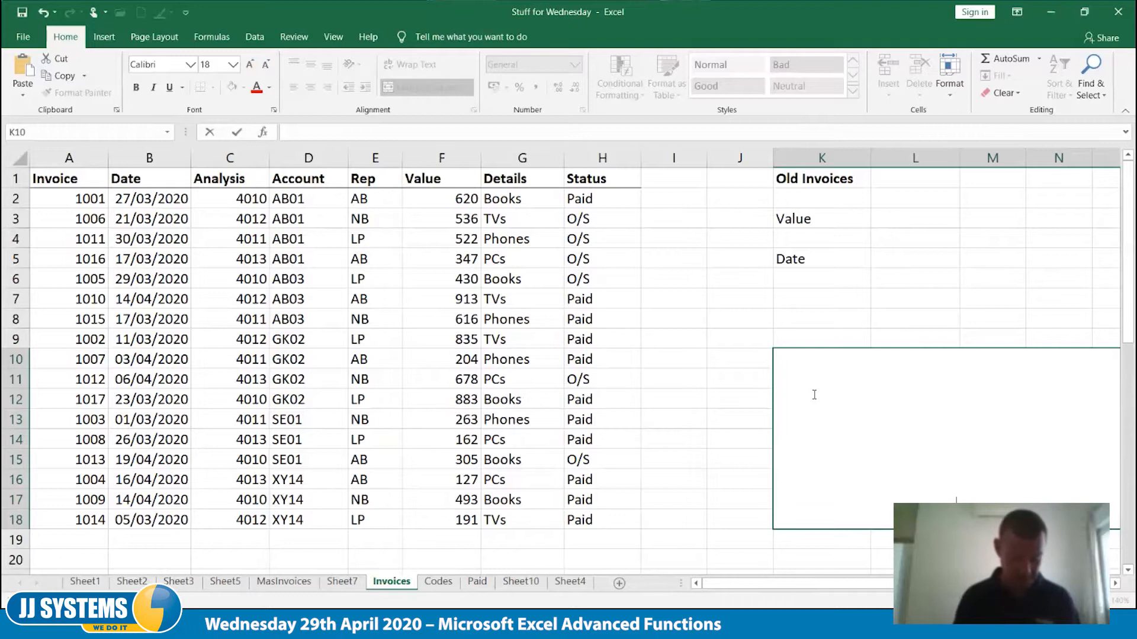
text(SUM()
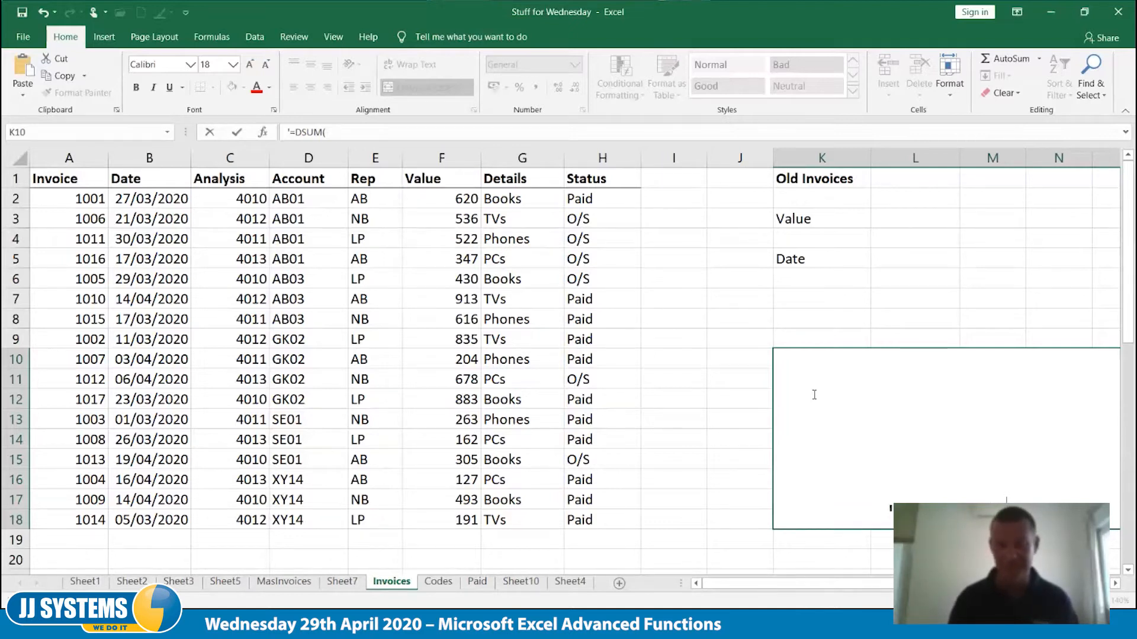
text(DB)
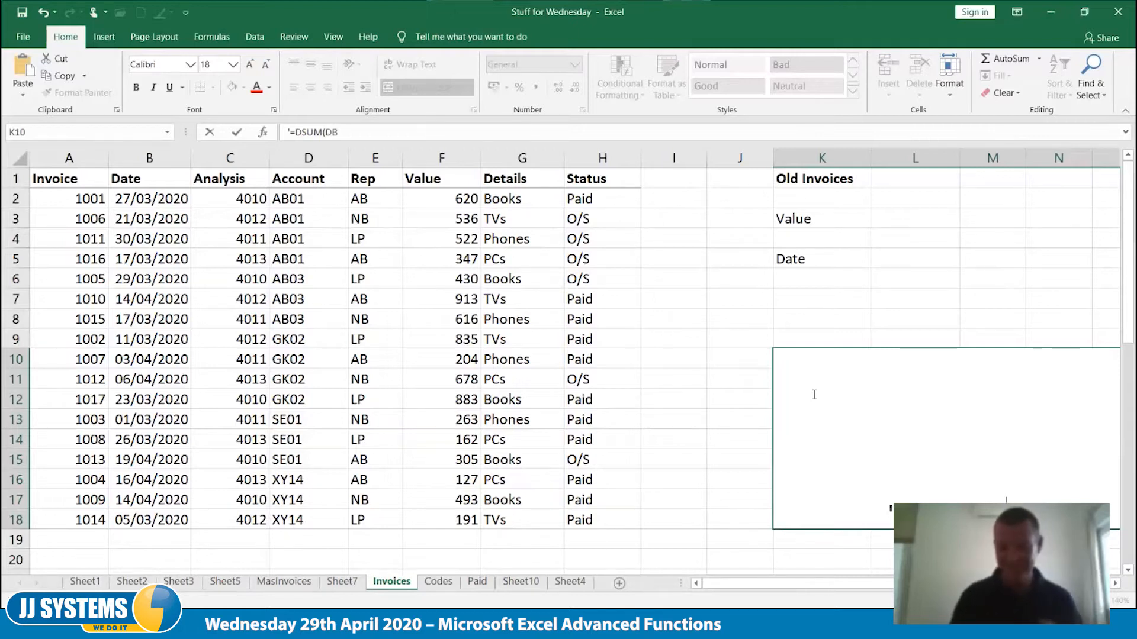
key(Home)
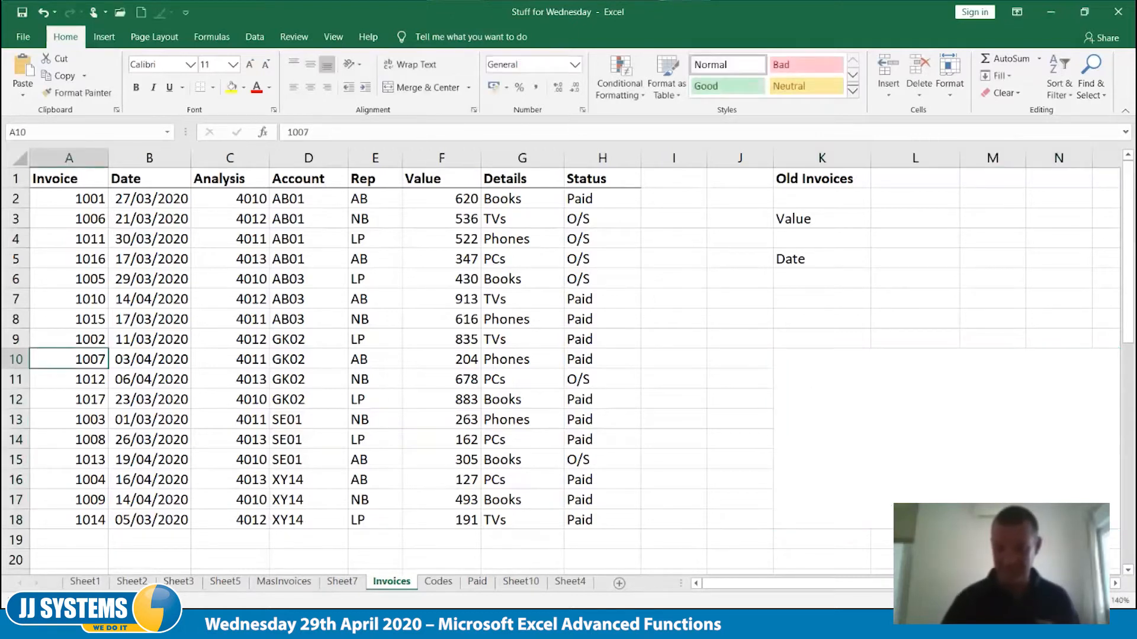
Complete the formula text in the merged cell K10 so it reads '=DSUM(DB,Field,Crit), stored as plain text
click(947, 514)
key(F2)
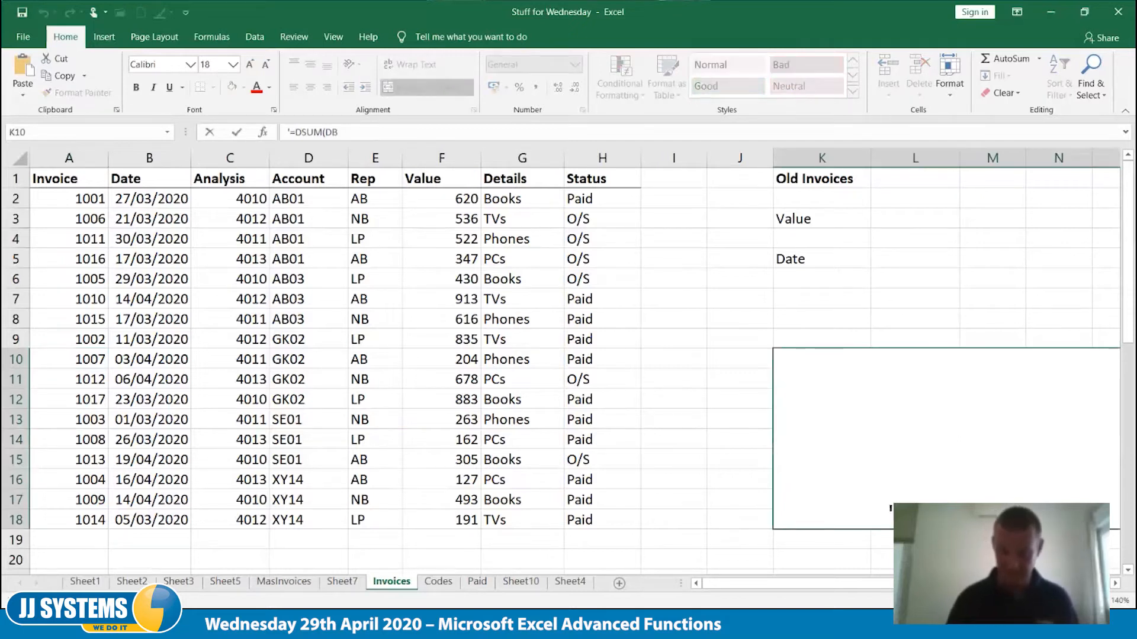
key(Home)
key(Delete)
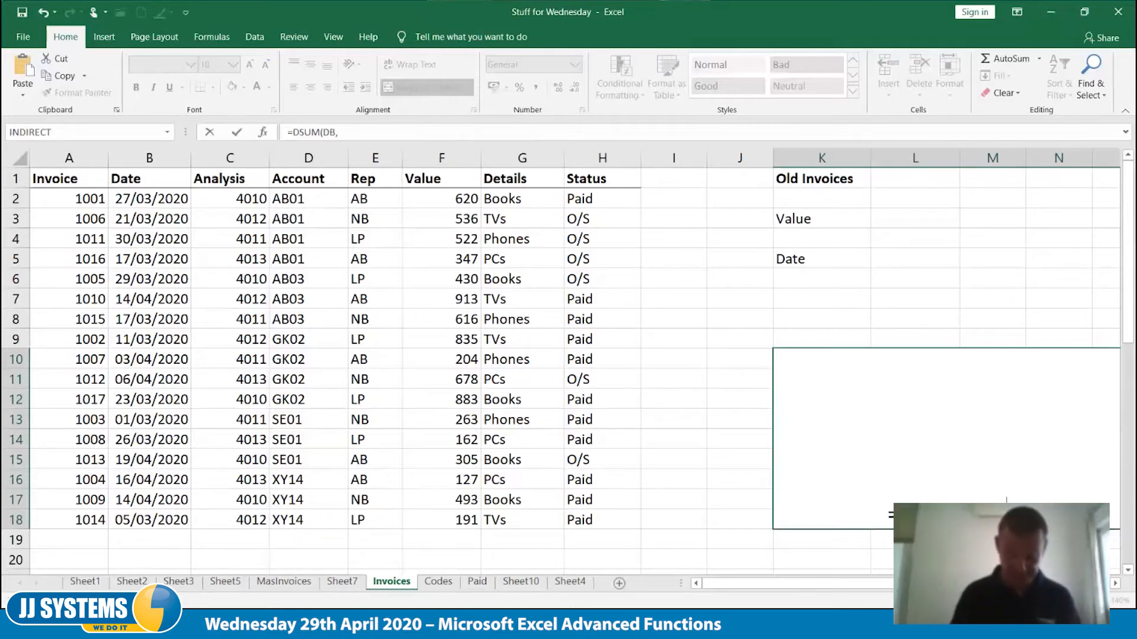
text(fi)
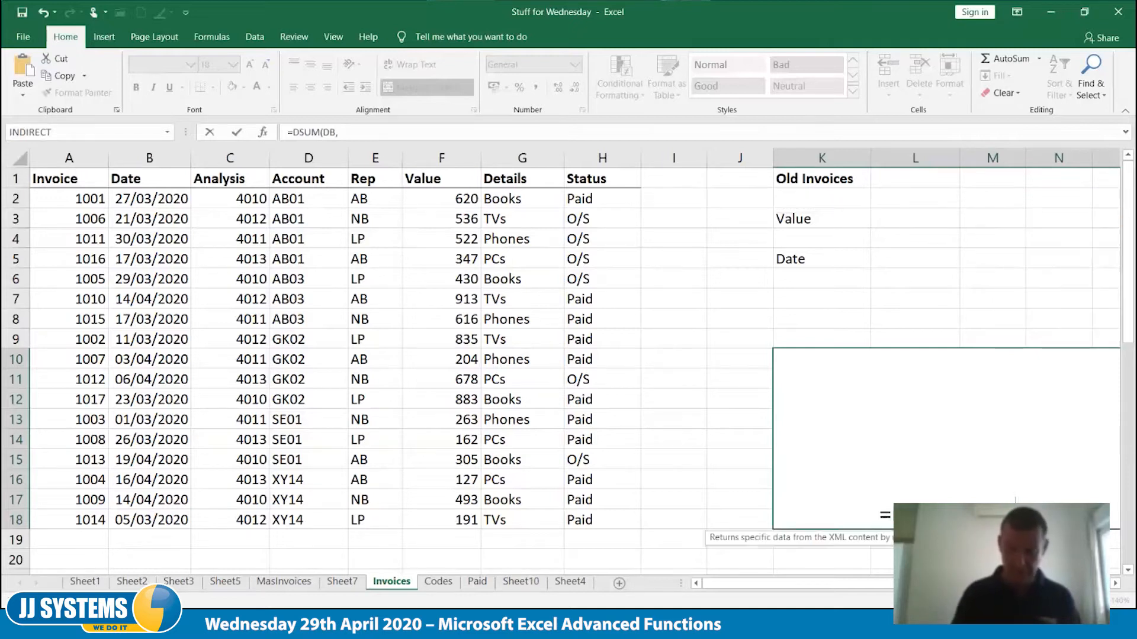
text(eld)
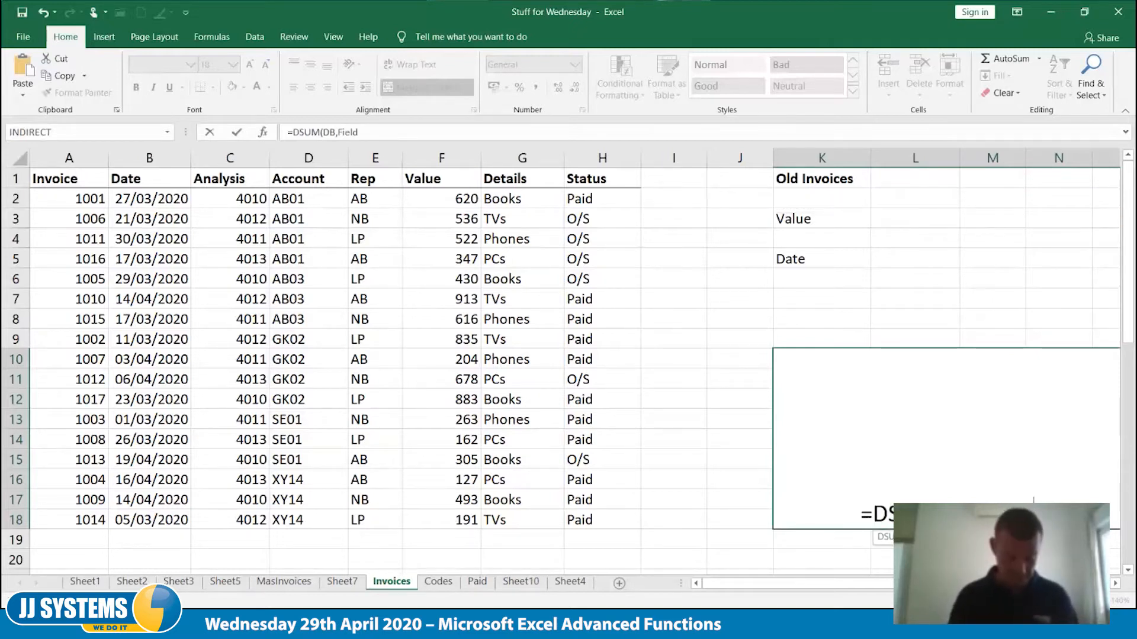
text(,Crit))
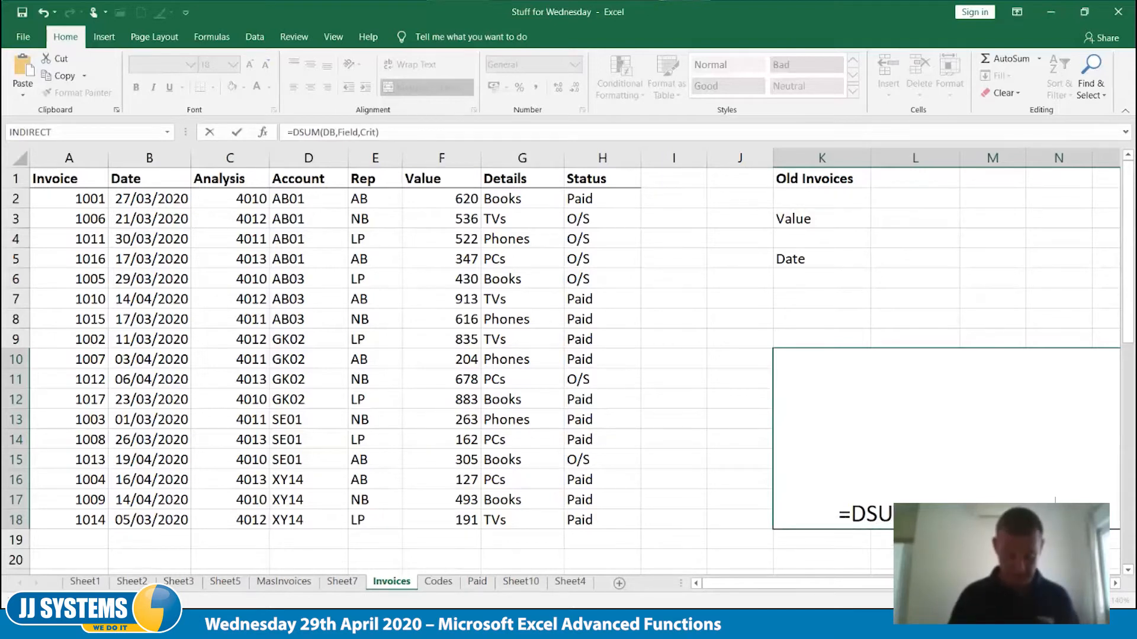
key(Home)
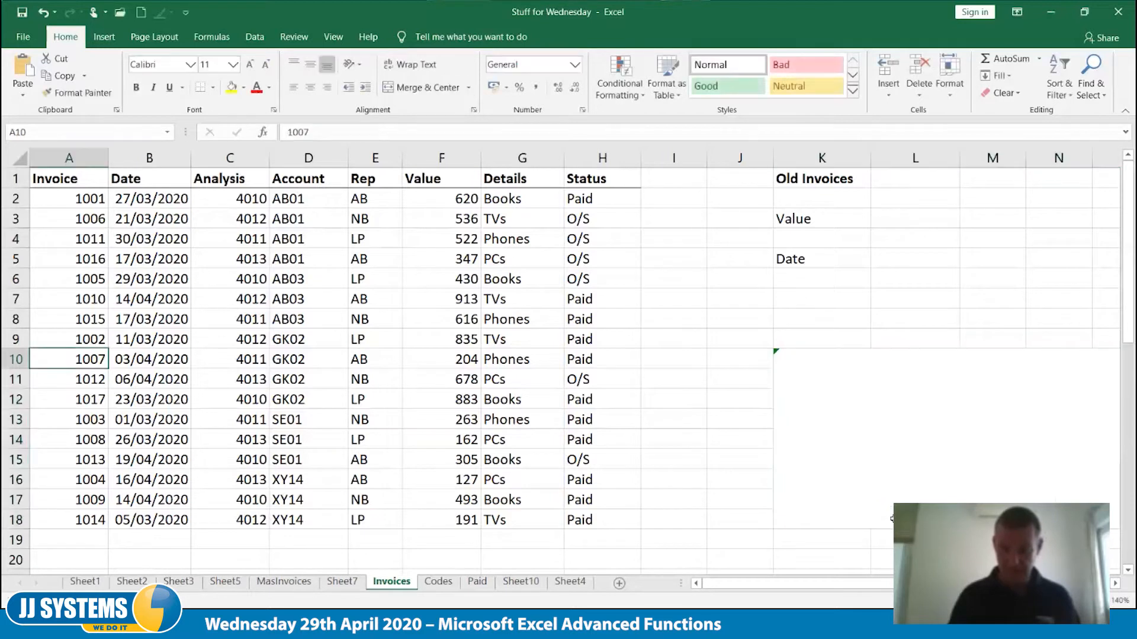
double_click(837, 512)
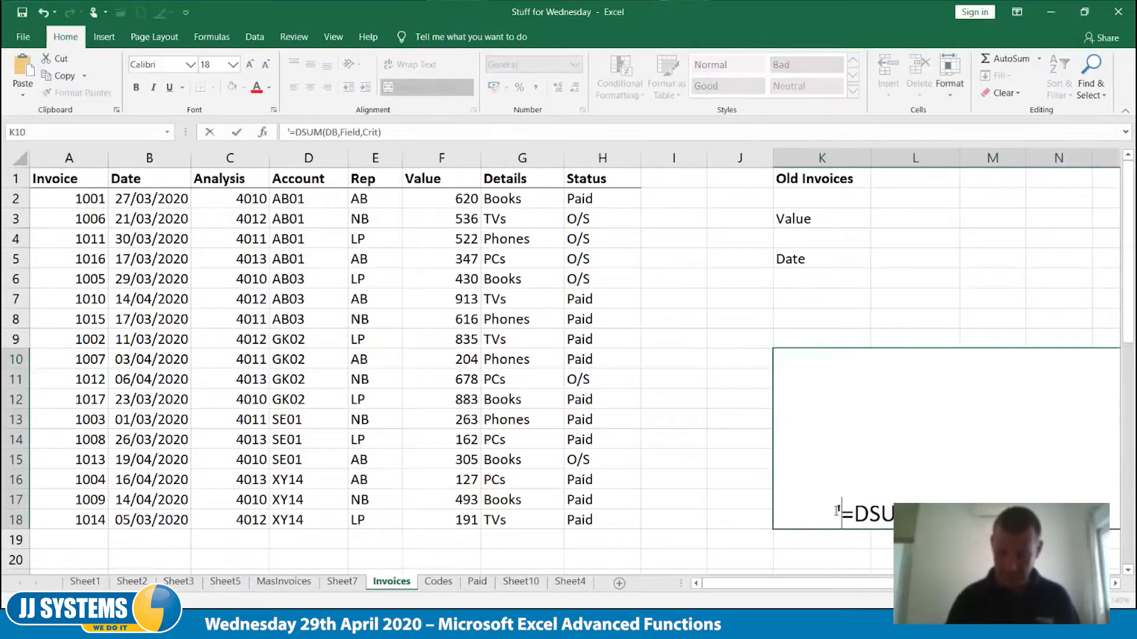
key(Tab)
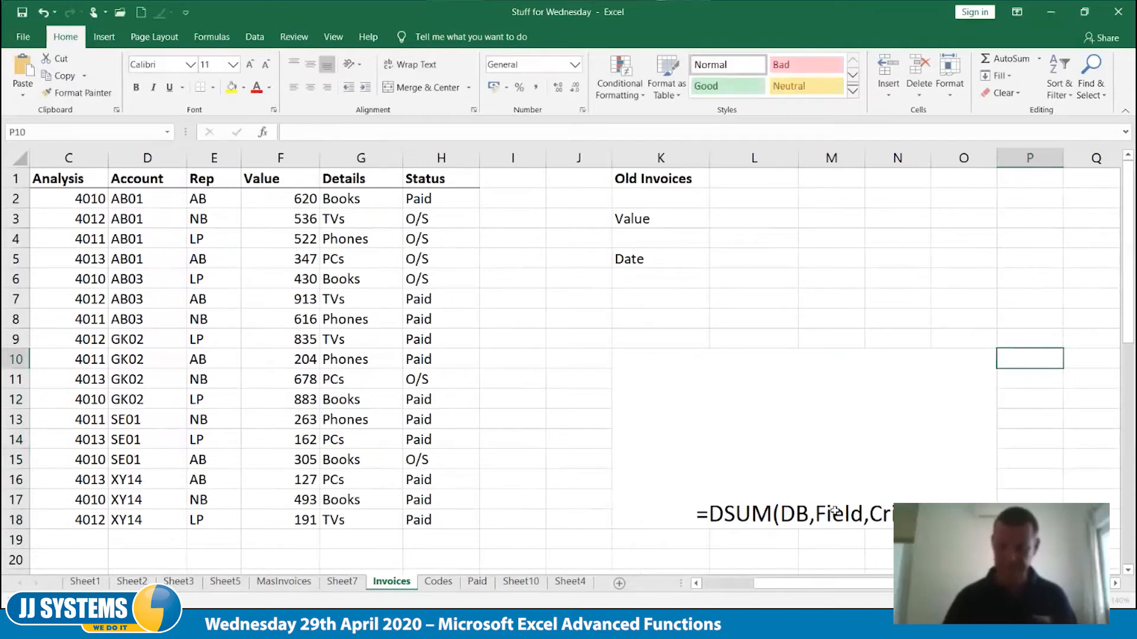
Enter the date criterion <01/04/2020 in cell K7
scroll(835, 510, left, 2)
click(914, 220)
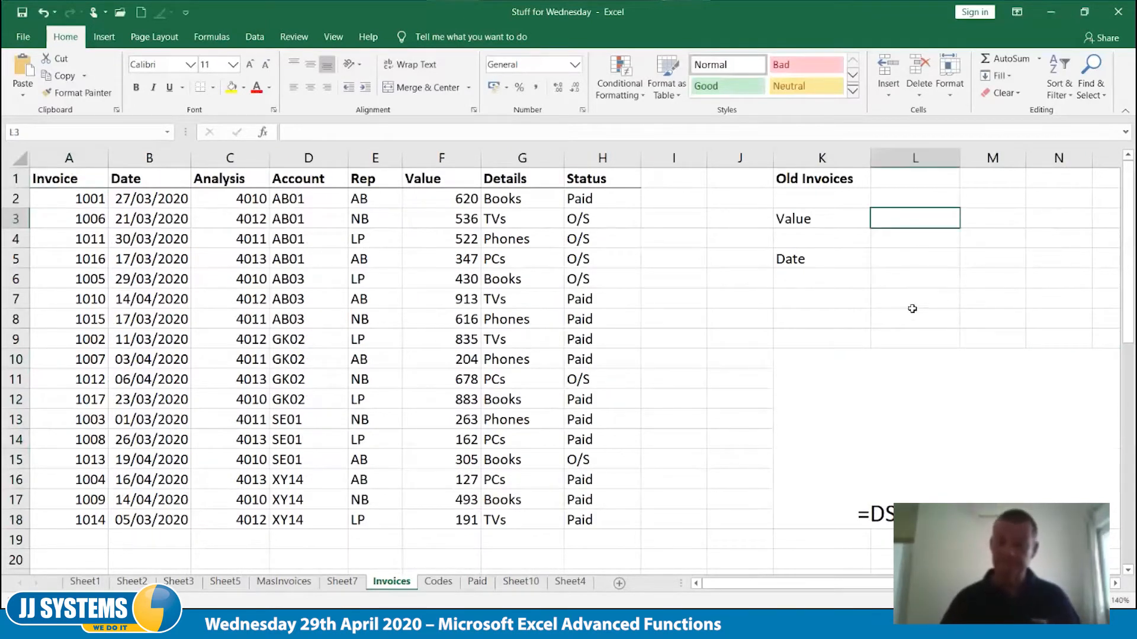
click(800, 300)
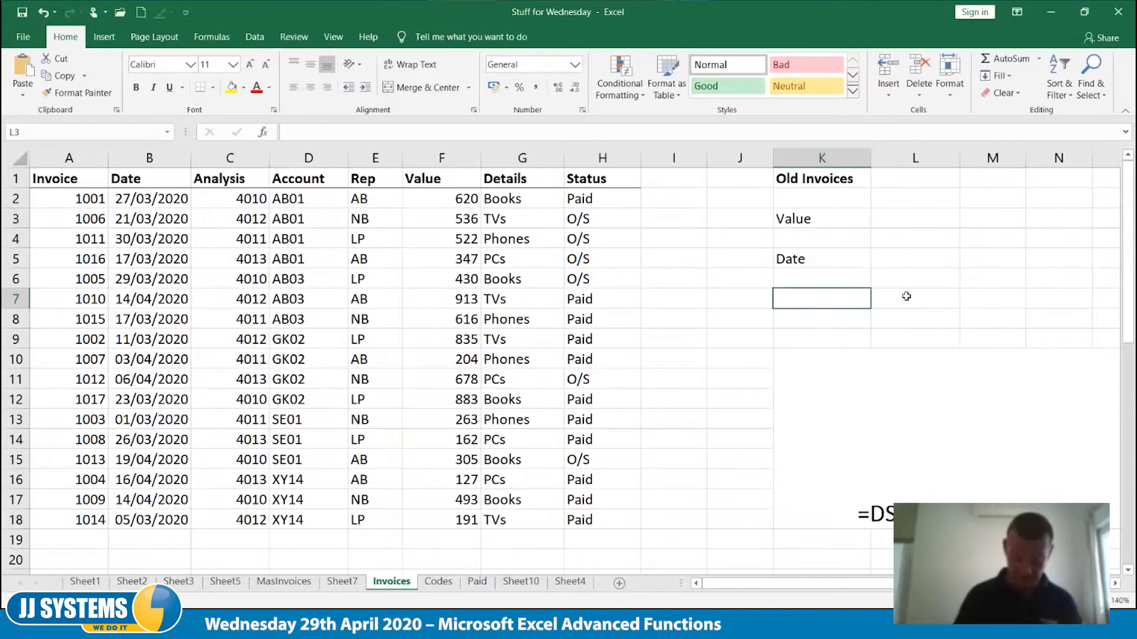
text(<01)
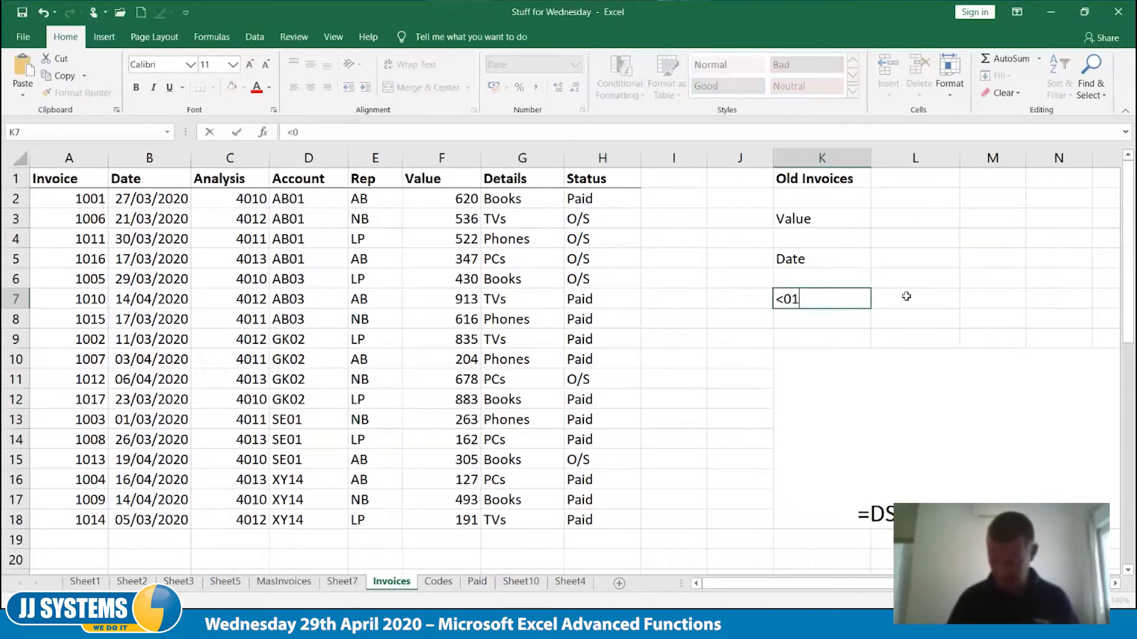
text(/04/2020)
click(905, 296)
key(Up)
key(Up)
key(Up)
key(Up)
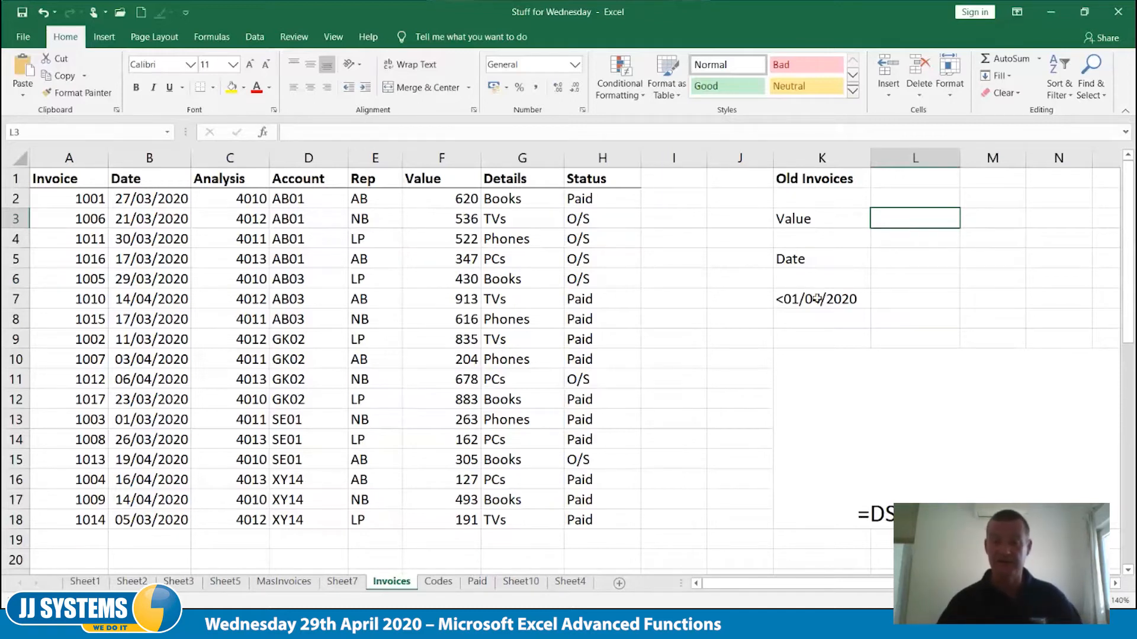
Move the date criterion from K7 up to K6, directly beneath the Date label
click(814, 292)
drag(814, 290, 814, 272)
click(871, 304)
Enter =DSUM(A1:F18,K3,K5:K6) in cell L3, using the Value label as field and the Date block as criteria
click(920, 216)
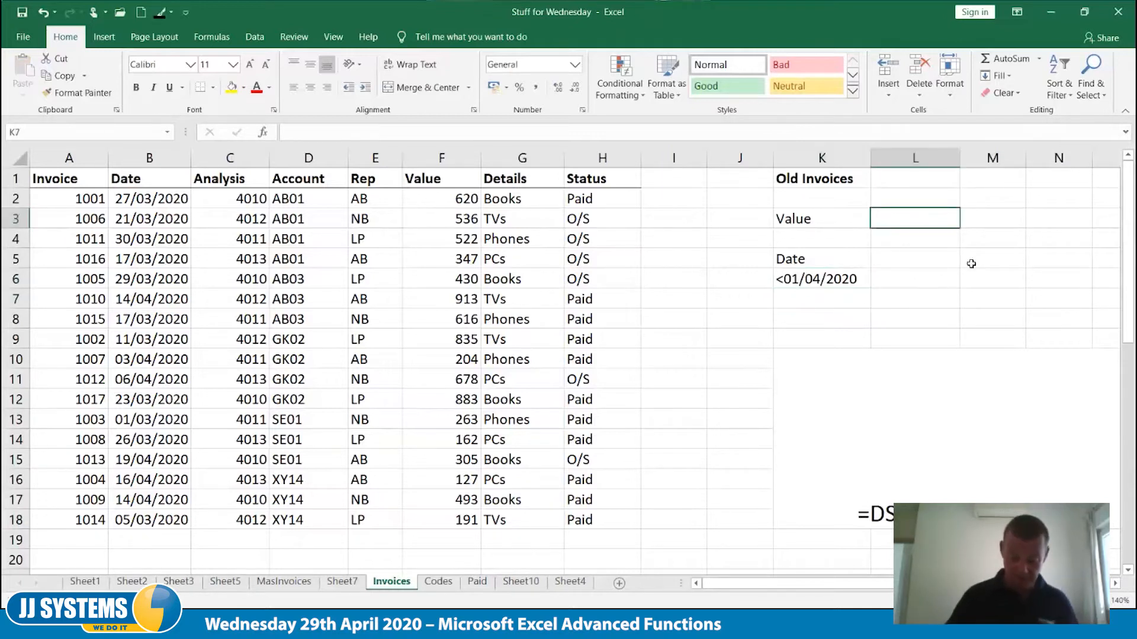
text(=d)
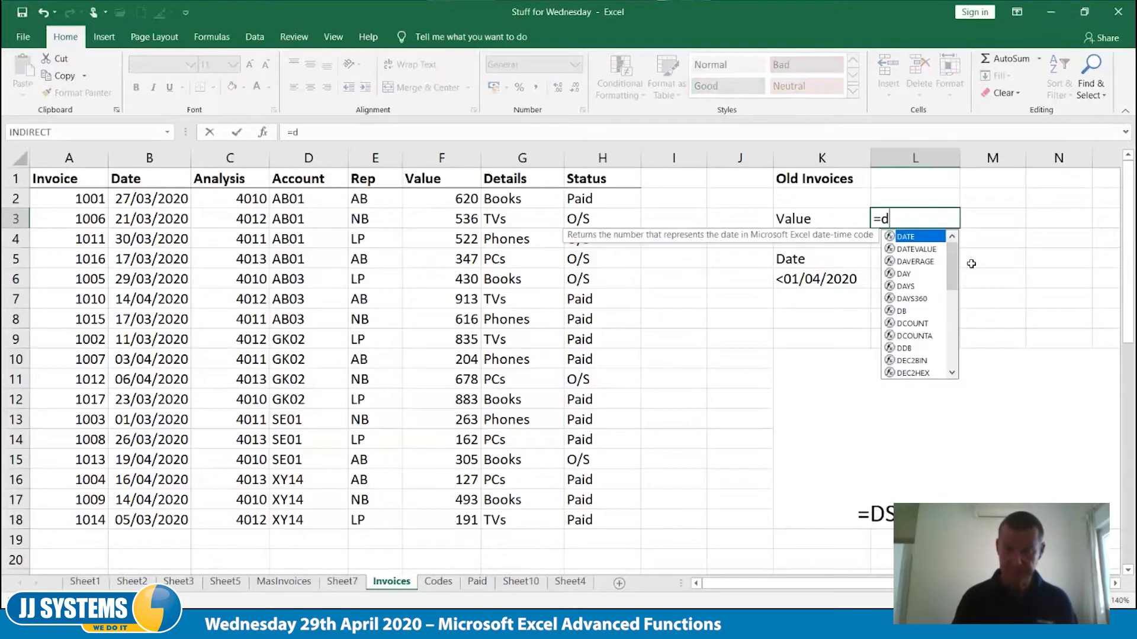
text(sum()
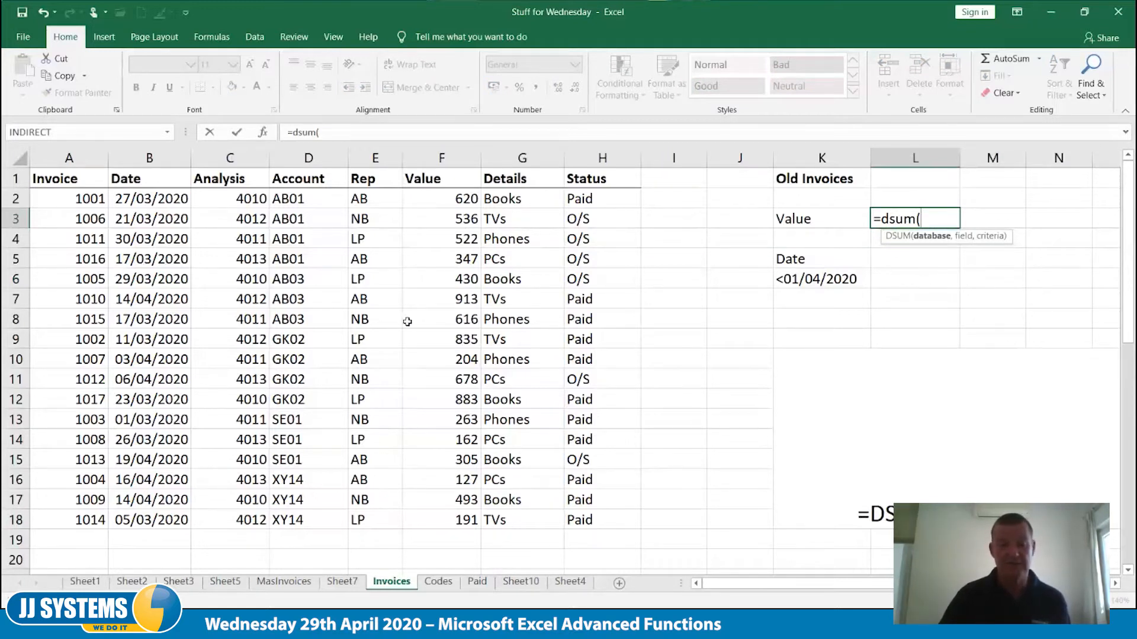
drag(57, 177, 468, 521)
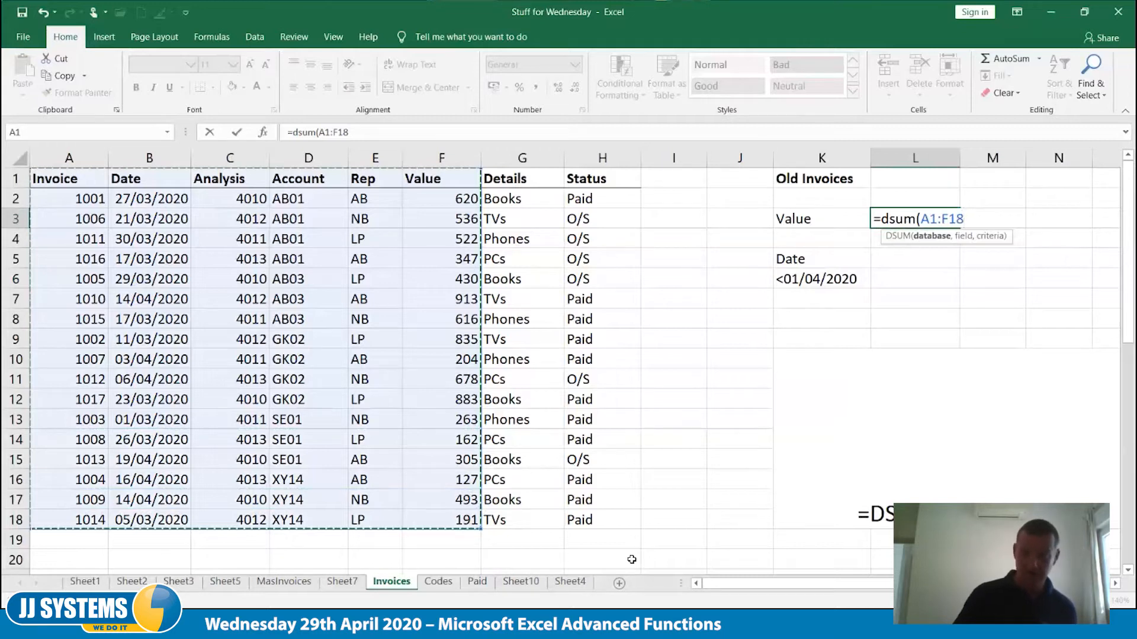
text(,)
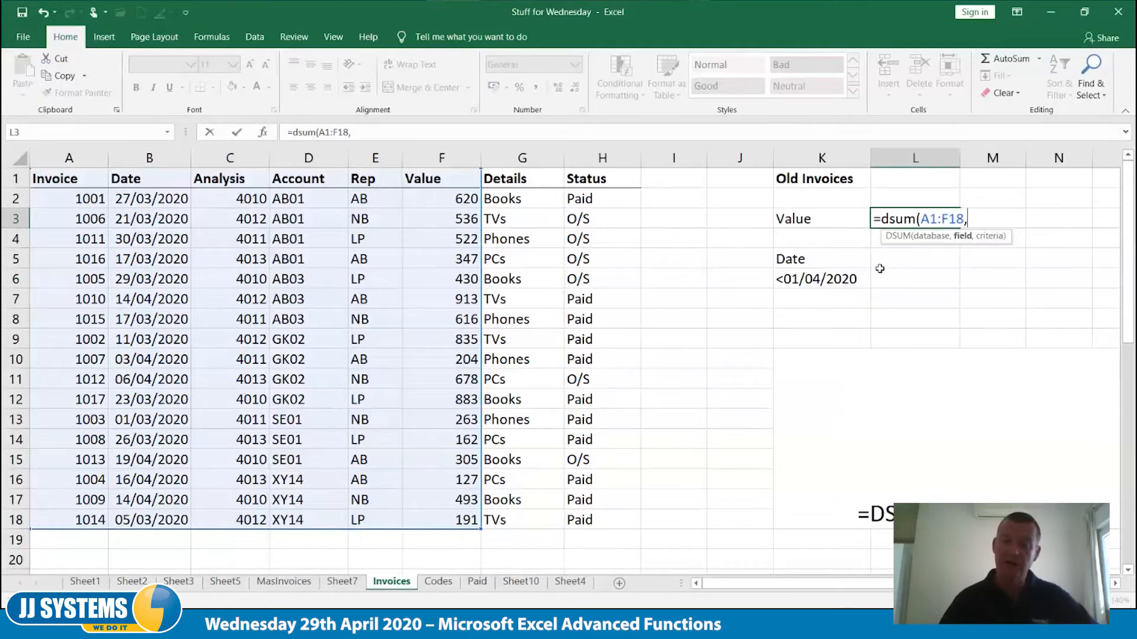
click(808, 220)
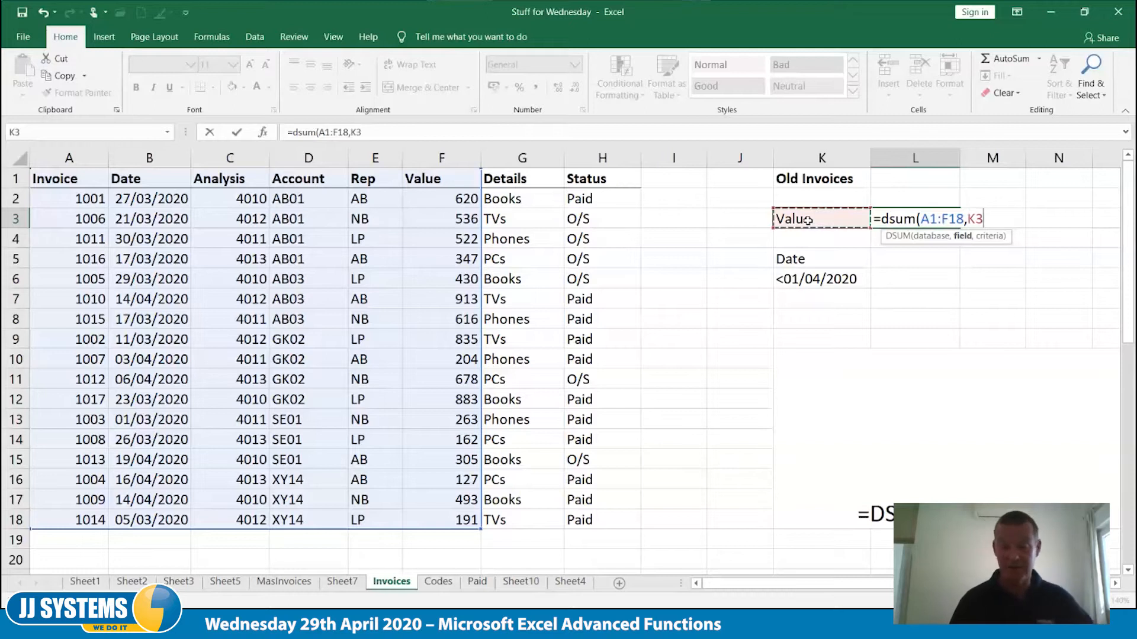
text(,)
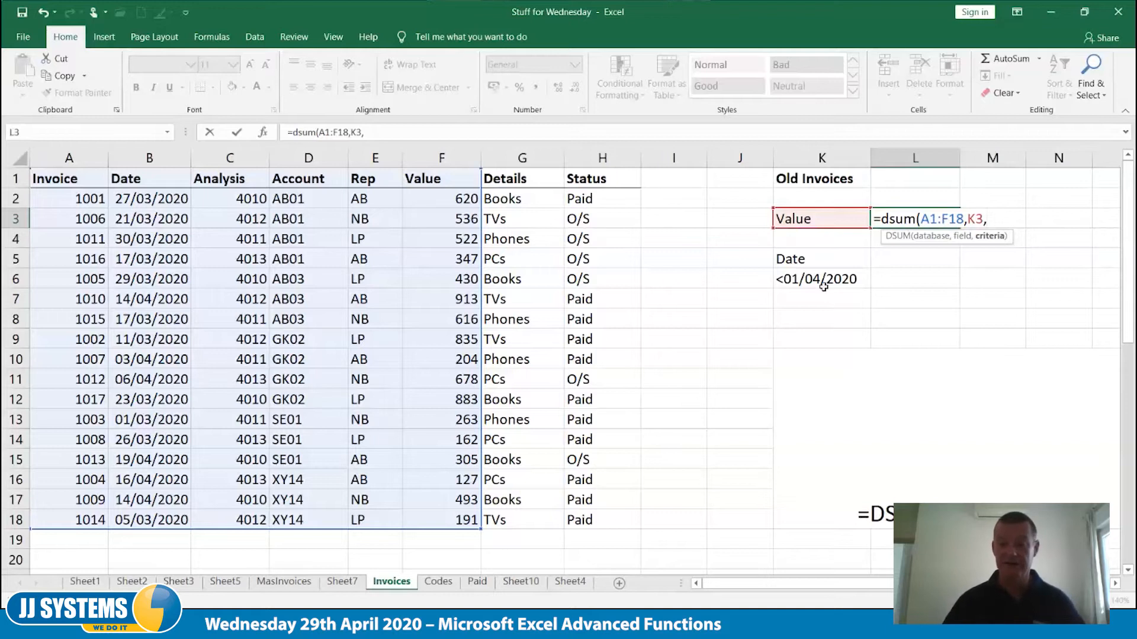
drag(816, 261, 834, 289)
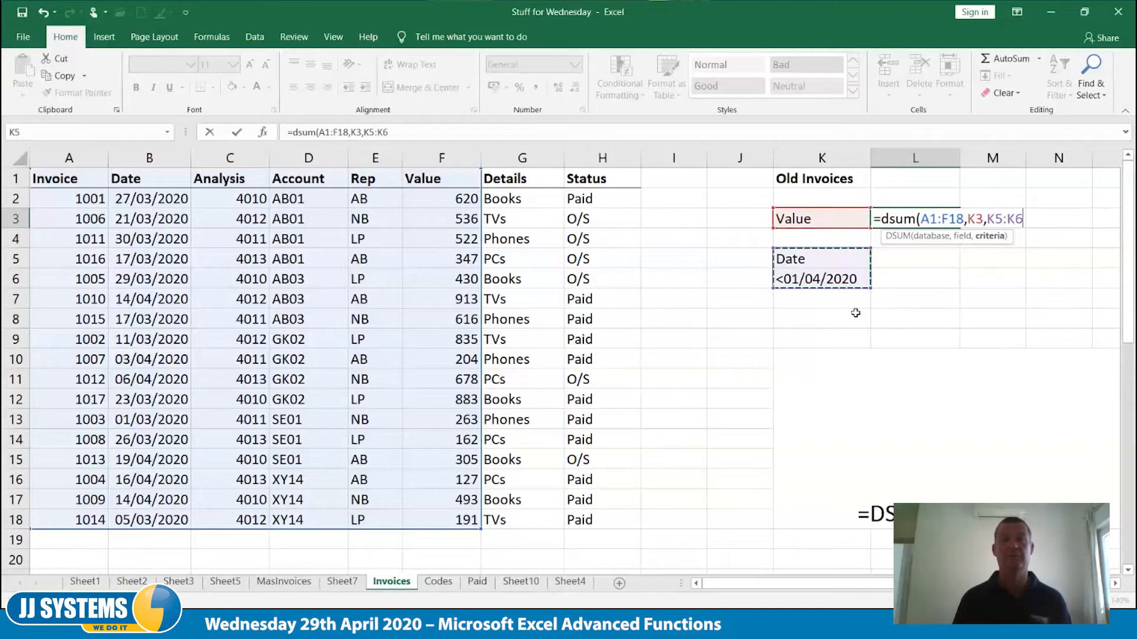
text())
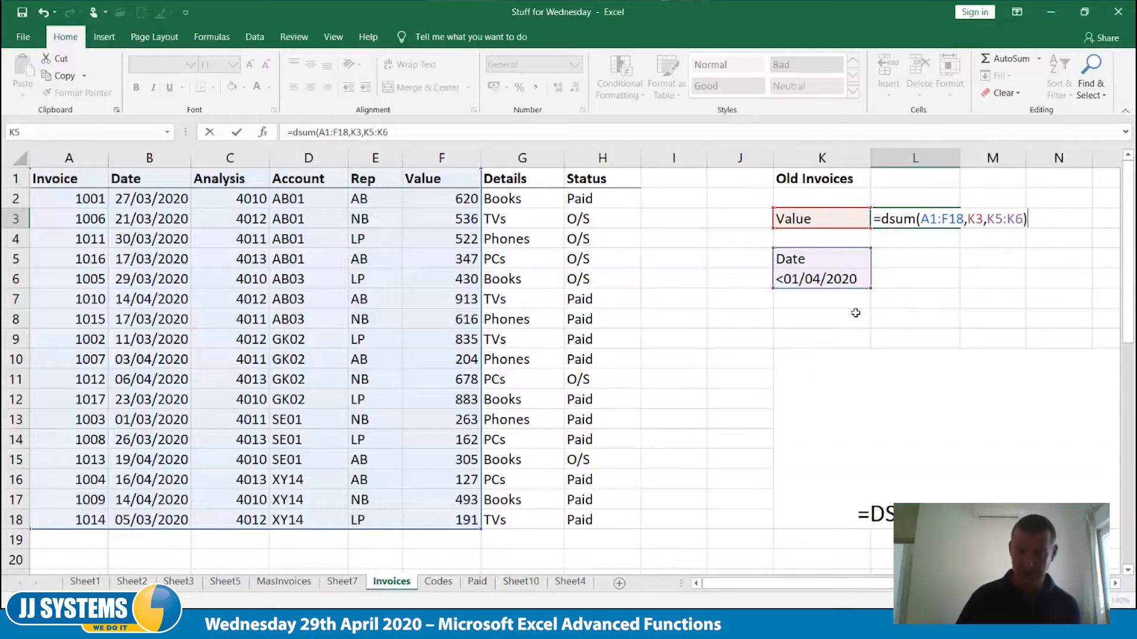
key(Tab)
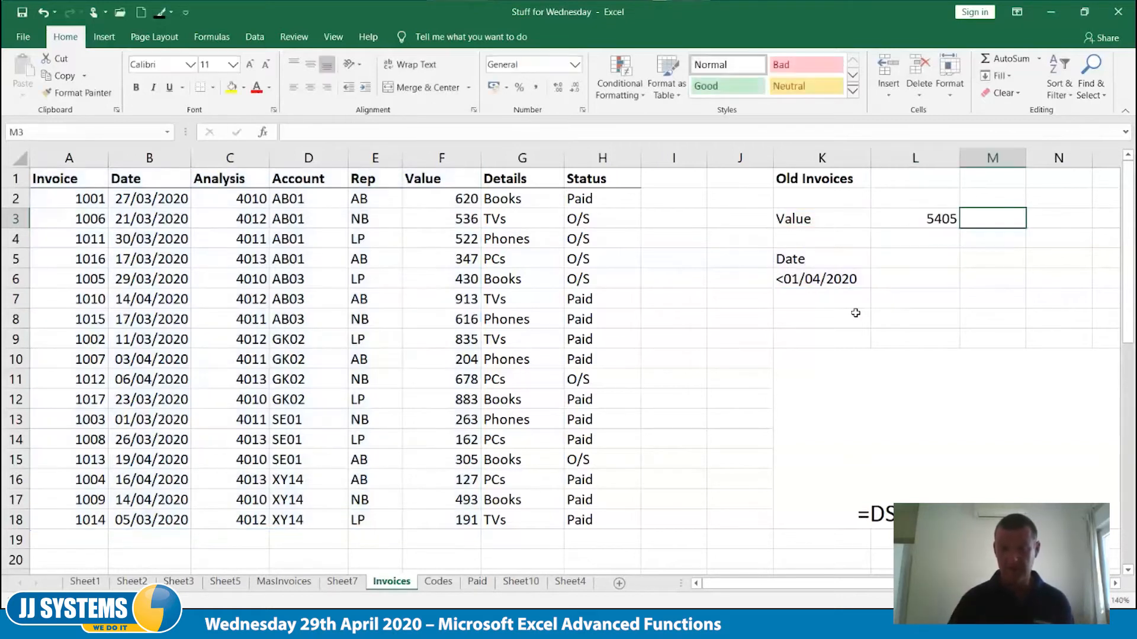
key(Left)
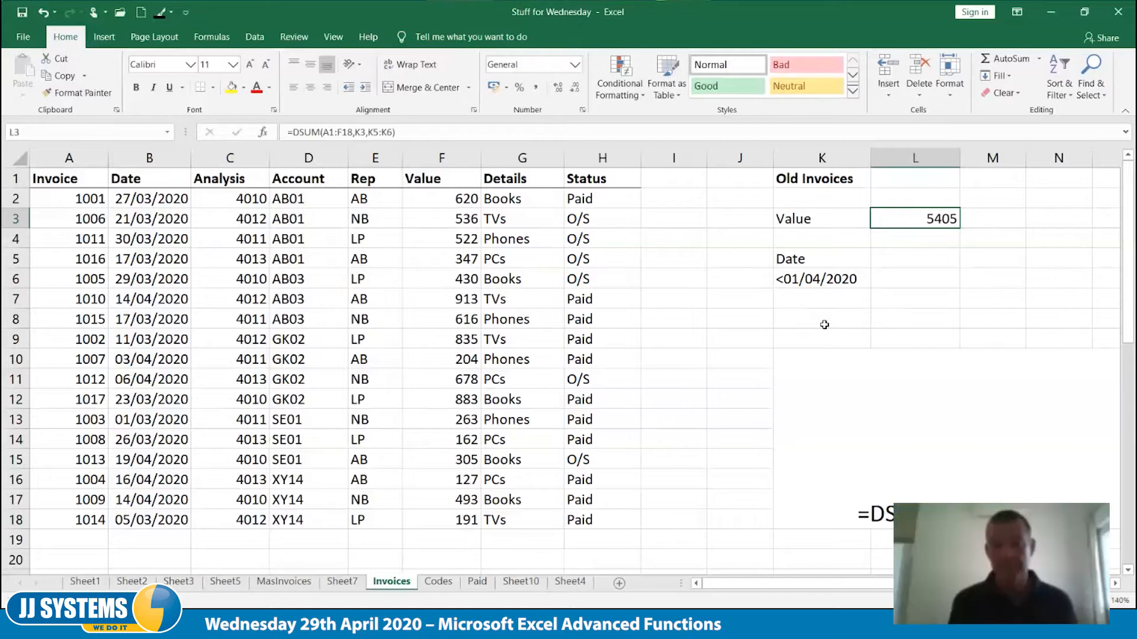
Try Analysis as the DSUM field label in K3, and undo the change
click(802, 220)
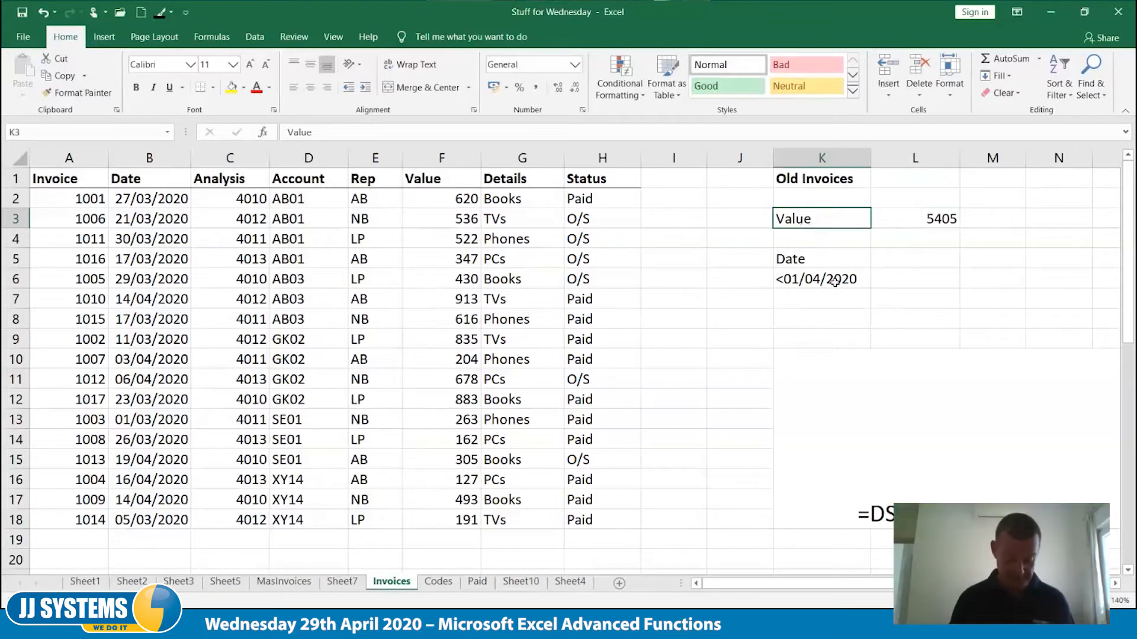
text(Analysis)
key(Tab)
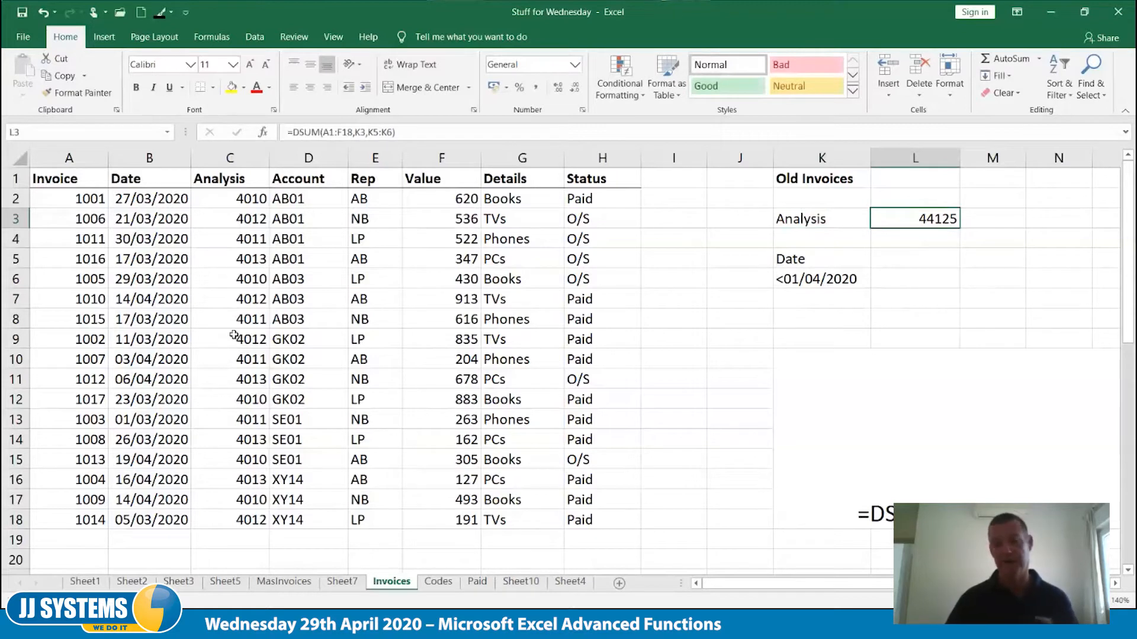
key(ctrl+z)
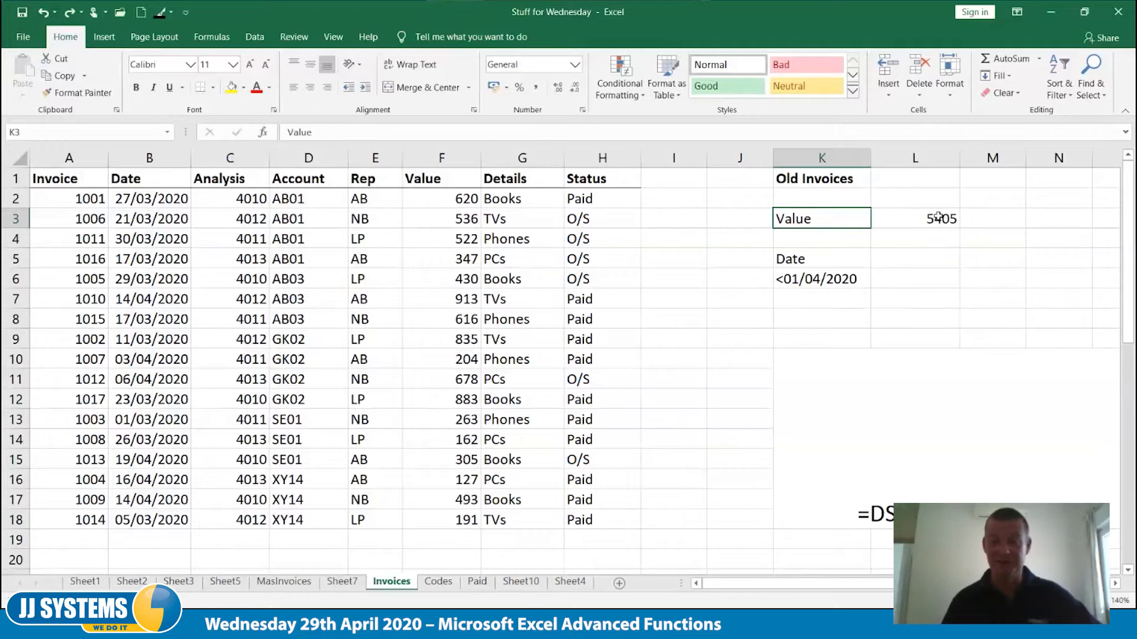
Try the date criterion <14/04/2020 in K6, and undo the change
click(800, 280)
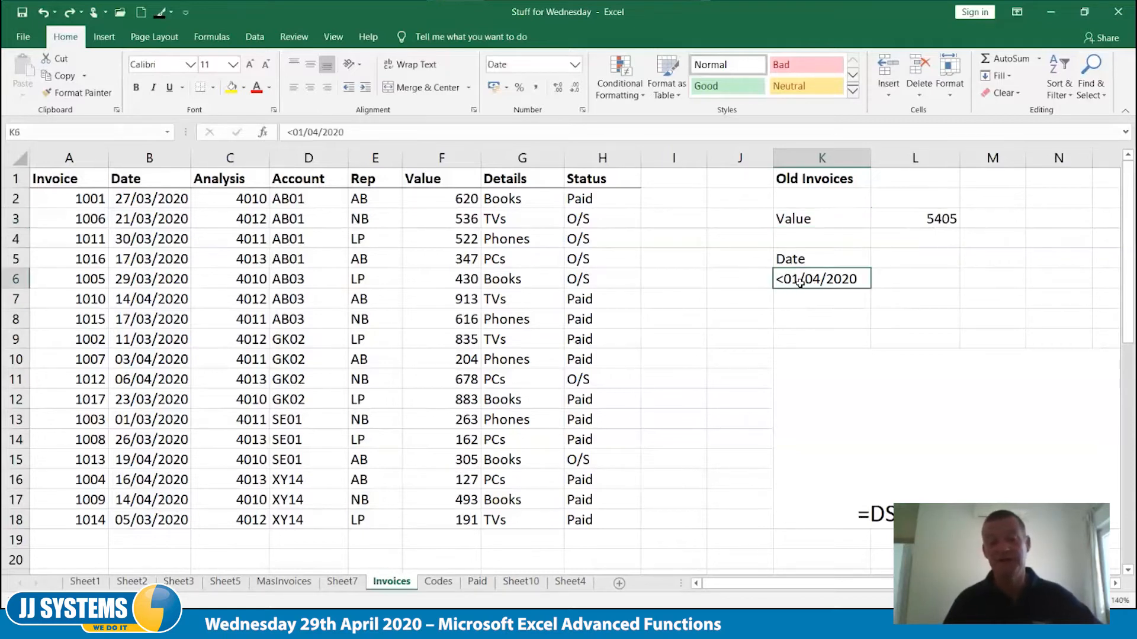
double_click(800, 279)
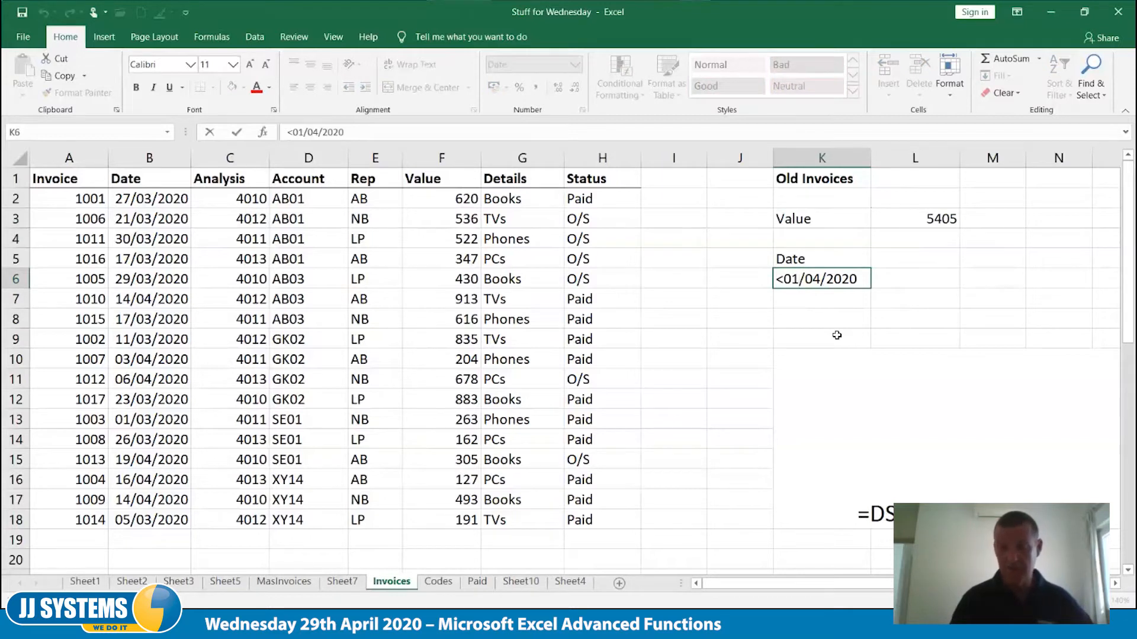
key(BackSpace)
key(BackSpace)
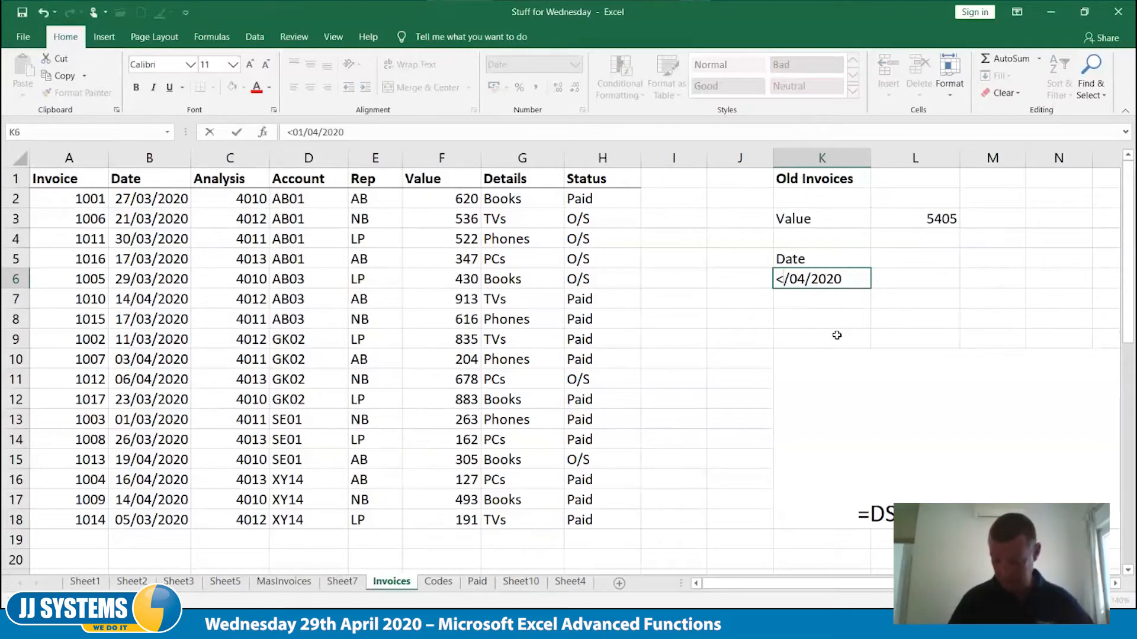
text(14)
key(Tab)
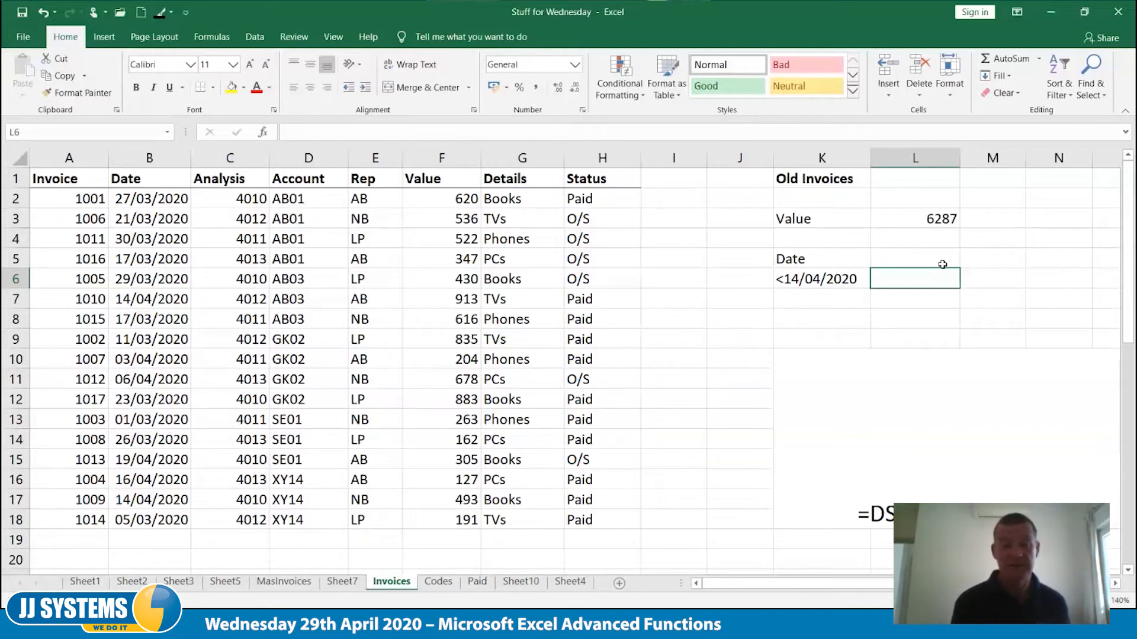
key(ctrl+z)
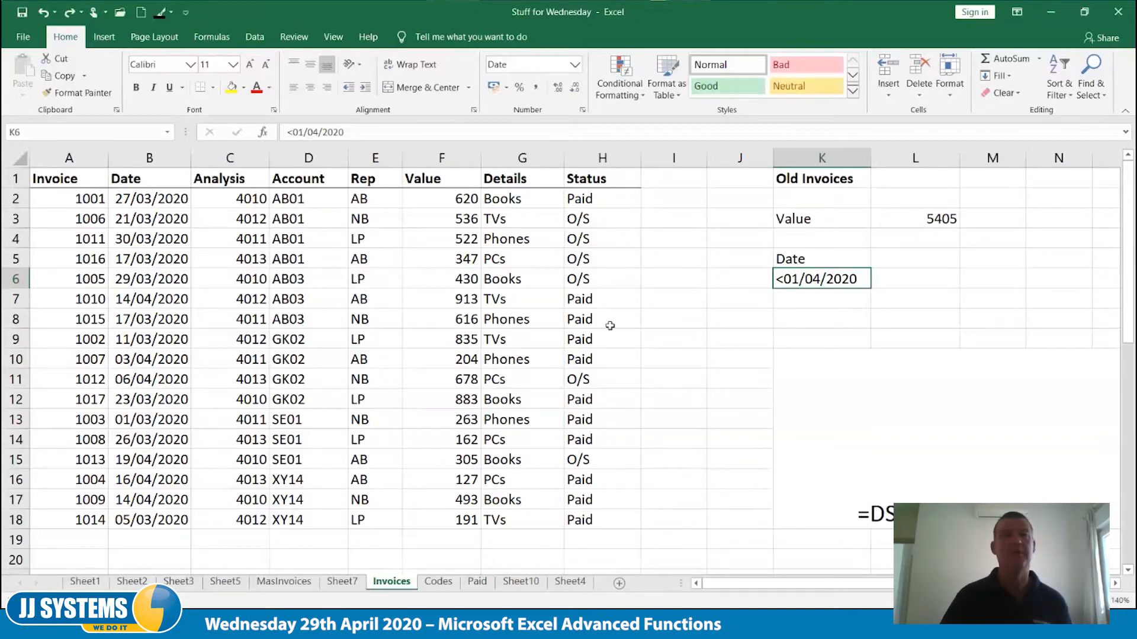
Add a second criterion beside the date, with the heading Rep in L5 and AB in L6
click(925, 266)
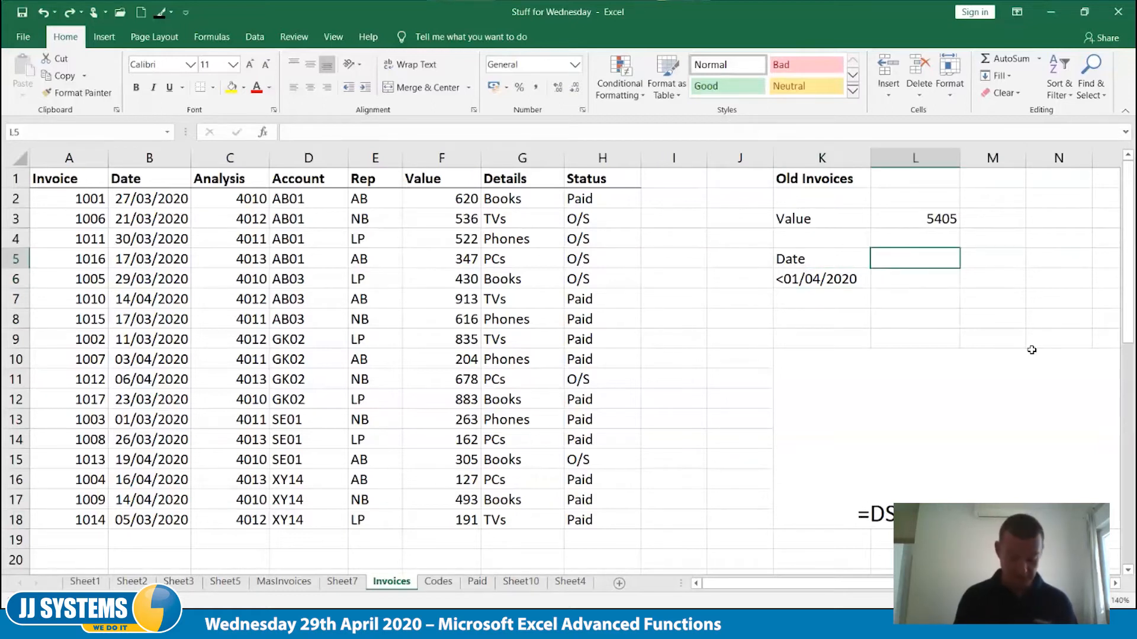
text(Rep)
key(Return)
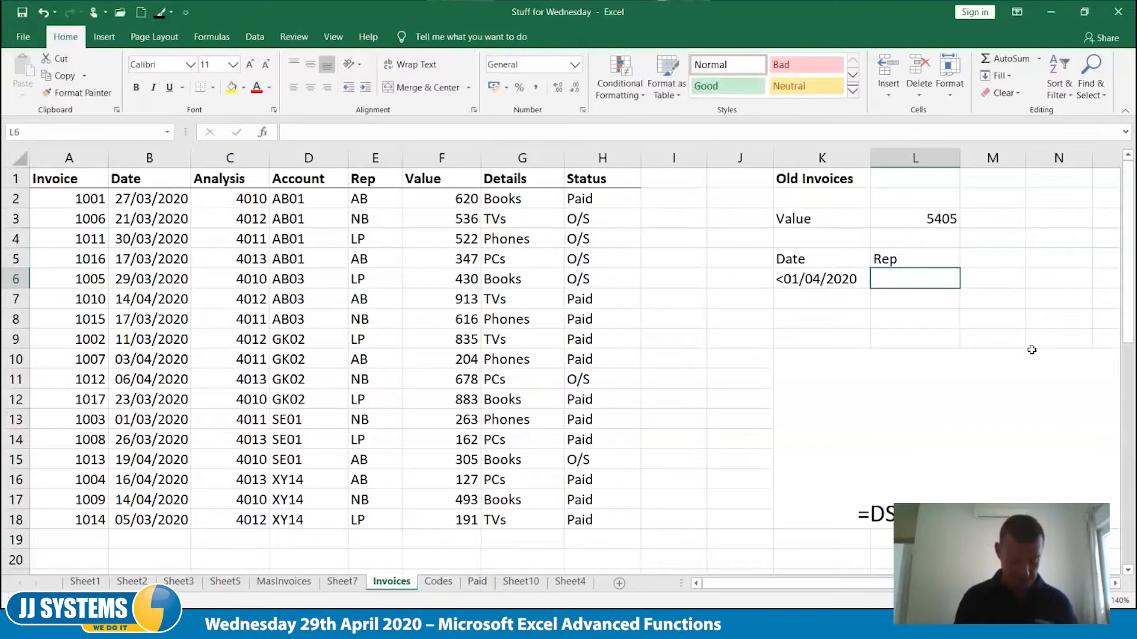
text(AB)
key(Return)
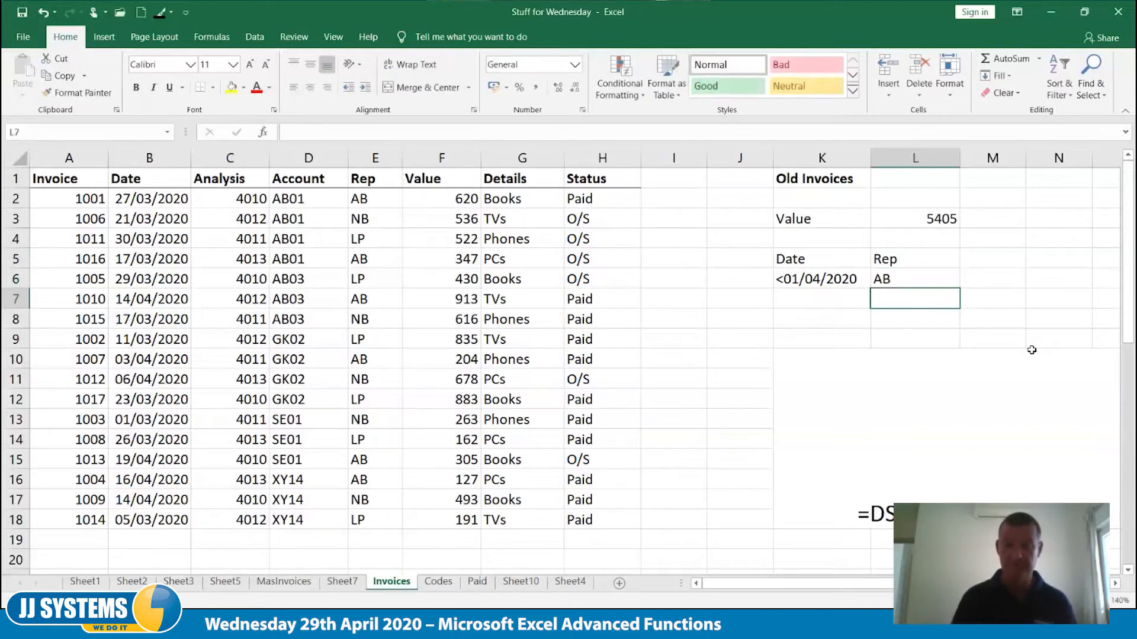
key(Up)
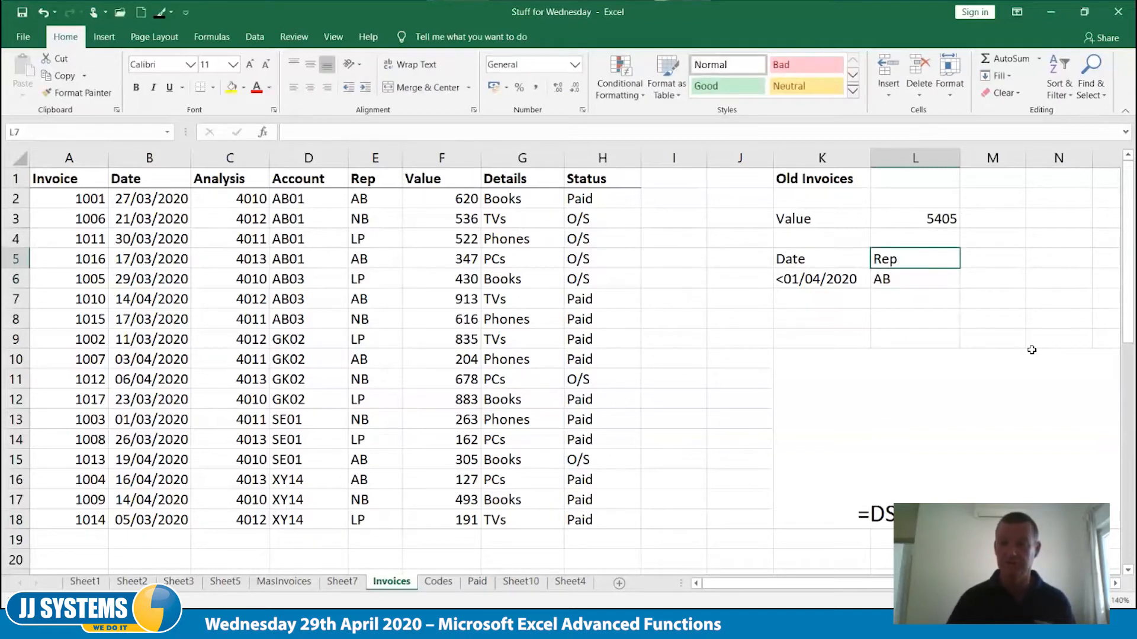
Extend the criteria range of the DSUM formula in L3 to K5:L6 so it covers both Date and Rep
click(934, 217)
double_click(934, 216)
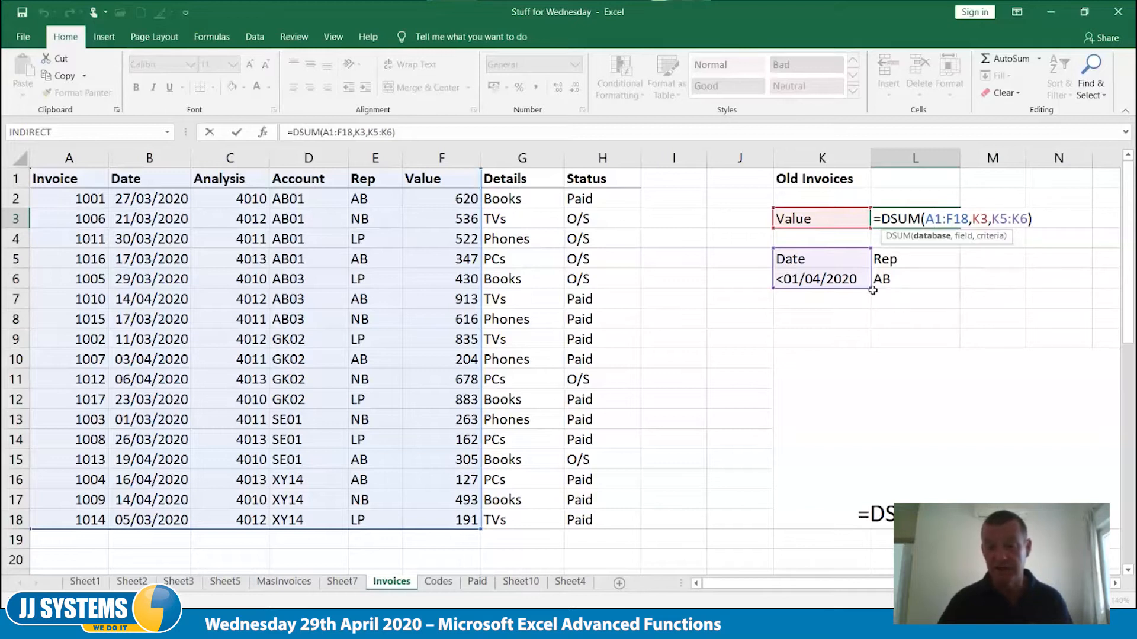
drag(873, 290, 932, 286)
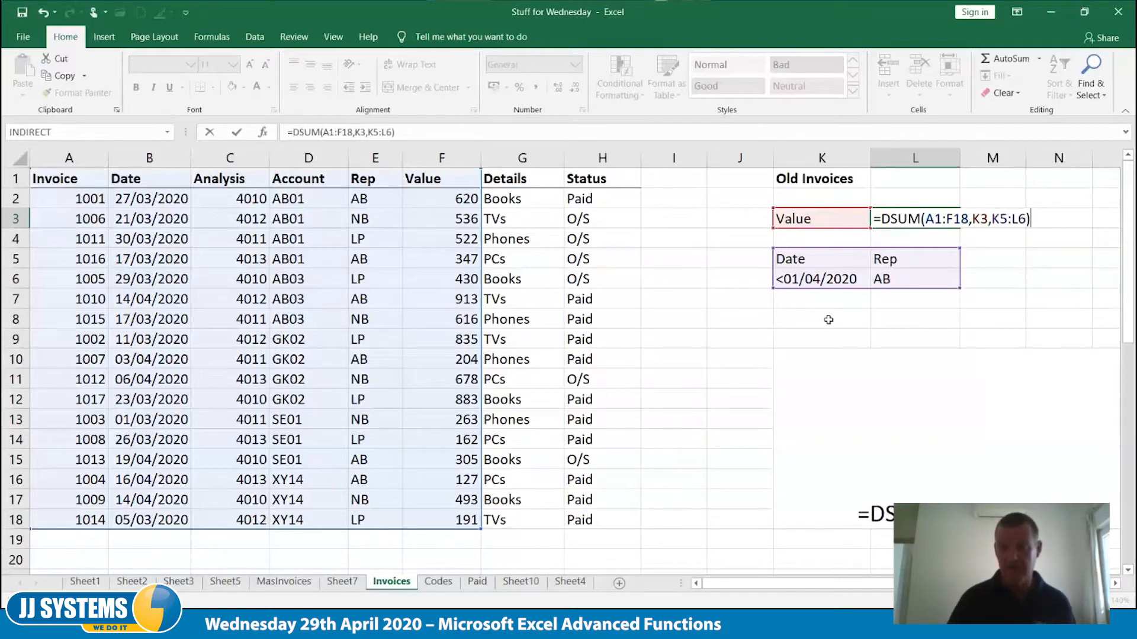
key(Tab)
key(Left)
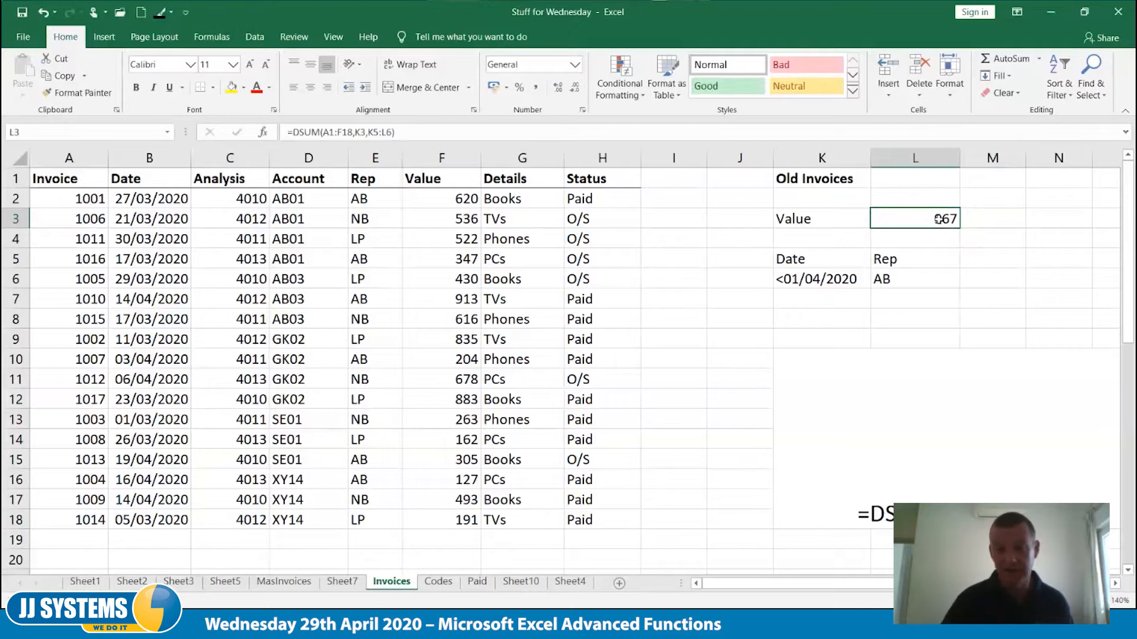
Change the Rep criterion in L6 to LP
click(908, 281)
click(951, 220)
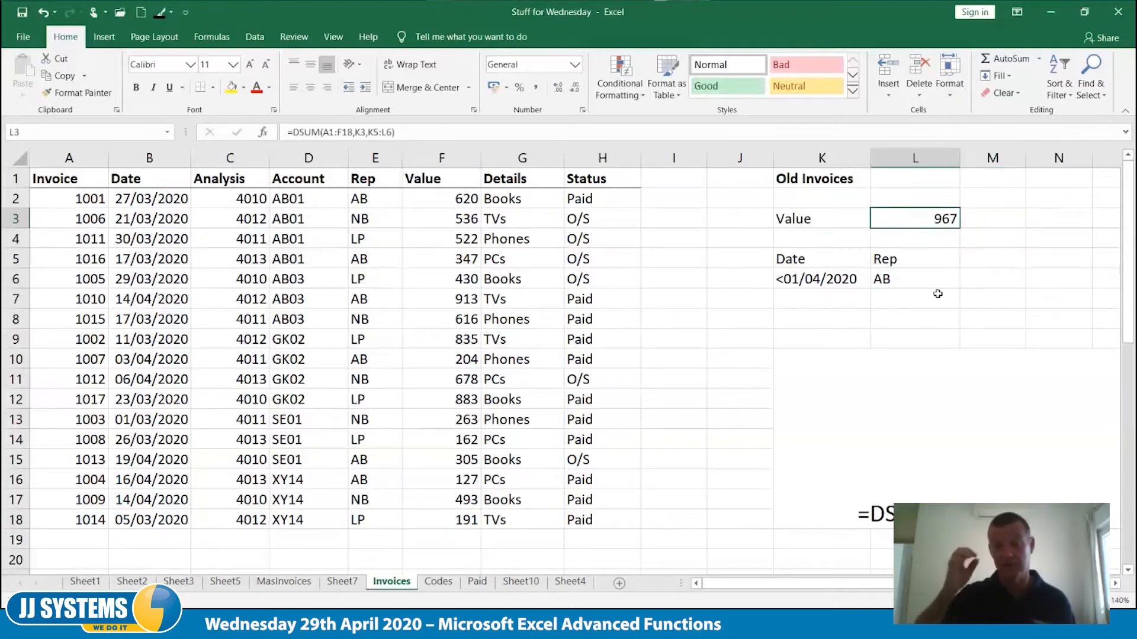
click(910, 284)
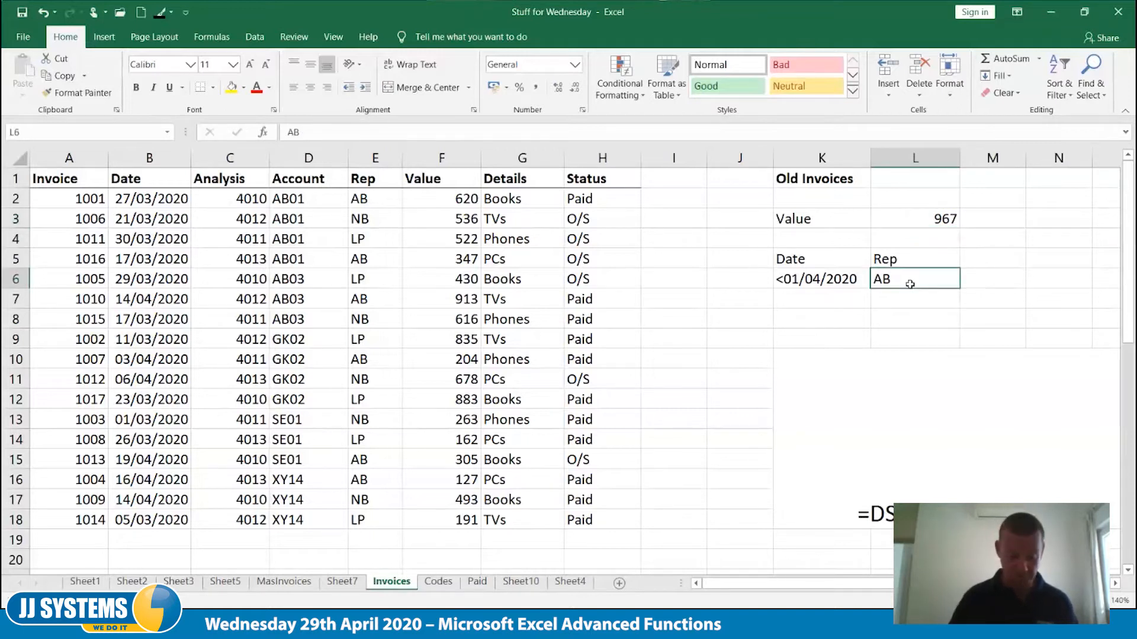
text(LP)
key(Tab)
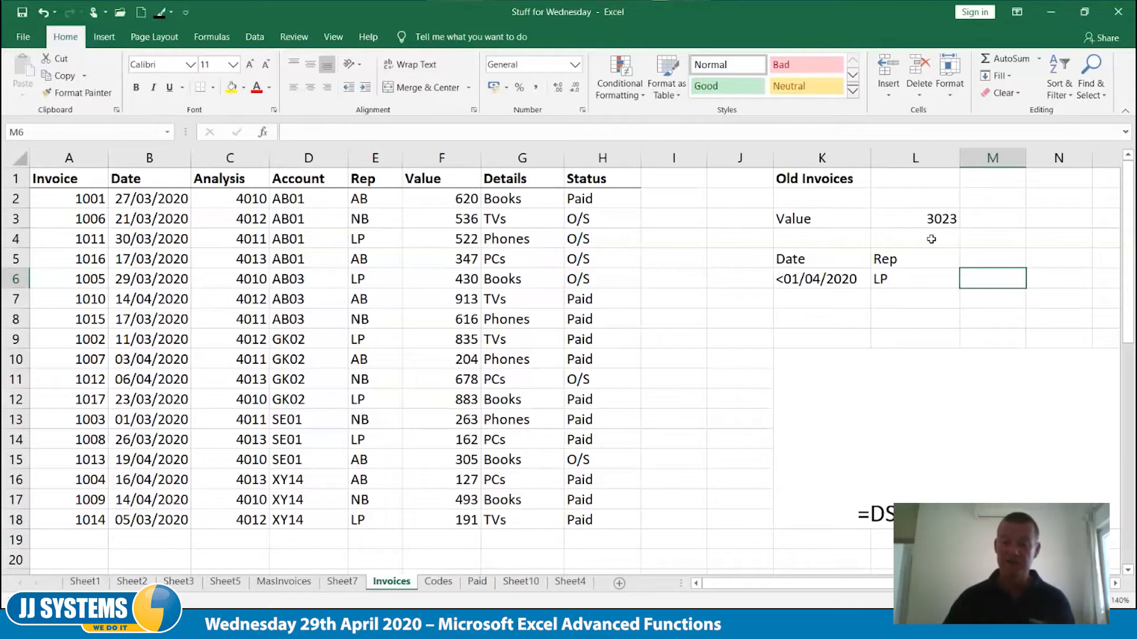
Add a second line reading =DCOUNT( beneath the DSUM syntax note in merged cell K10
click(920, 461)
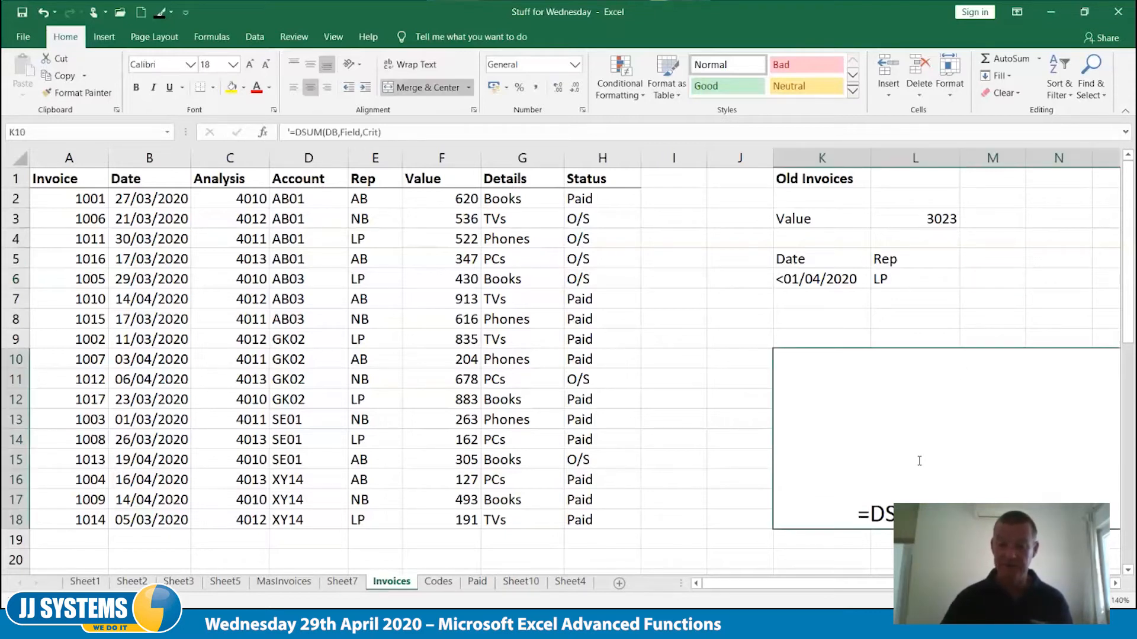
double_click(919, 461)
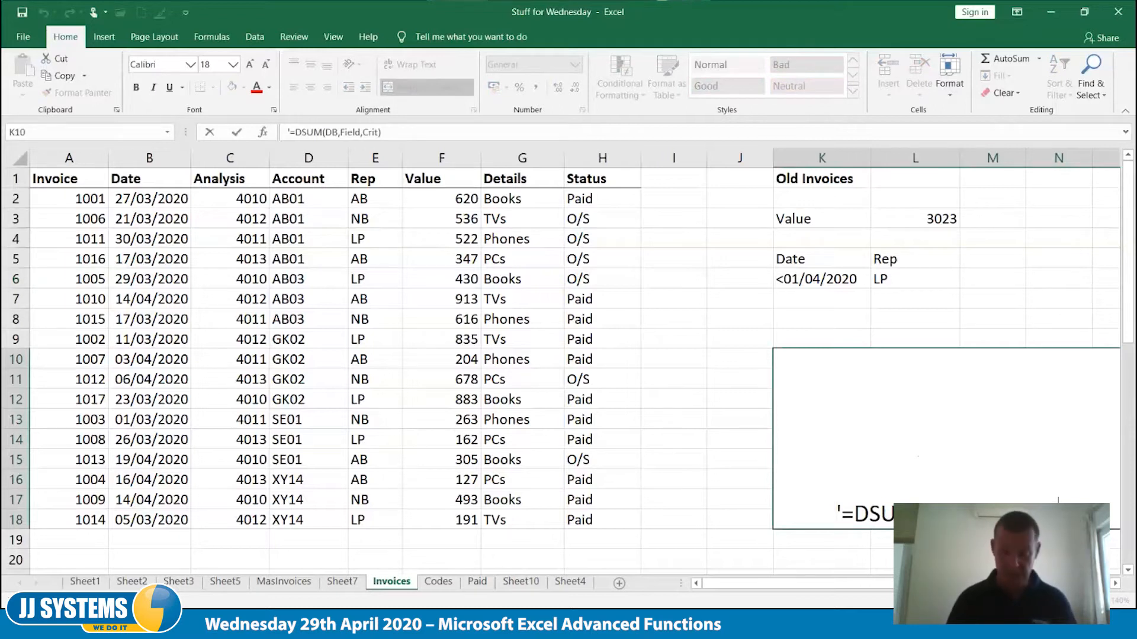
key(BackSpace)
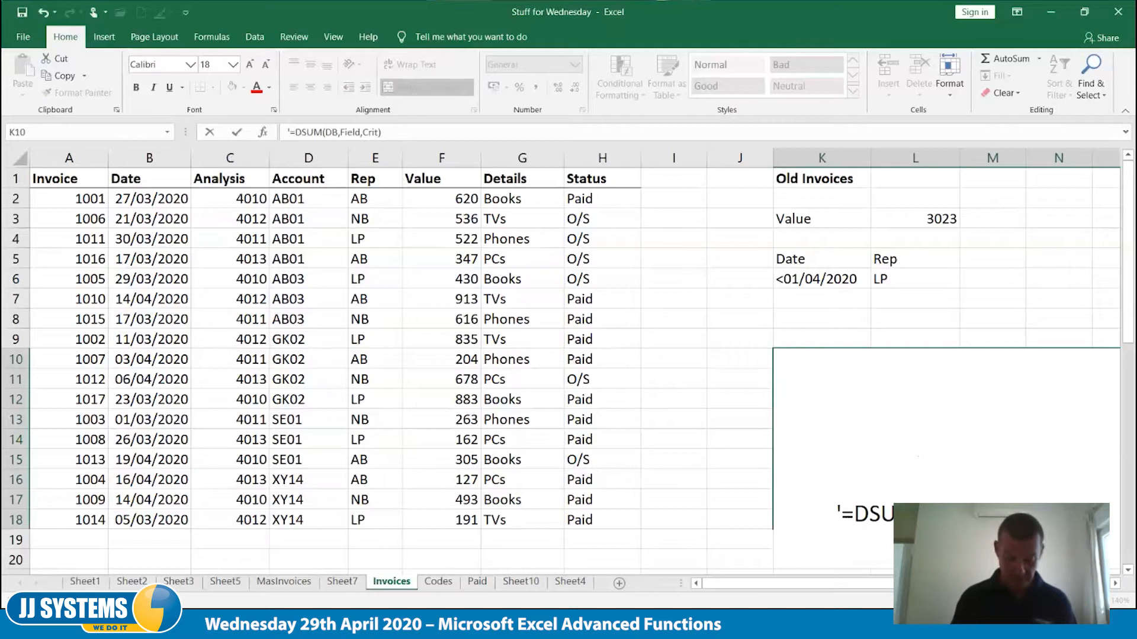
text(=DCOUNT)
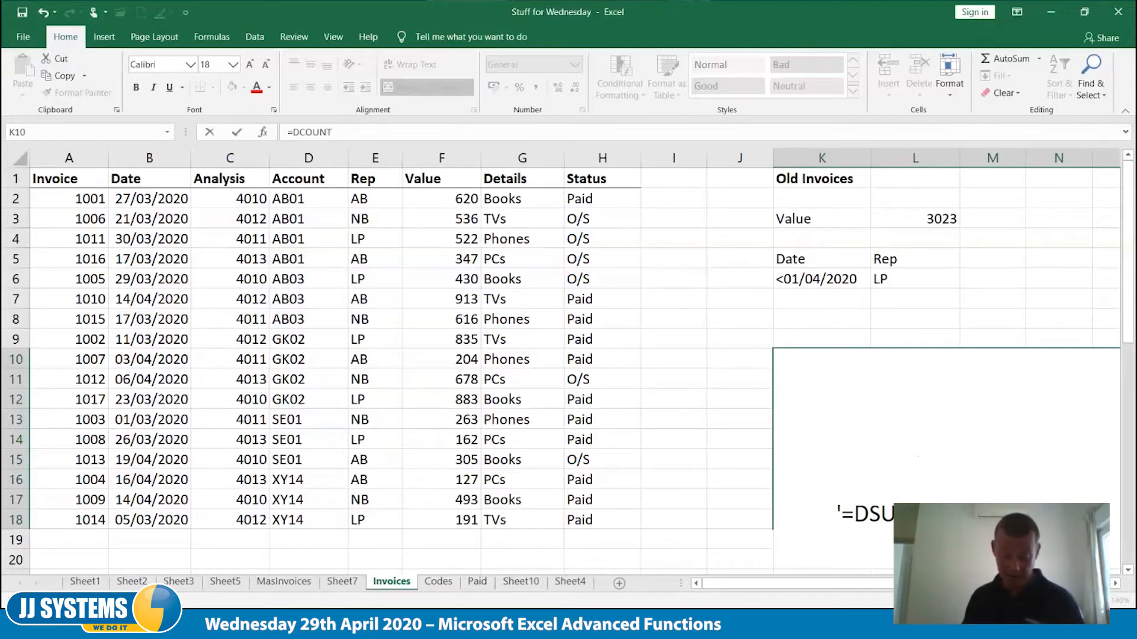
text(()
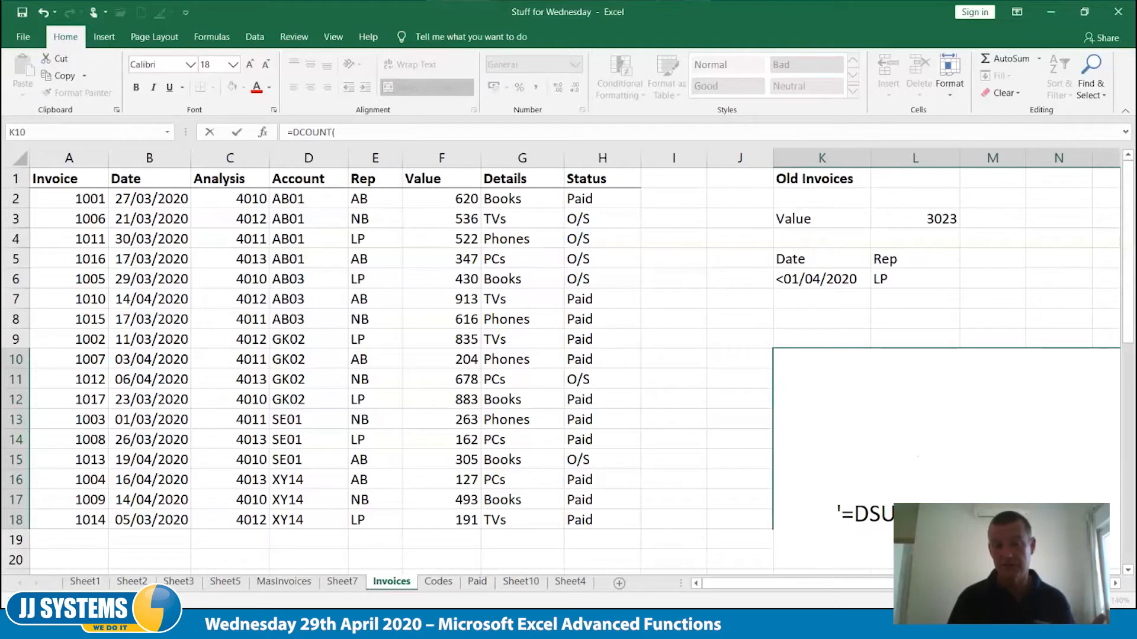
key(Tab)
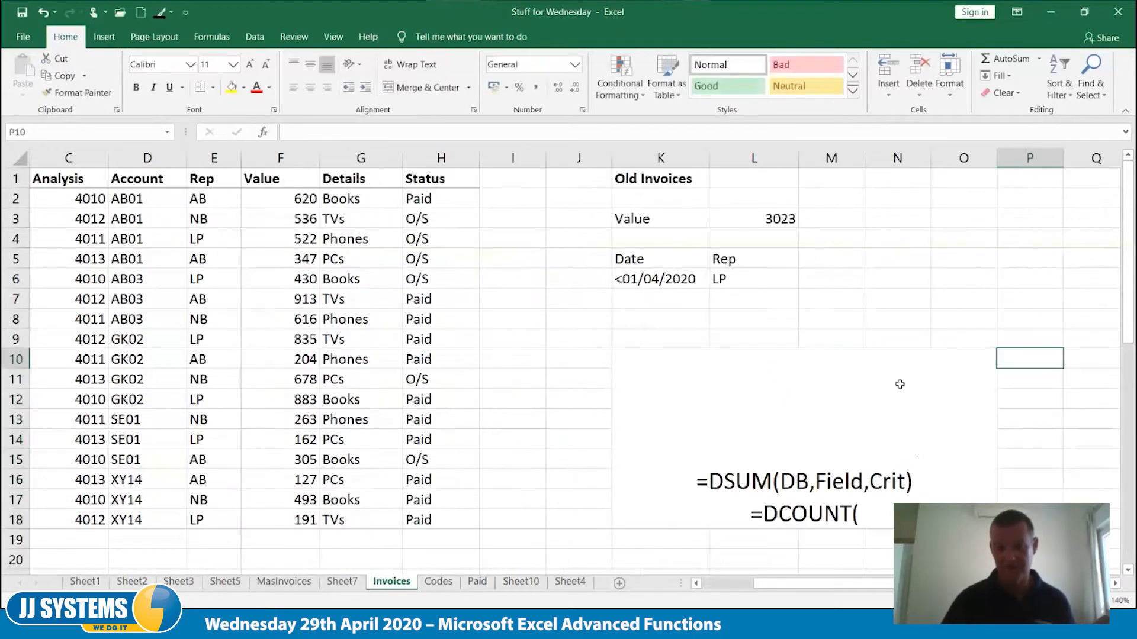
Move the Date and Rep criteria block down two rows to K7:L8
click(745, 235)
drag(631, 256, 710, 329)
click(668, 238)
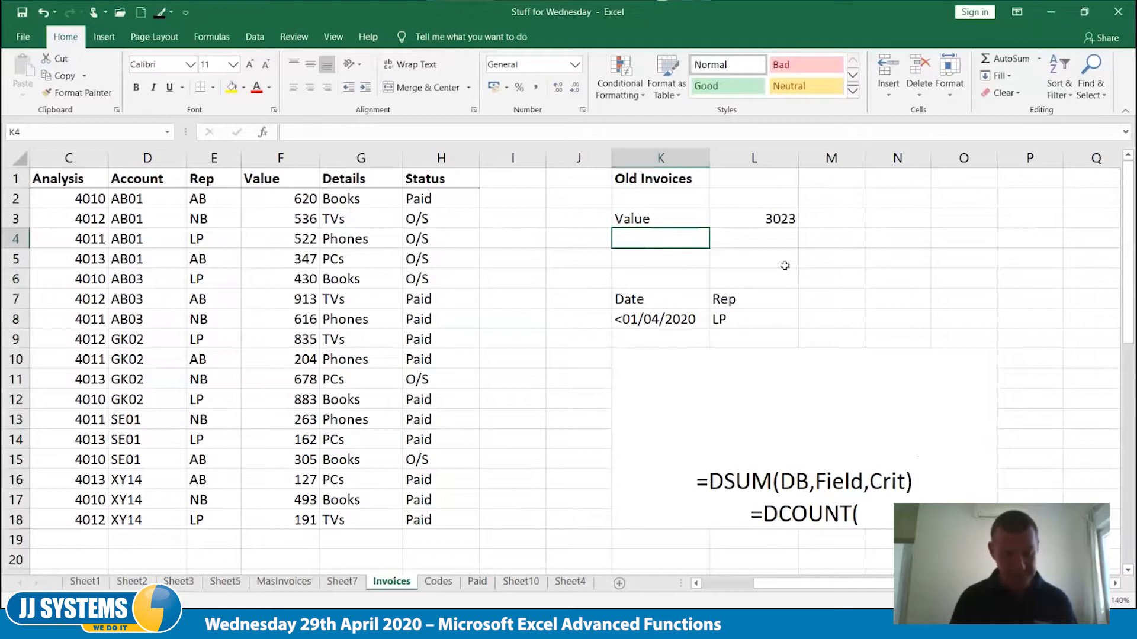
key(ctrl+Home)
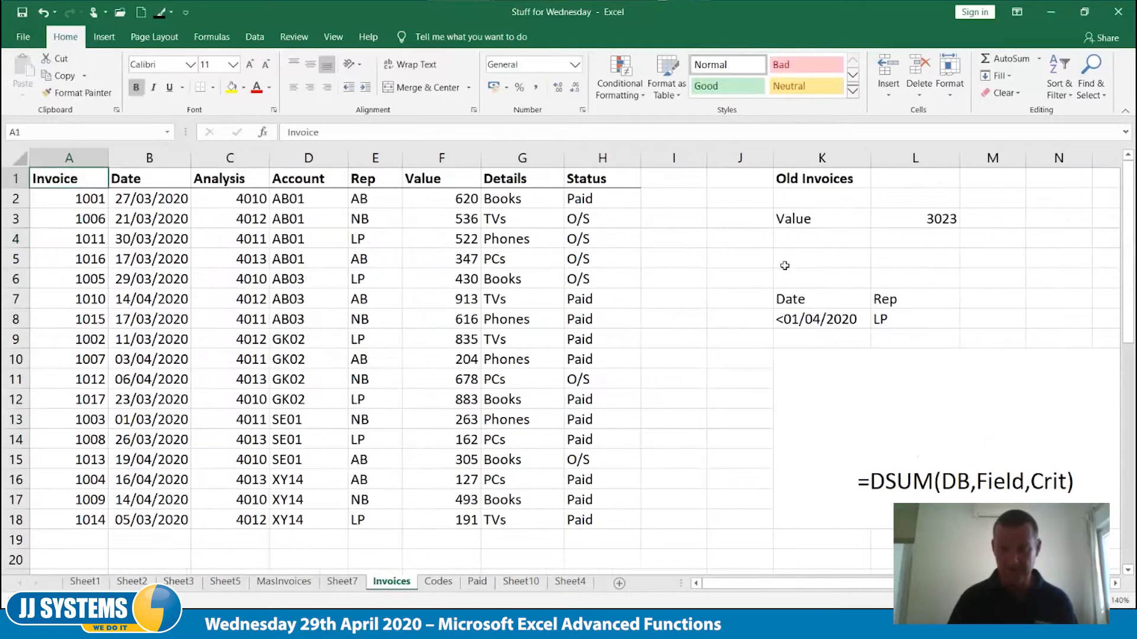
Enter the label Invoice in K4, beneath the Value label
click(855, 236)
text(Invoice)
key(Tab)
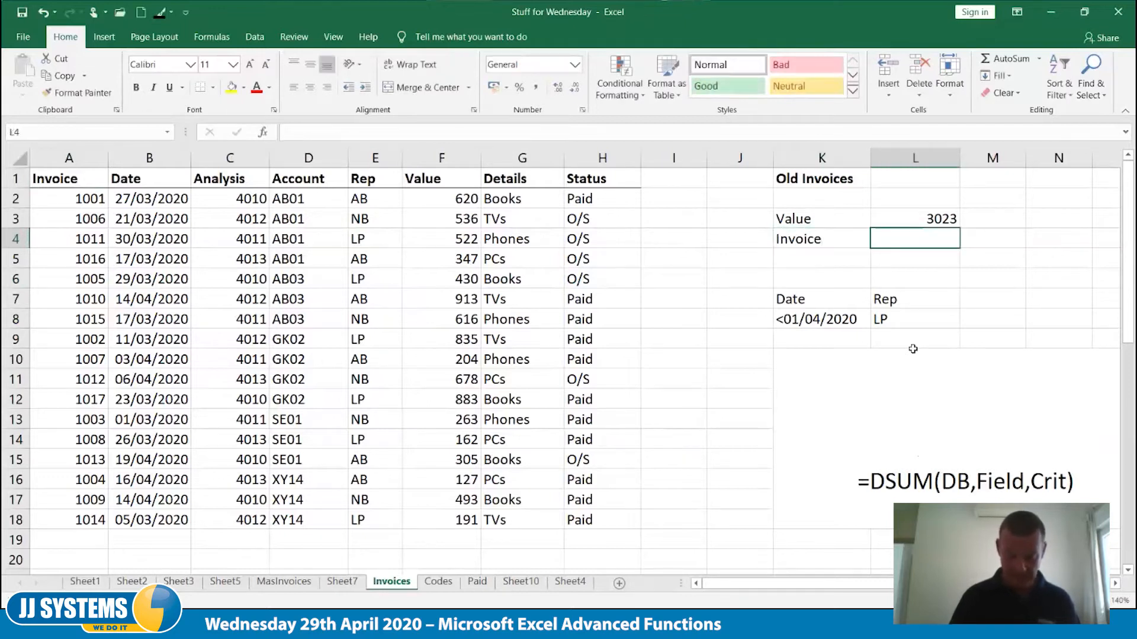
text(=dc)
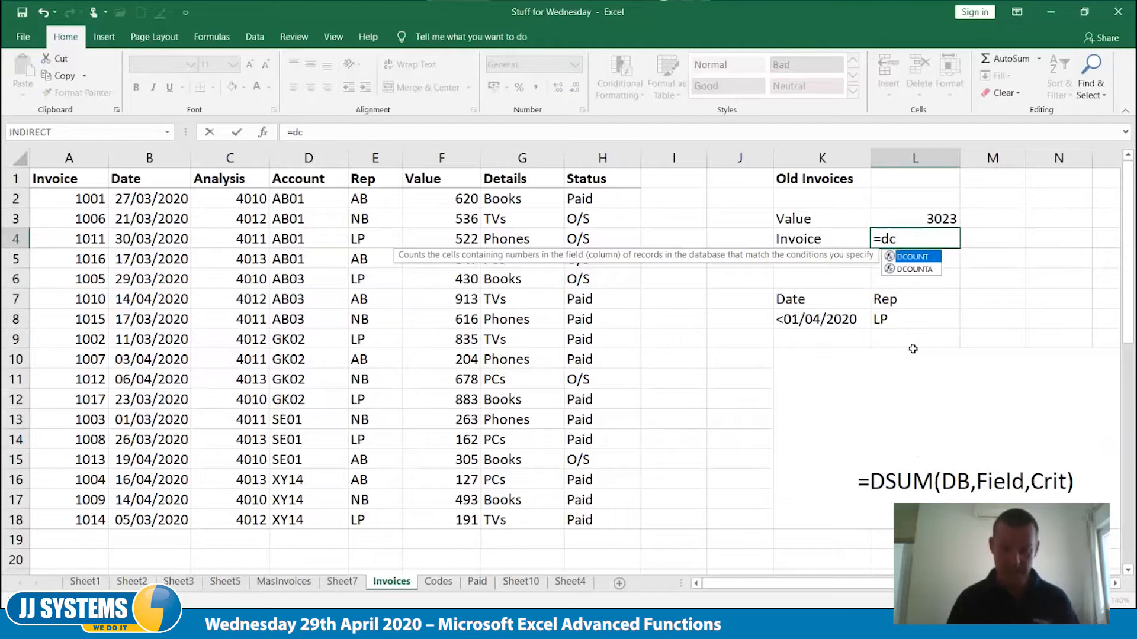
key(Tab)
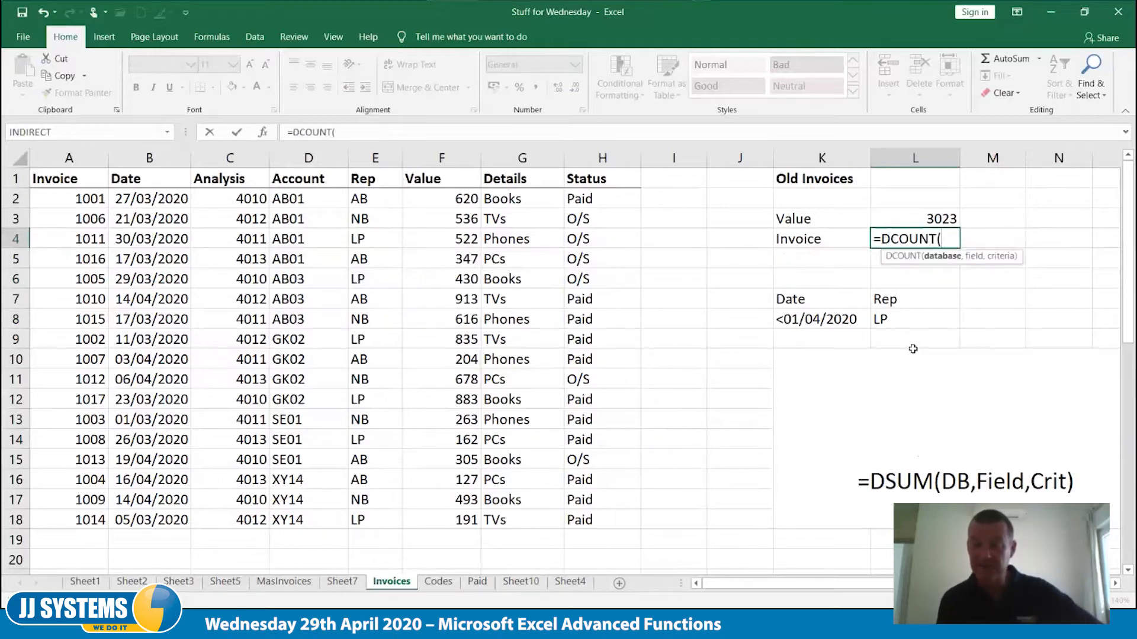
key(Escape)
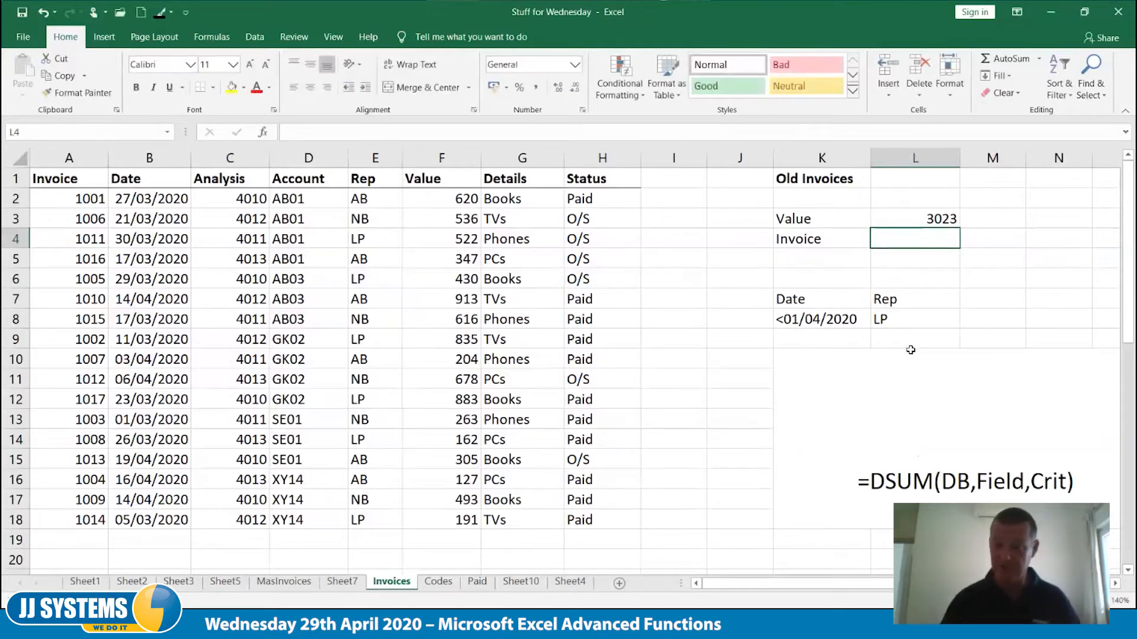
Complete the second line of the syntax note in K10 as =DCOUNT(DB,Field,Crit)
click(913, 350)
key(F2)
key(alt+Return)
text(=DCOUNT(DB,F)
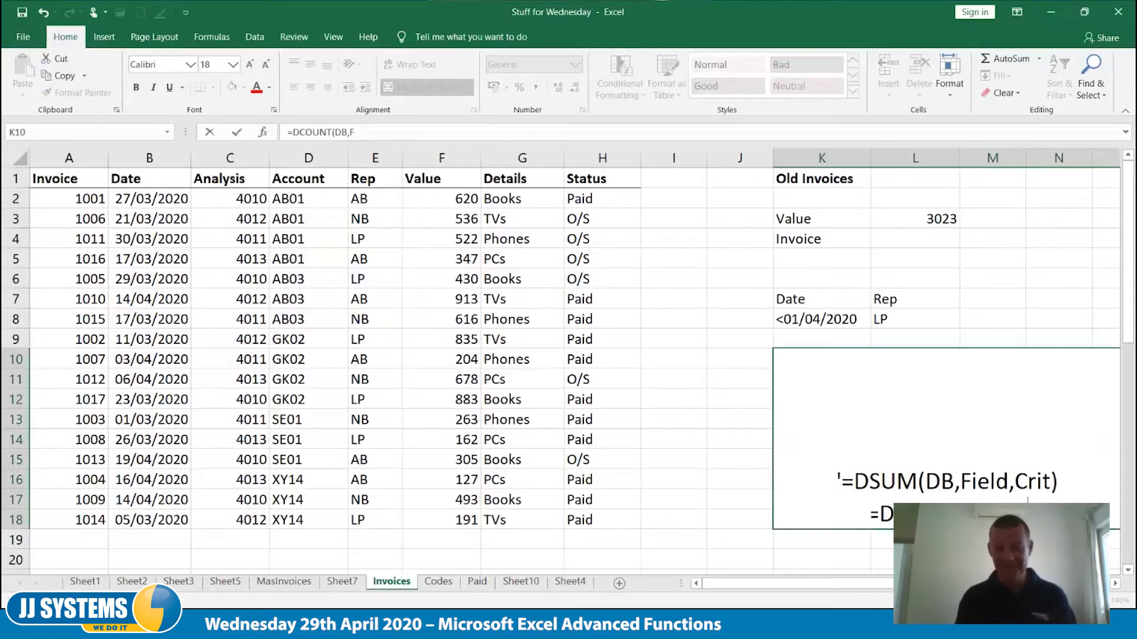
text(ield,Cr)
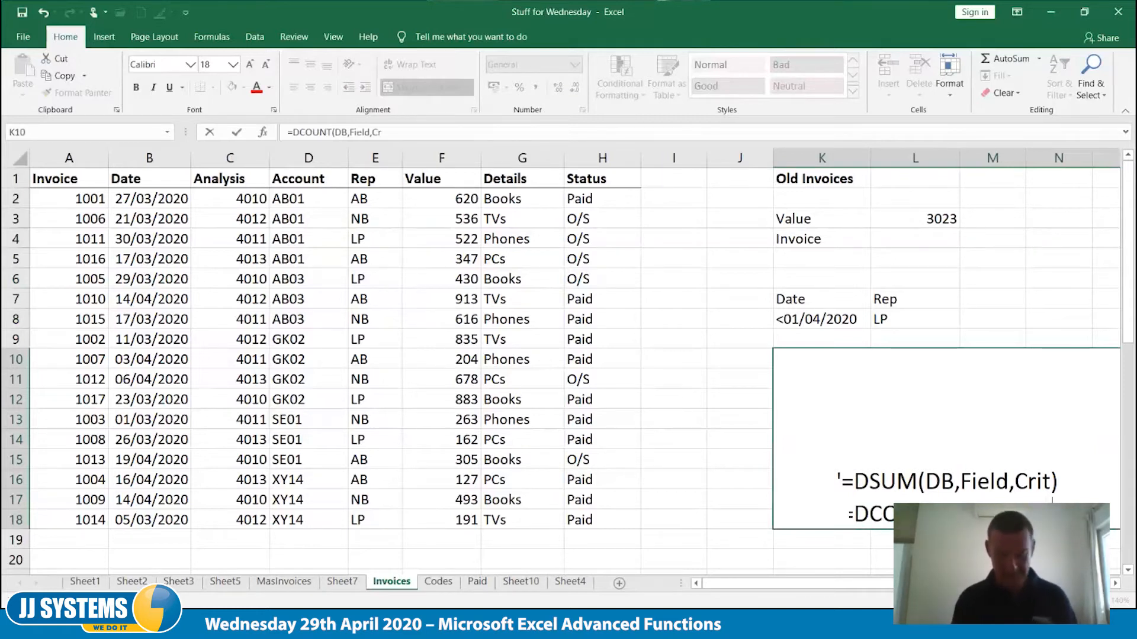
text(it))
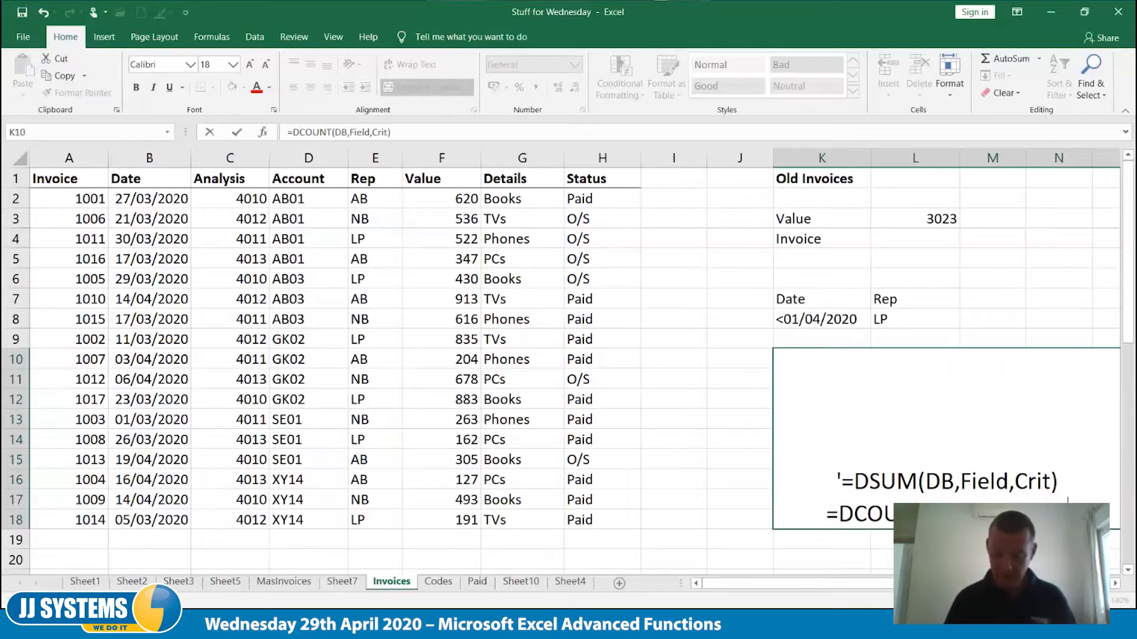
key(Tab)
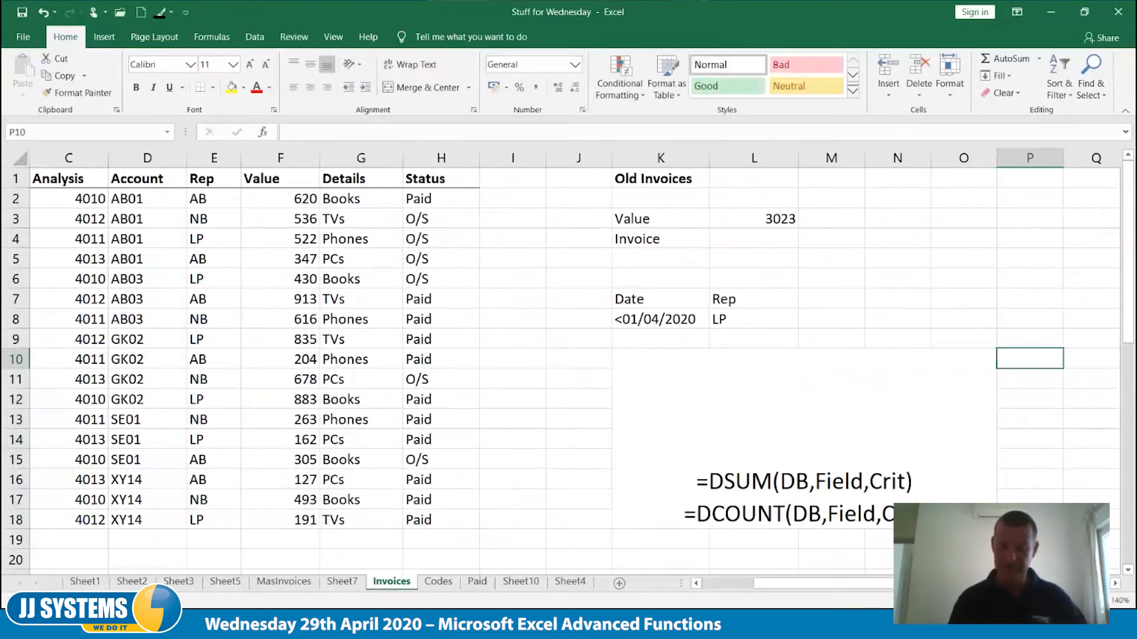
key(ctrl+Home)
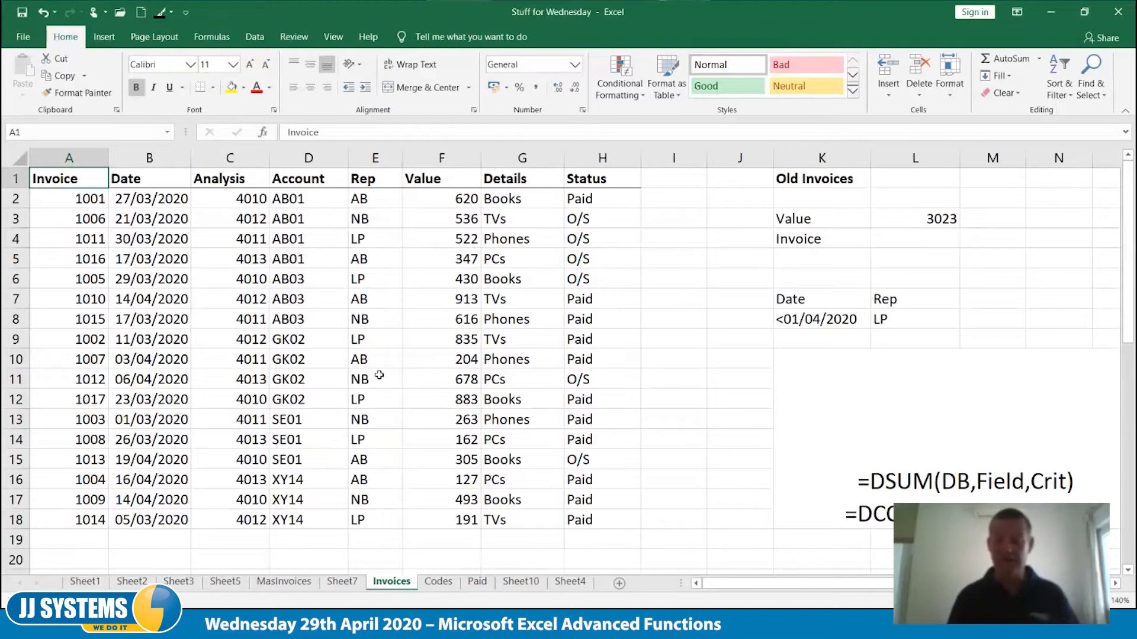
Enter =DCOUNT(A1:F18,K4,K7:L8) in L4, using the Invoice label as field and the Date and Rep block as criteria
click(904, 244)
text(=)
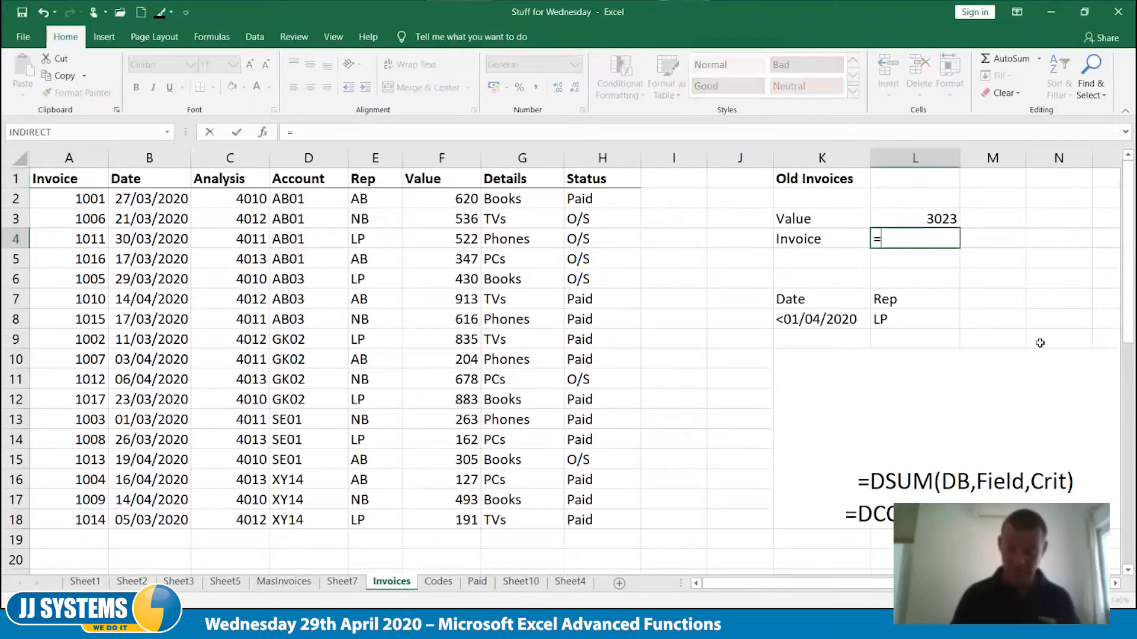
text(dcount()
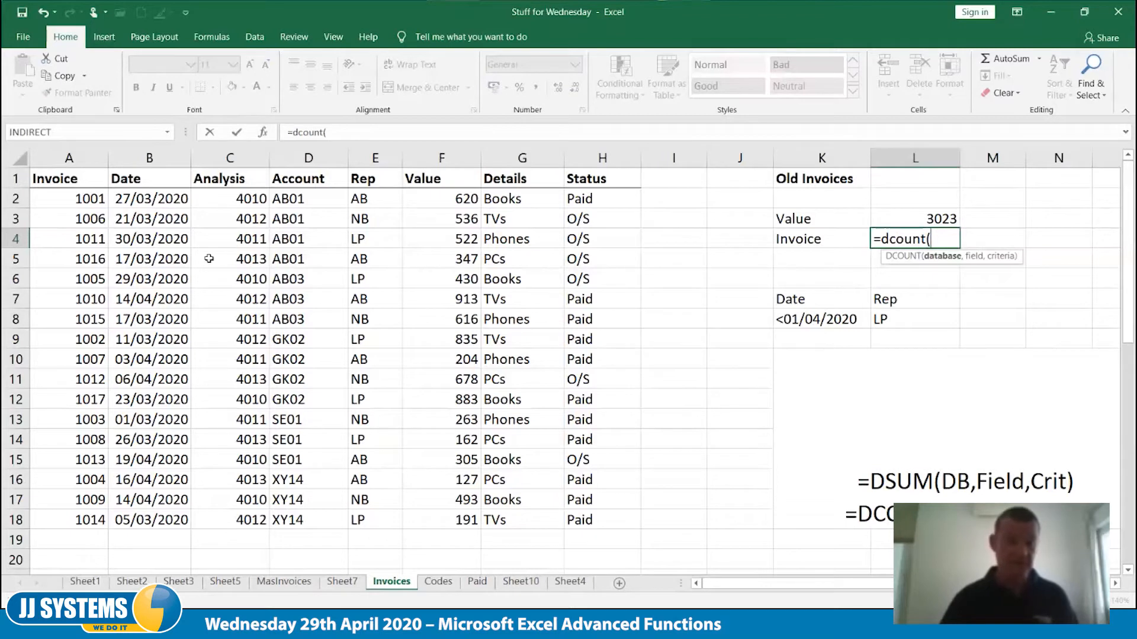
drag(86, 179, 154, 261)
drag(273, 331, 486, 495)
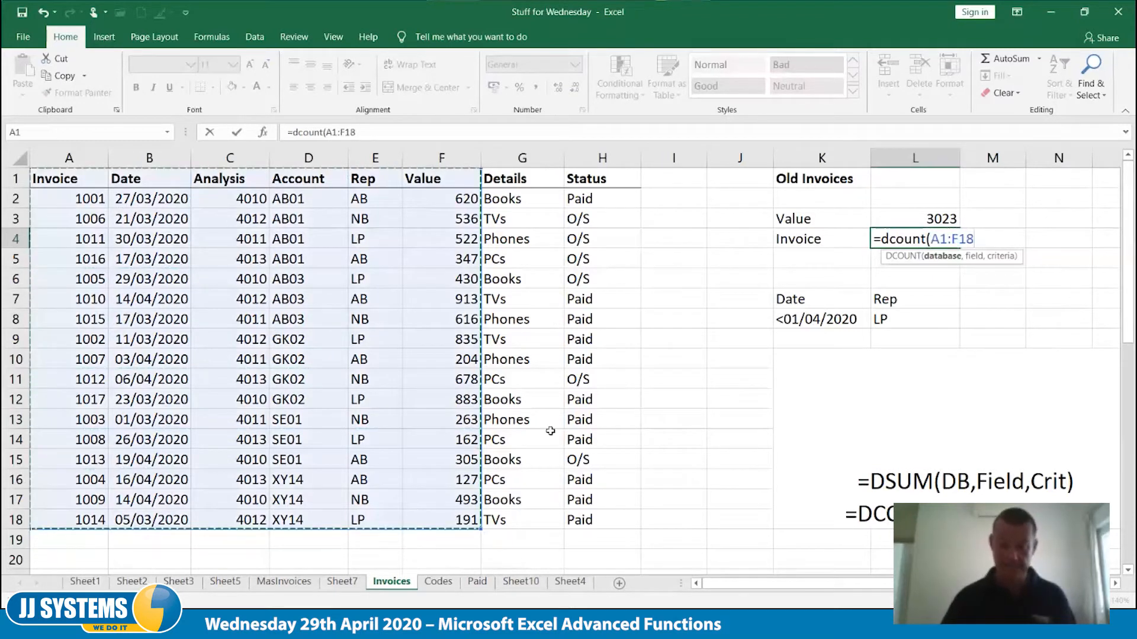
text(,)
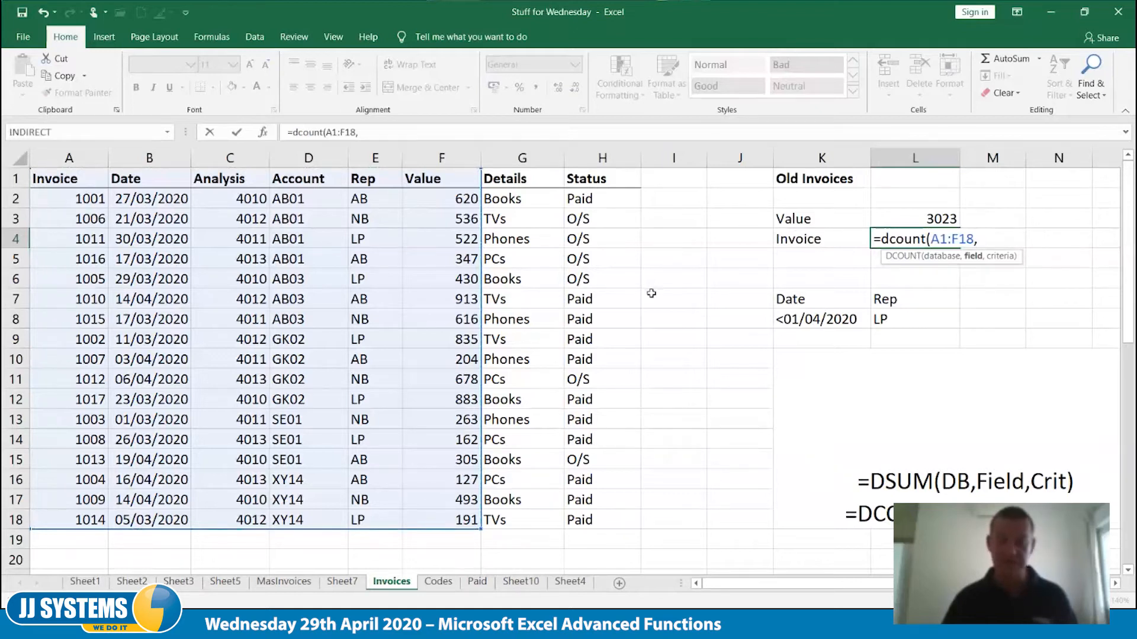
click(826, 239)
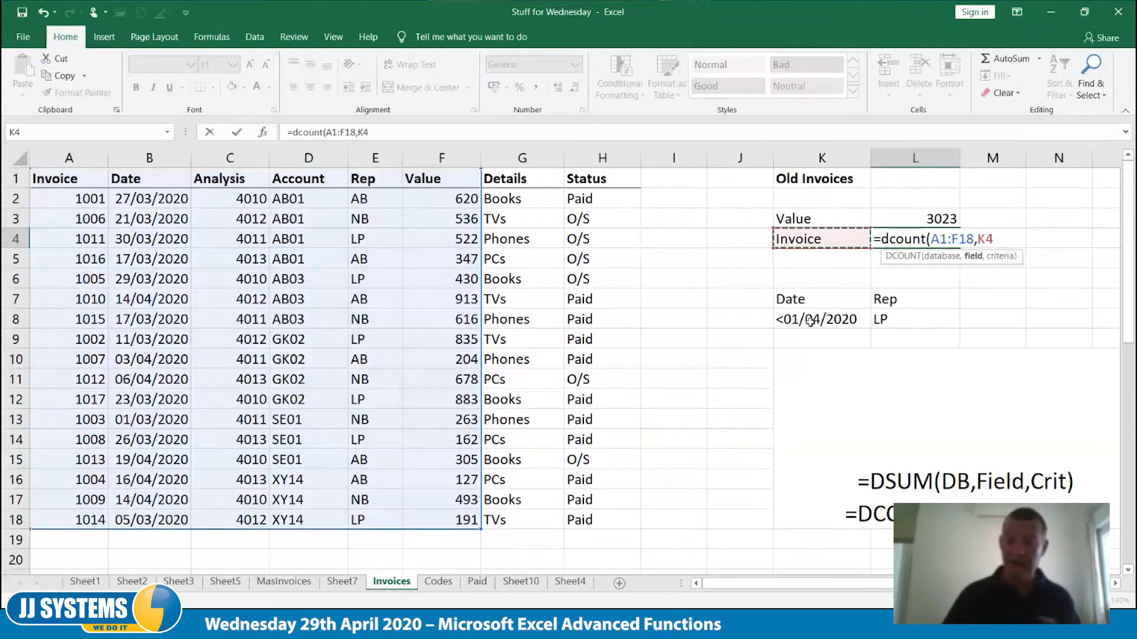
text(,)
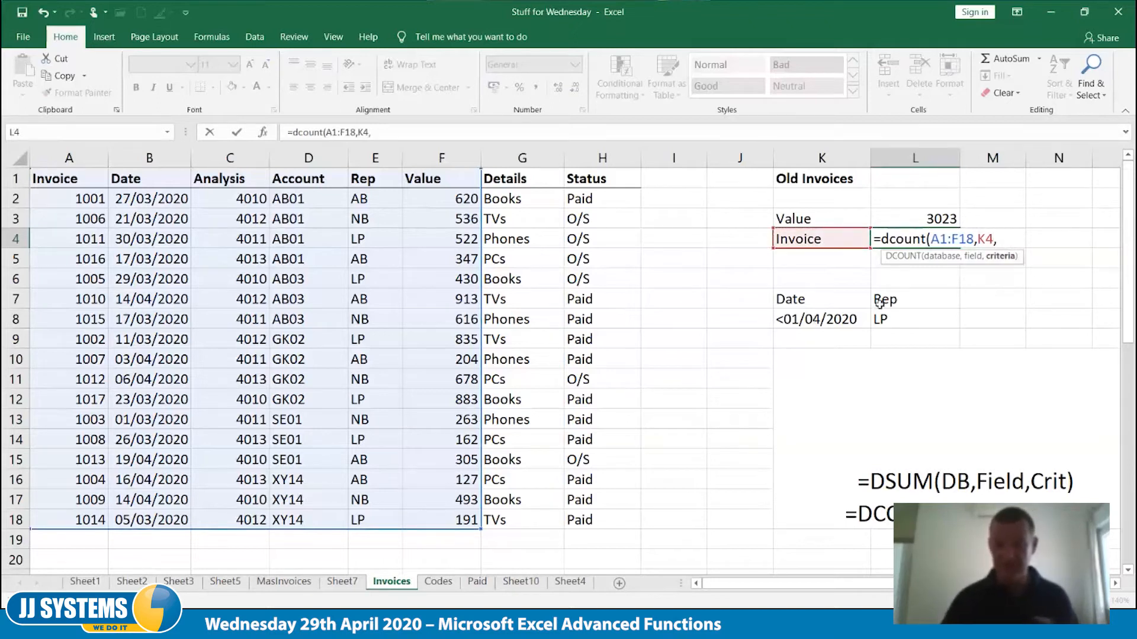
drag(815, 300, 1018, 316)
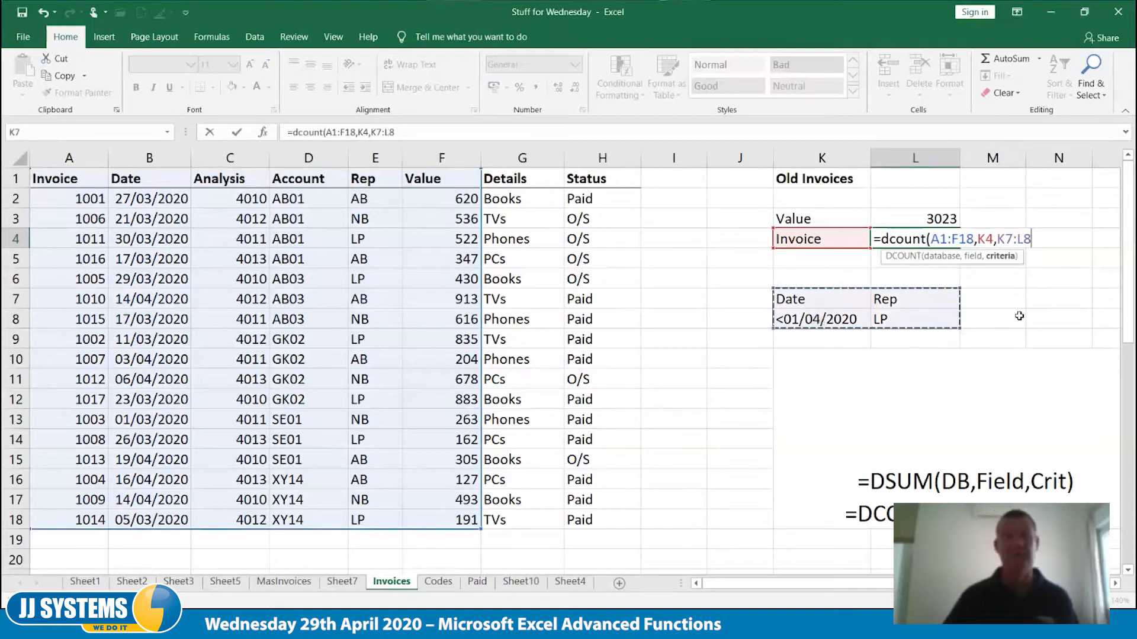
text())
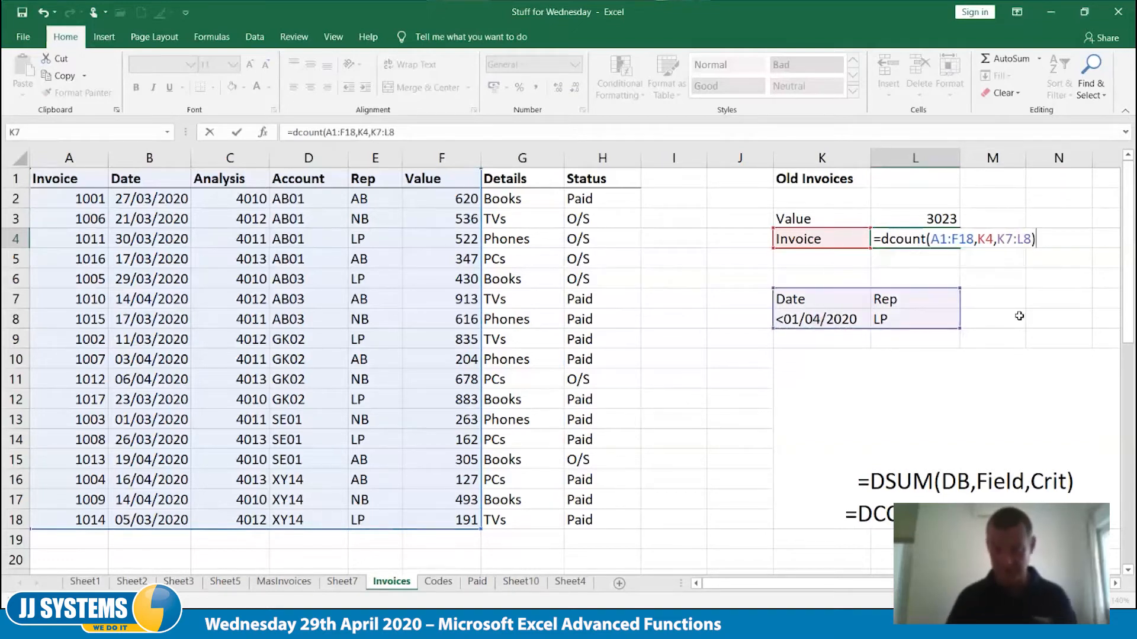
key(Tab)
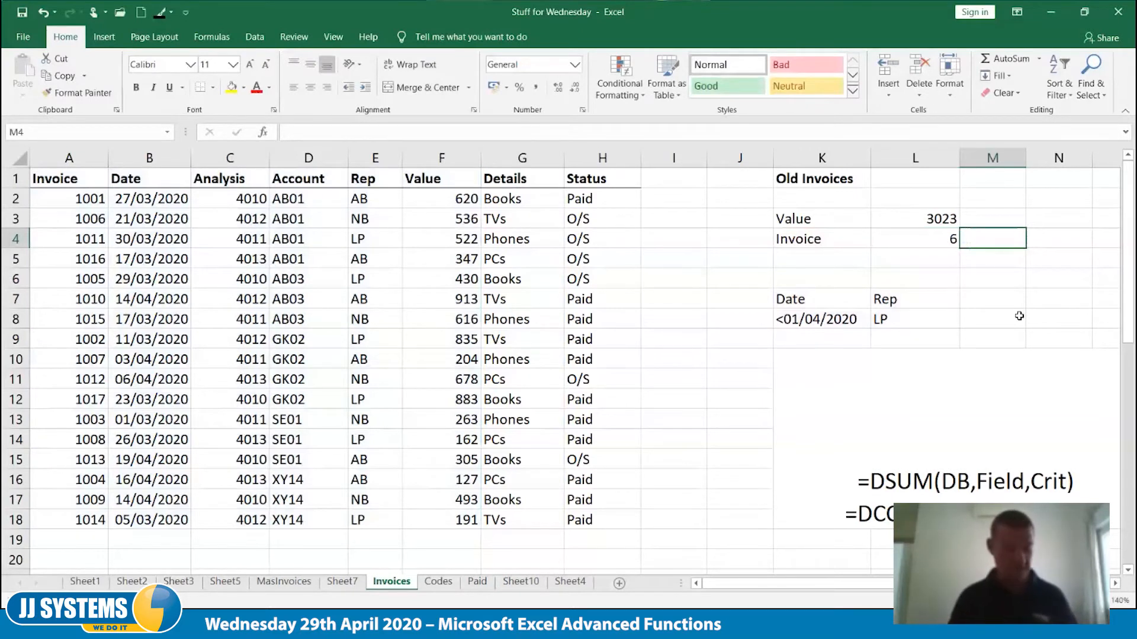
Clear the Rep criterion in L8 and the Date criterion in K8
key(Down)
click(1019, 316)
key(Left)
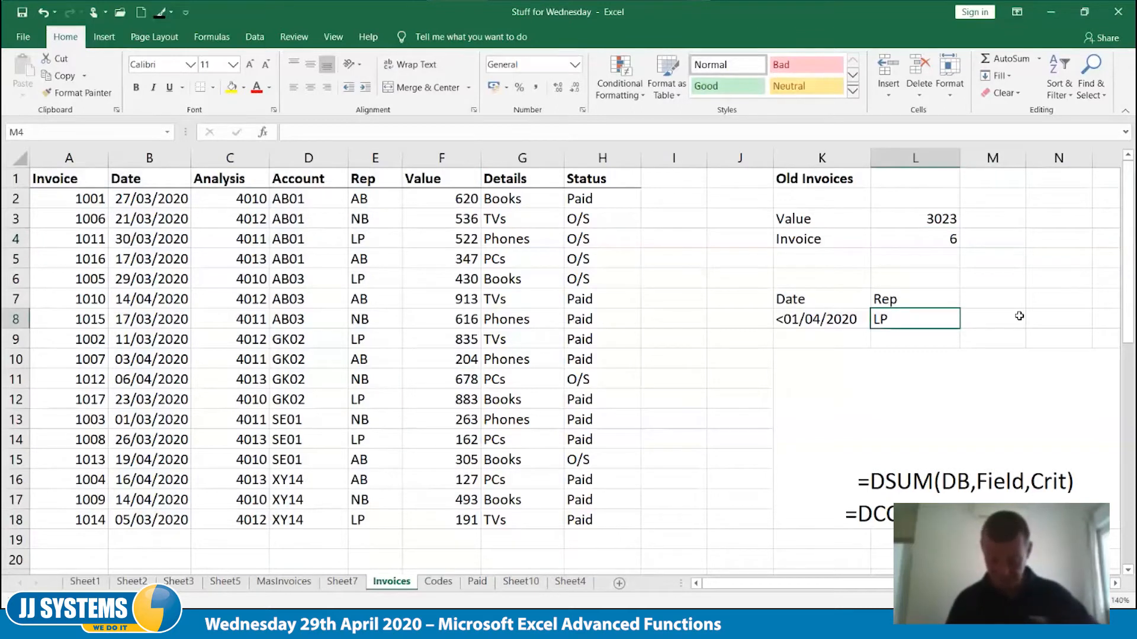
key(Delete)
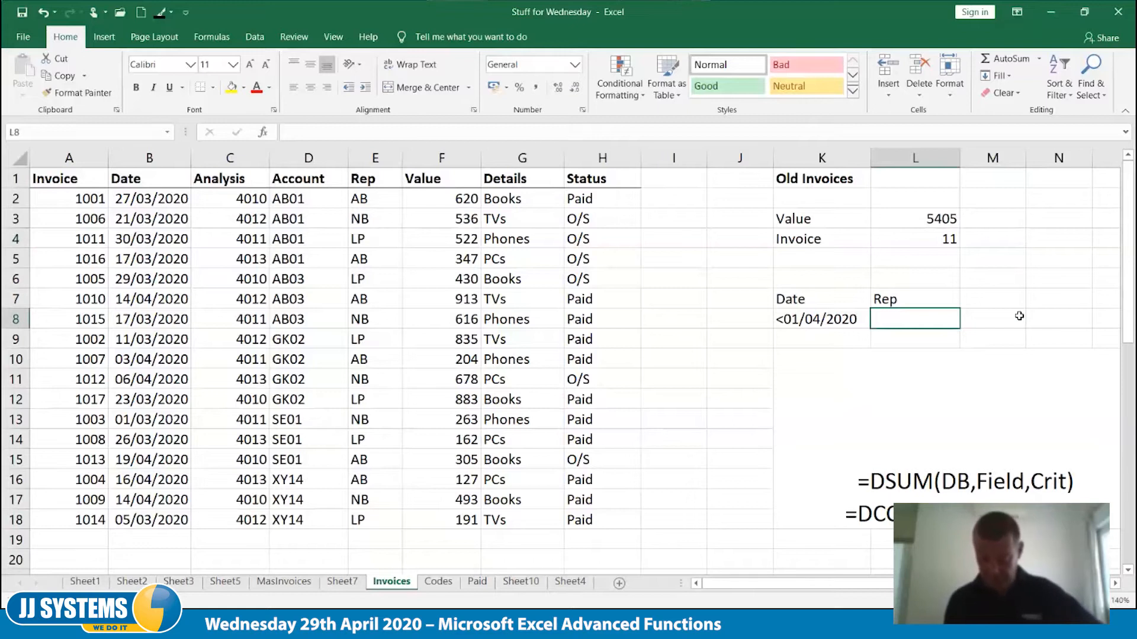
key(Left)
key(Delete)
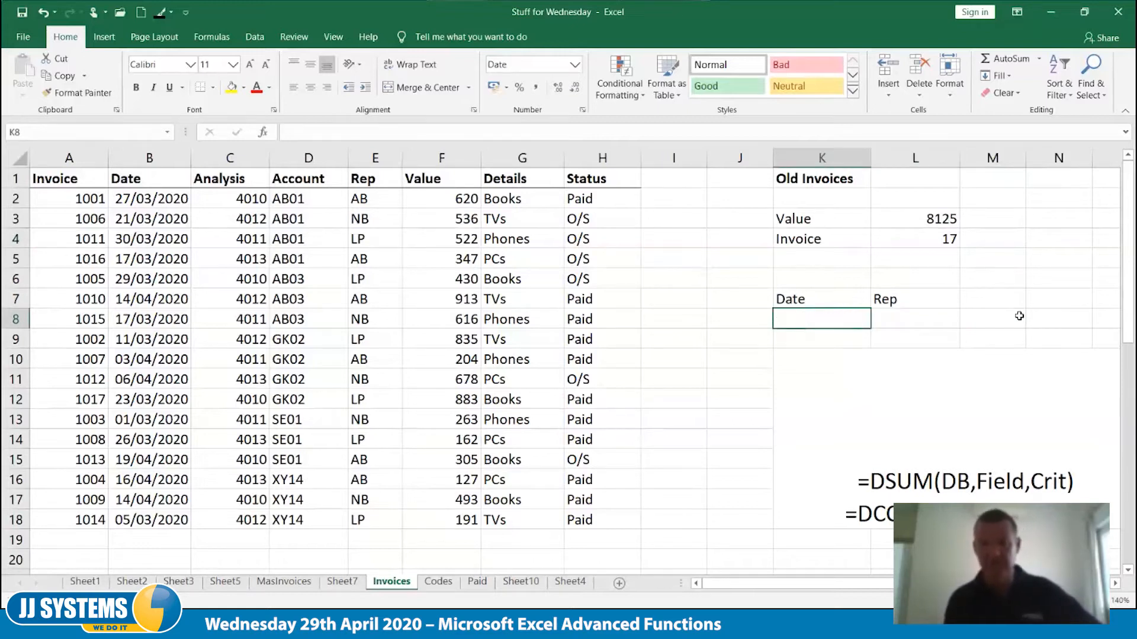
Enter LP as the Rep criterion in L8
key(Right)
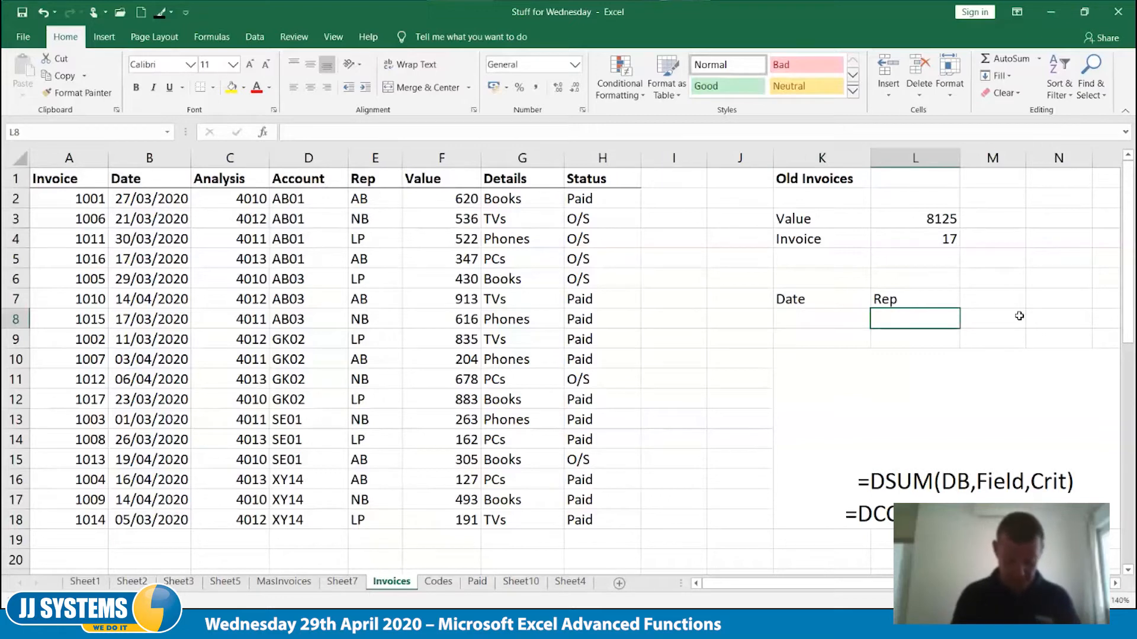
text(LP)
key(Right)
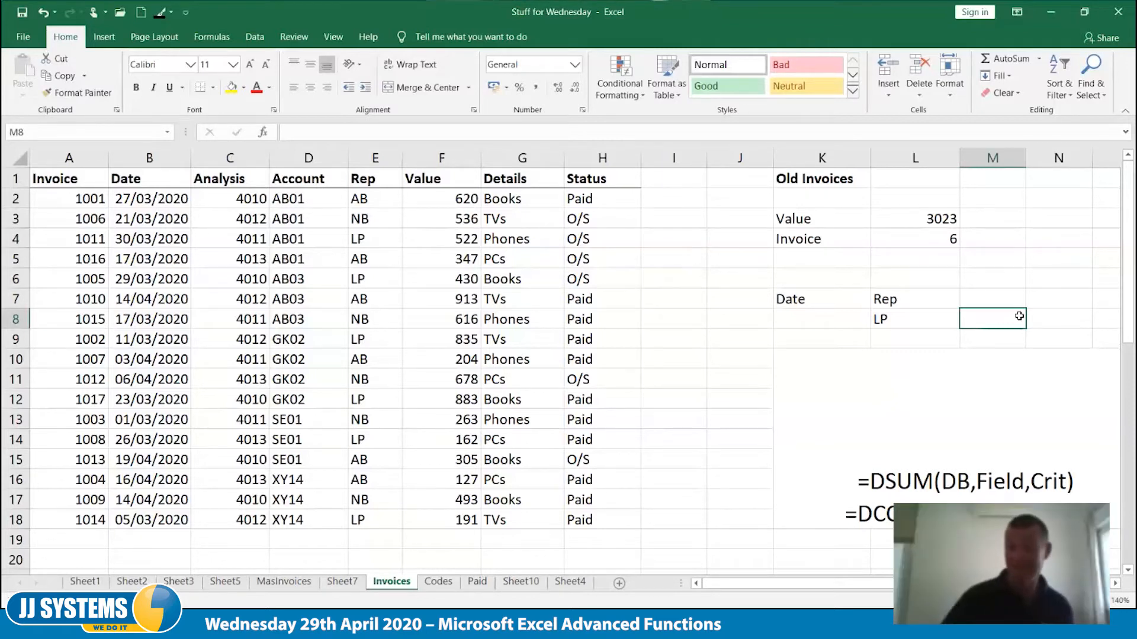
Add list data validation to the Rep criterion cell L8 with the source AB,NB,LP
click(915, 319)
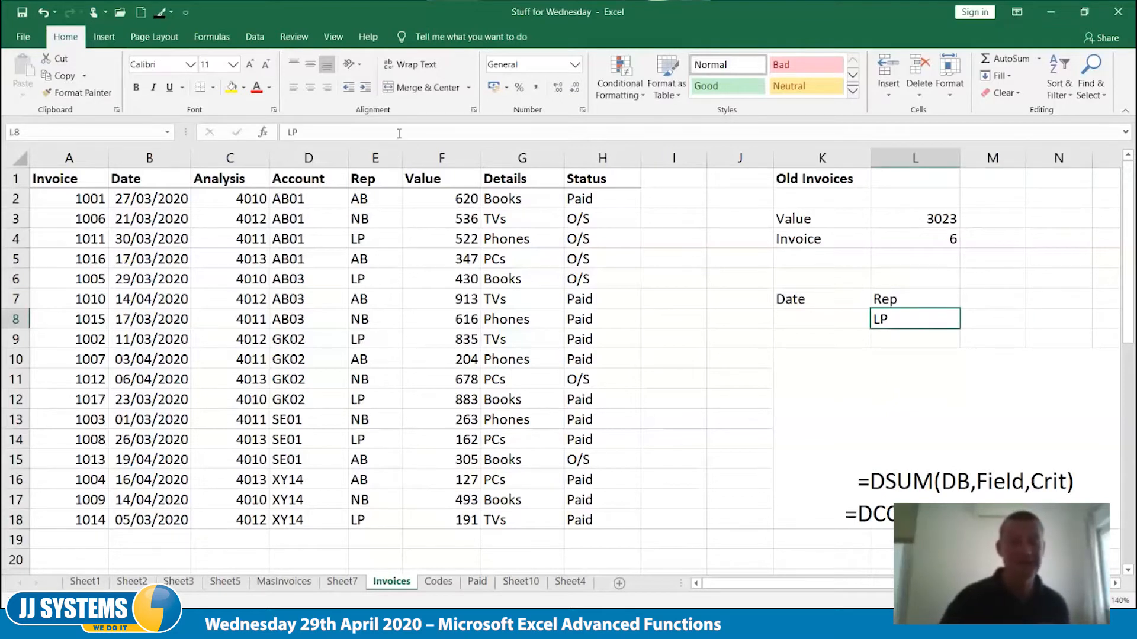
click(254, 40)
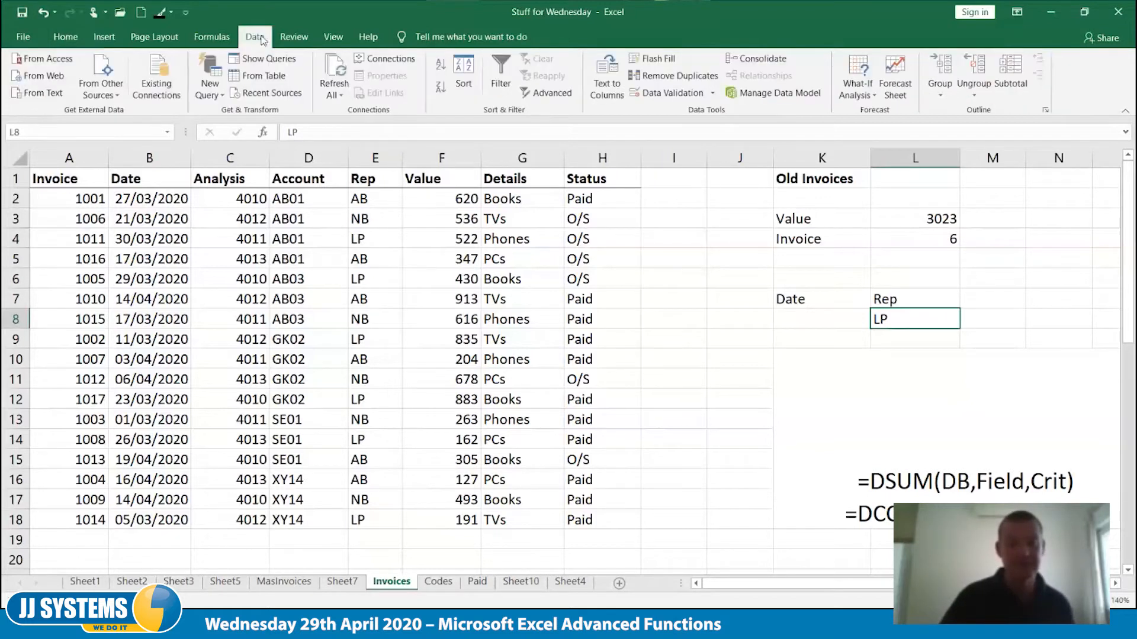
click(671, 95)
click(775, 209)
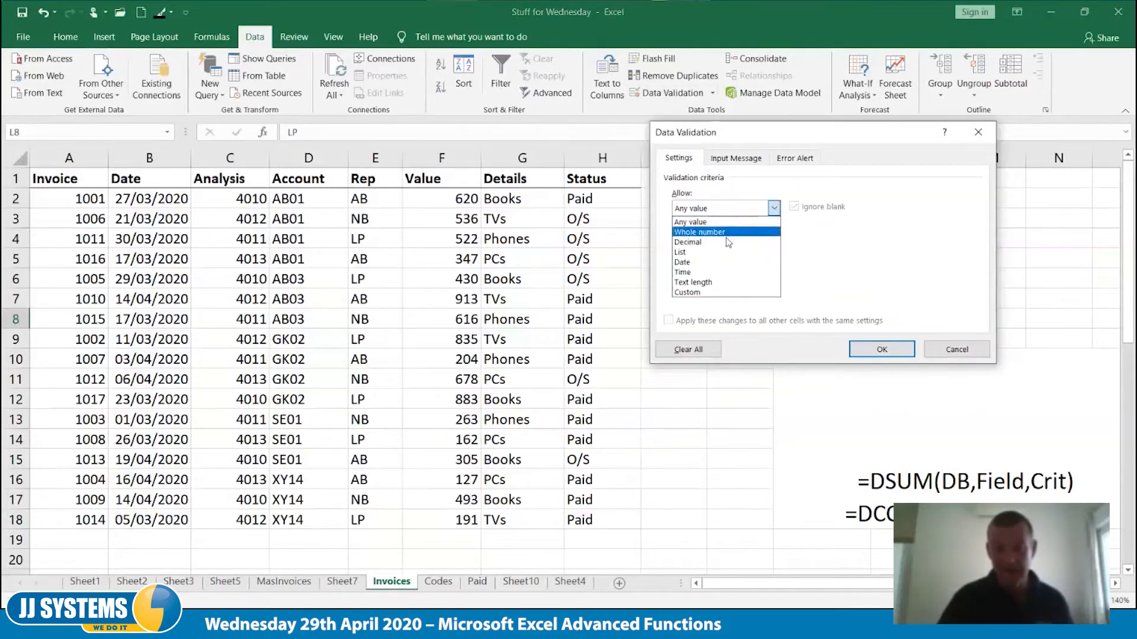
click(736, 253)
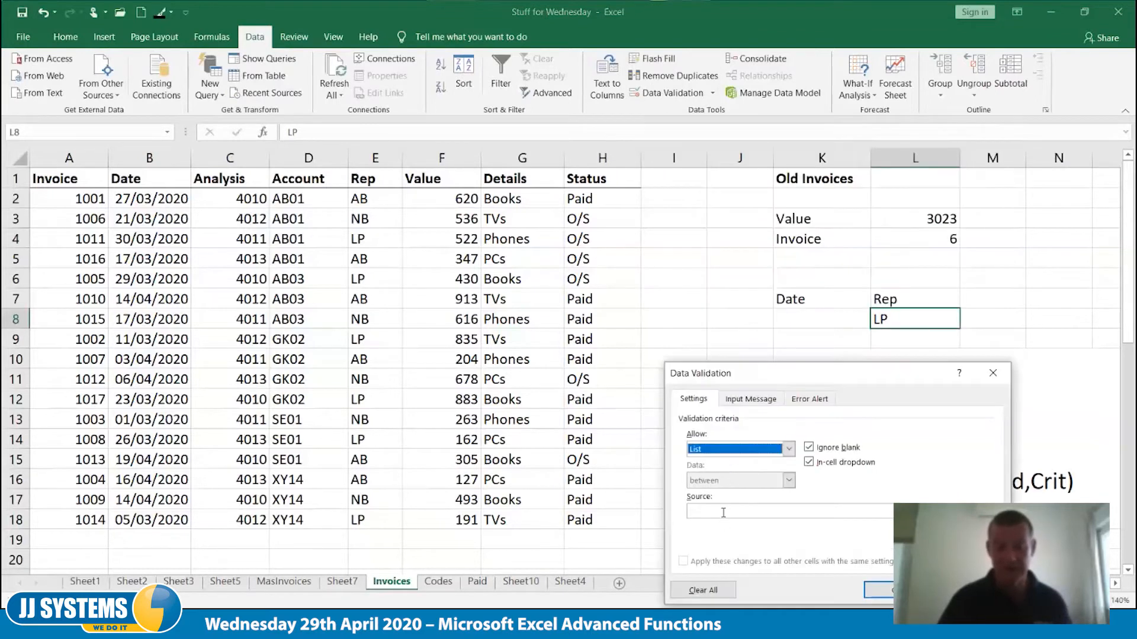
click(724, 512)
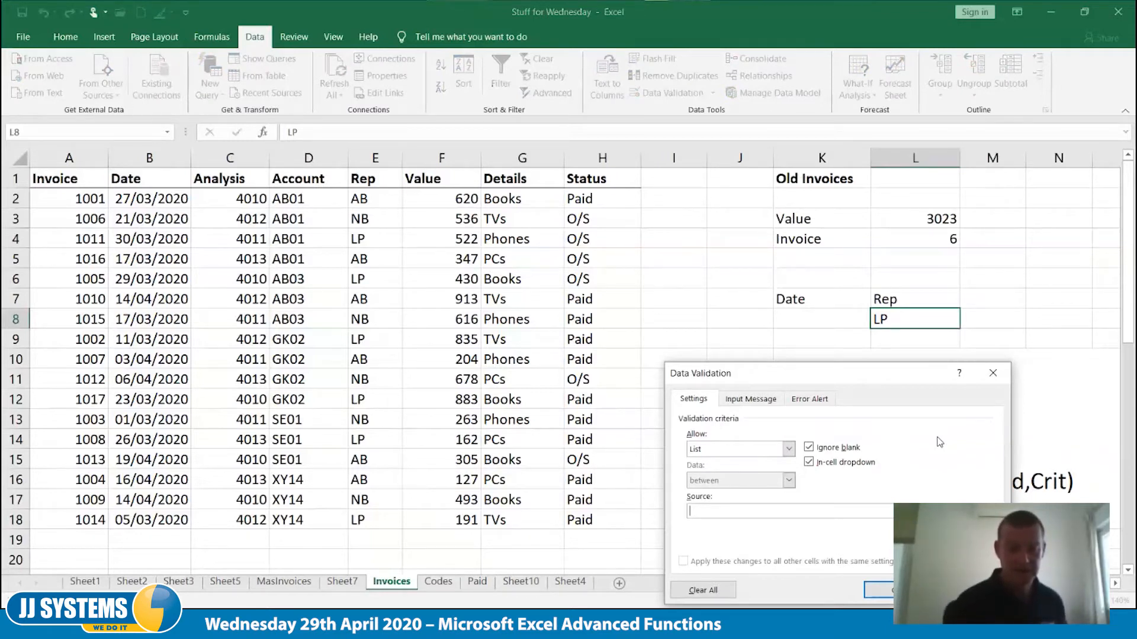
text(AB)
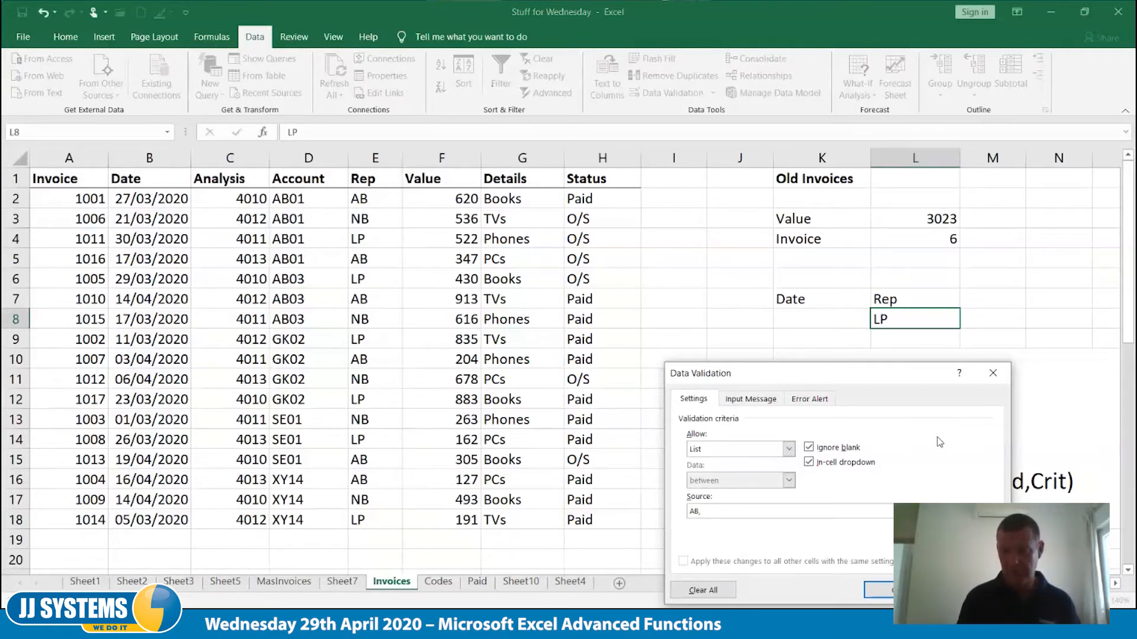
text(,NB,LP)
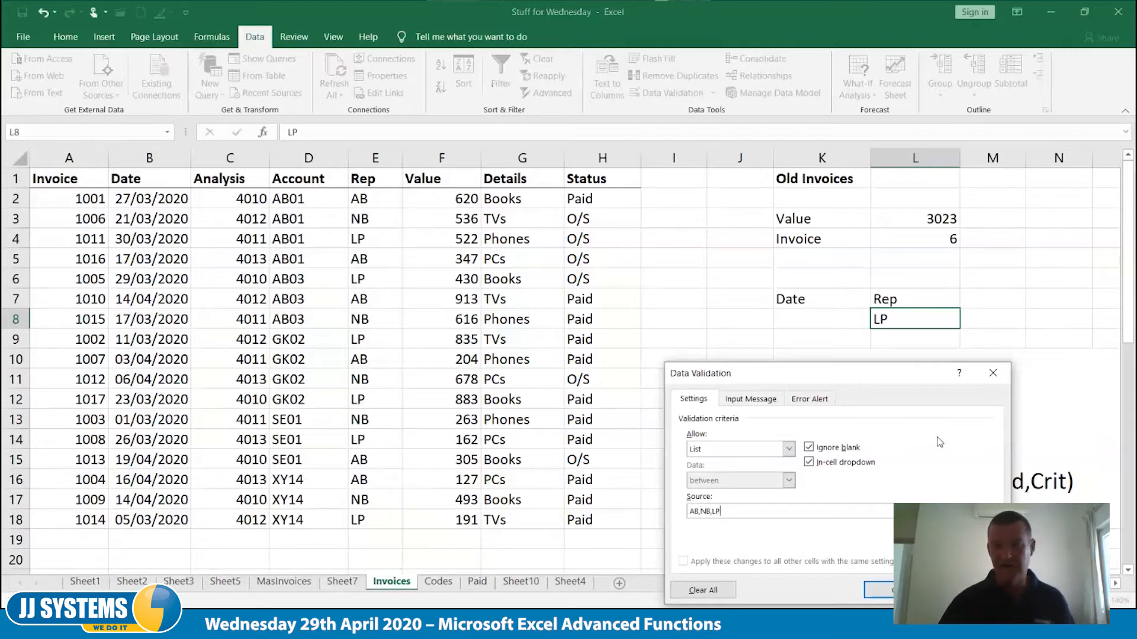
drag(821, 377, 813, 274)
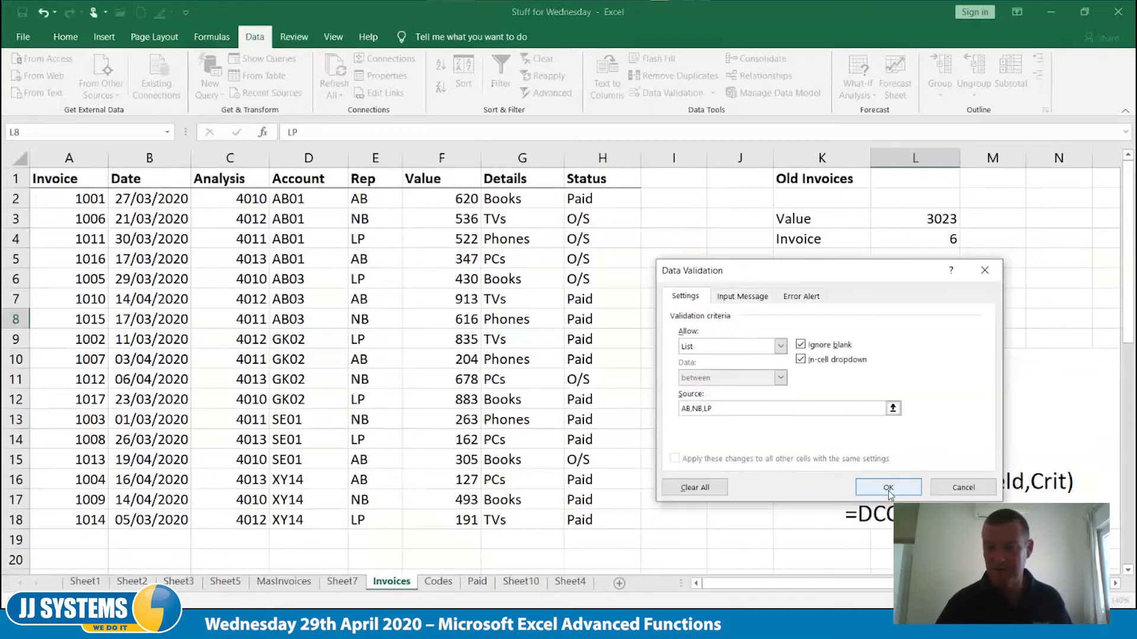
click(888, 488)
Test the Rep list in L8 by choosing AB, NB, LP and NB again in turn
click(966, 322)
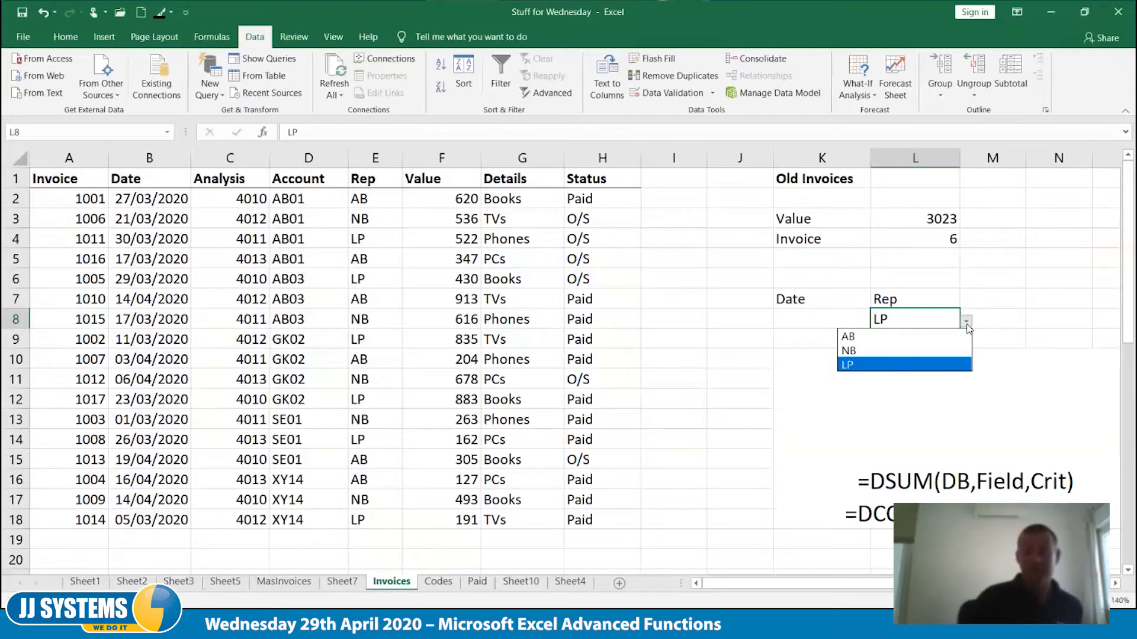
click(865, 336)
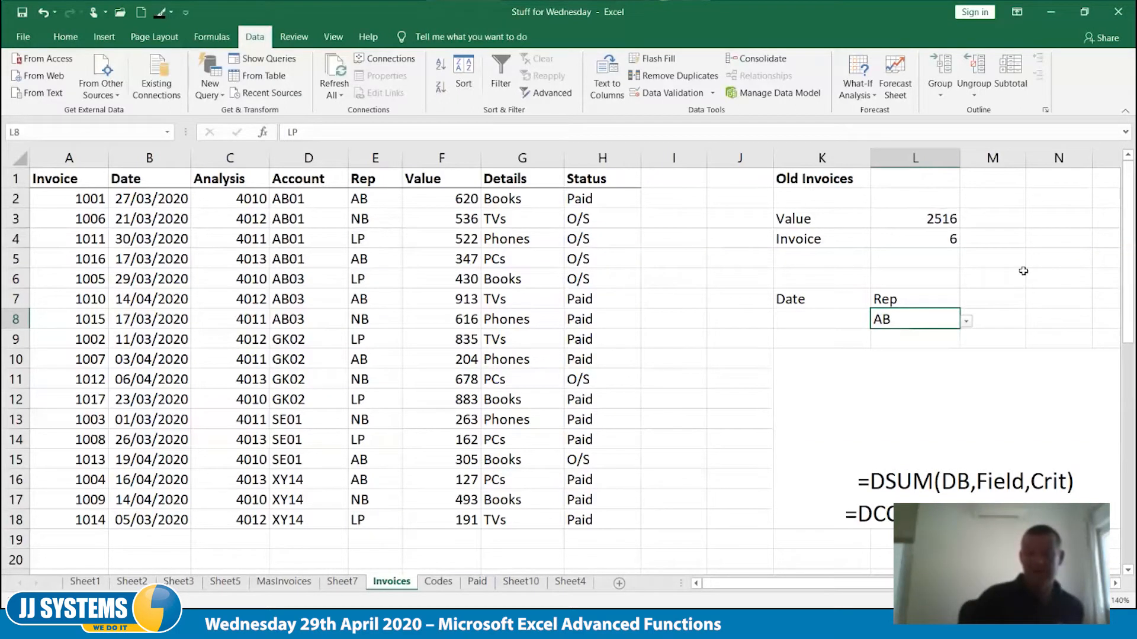
click(966, 322)
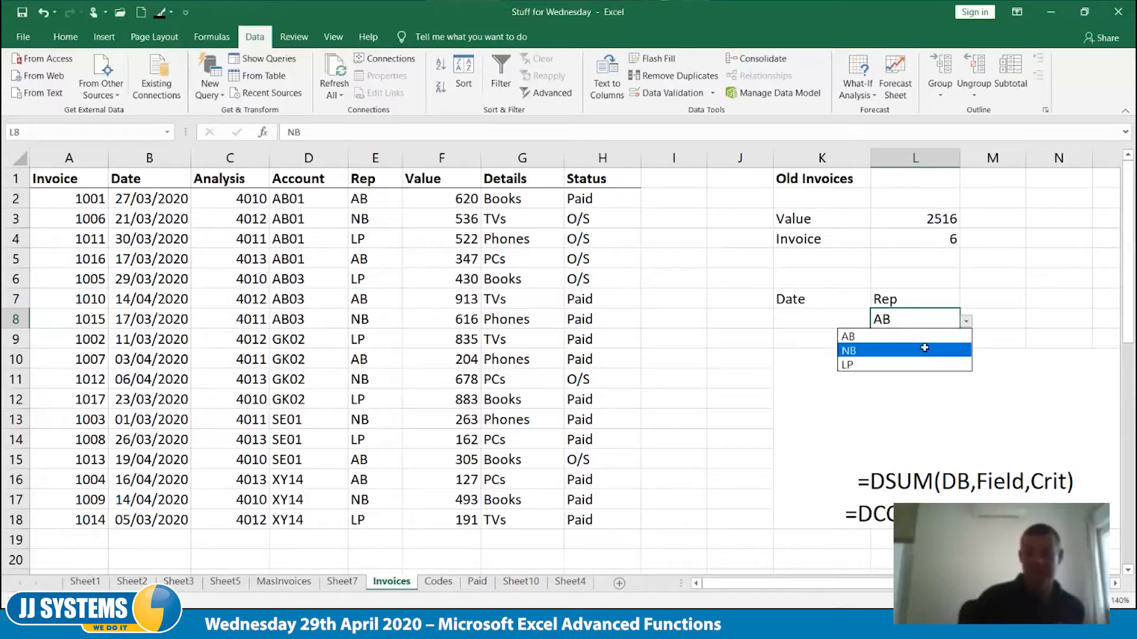
click(925, 351)
click(967, 323)
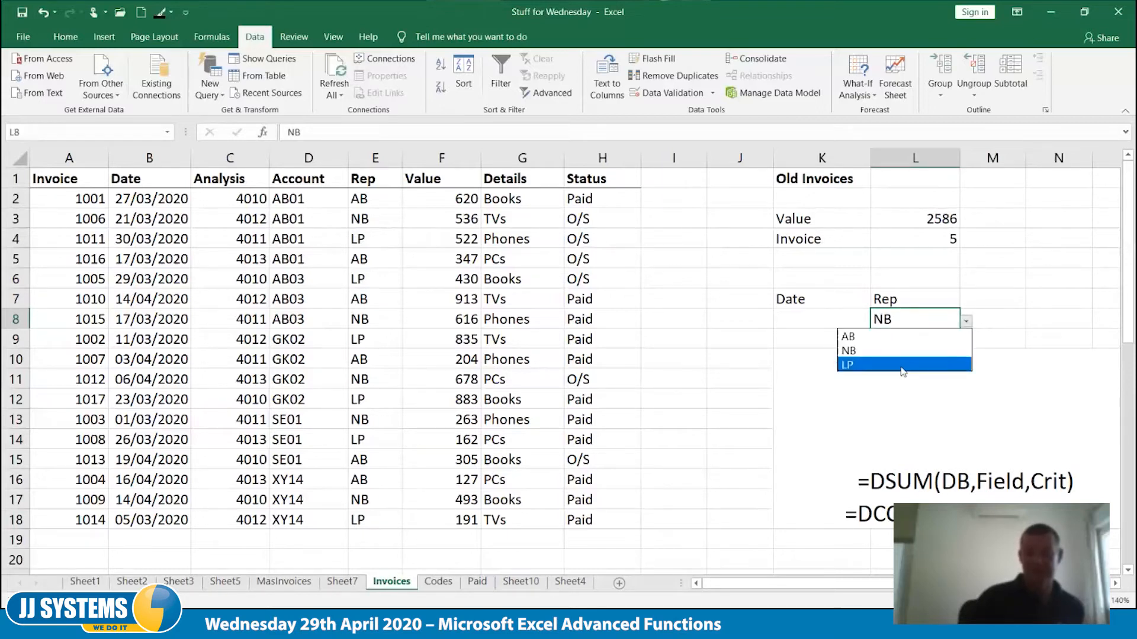
click(900, 364)
click(965, 322)
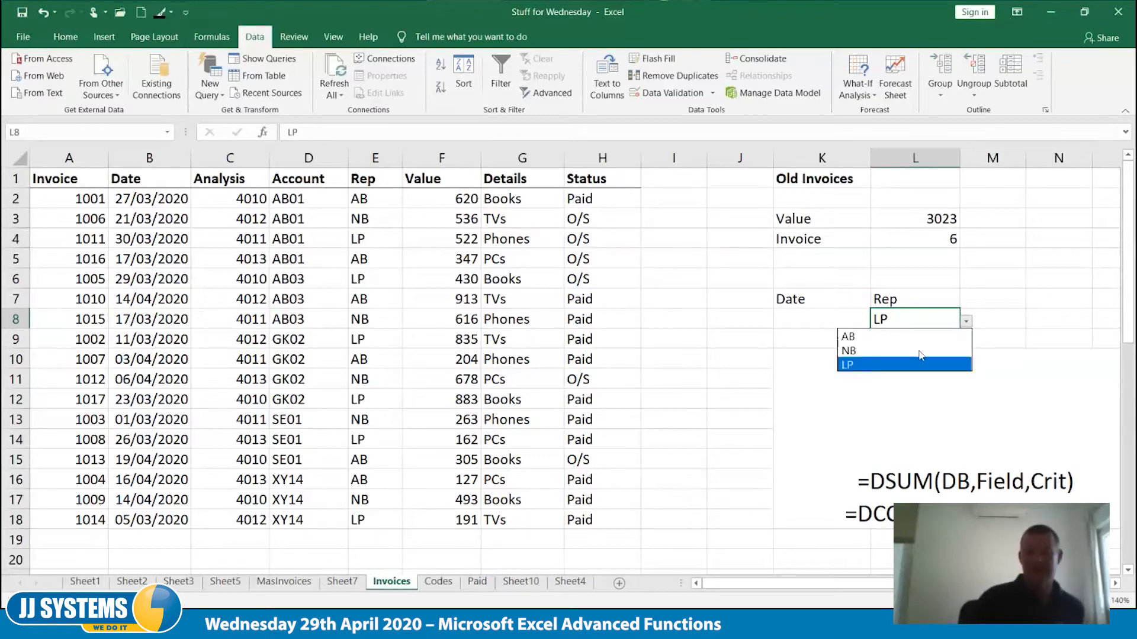
click(923, 350)
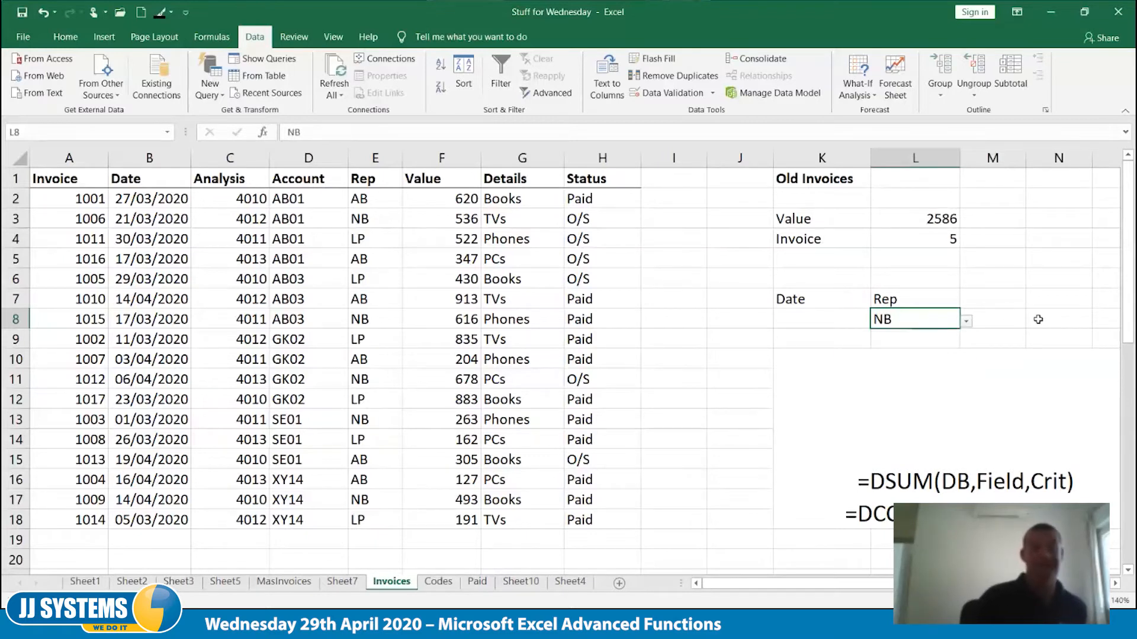
Enter the Date criterion <30/03/2020 in K8 and choose AB as the Rep criterion in L8
click(830, 324)
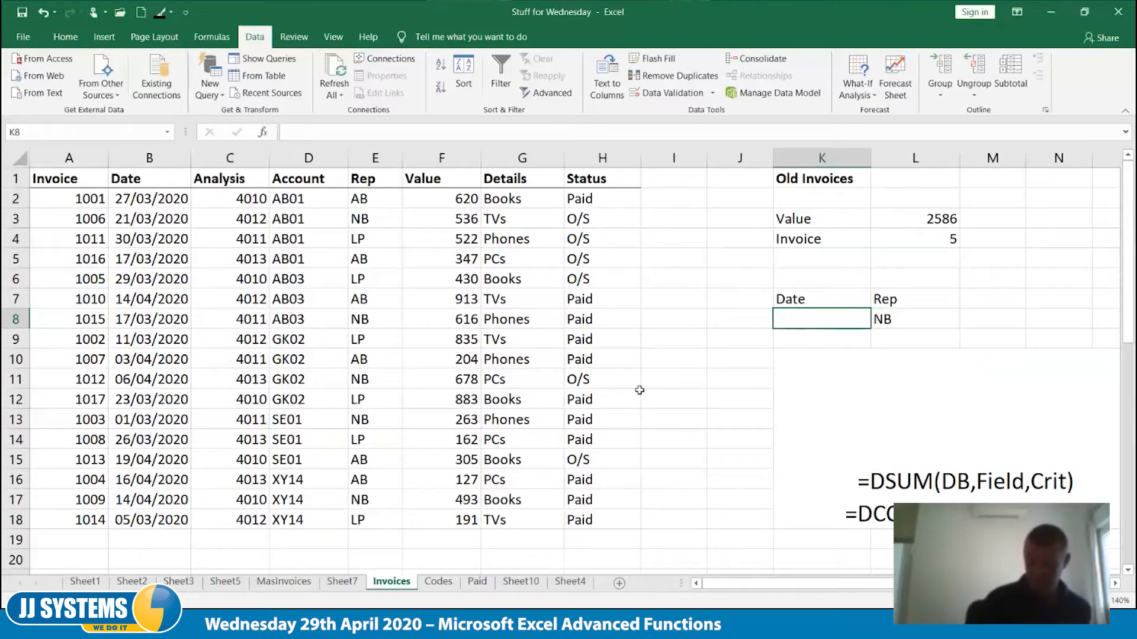
text(<)
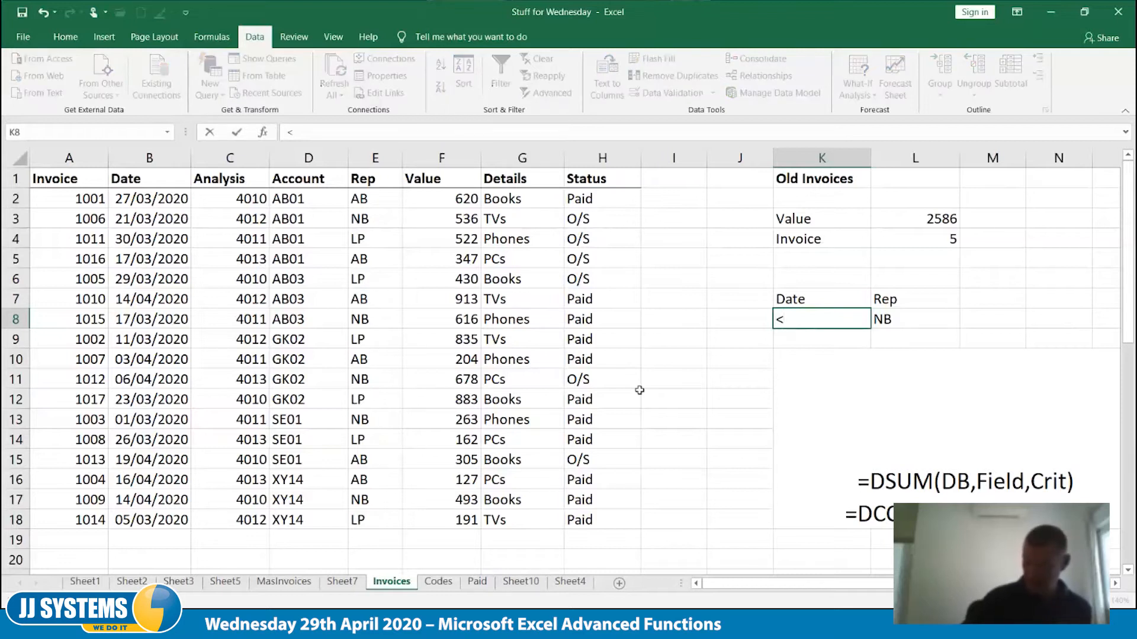
text(30/03)
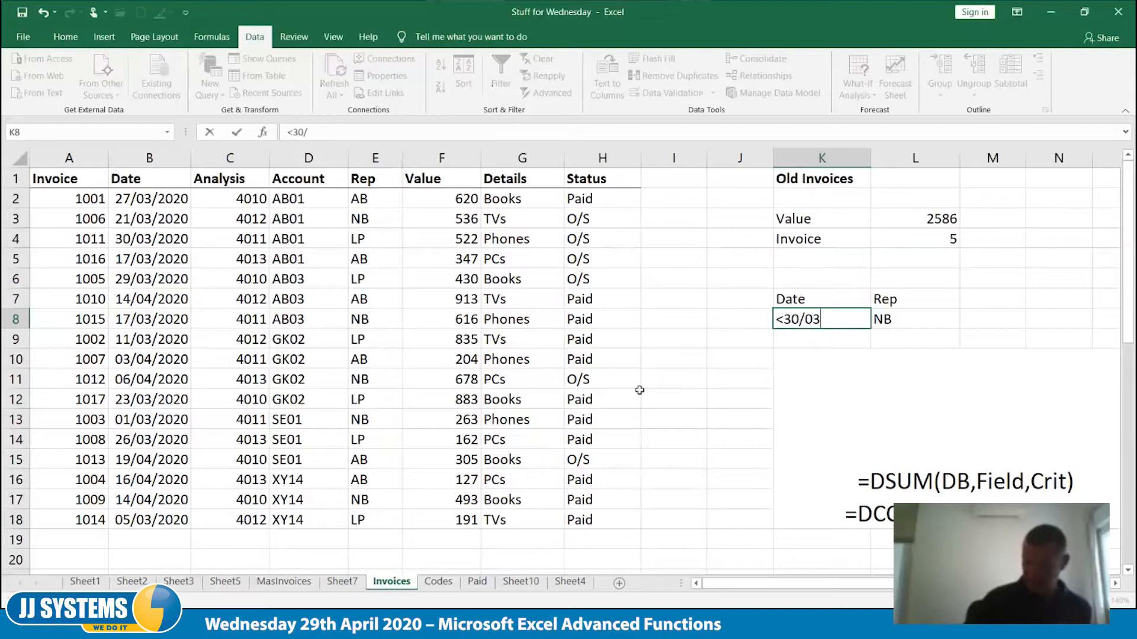
text(/2020)
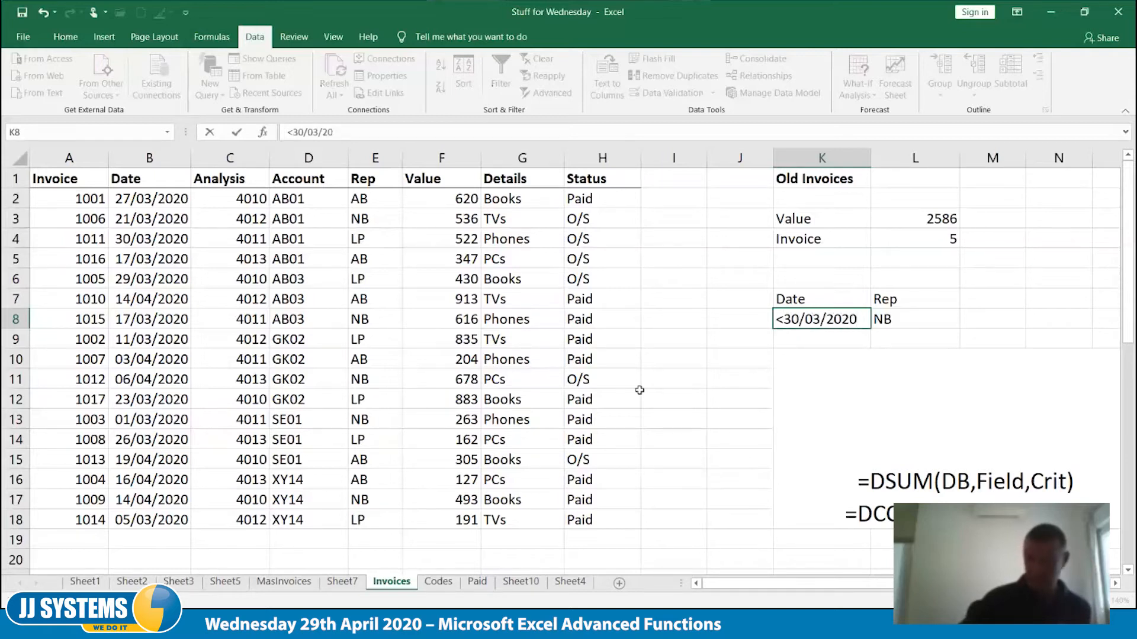
key(Tab)
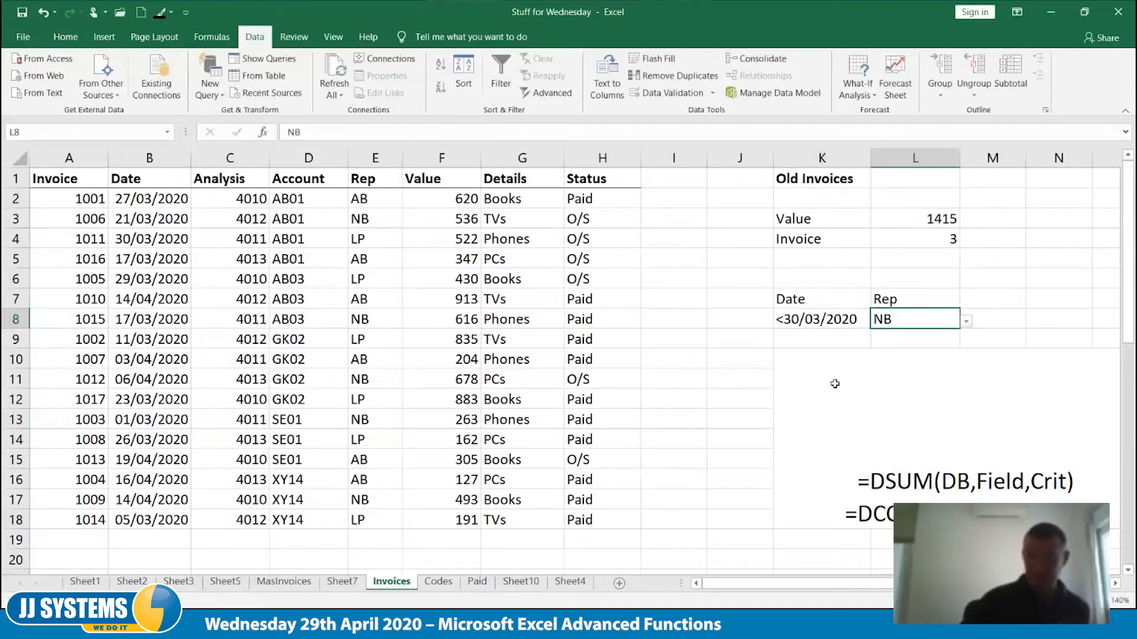
click(966, 321)
click(941, 337)
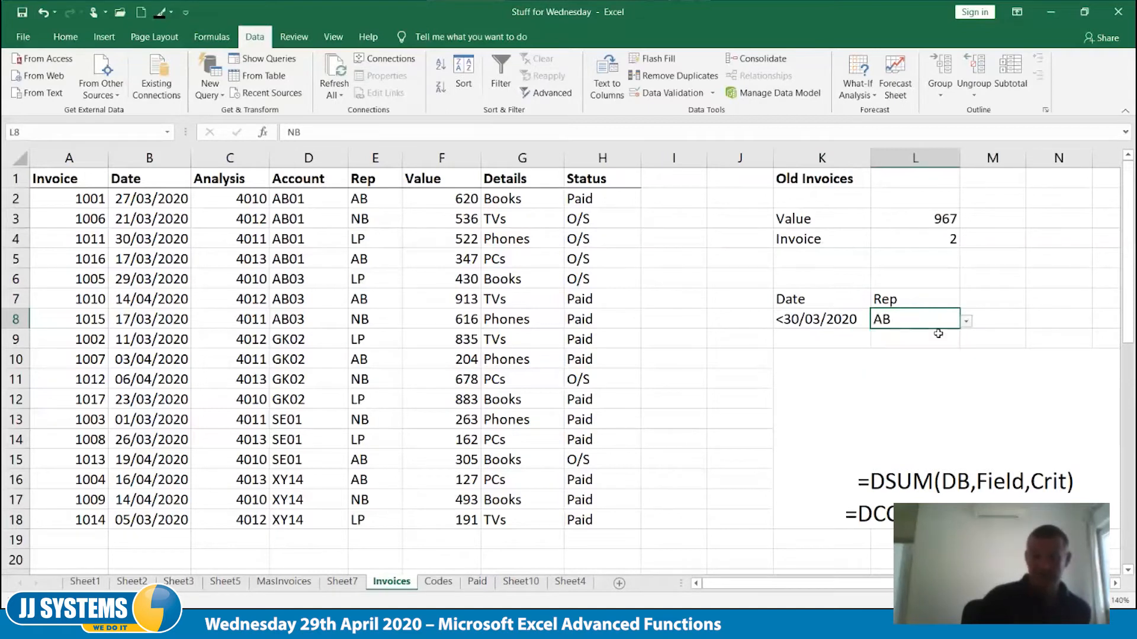
click(1048, 301)
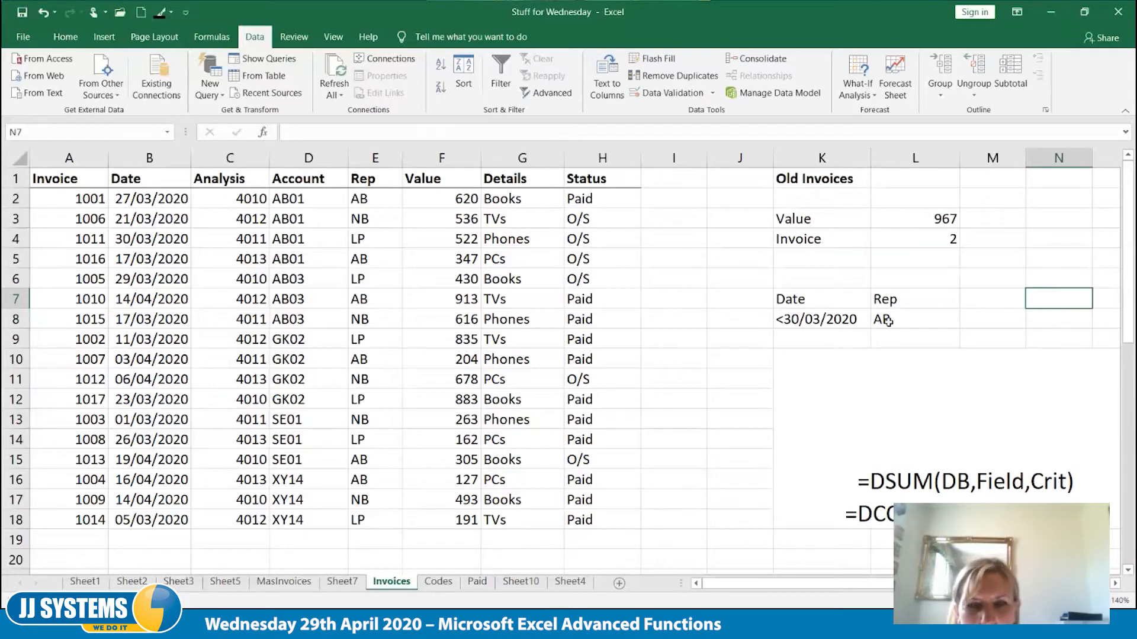
Delete the merged syntax note cell at K10, shifting the cells up
click(833, 375)
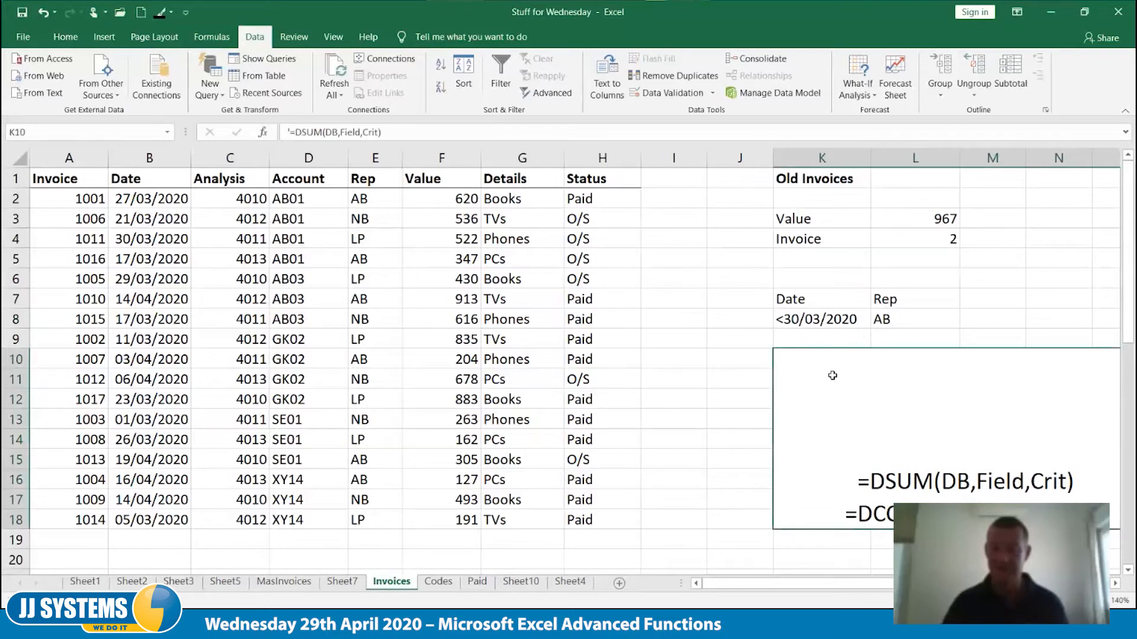
right_click(832, 375)
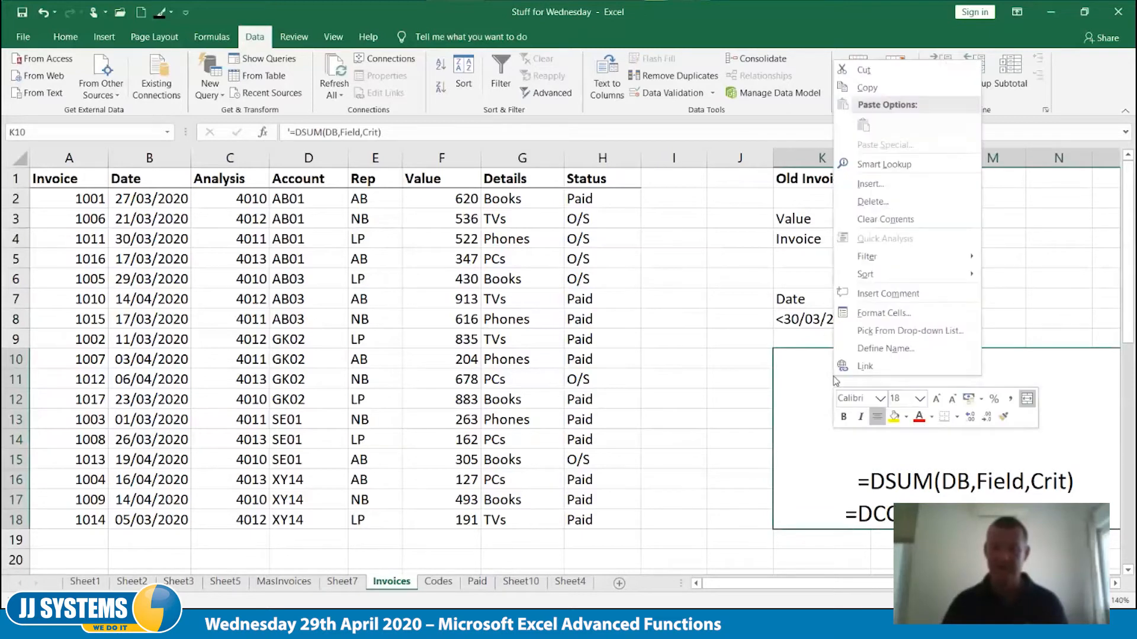
click(894, 204)
click(874, 189)
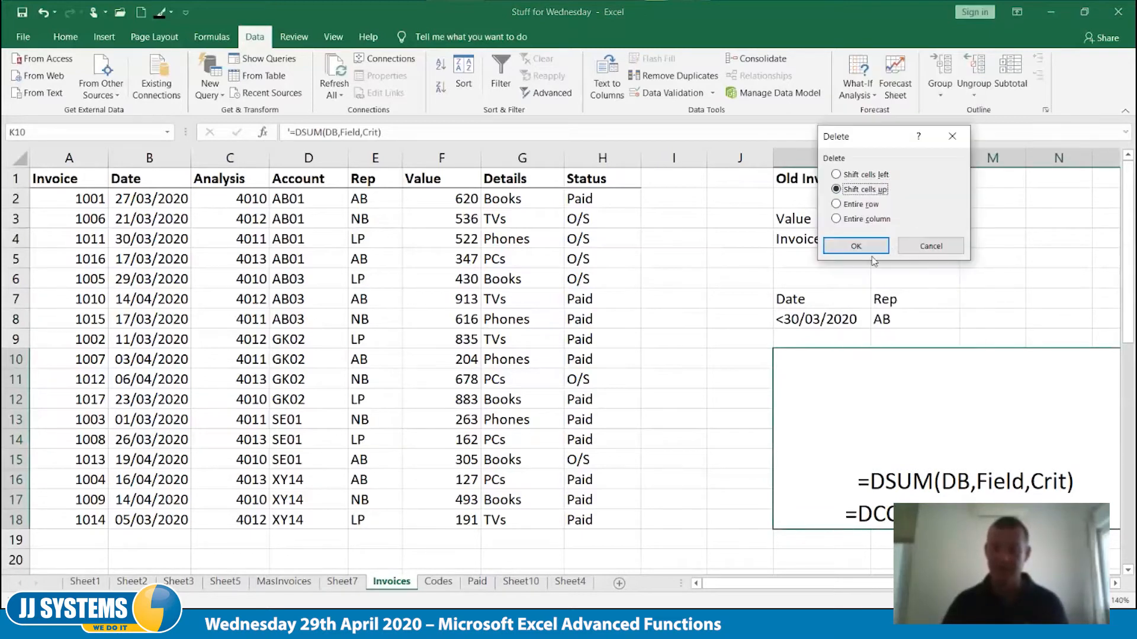
click(866, 245)
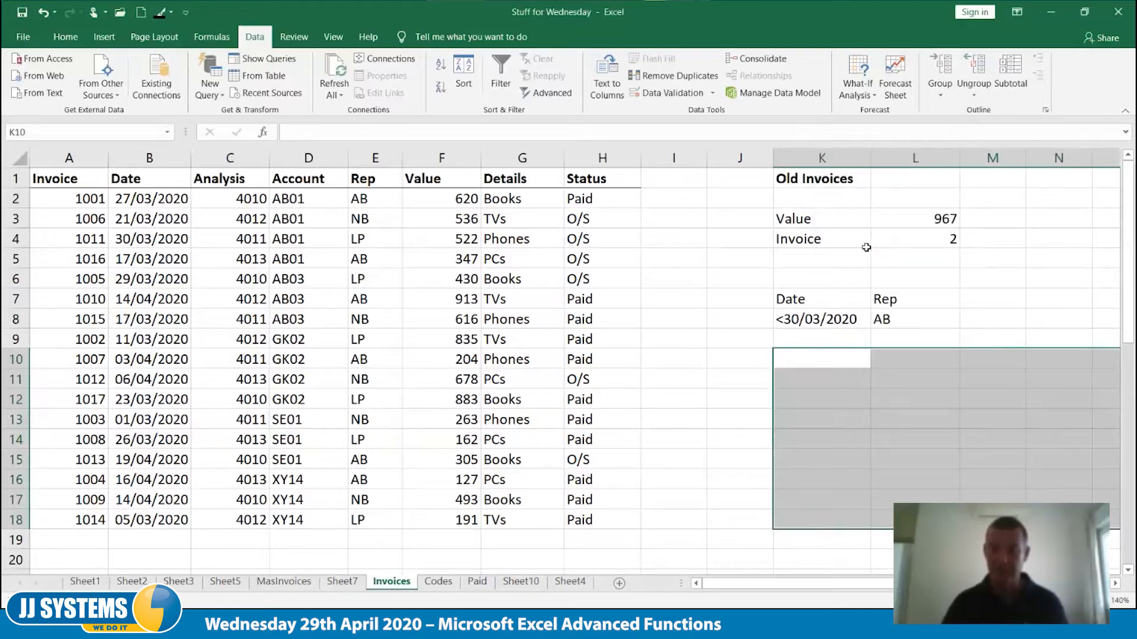
Enter a second Date criterion, >15/03/2020, in K9
click(911, 340)
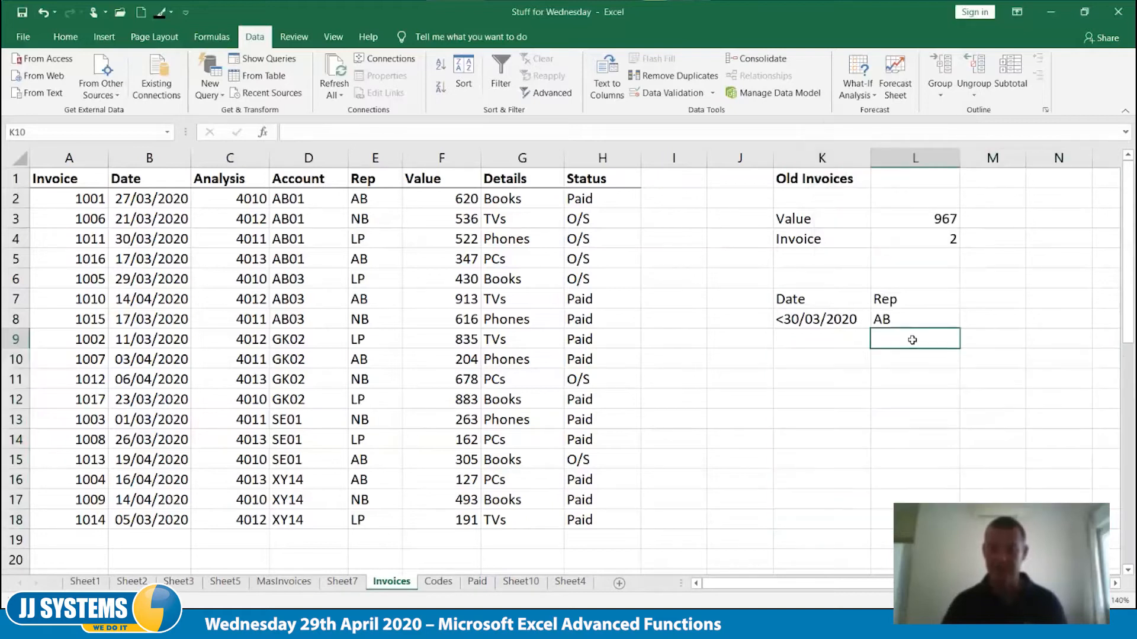
click(815, 338)
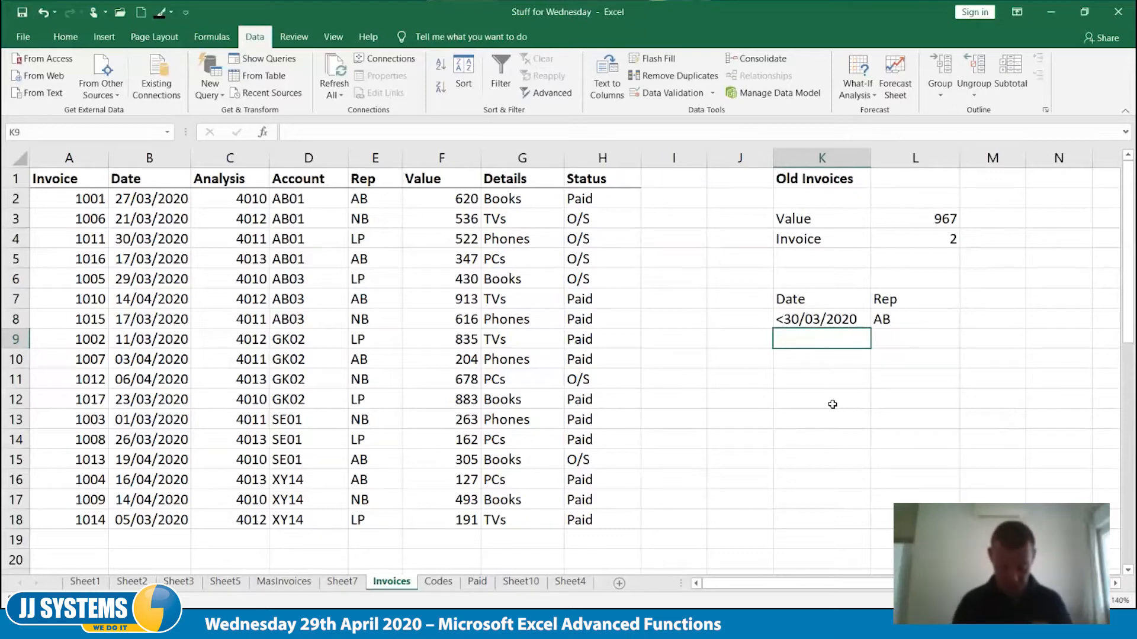
text(>15/03/)
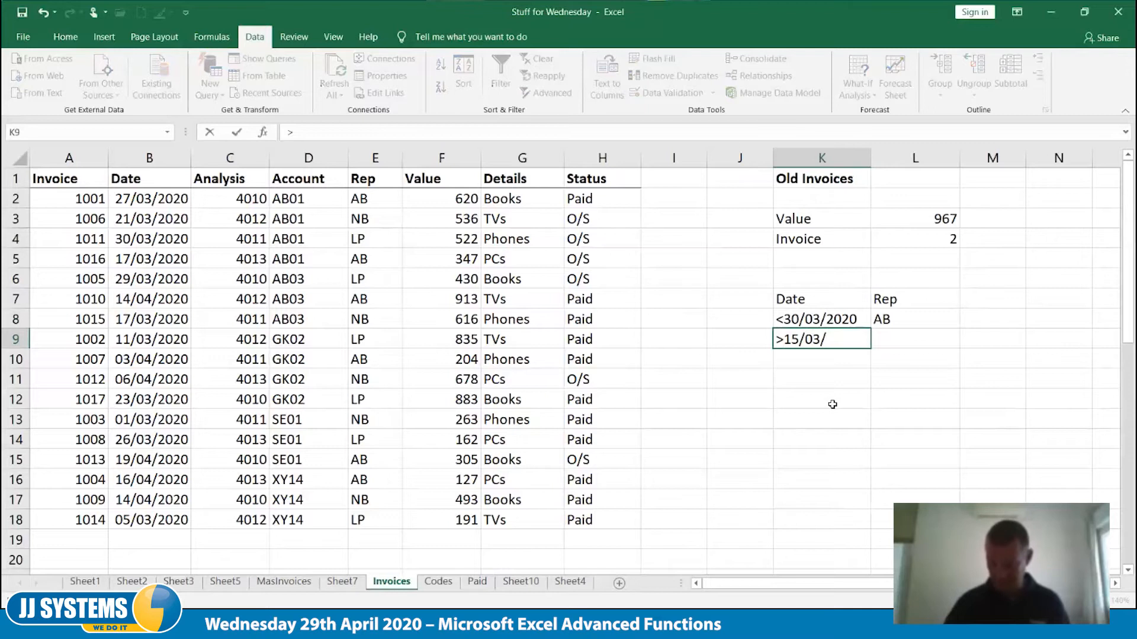
text(2020)
key(Tab)
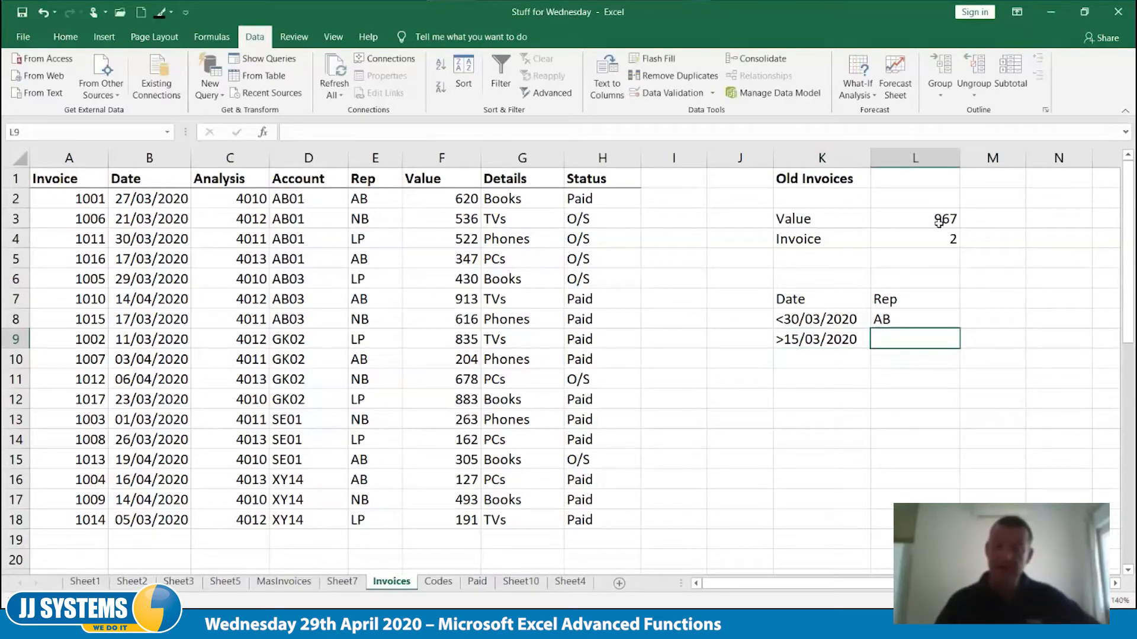
Clear the Rep criterion in L8
click(918, 317)
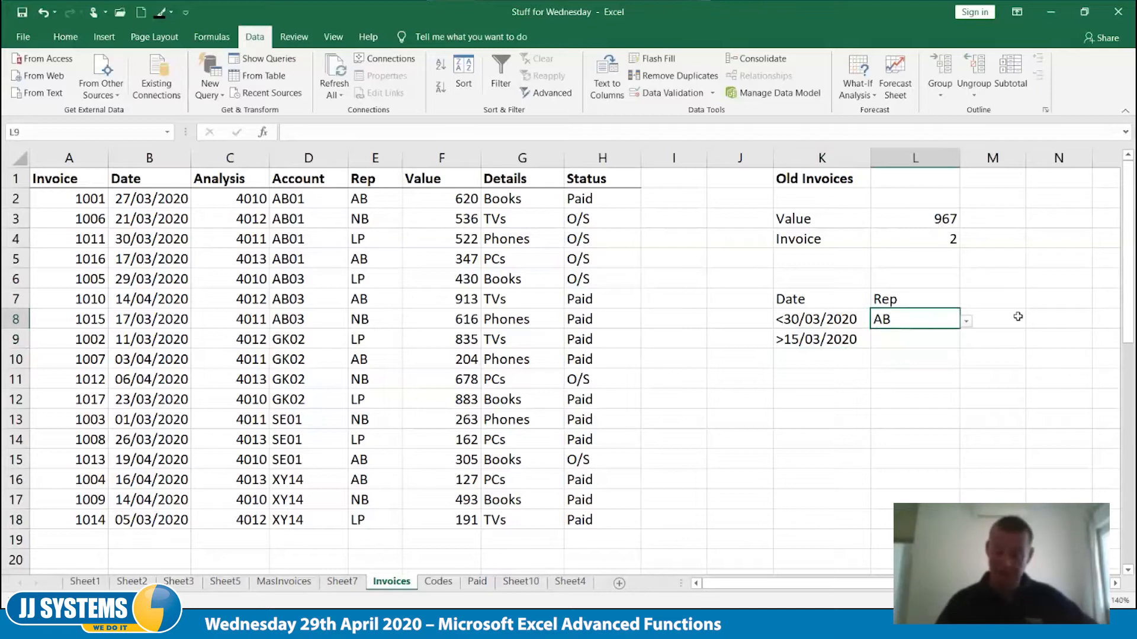
key(Delete)
click(978, 361)
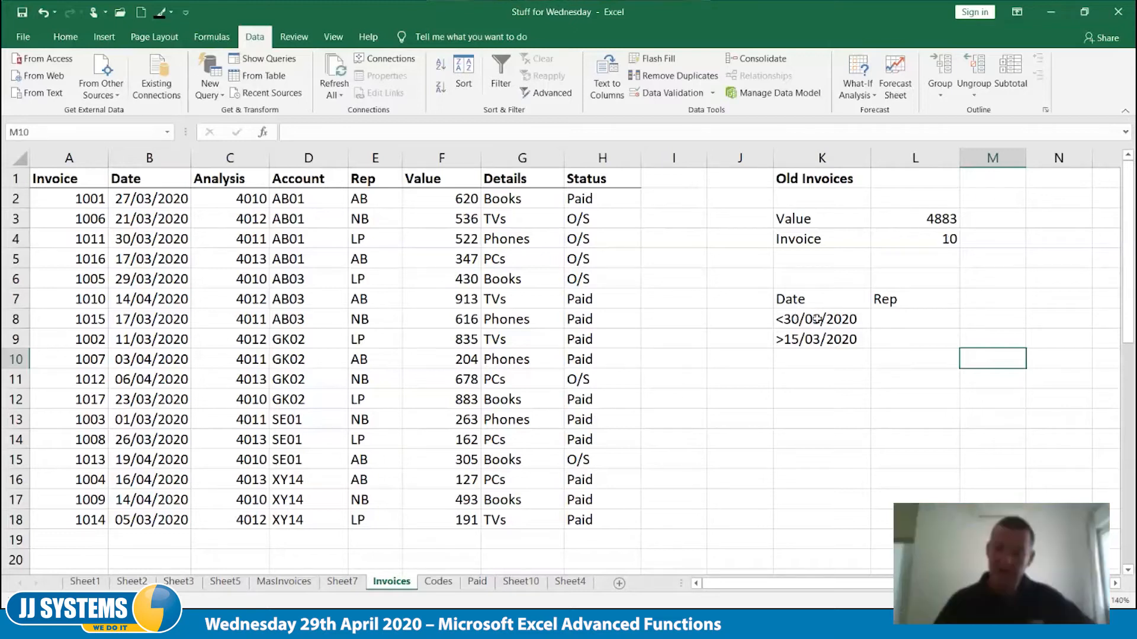
Try extending the criteria range of the DCOUNT formula in L4 to K7:L9
click(941, 219)
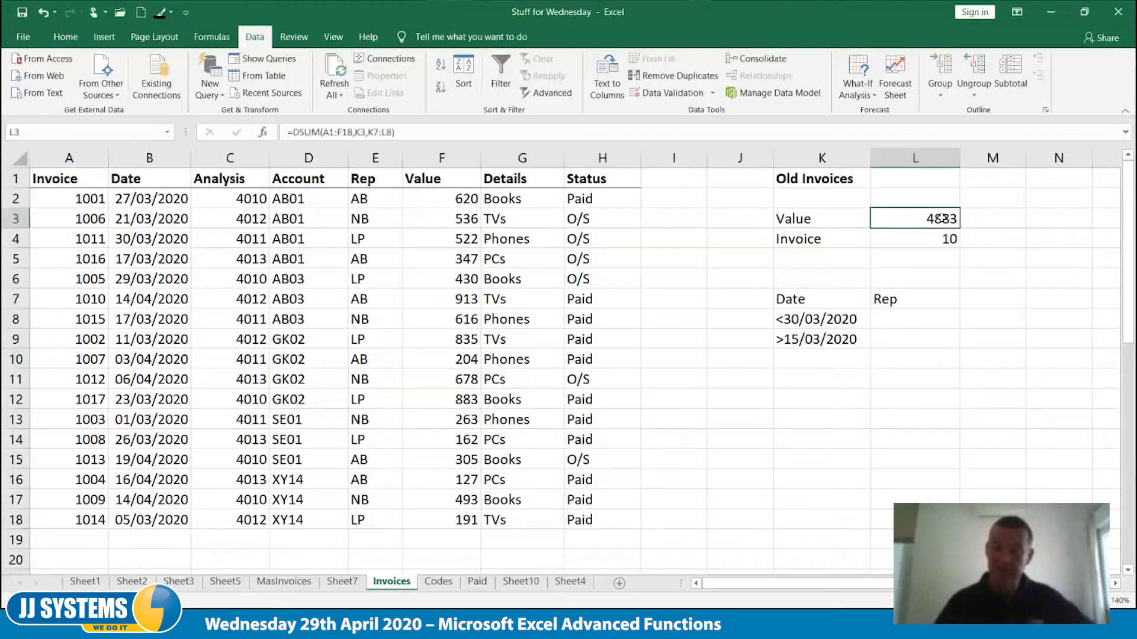
click(940, 239)
double_click(939, 240)
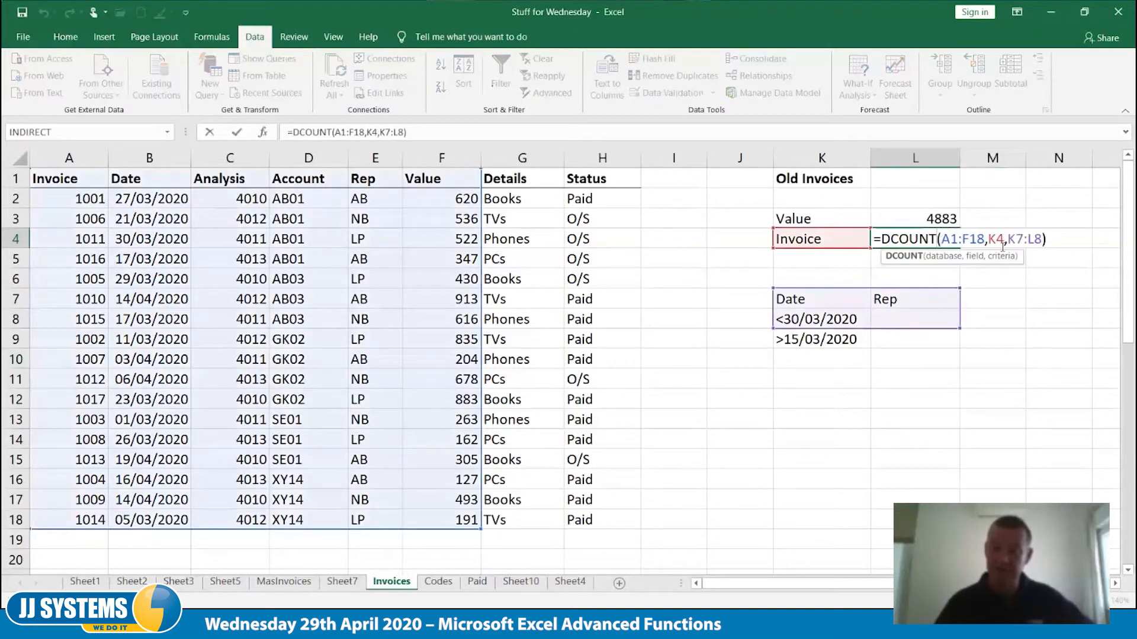
drag(958, 330, 960, 350)
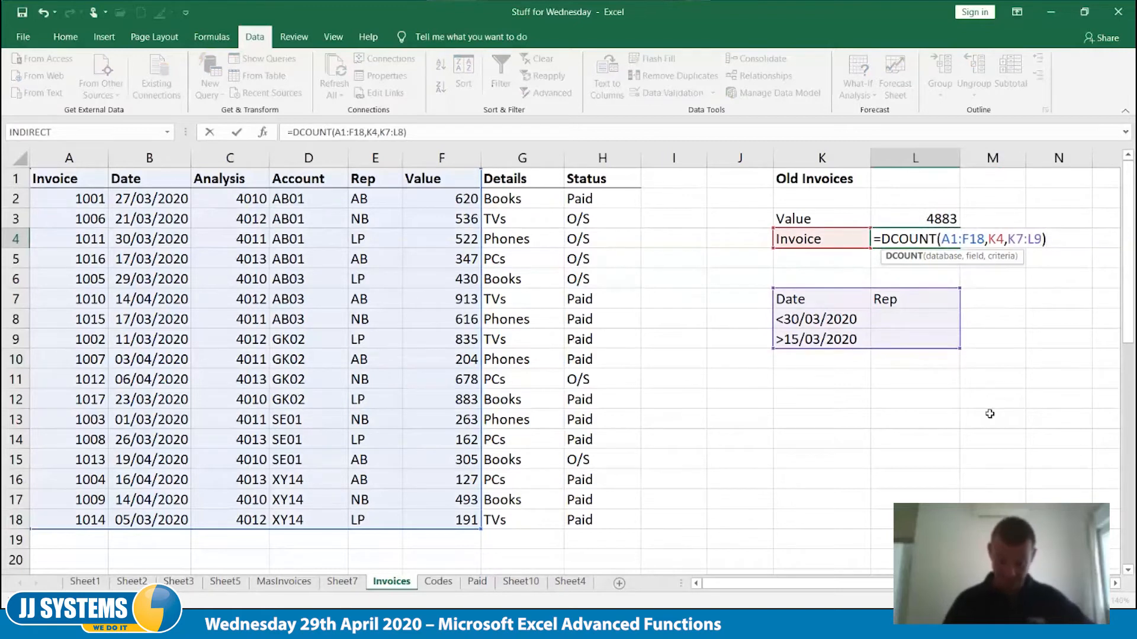
key(Tab)
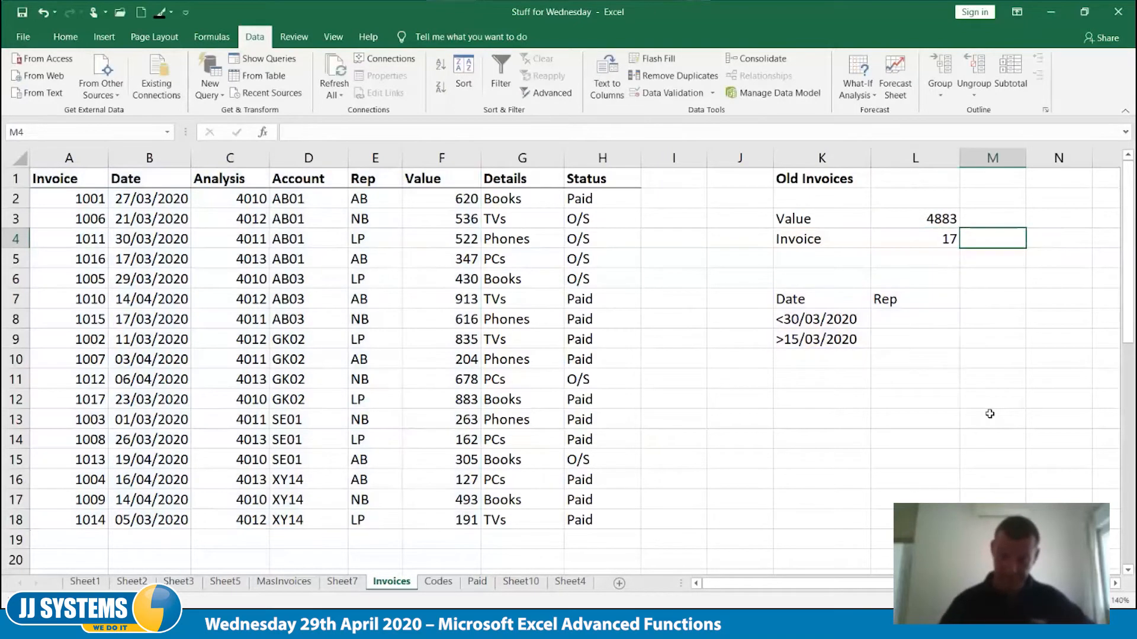
click(930, 242)
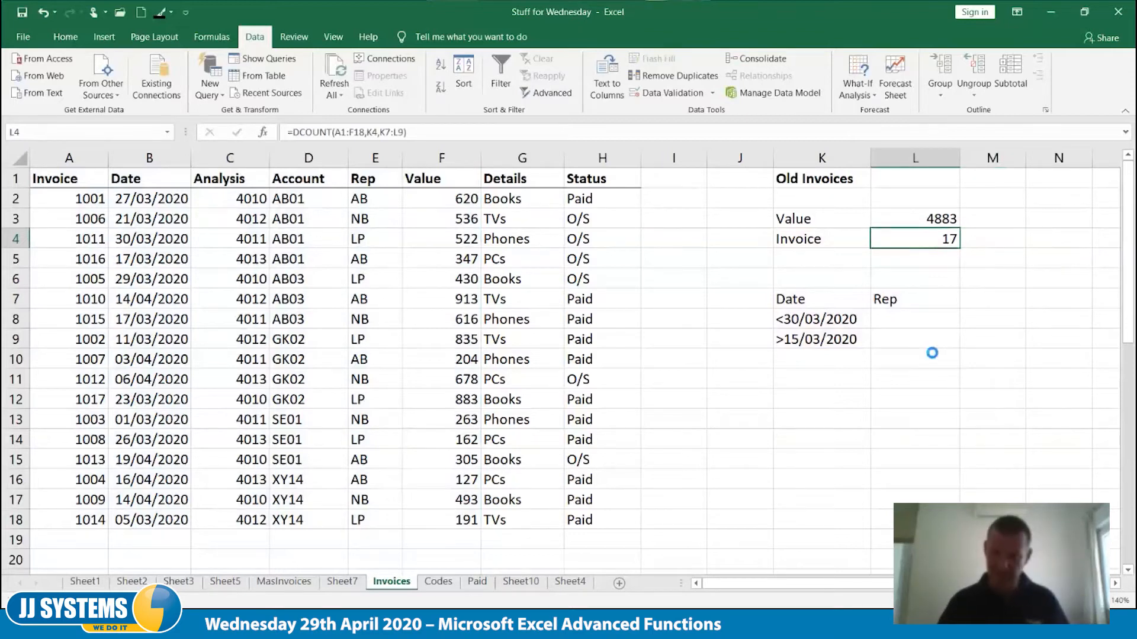
key(ctrl+z)
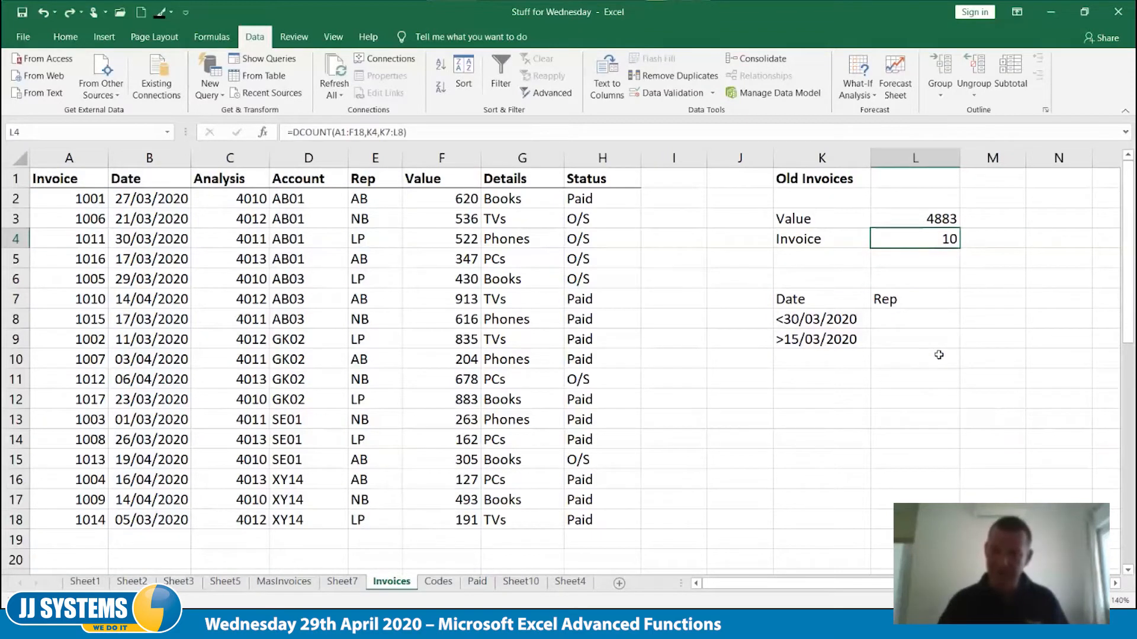
Copy the Date heading and criterion from K7:K8 to M7:M8, and move the >15/03/2020 criterion from K9 onto M8
click(838, 303)
drag(838, 306, 999, 324)
click(811, 342)
drag(818, 350, 994, 329)
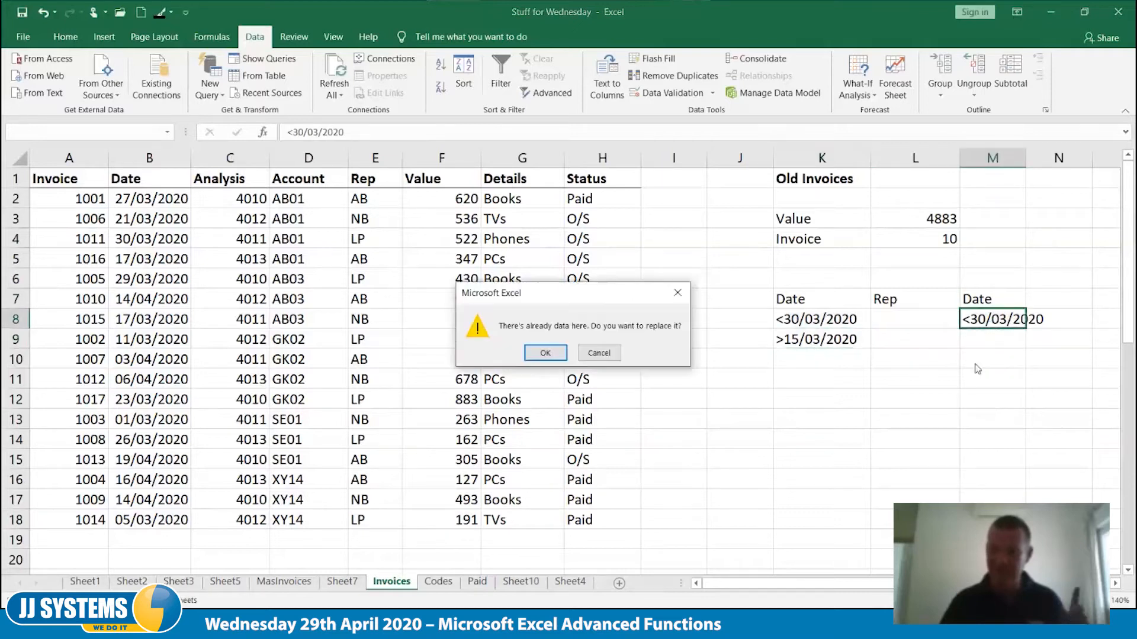
click(552, 357)
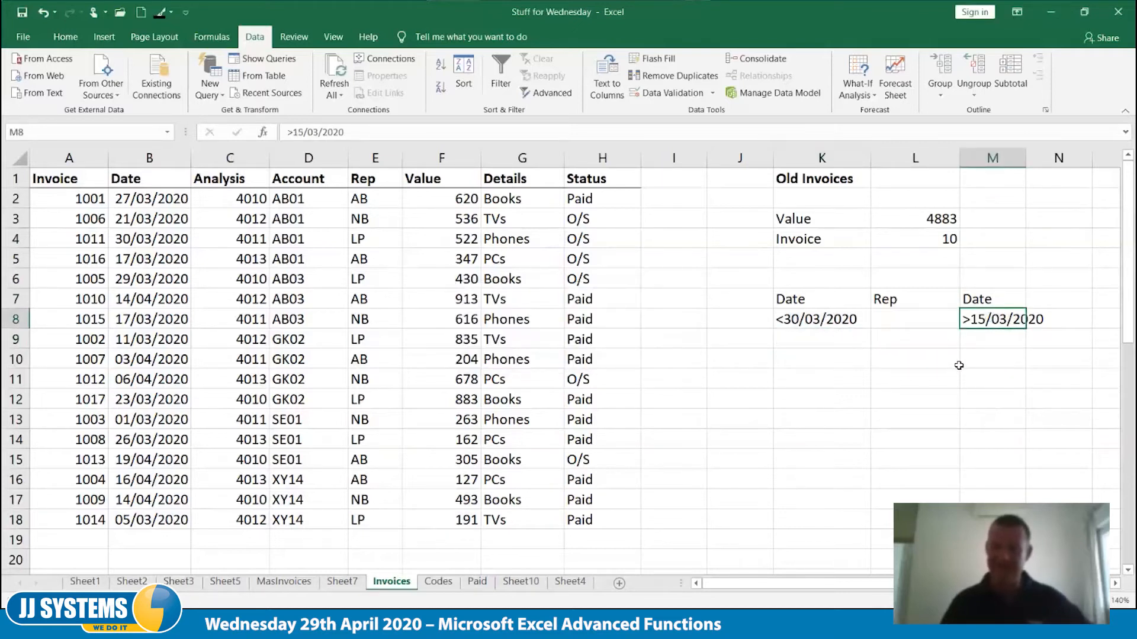
Extend the criteria range of the DCOUNT formula in L4 to K7:M8
click(930, 239)
double_click(930, 239)
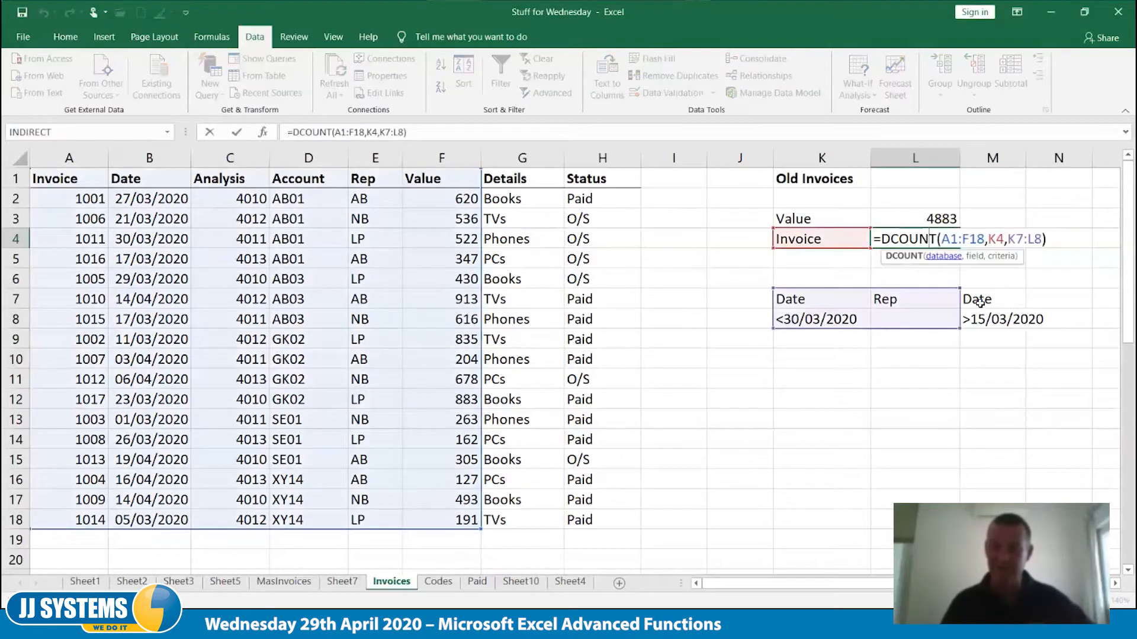
drag(959, 328, 1003, 328)
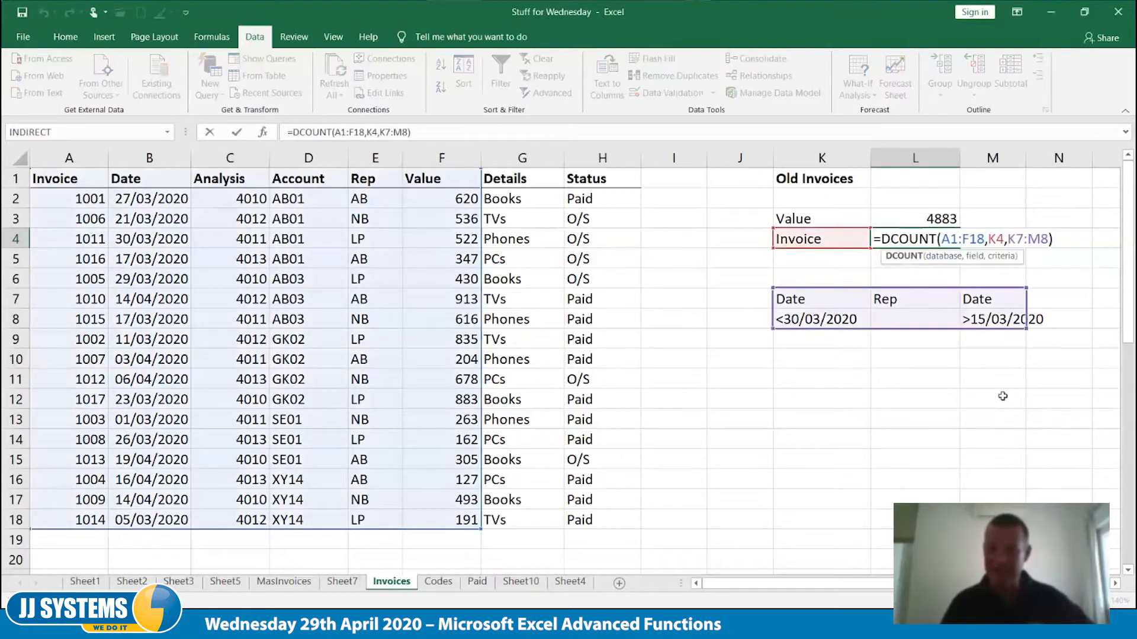
key(Tab)
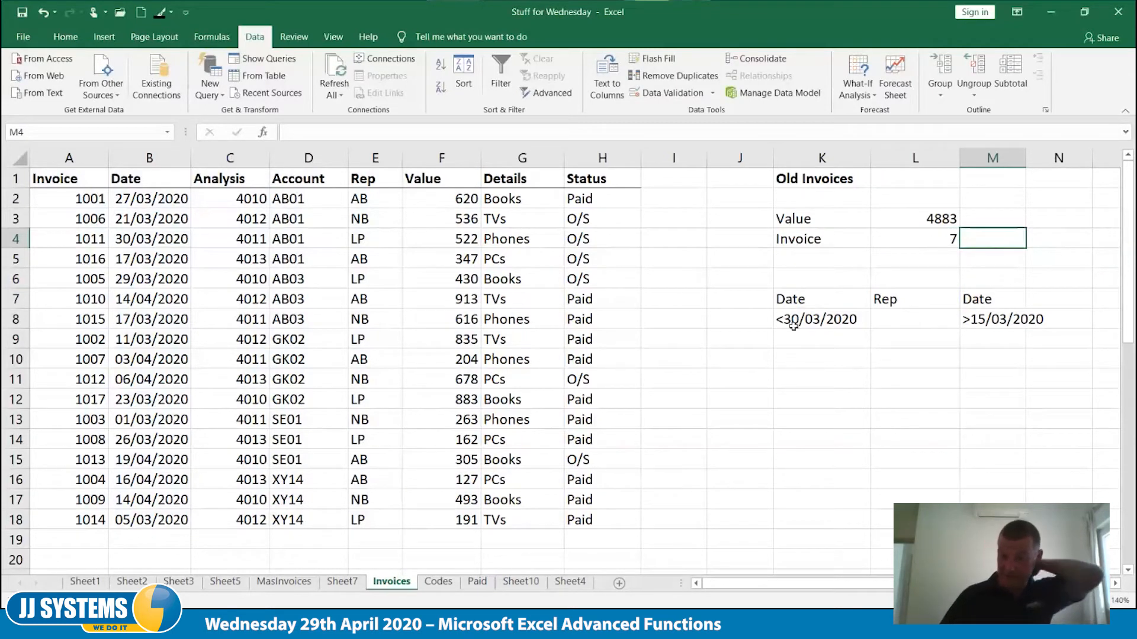
Change the second Date criterion in M8 to >20/03/2020
double_click(974, 319)
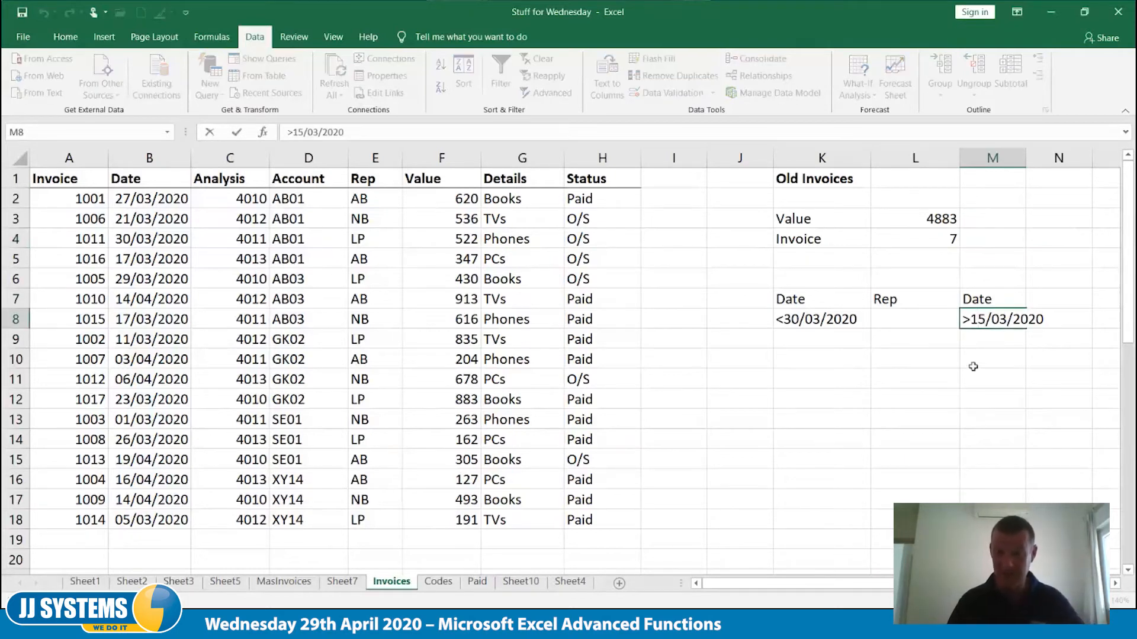
key(BackSpace)
key(BackSpace)
text(20)
key(Tab)
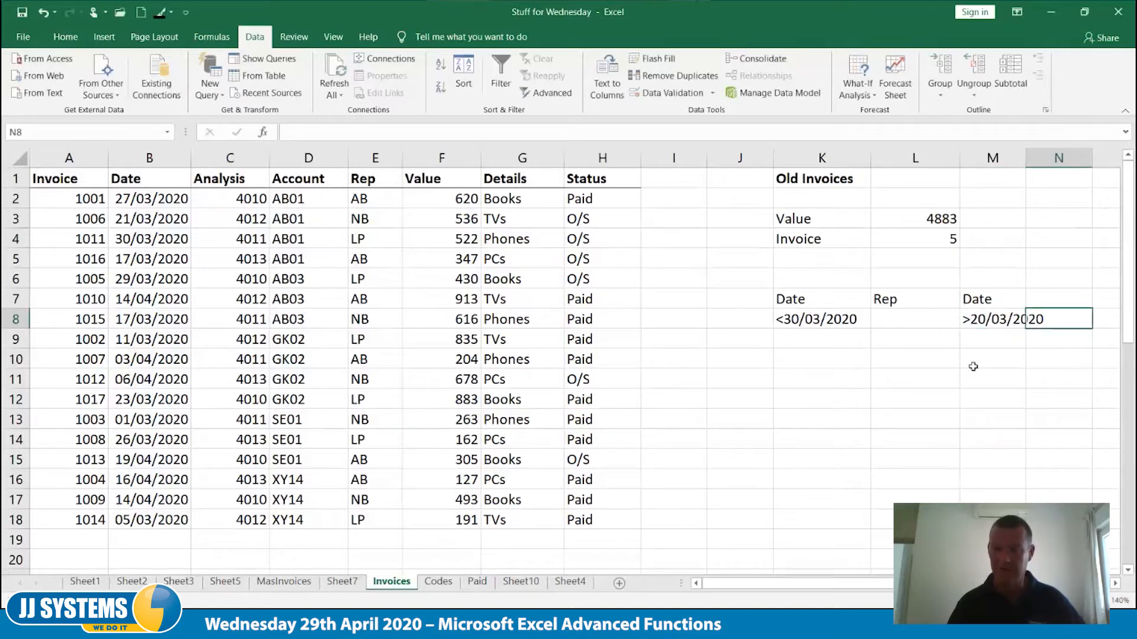
key(Left)
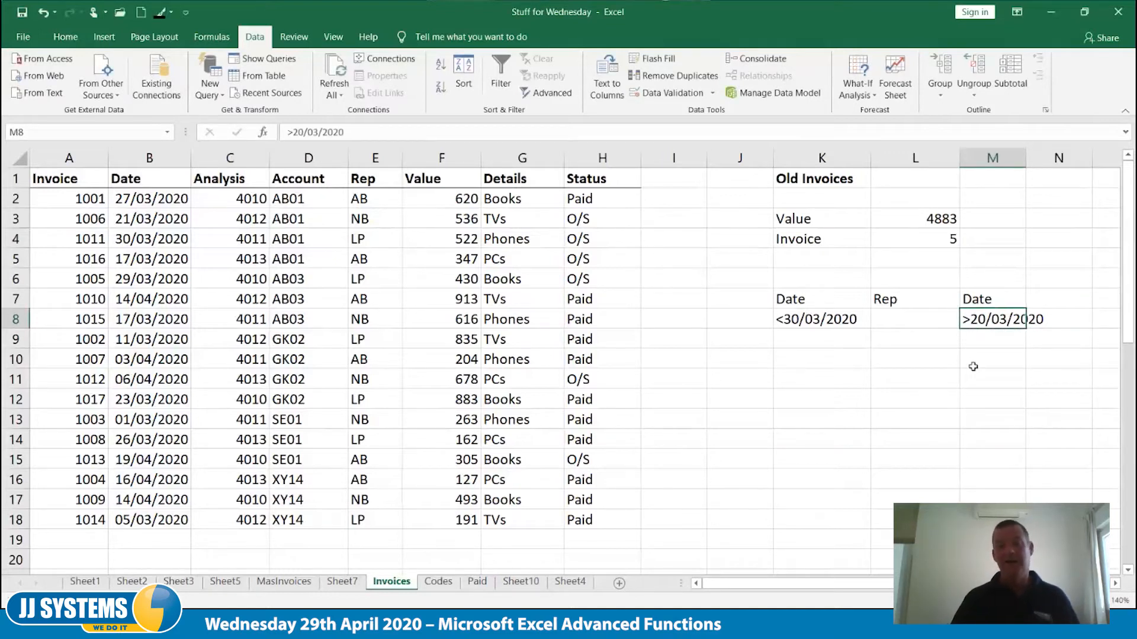
key(Down)
key(Down)
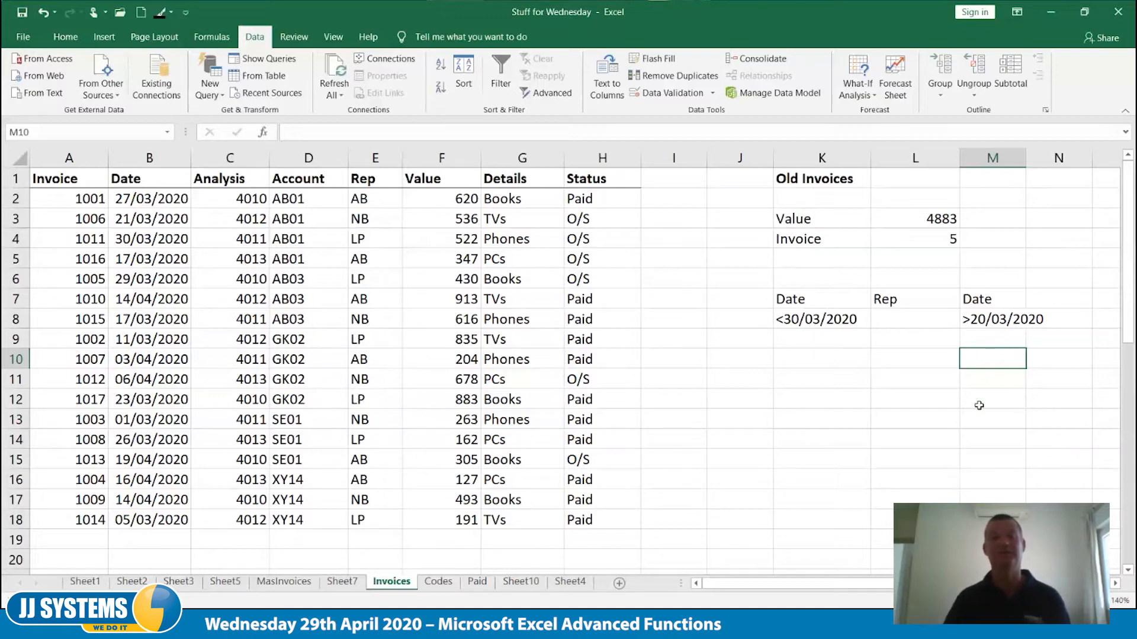
Choose LP as the Rep criterion in L8
click(904, 314)
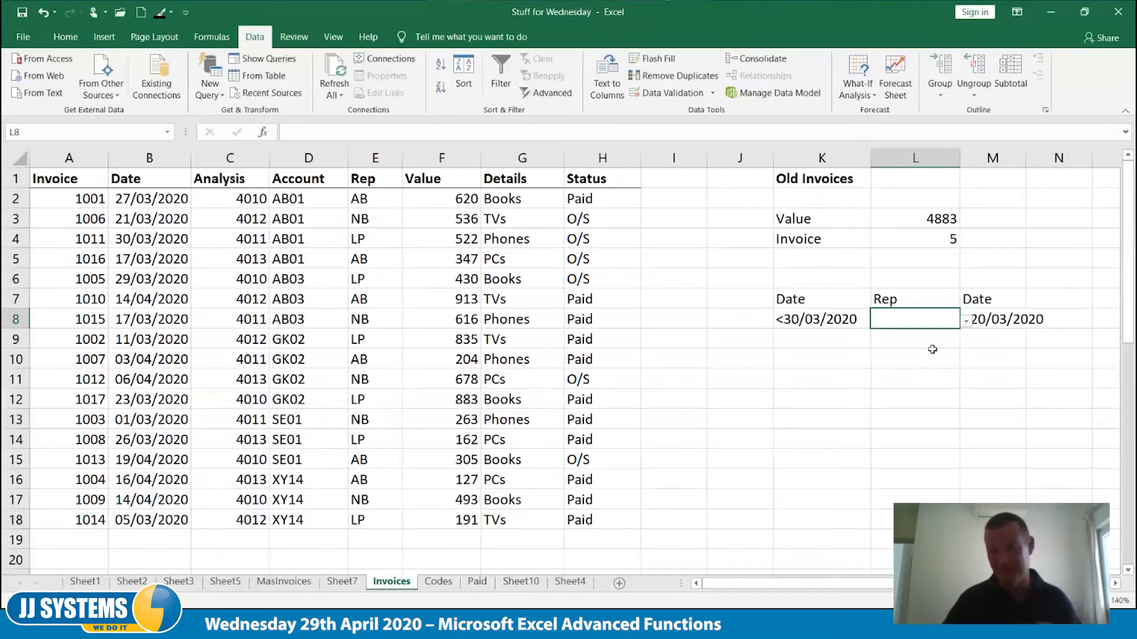
click(966, 322)
click(913, 364)
click(925, 384)
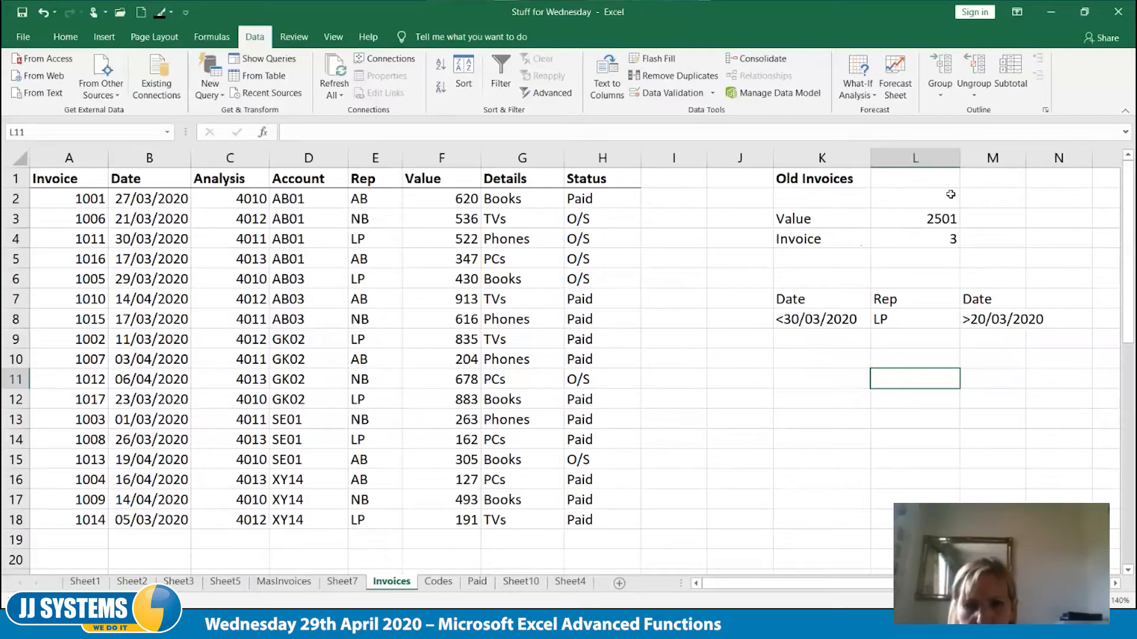
Extend the criteria range of the DSUM formula in L3 to K7:M8
click(936, 219)
double_click(935, 219)
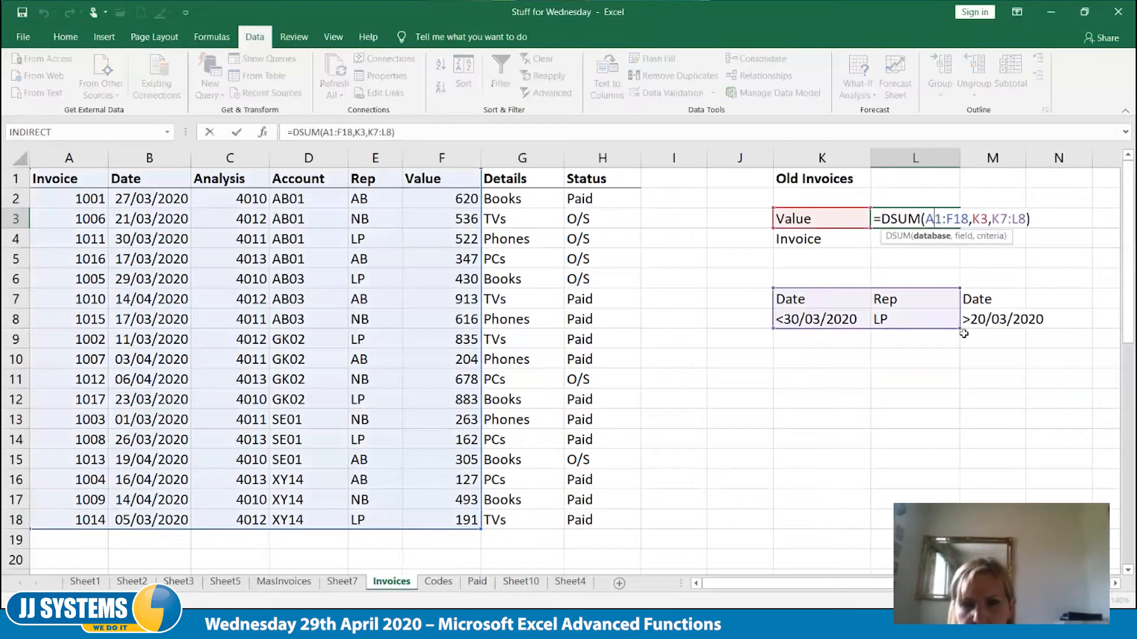
drag(997, 330, 1001, 329)
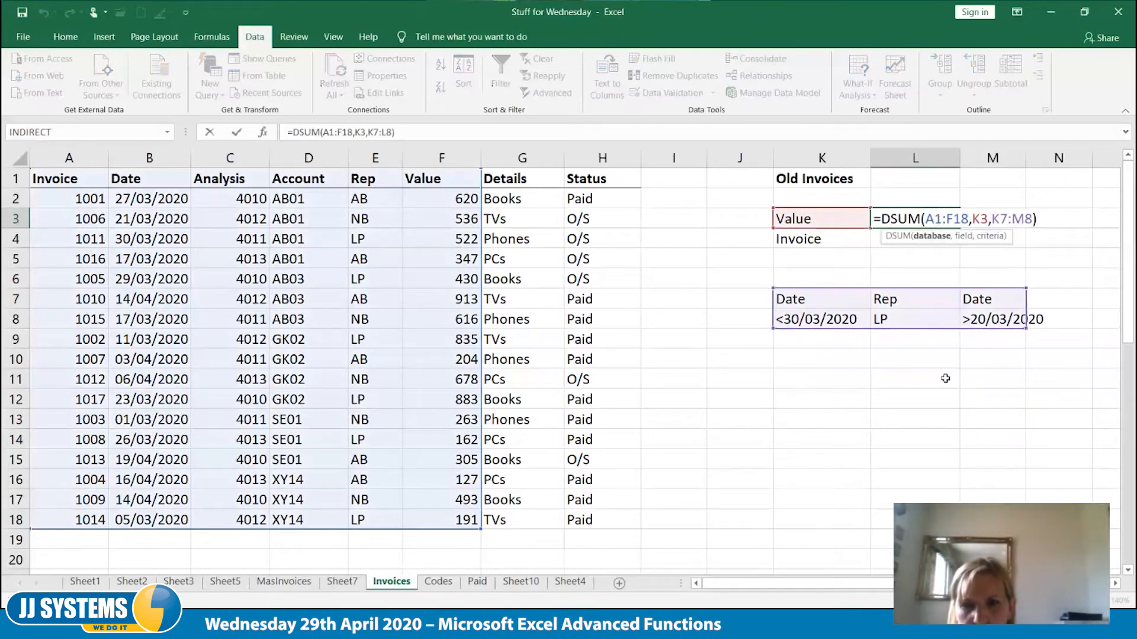
key(Tab)
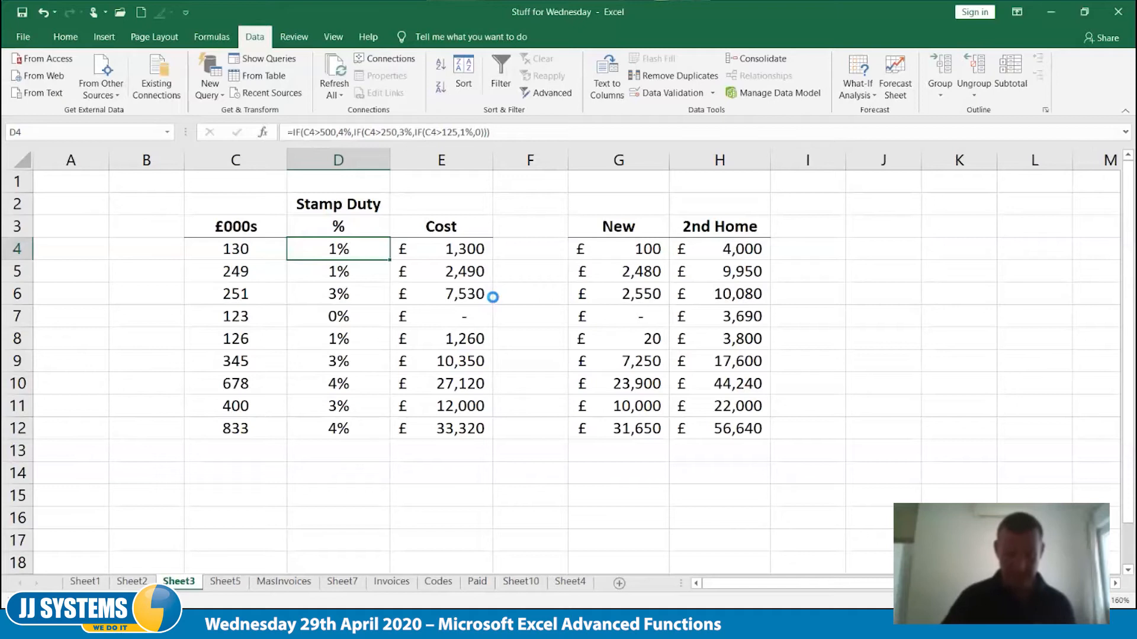
Clear the Stamp Duty % formulas in D4:D12 on Sheet3
key(Delete)
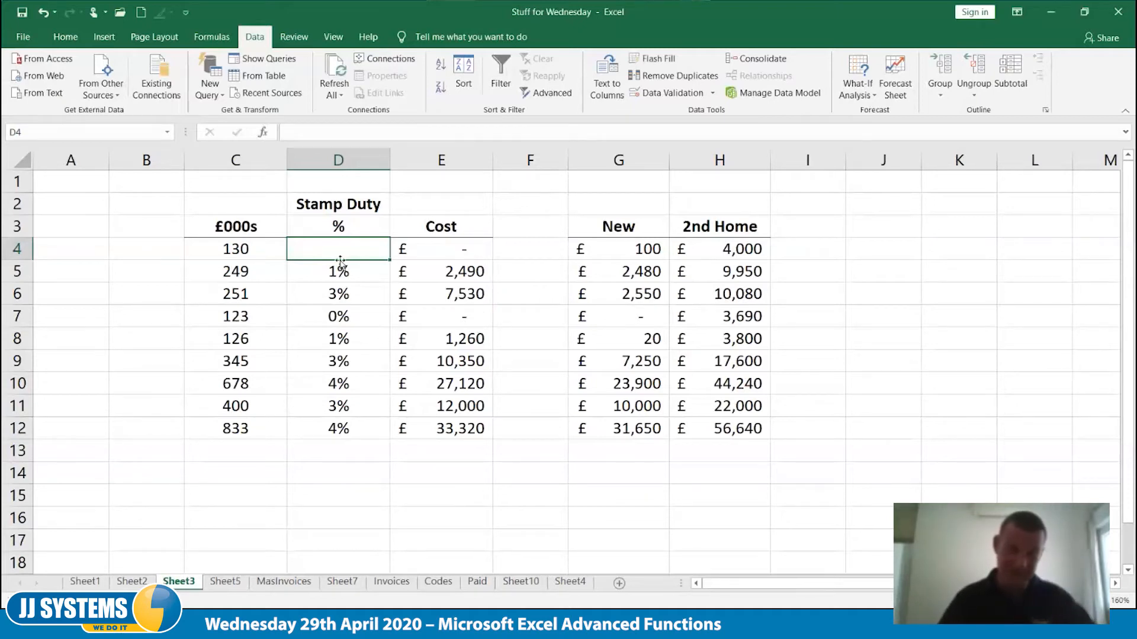
drag(340, 256, 338, 429)
key(Delete)
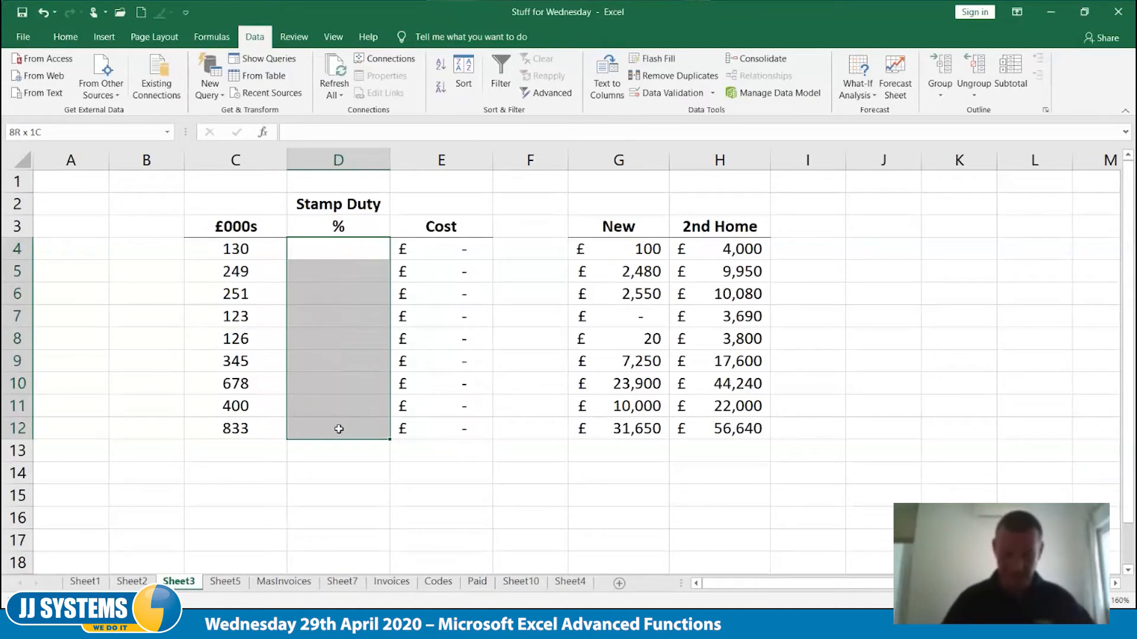
Enter the IF syntax note =IF(TEST,TRUE,FALSE) as plain text in E16
click(455, 509)
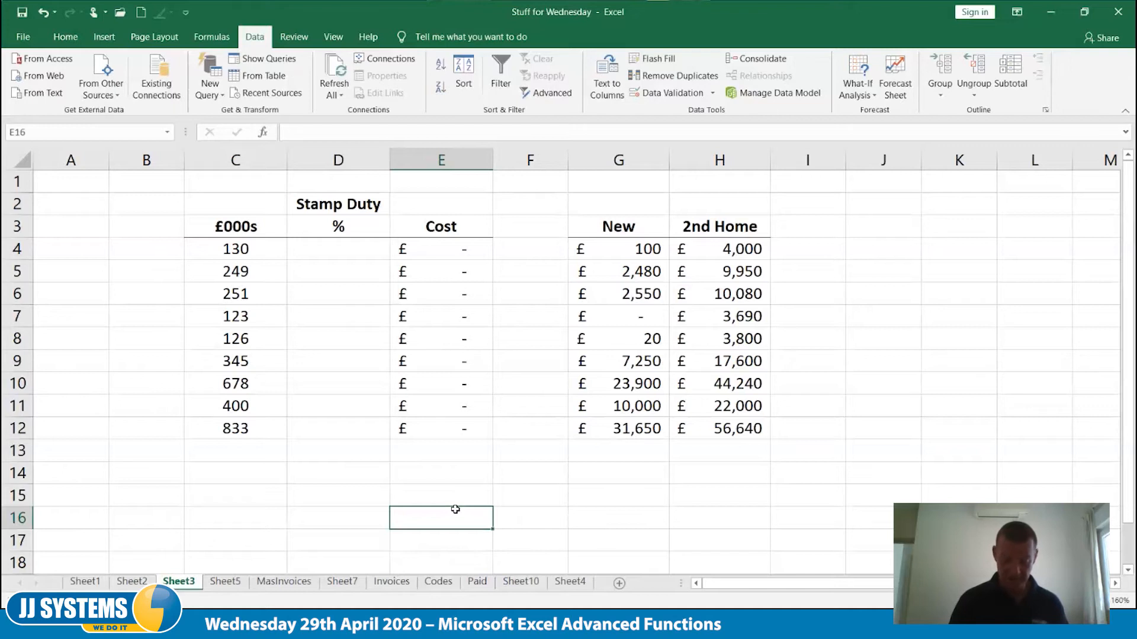
text(=)
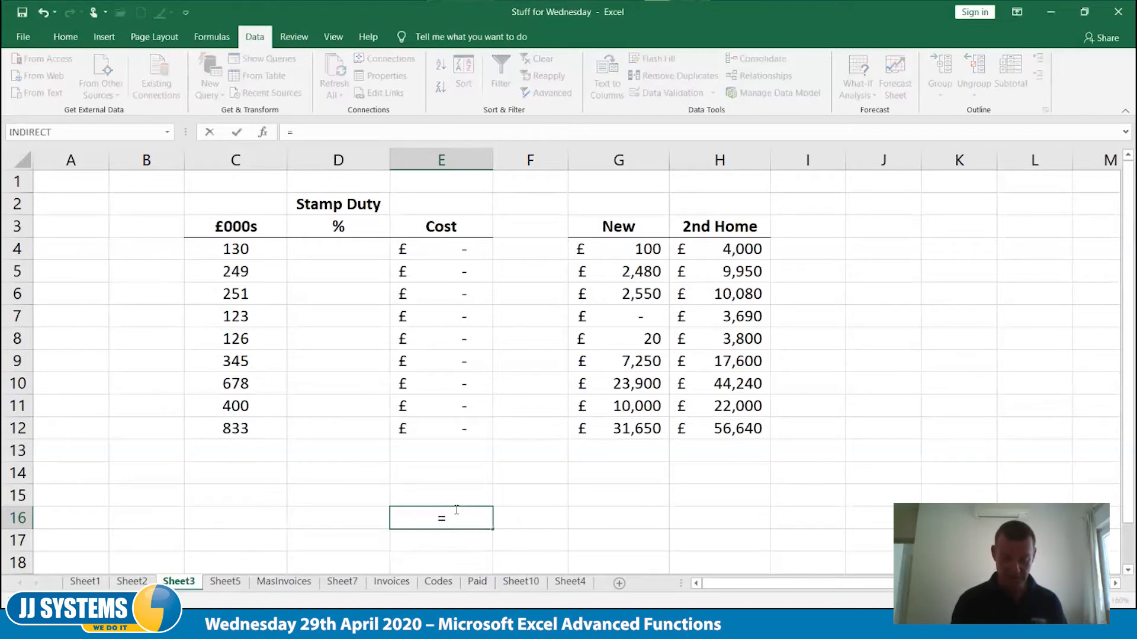
key(BackSpace)
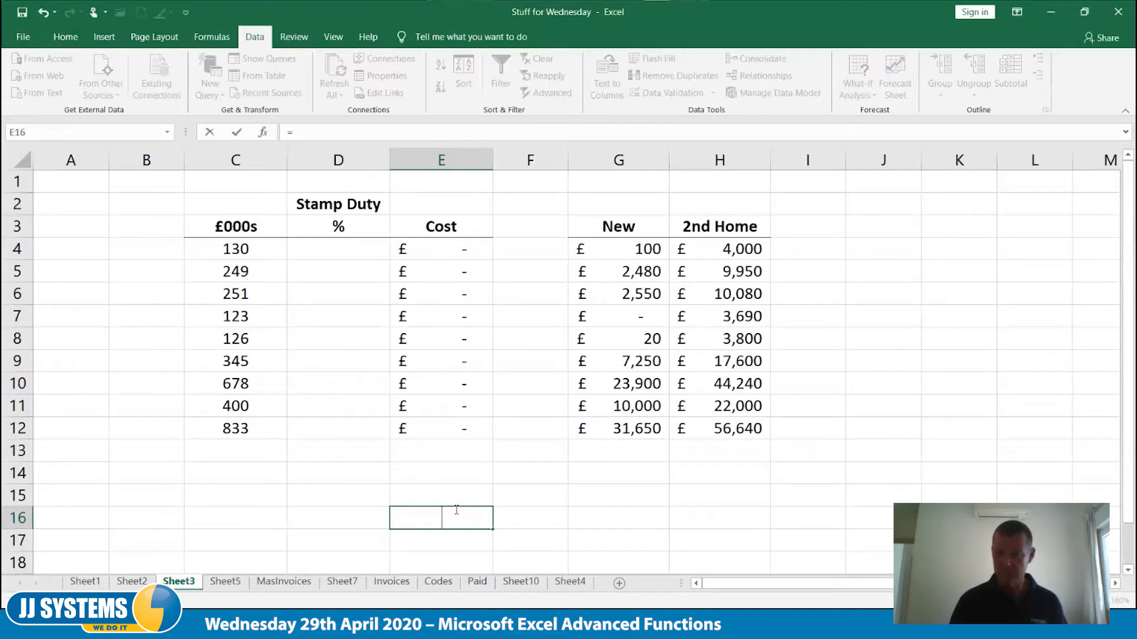
text(')
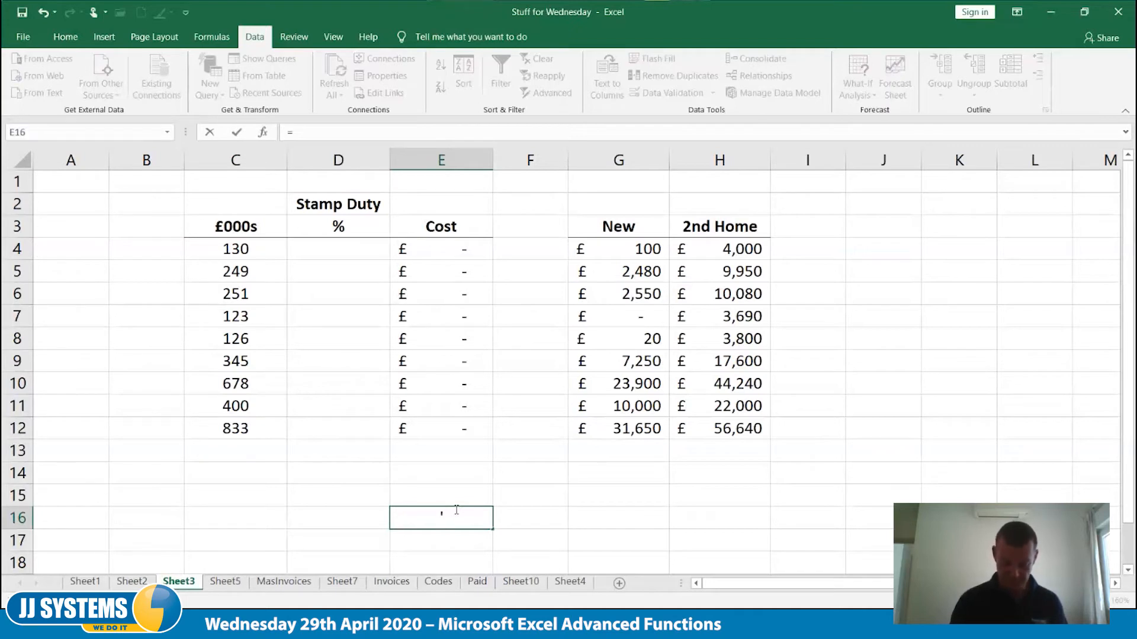
text(=)
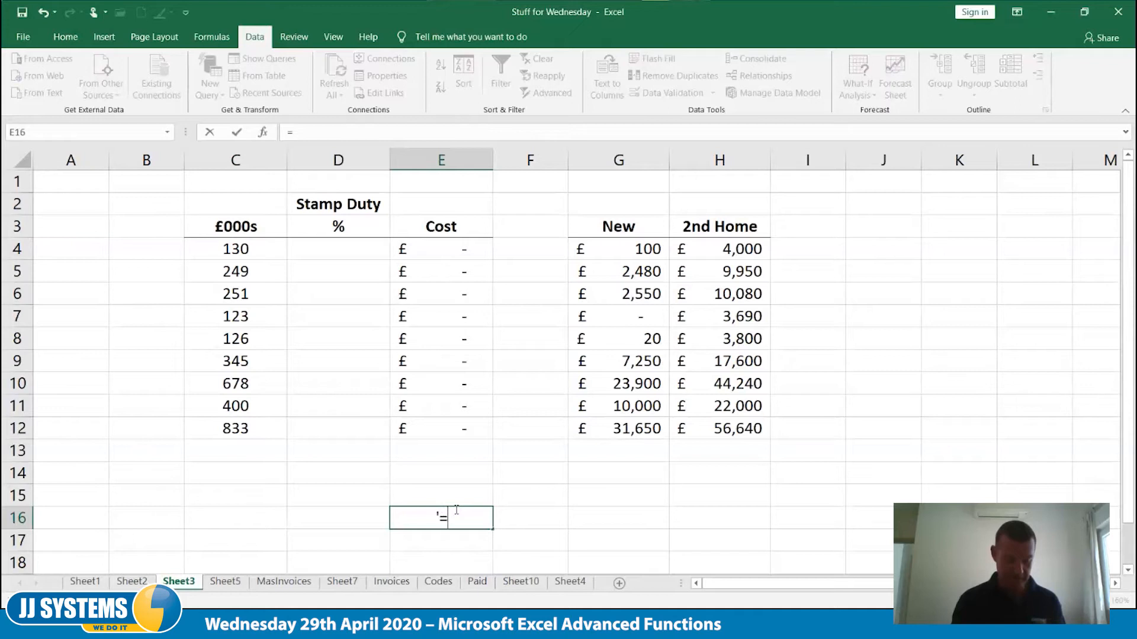
text(IF()
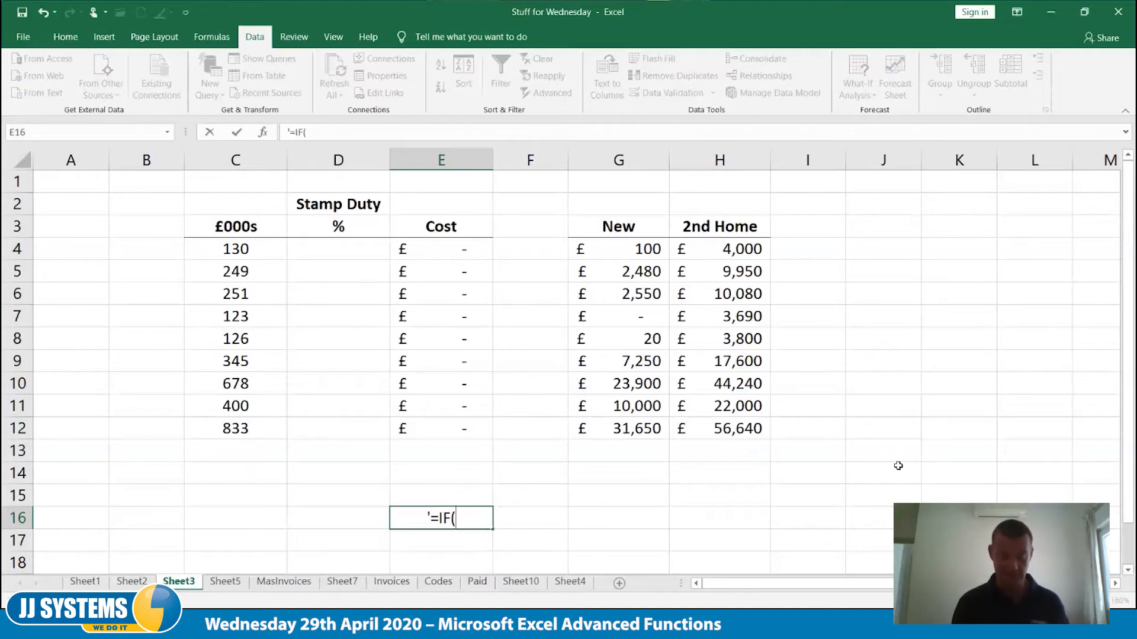
text(TEST)
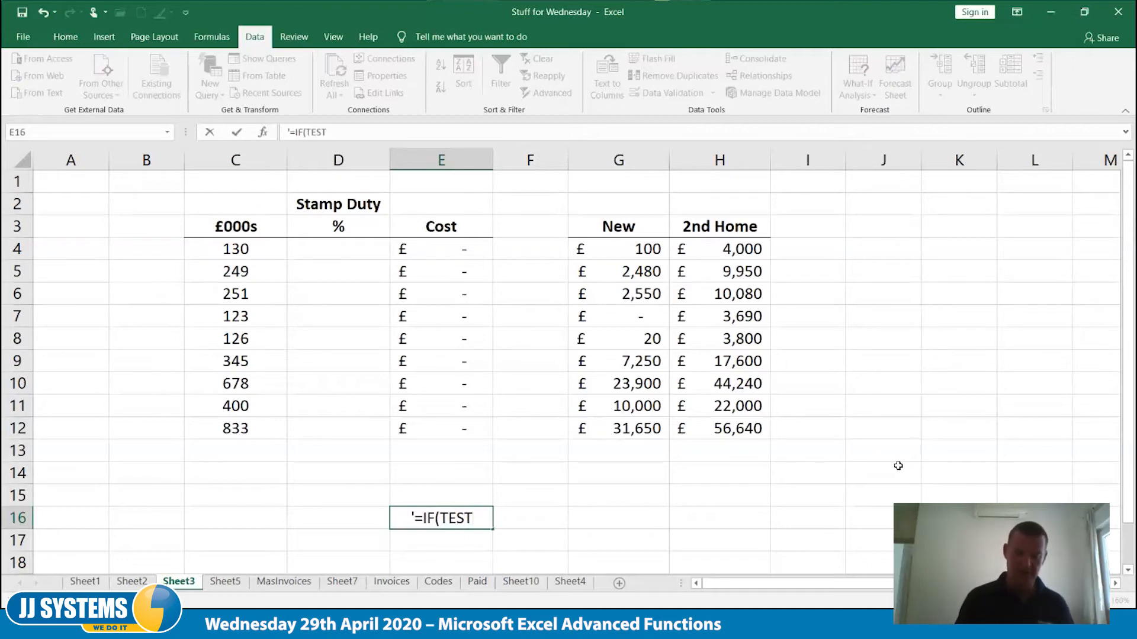
text(,)
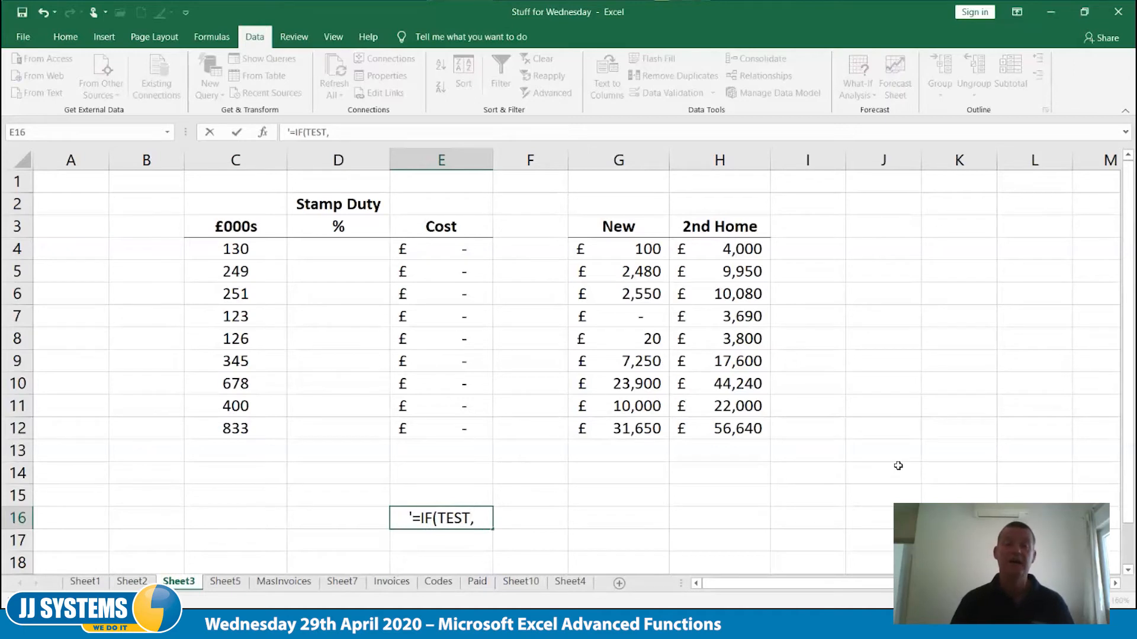
text(TRUE,)
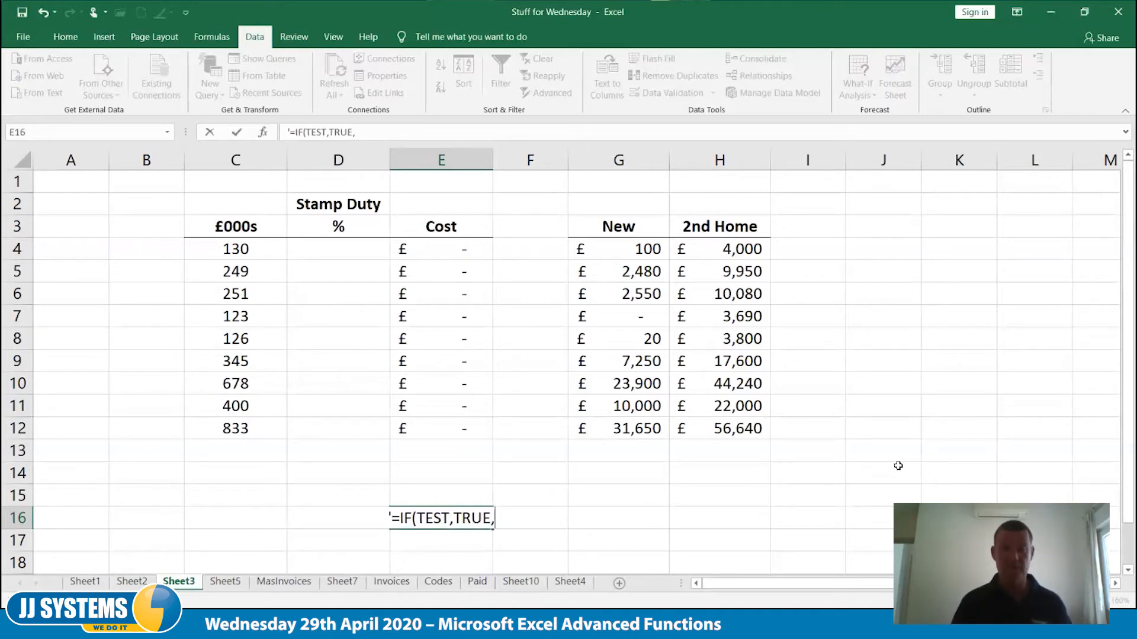
text(FALSE))
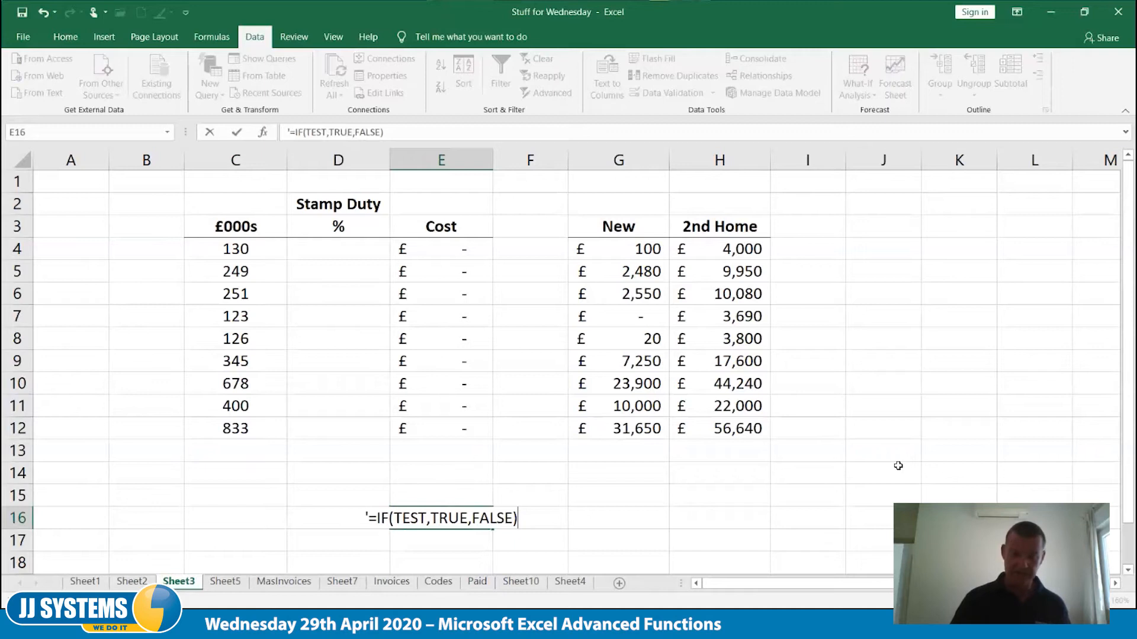
key(Tab)
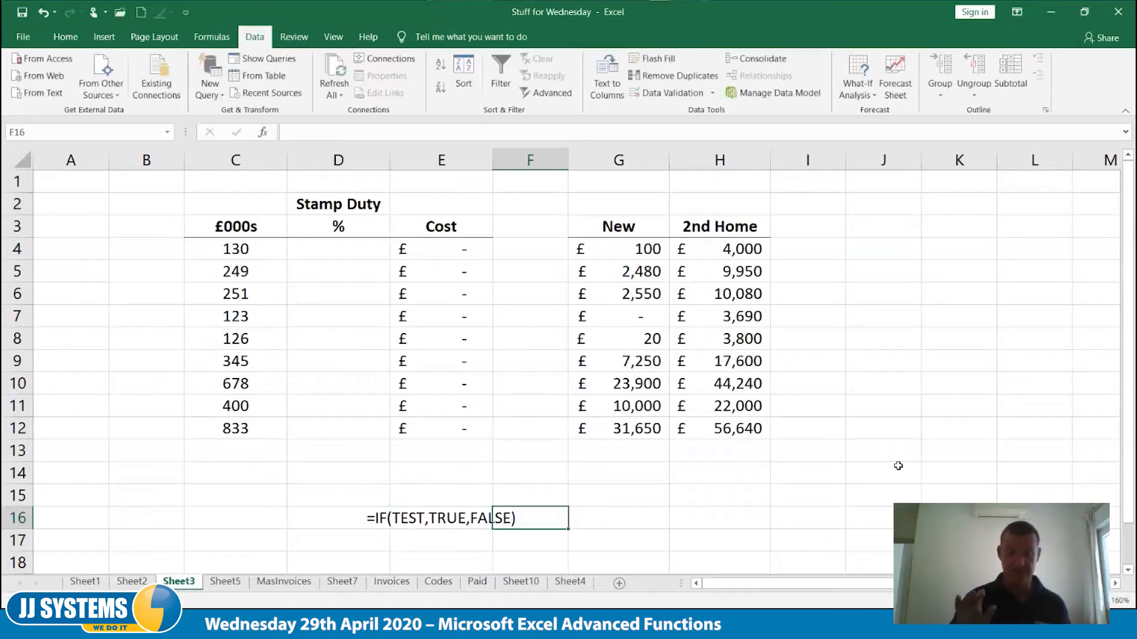
key(Up)
key(Up)
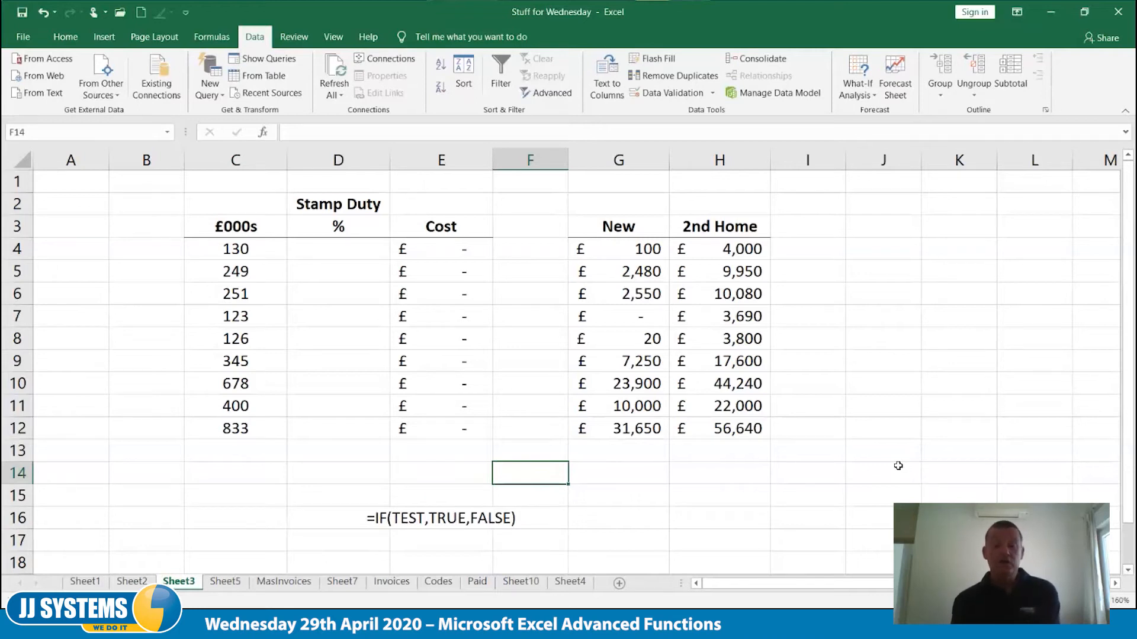
key(Left)
key(Left)
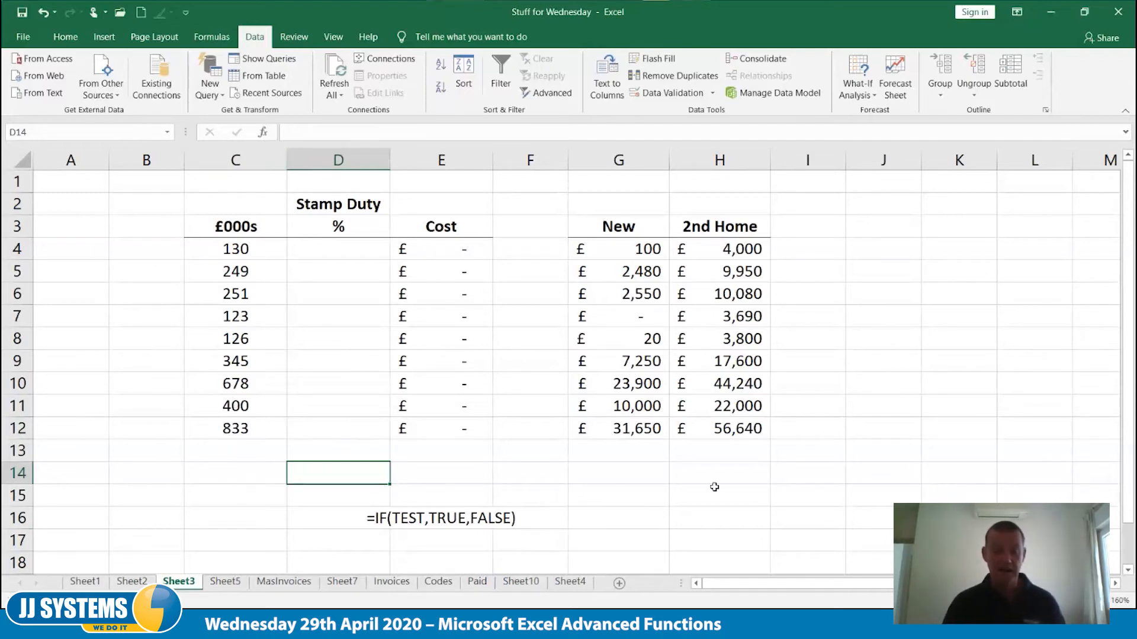
Enter the logical test =C12>500 in D14
text(=)
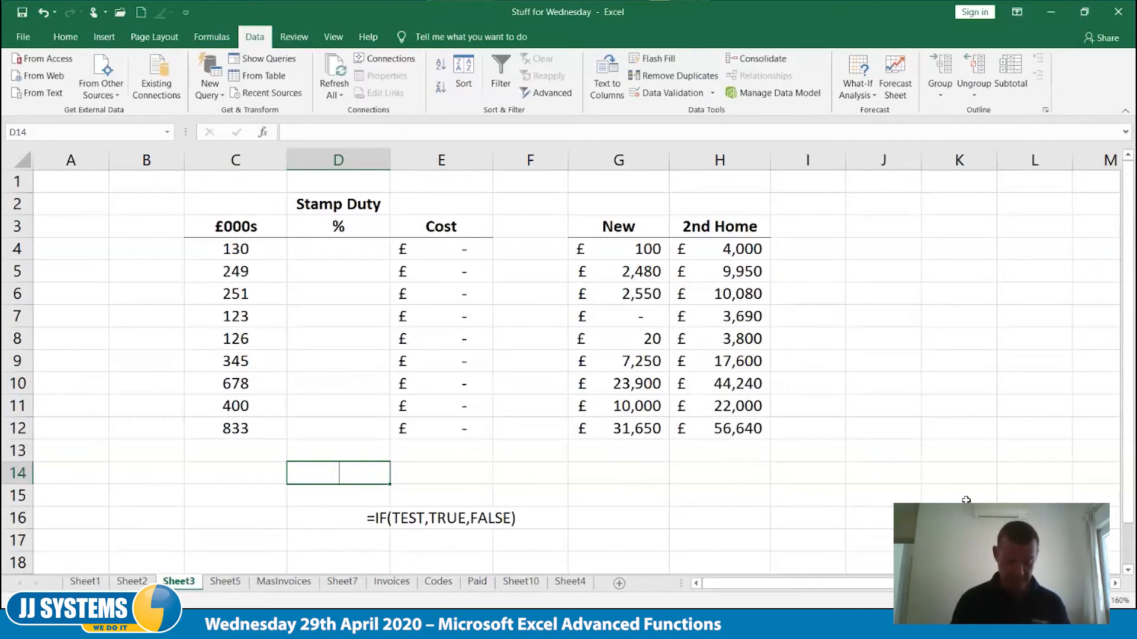
text(c)
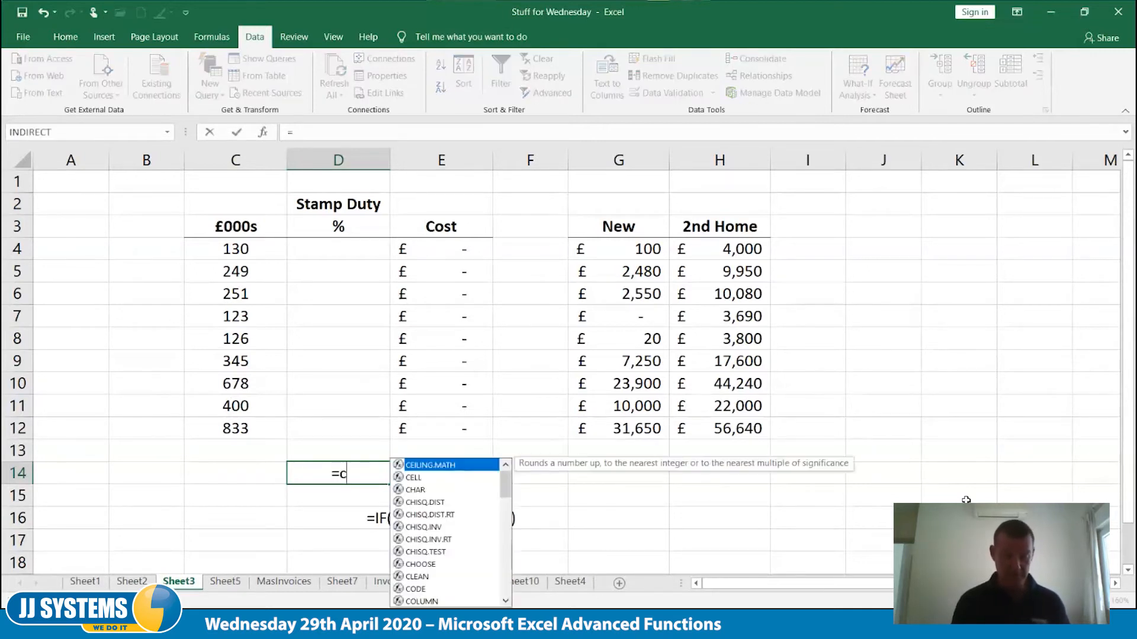
text(12>500)
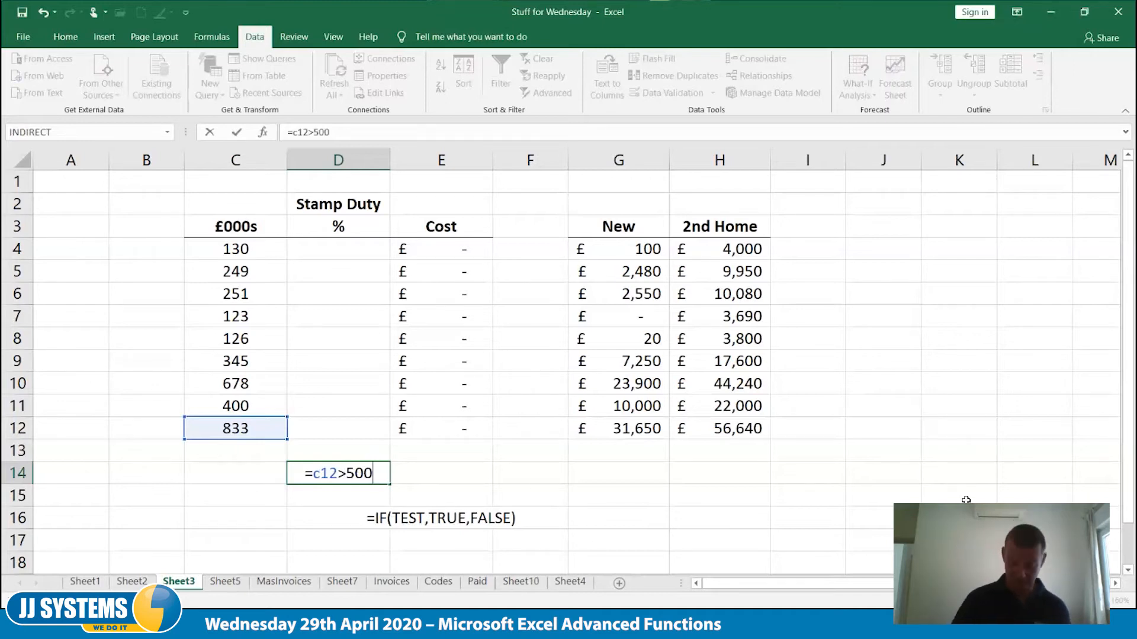
key(Tab)
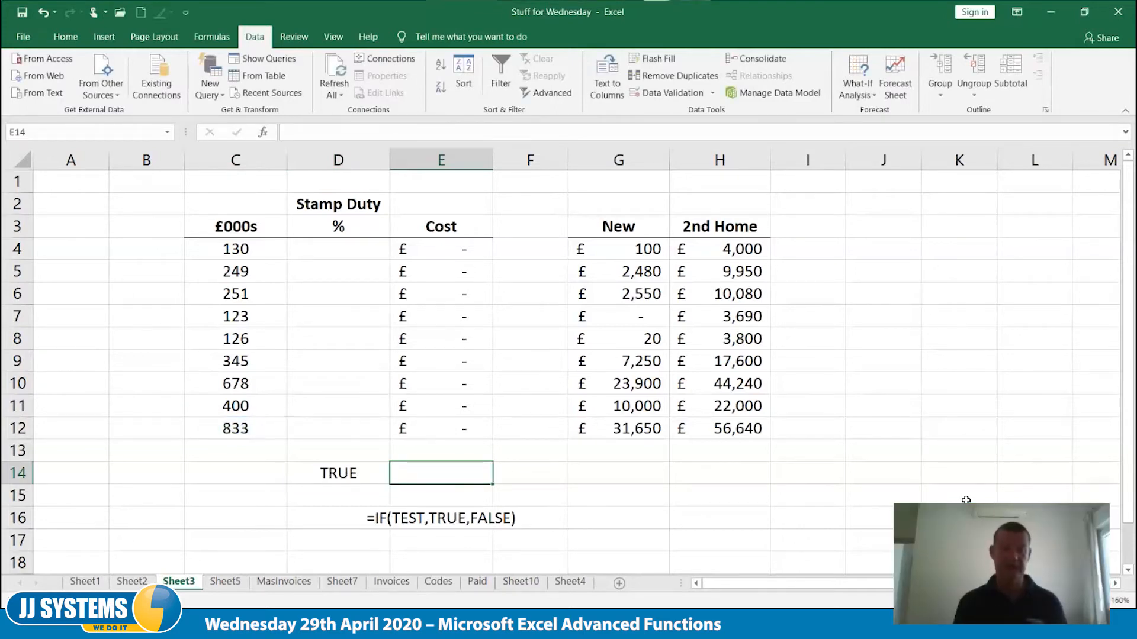
Raise the threshold of the logical test in D14 to 5000
key(Left)
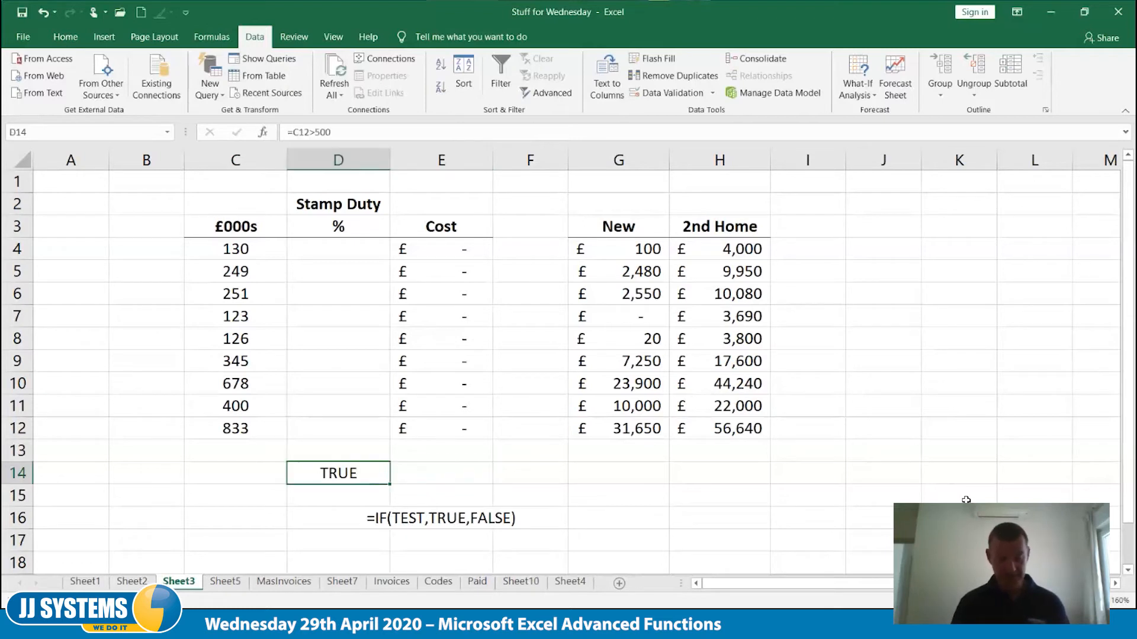
key(F2)
text(0)
key(Tab)
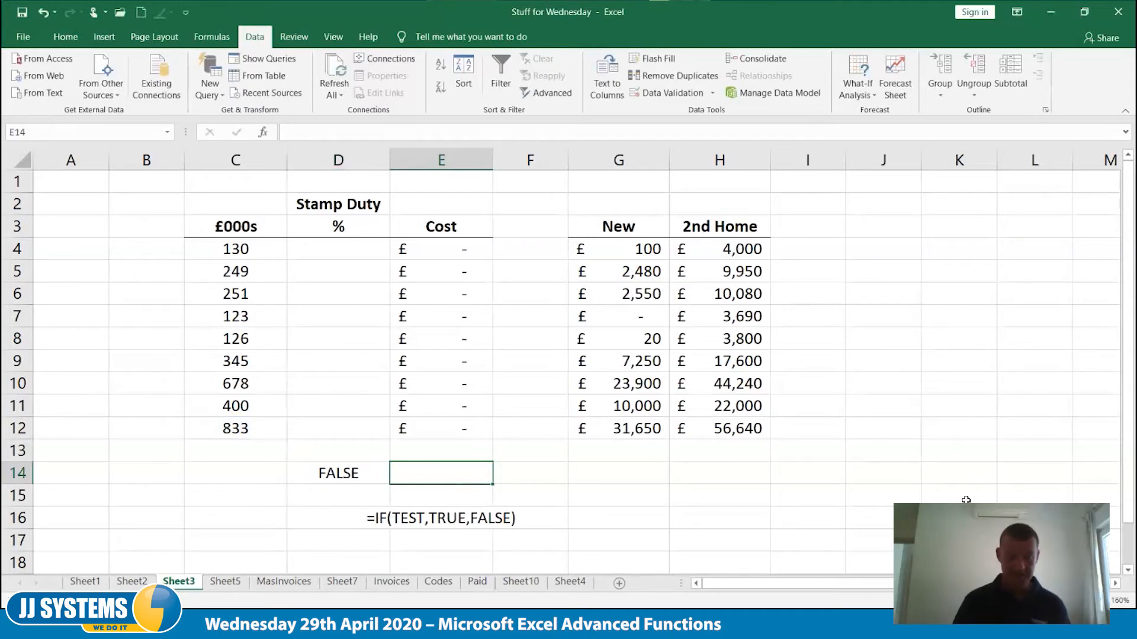
Try 8339 as the £000s value in C12, and undo the change
click(247, 428)
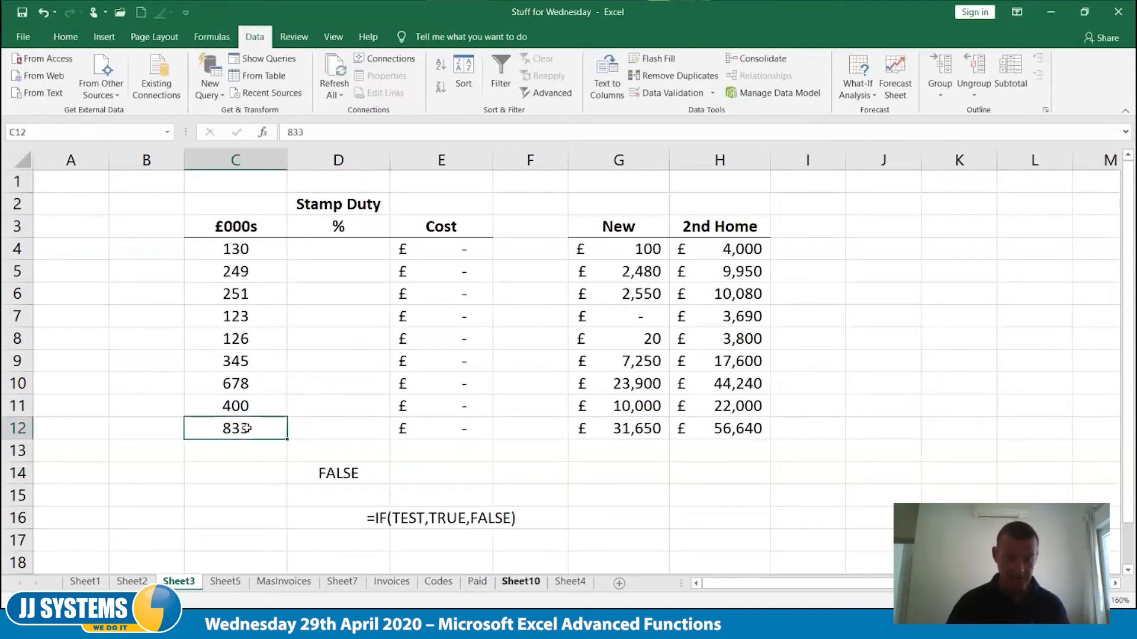
key(F2)
text(9)
key(Tab)
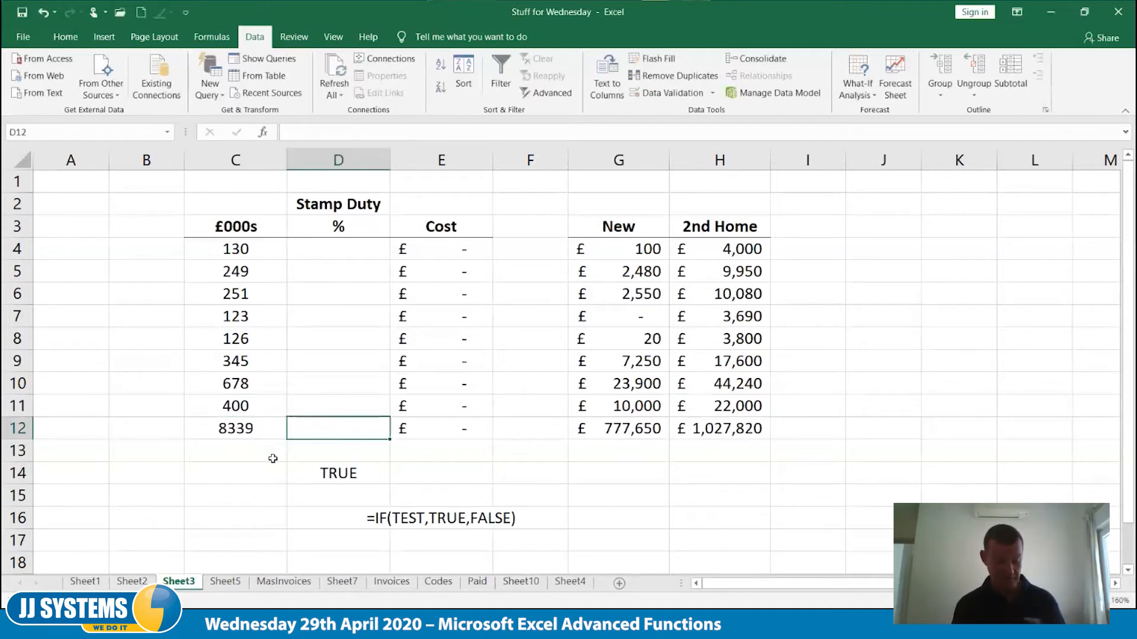
key(ctrl+z)
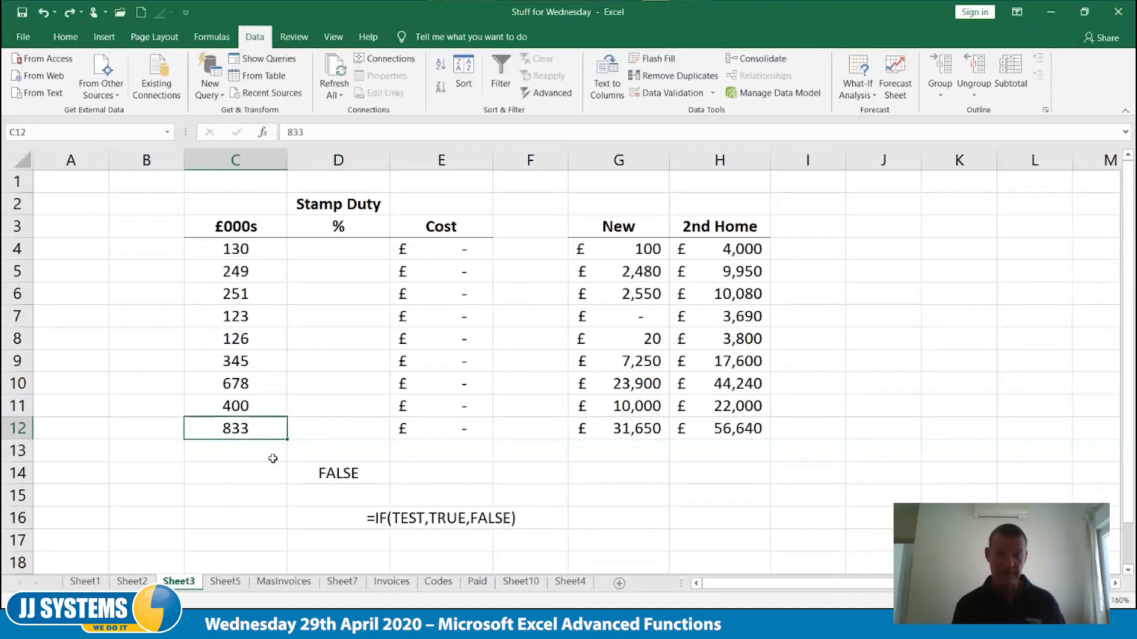
Review the logical test formula in D14 and clear the cell
click(335, 473)
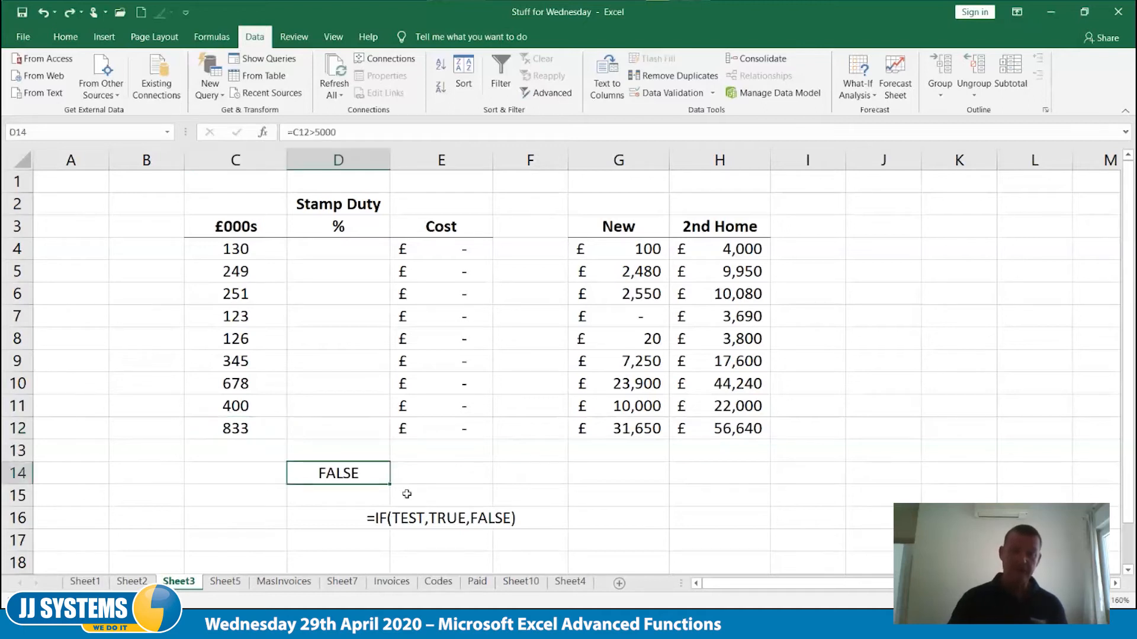
key(F2)
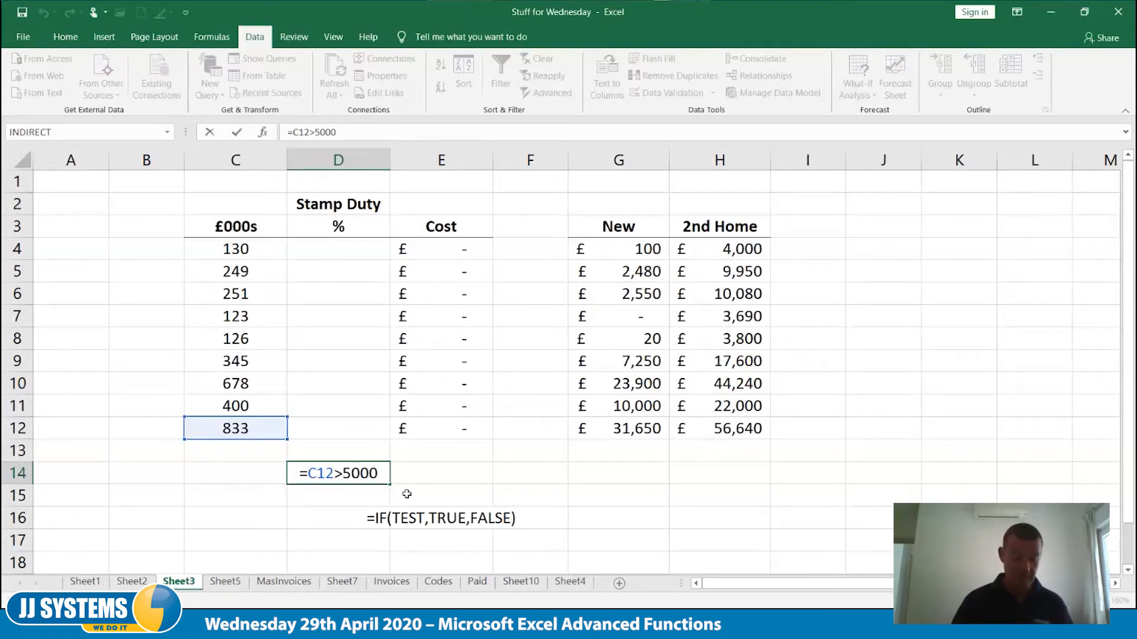
key(ctrl+Return)
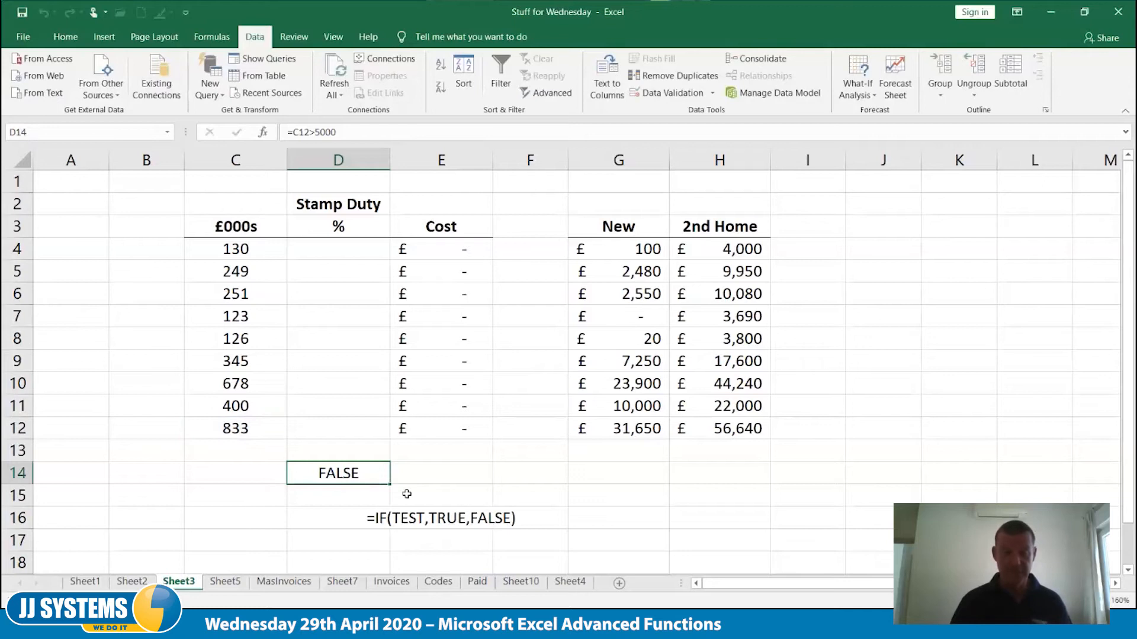
key(Delete)
Put double quotes around TRUE in the E16 syntax note so it reads =IF(TEST,"TRUE",FALSE)
click(439, 525)
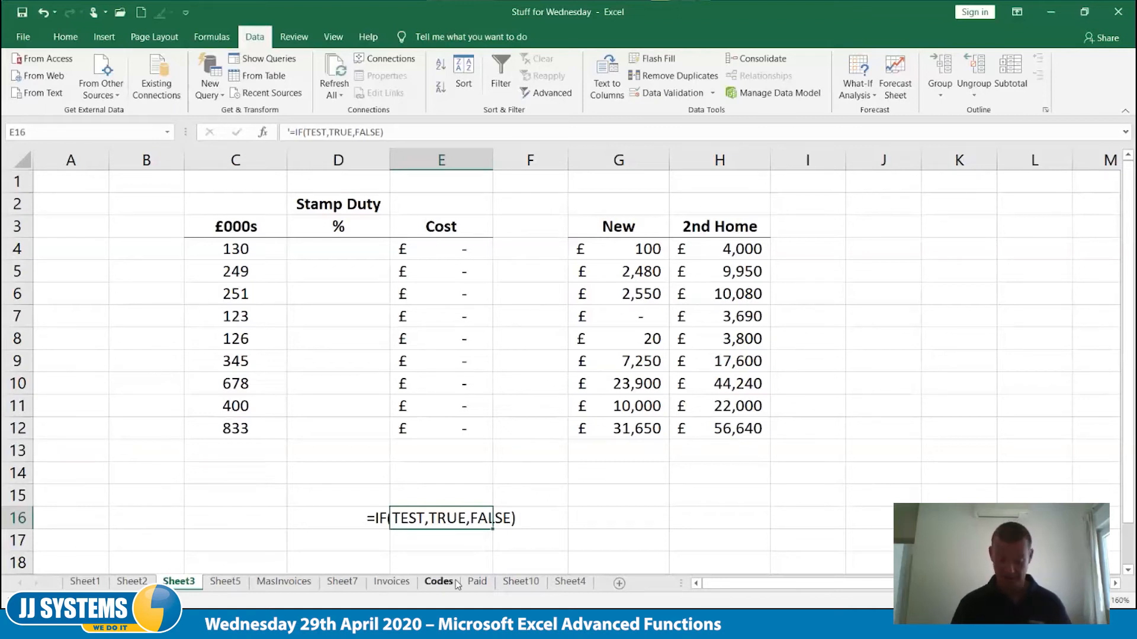
key(Left)
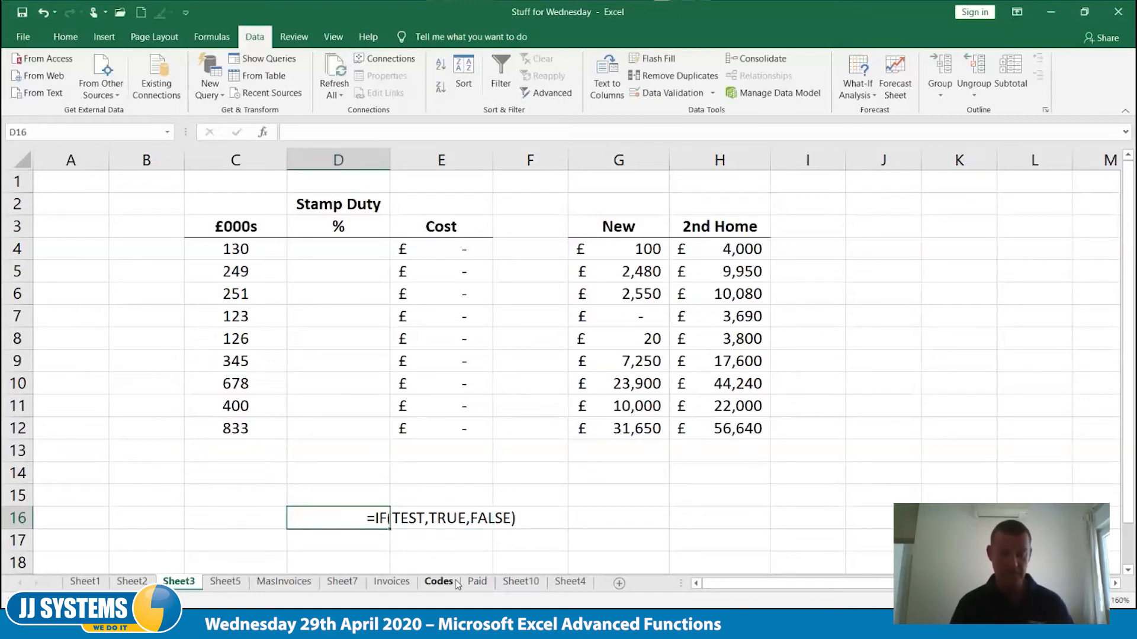
key(Right)
key(F2)
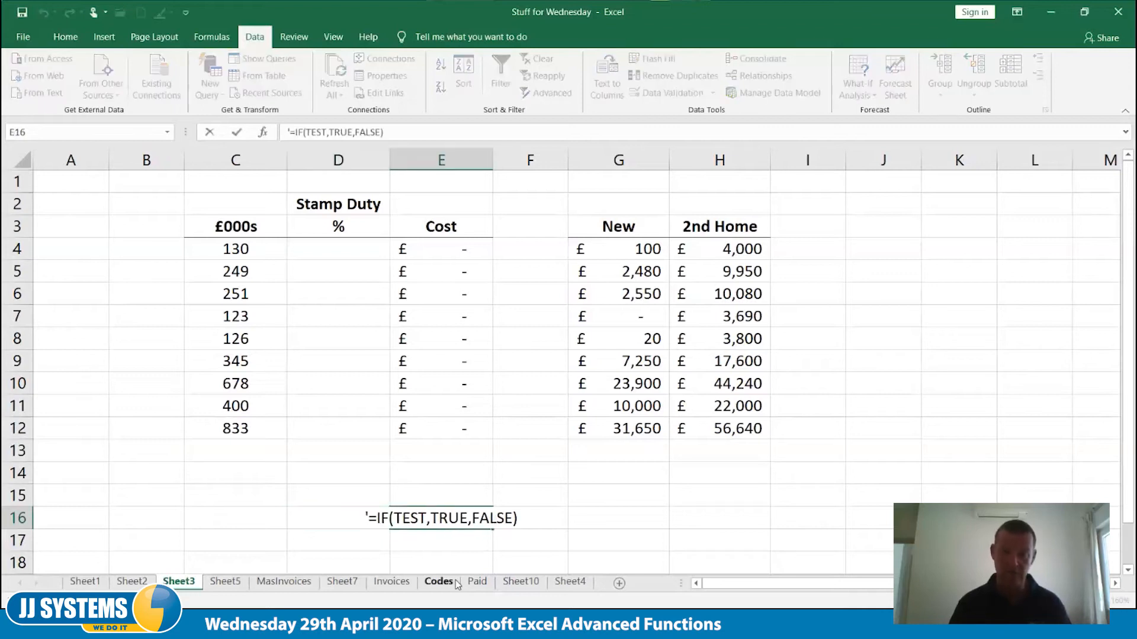
click(432, 518)
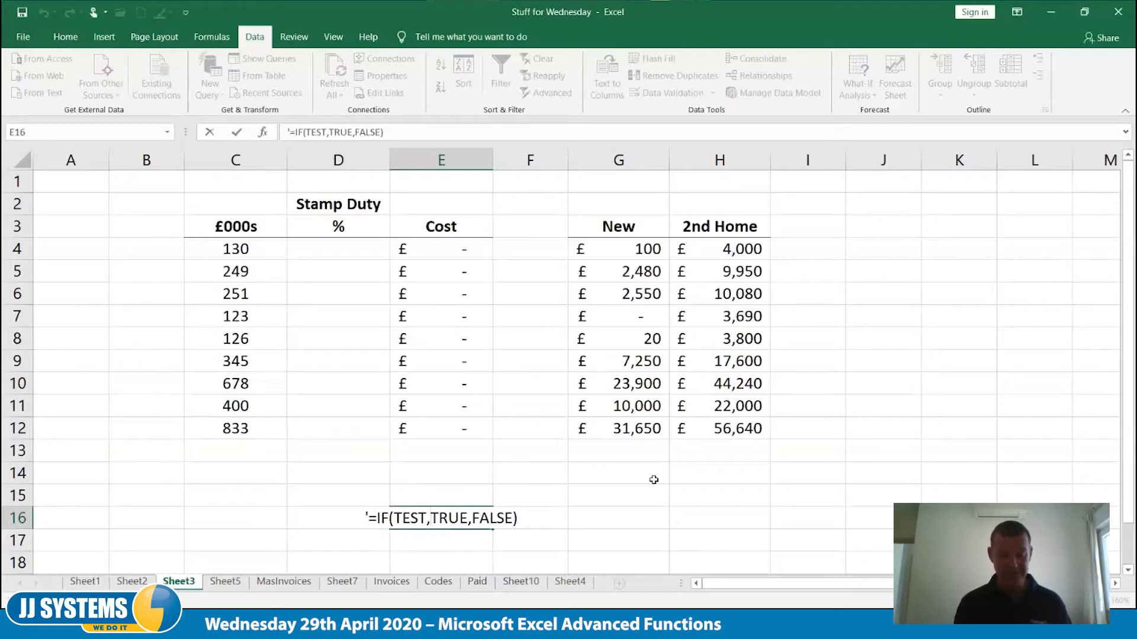
text(")
key(Right)
key(Right)
key(Right)
key(Right)
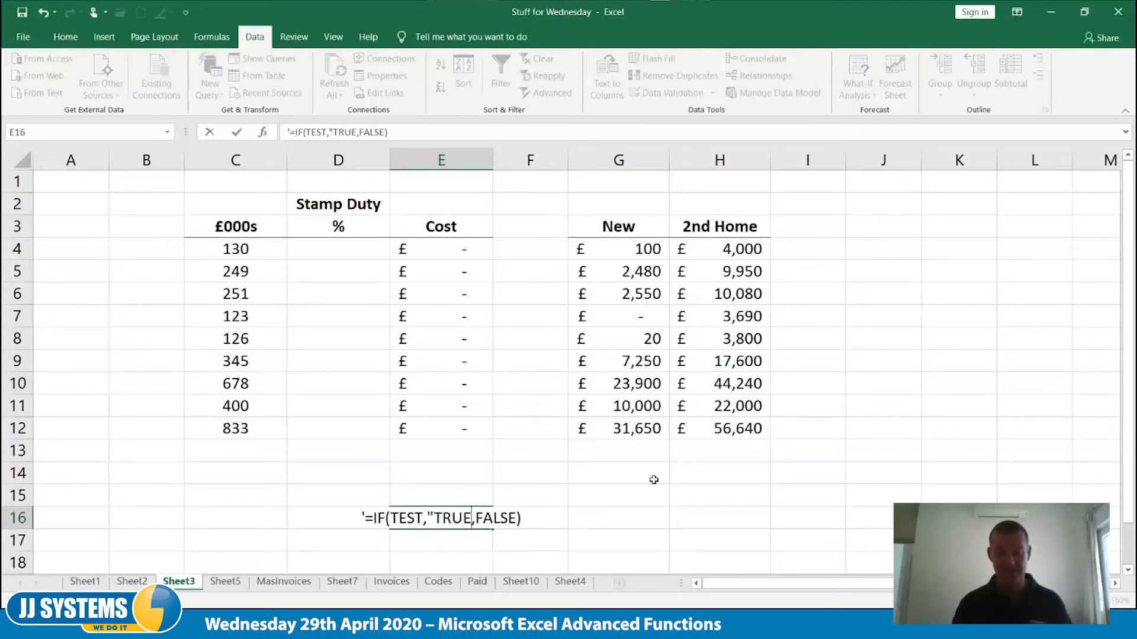
text(")
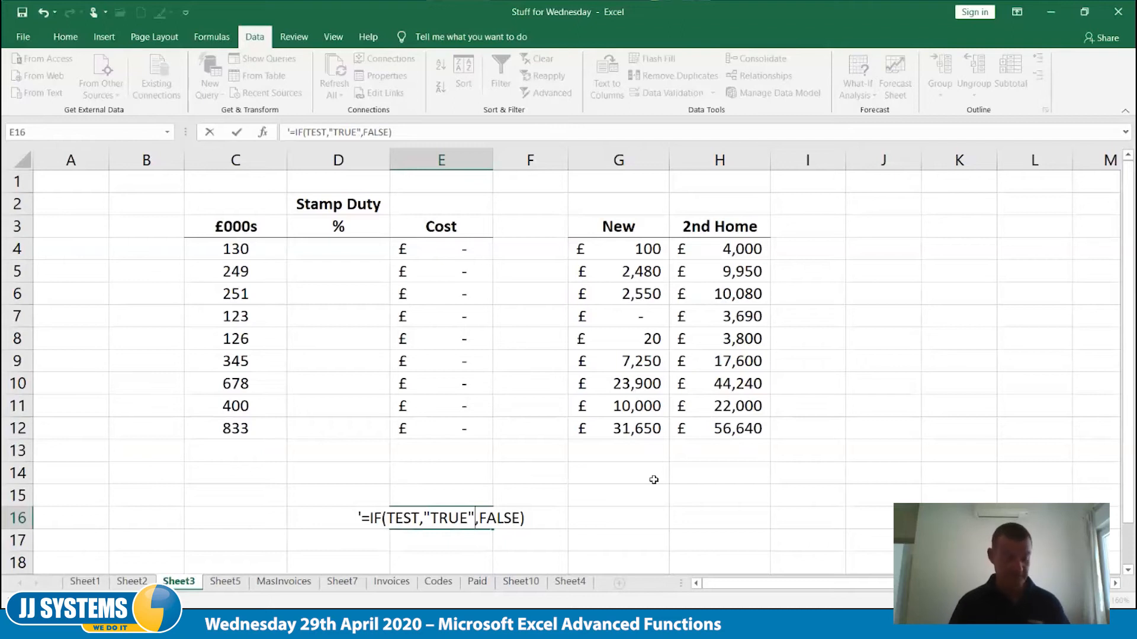
key(Tab)
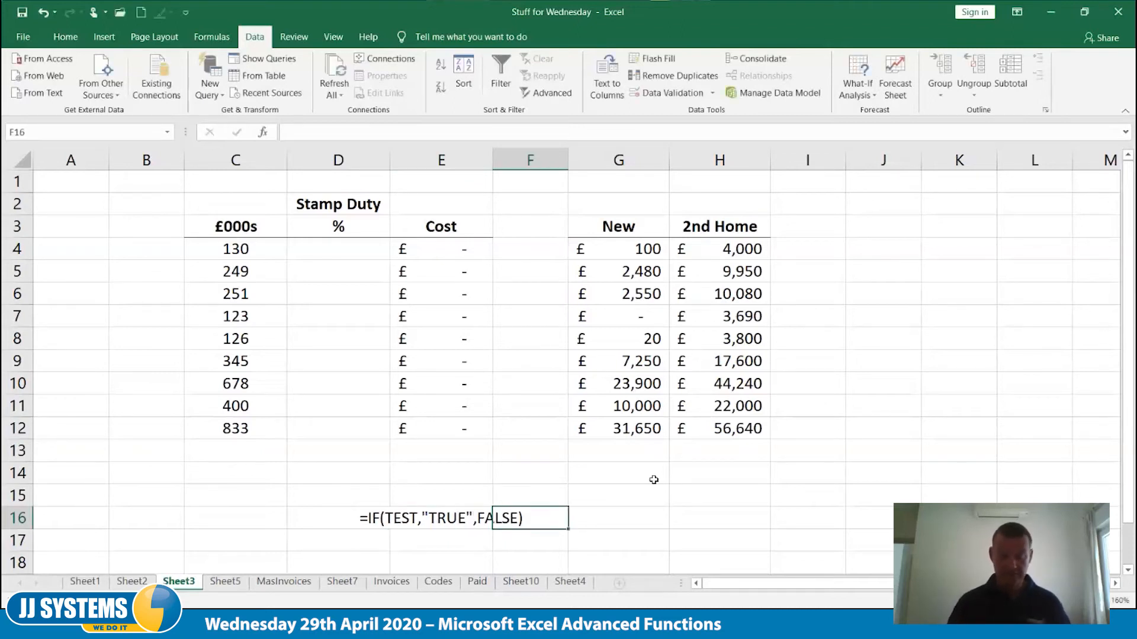
key(Left)
key(Left)
key(Left)
key(Left)
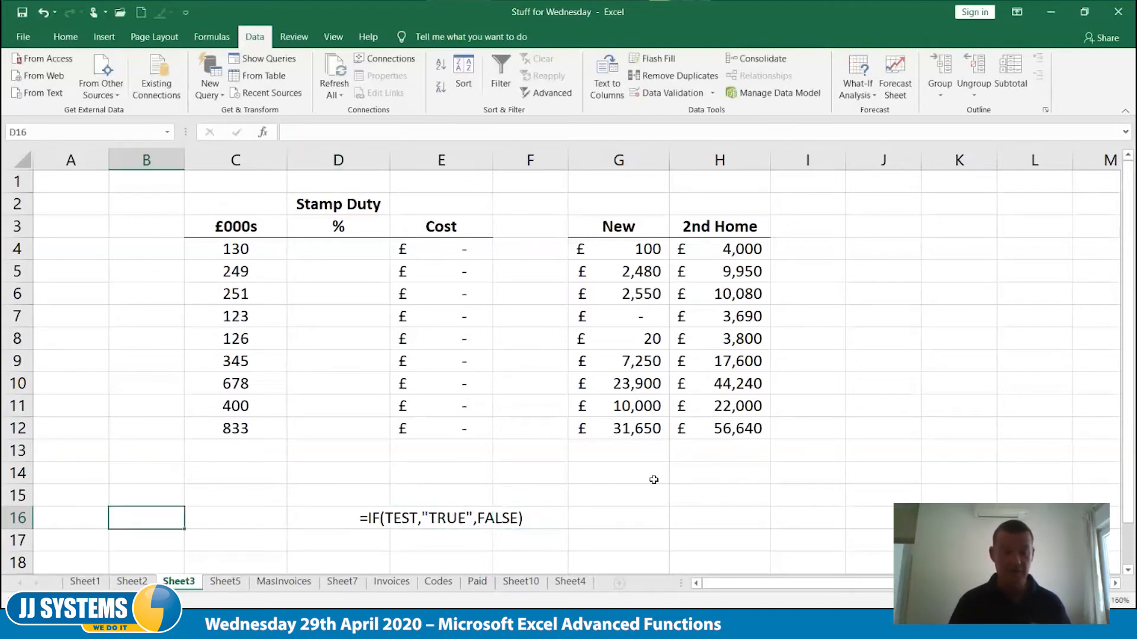
key(Right)
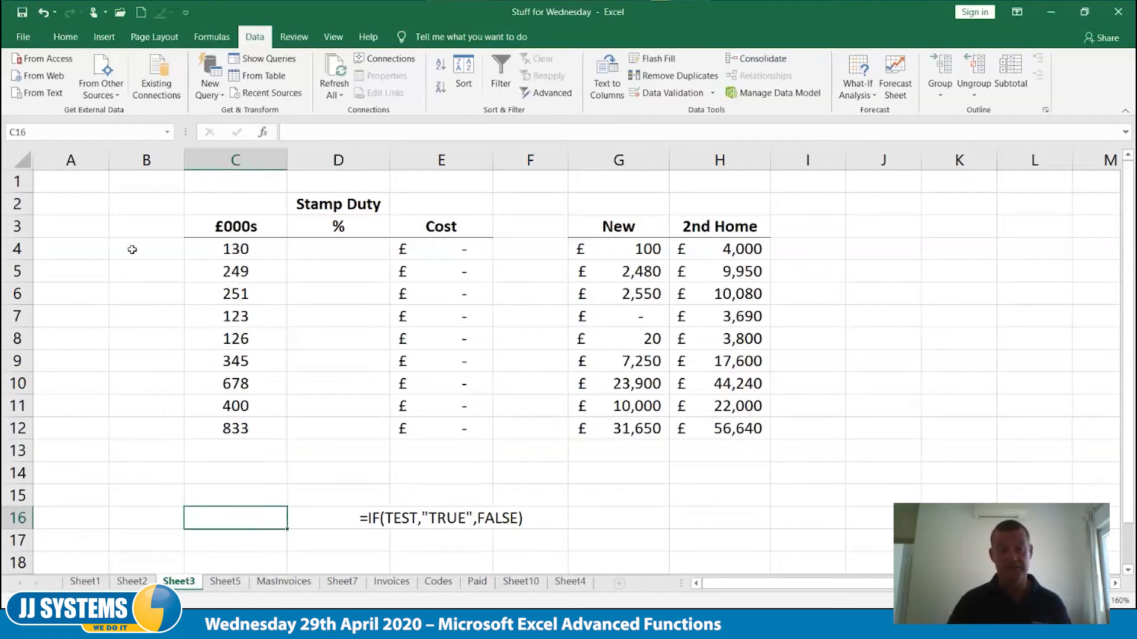
Enter =IF(C4>125,"Yes","No") in D4 under Stamp Duty %
click(339, 252)
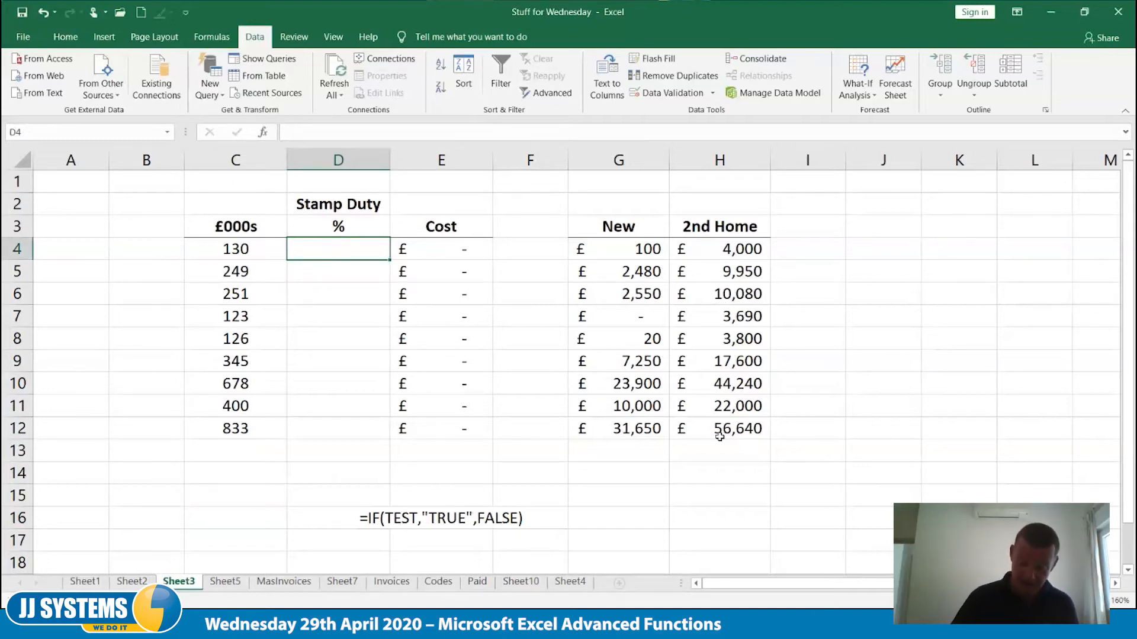
text(=if()
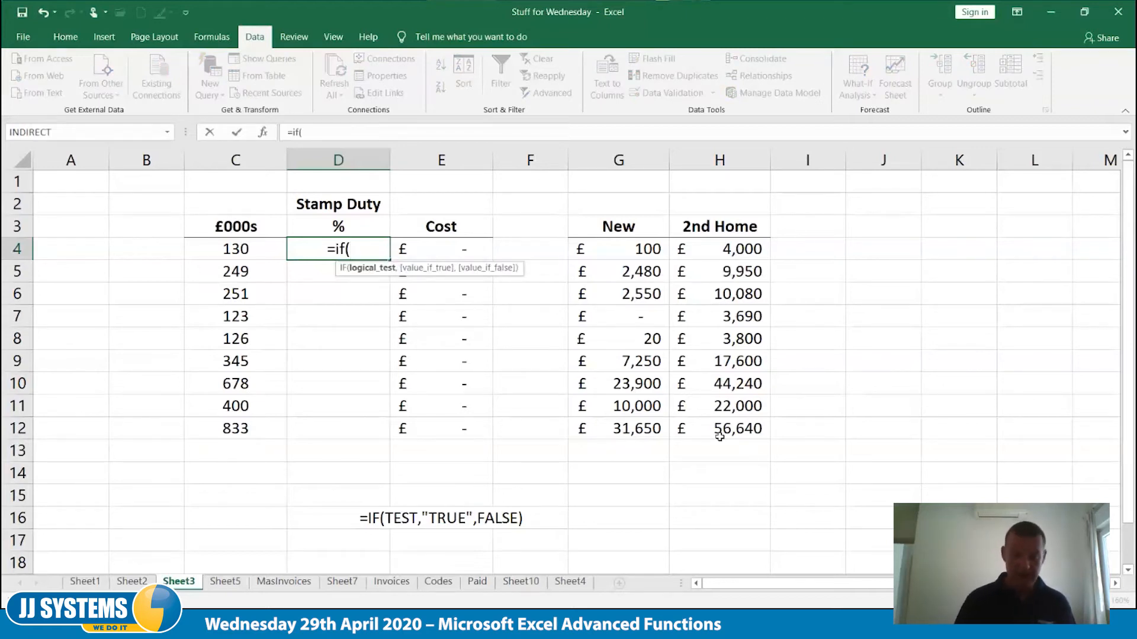
key(Left)
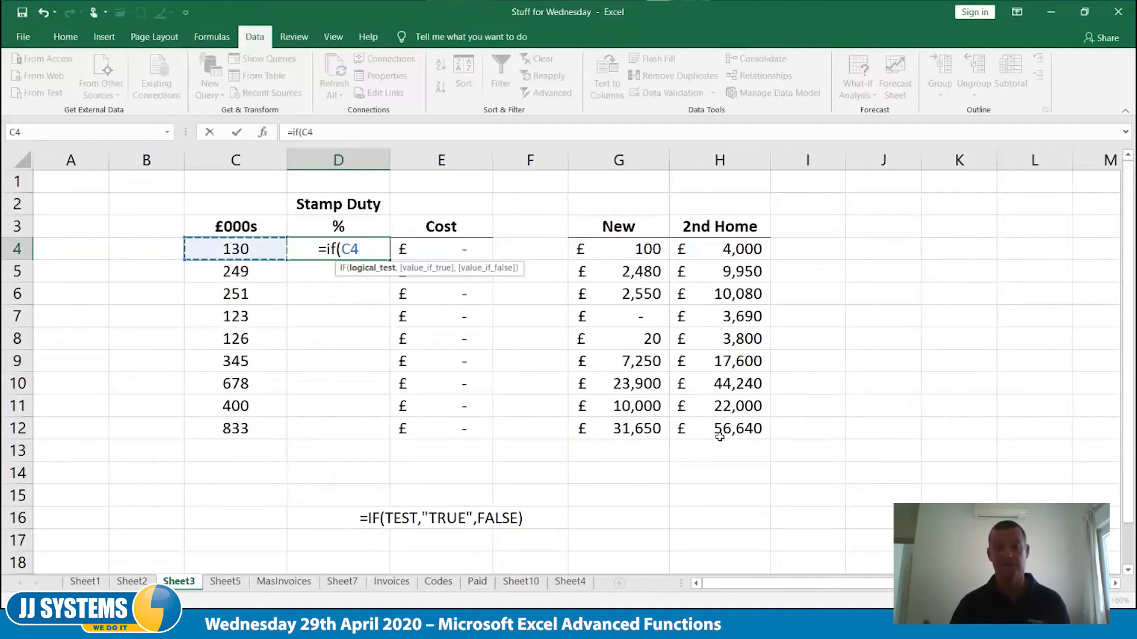
text(>125)
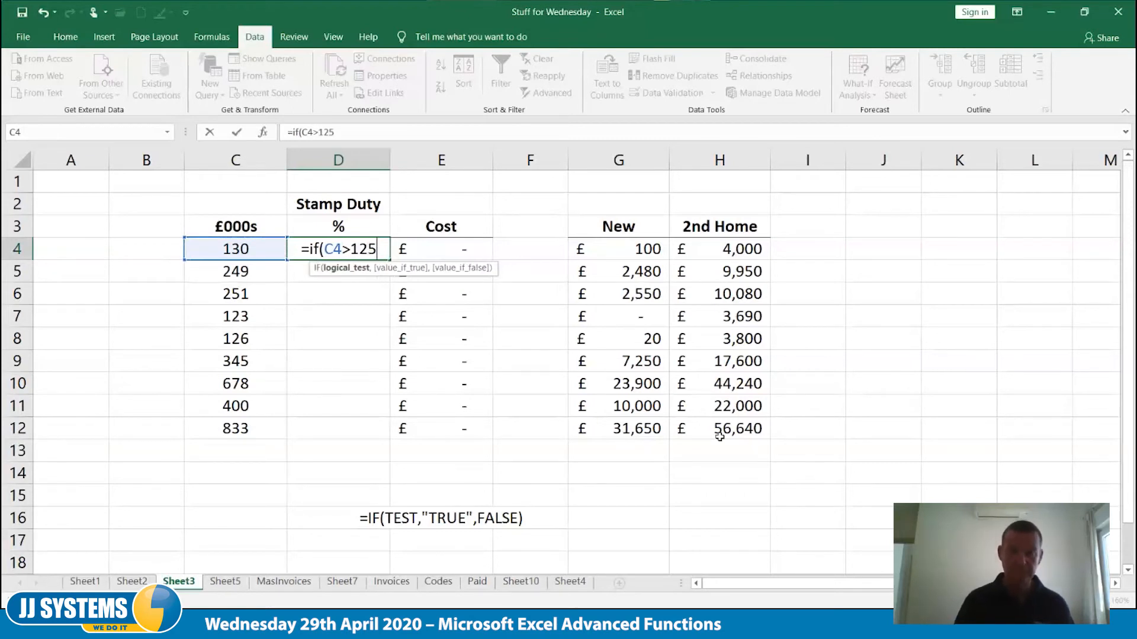
text(,)
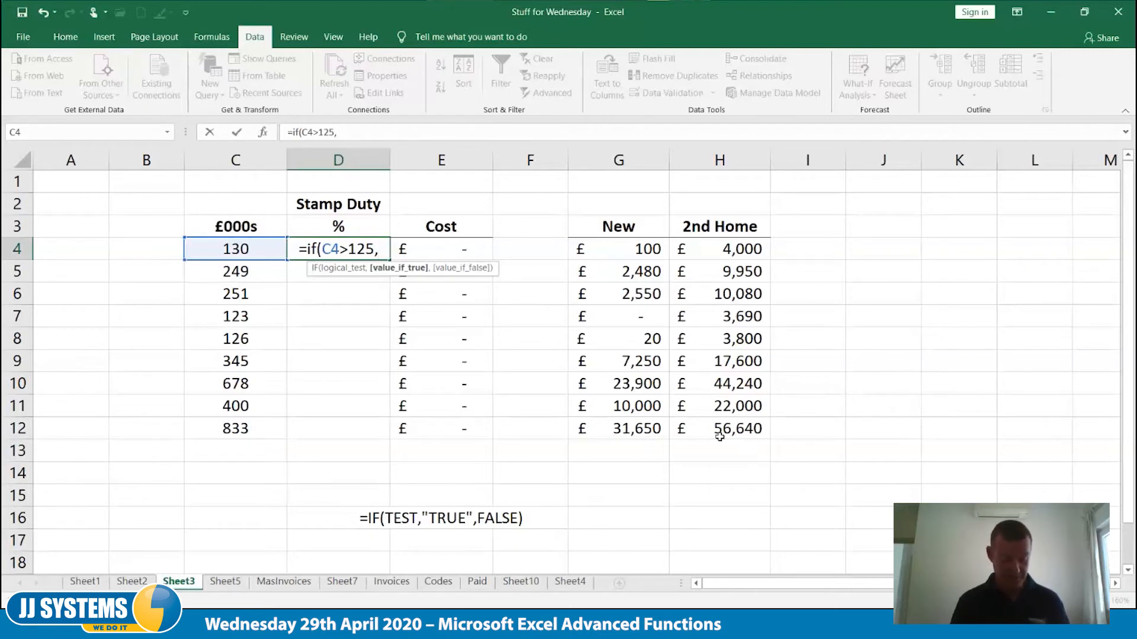
text("Yes)
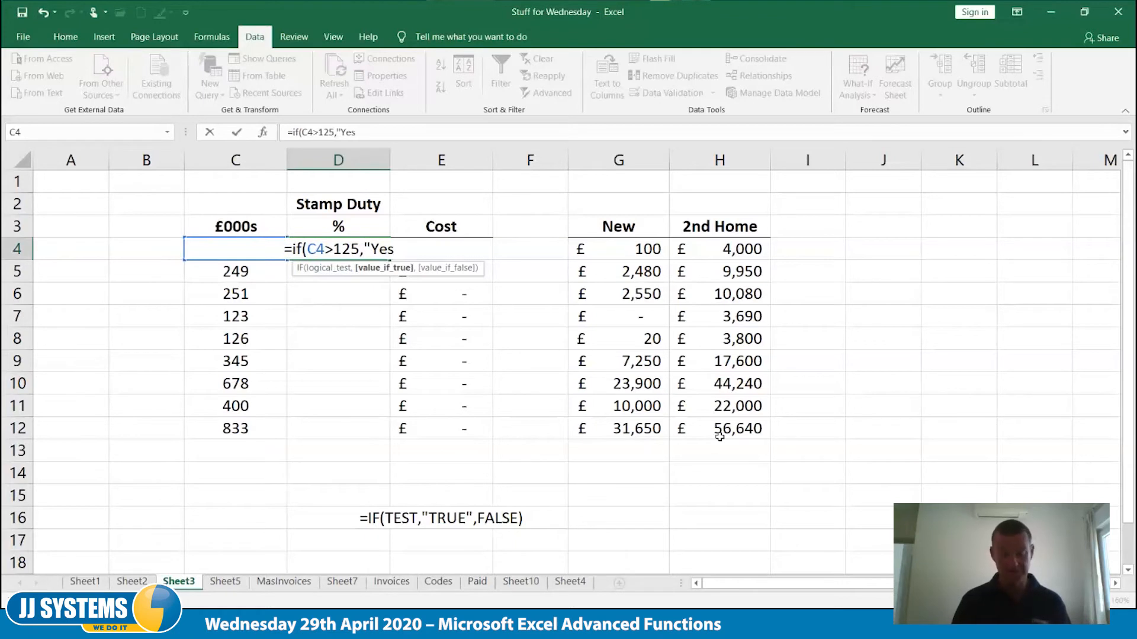
text(")
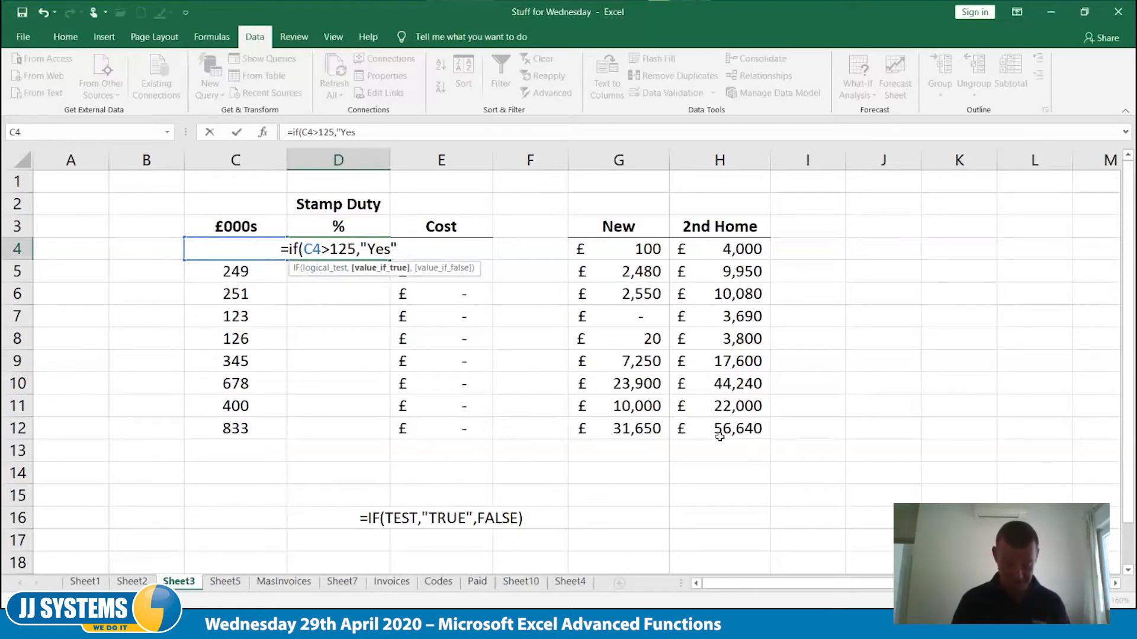
text(,)
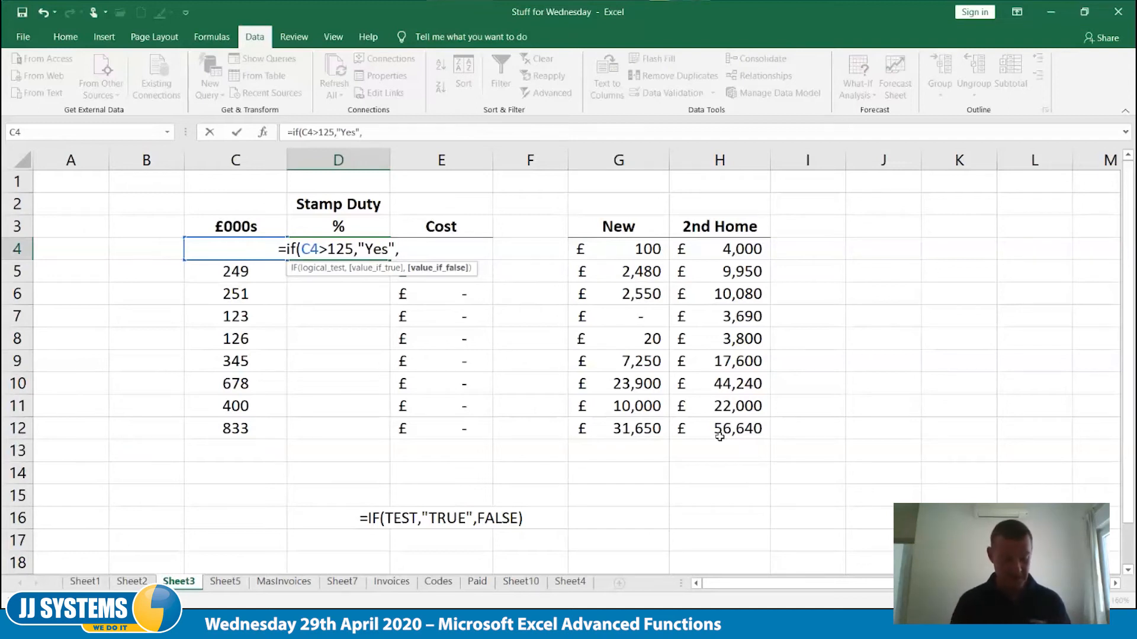
text("No)
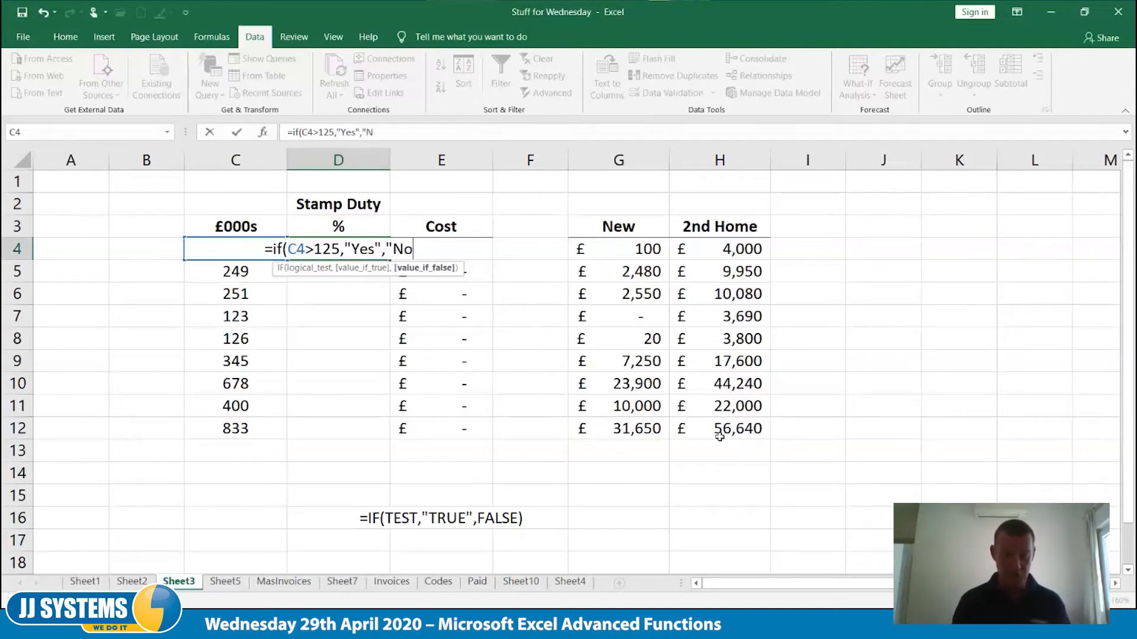
text(")
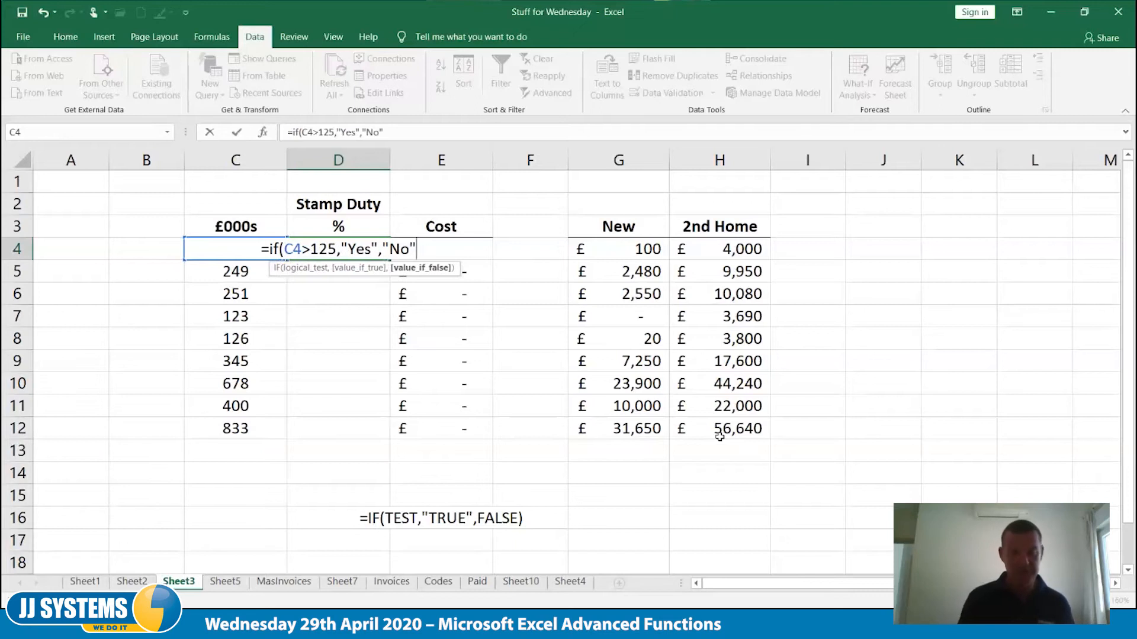
text())
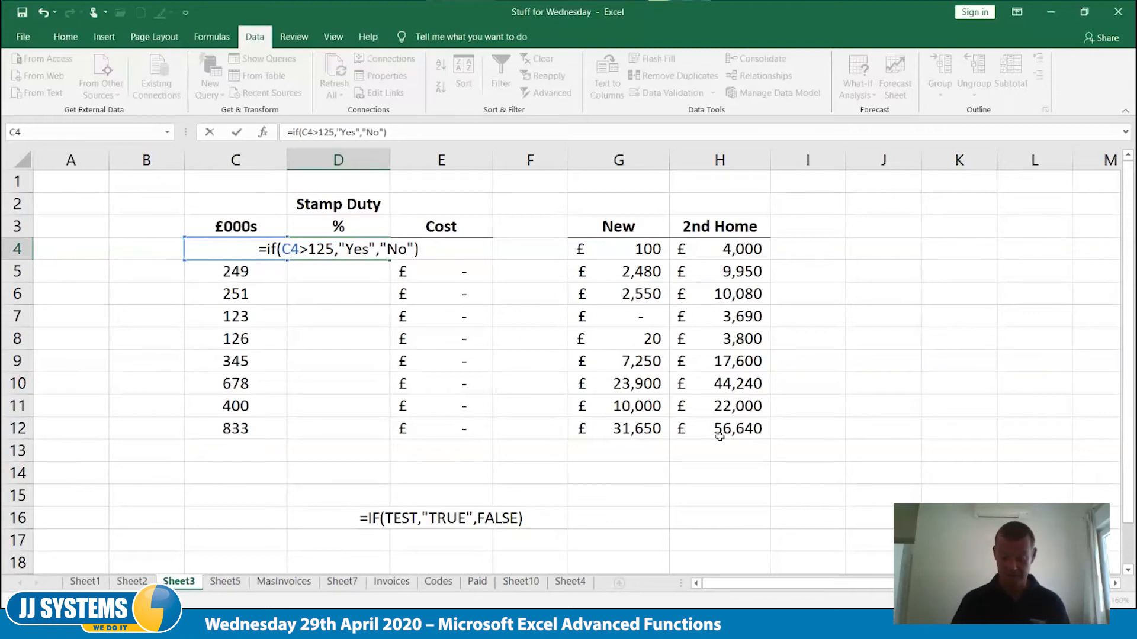
key(Tab)
Fill the IF formula from D4 down through D12
key(Left)
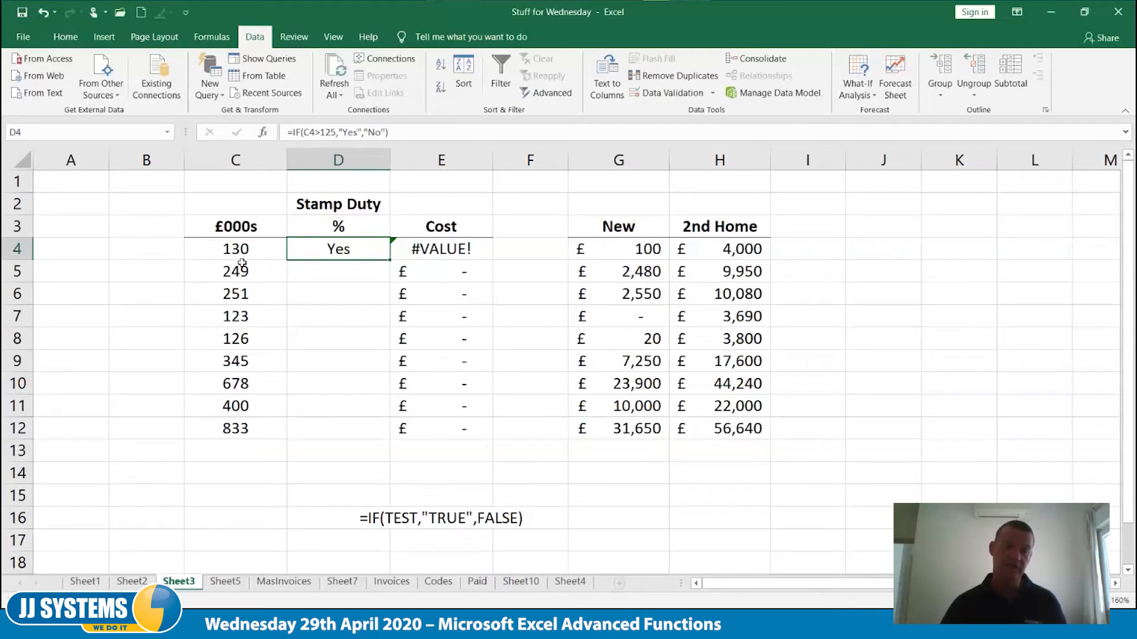
drag(389, 260, 385, 437)
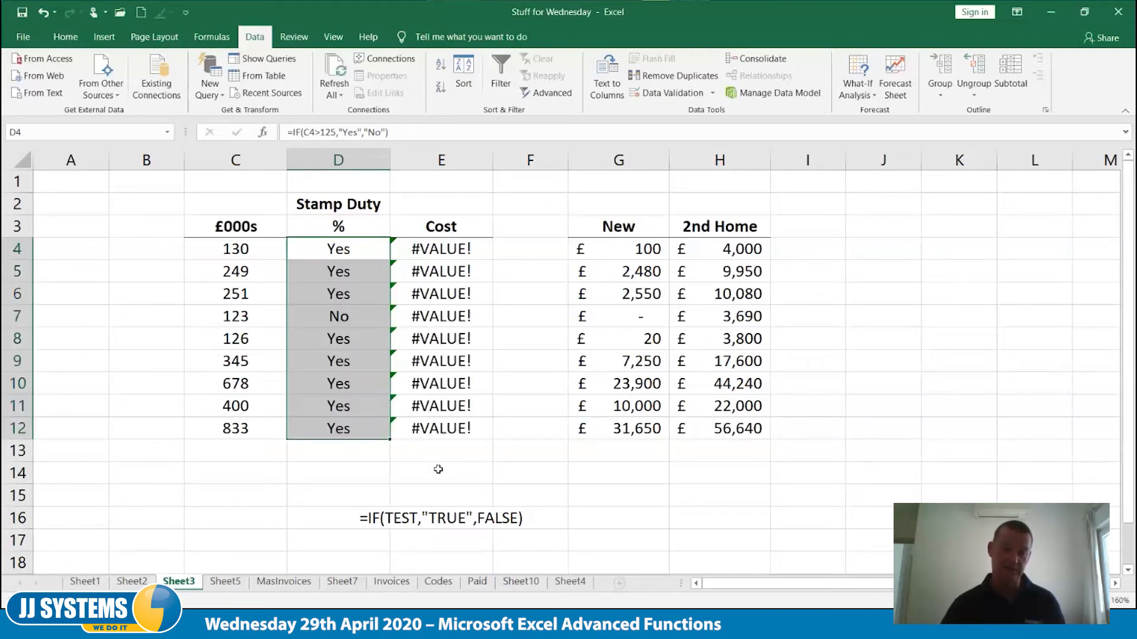
click(438, 469)
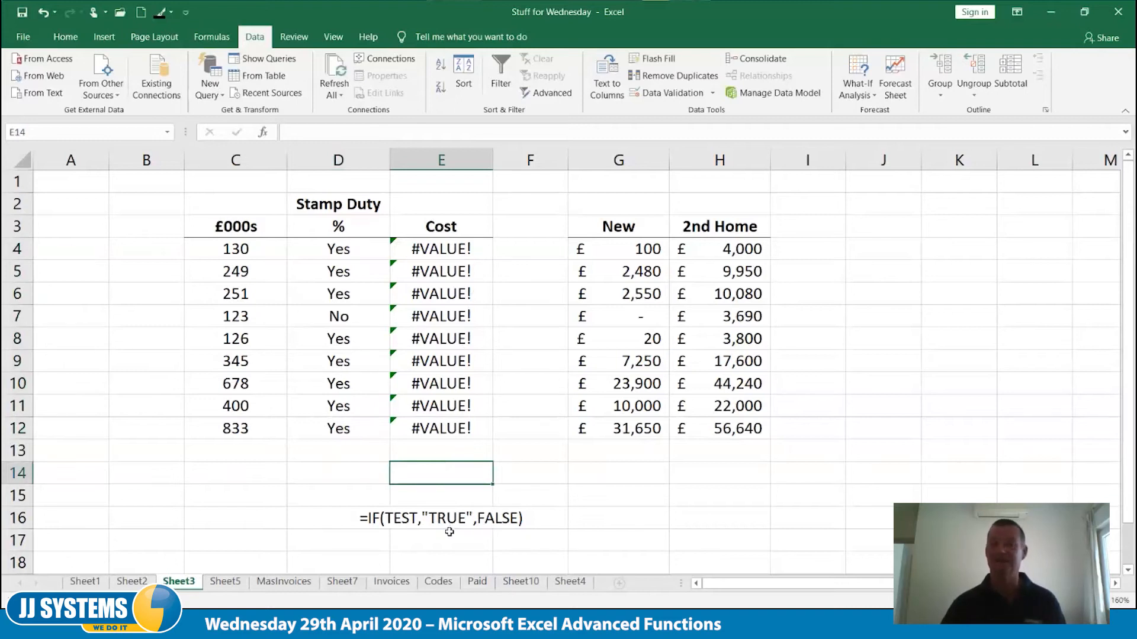
Check the IF formula in D12 and clear the Yes/No formulas from D4:D12
double_click(351, 427)
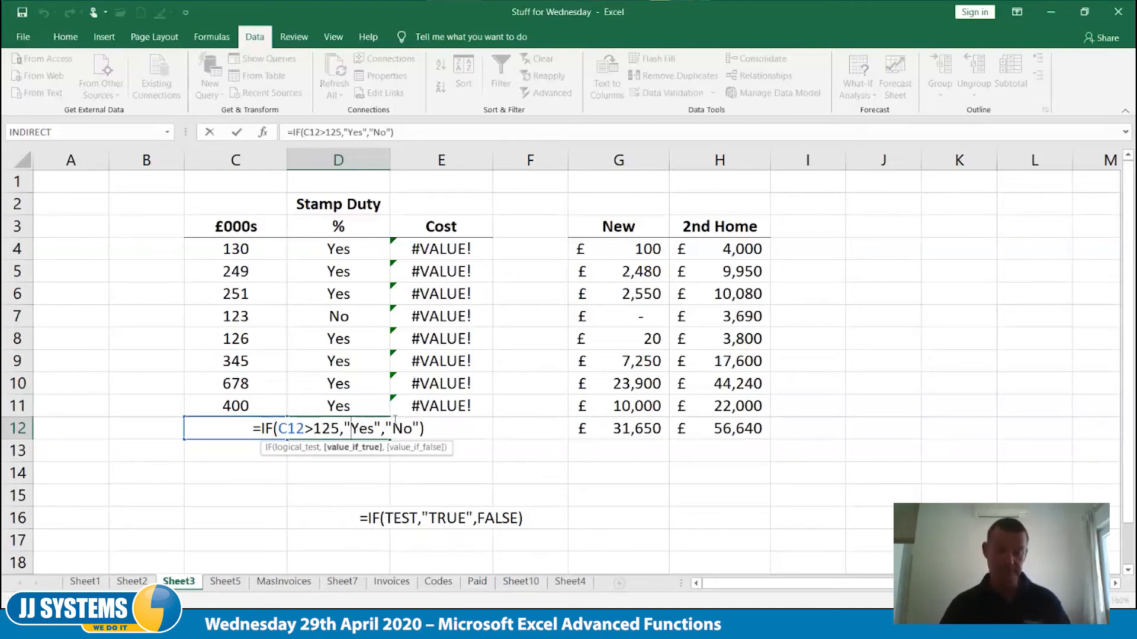
key(ctrl+Return)
drag(347, 253, 344, 424)
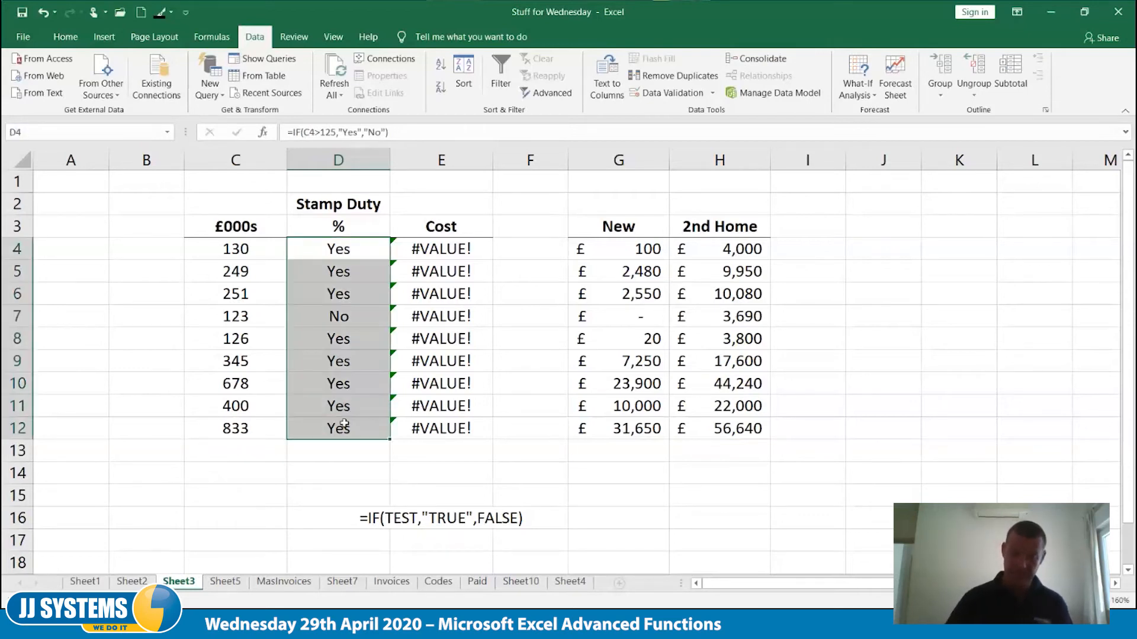
key(Delete)
click(350, 471)
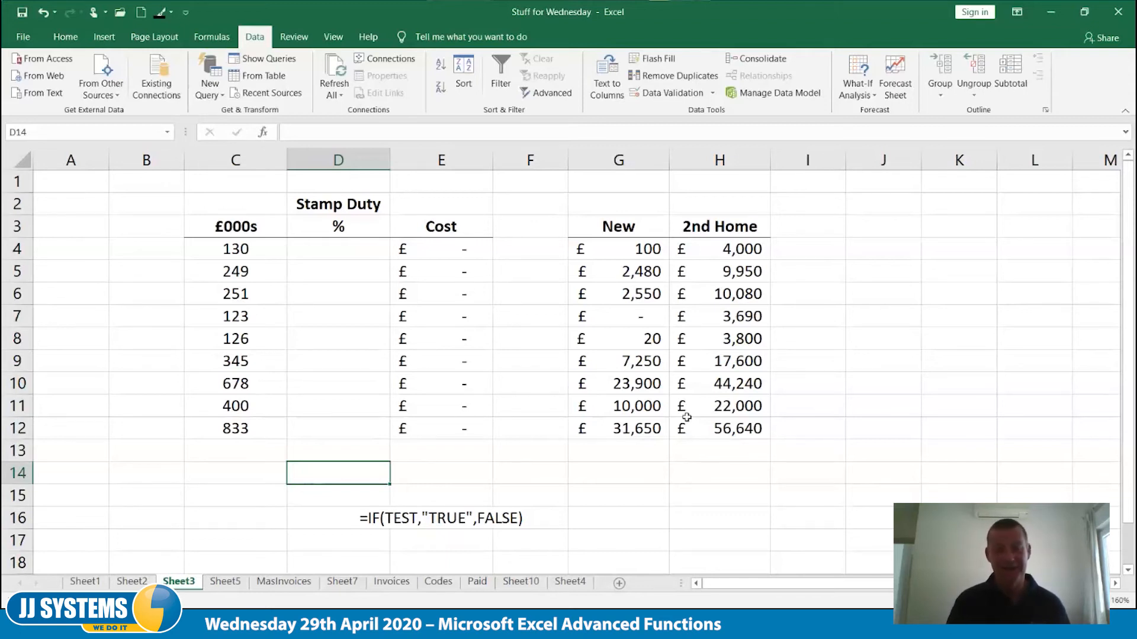
Delete the IF syntax note from E16
key(Down)
key(Down)
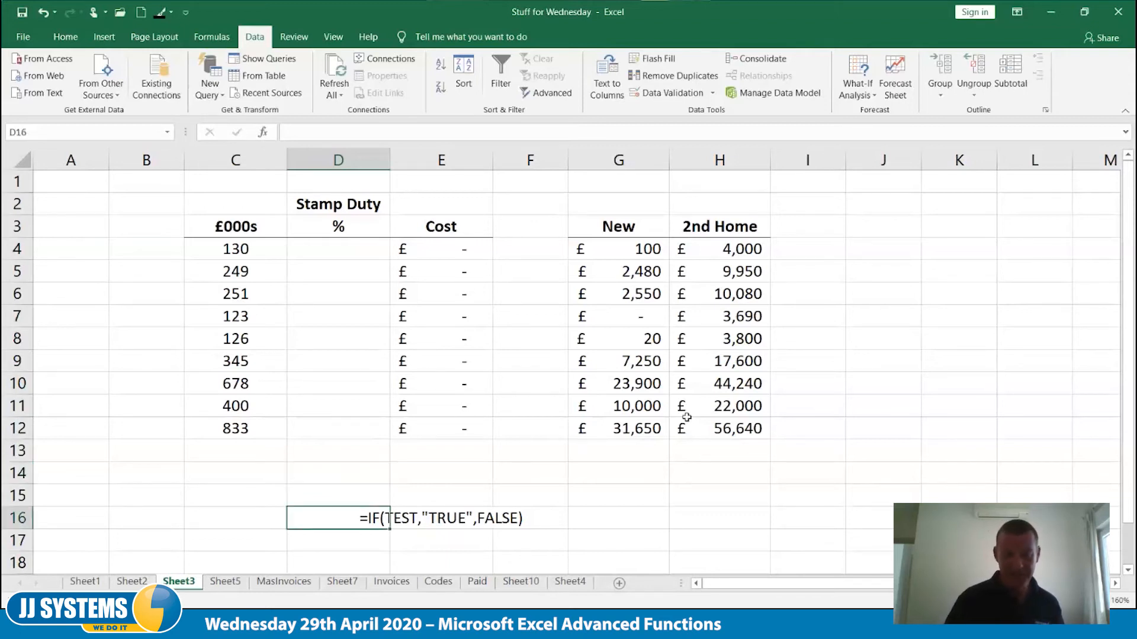
key(Right)
key(Delete)
key(Up)
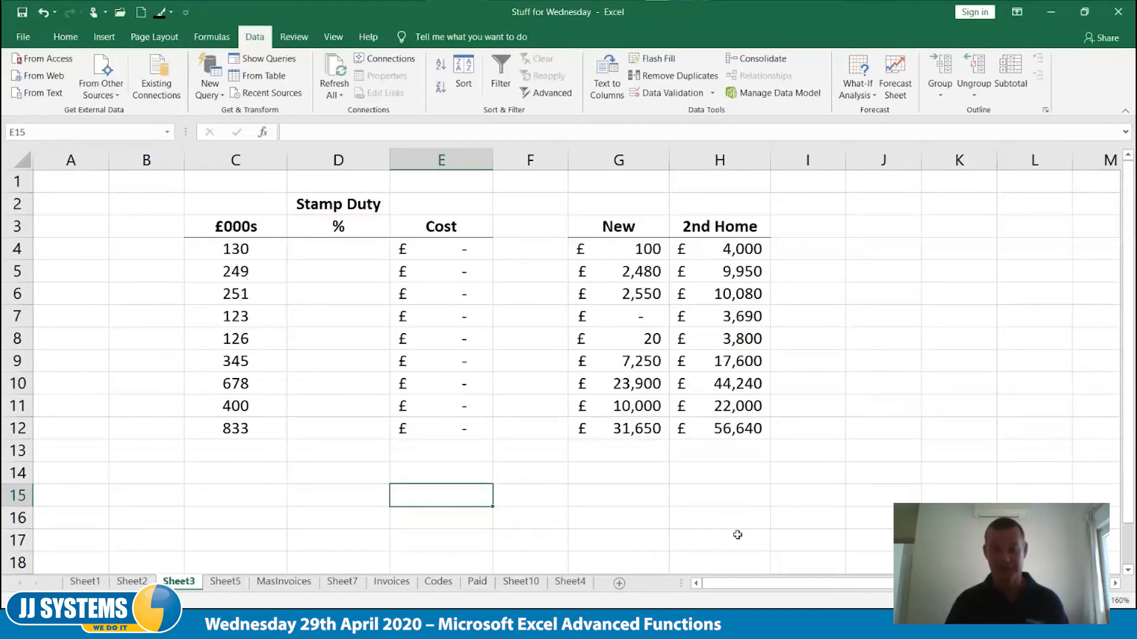
Examine the nested IF formulas in H12 and H4 of the 2nd Home column
double_click(733, 429)
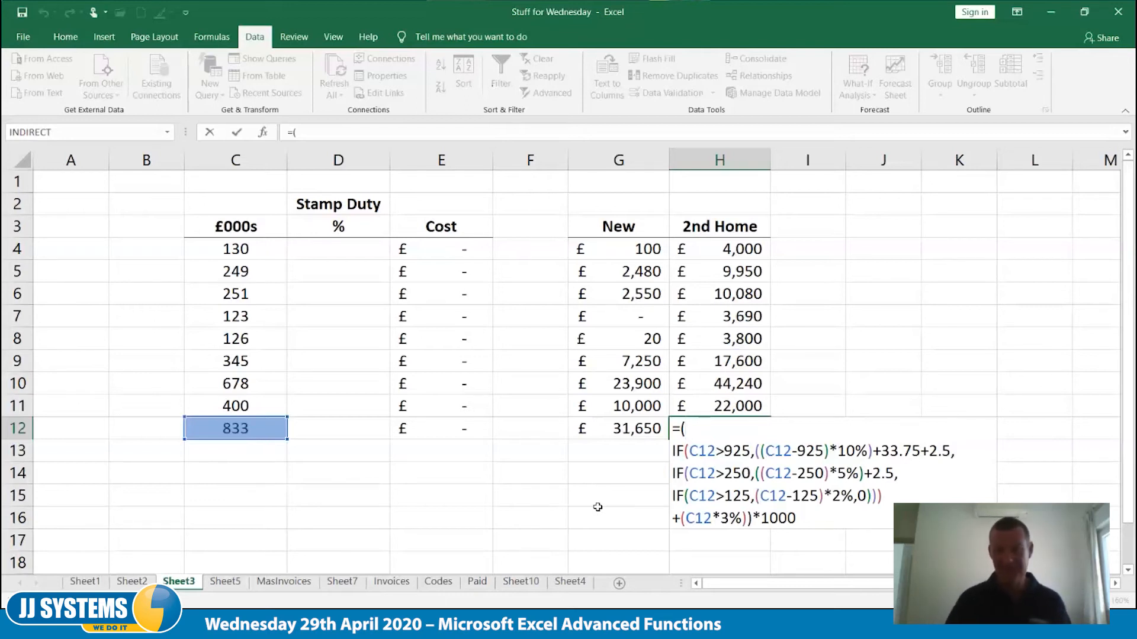
key(ctrl+Return)
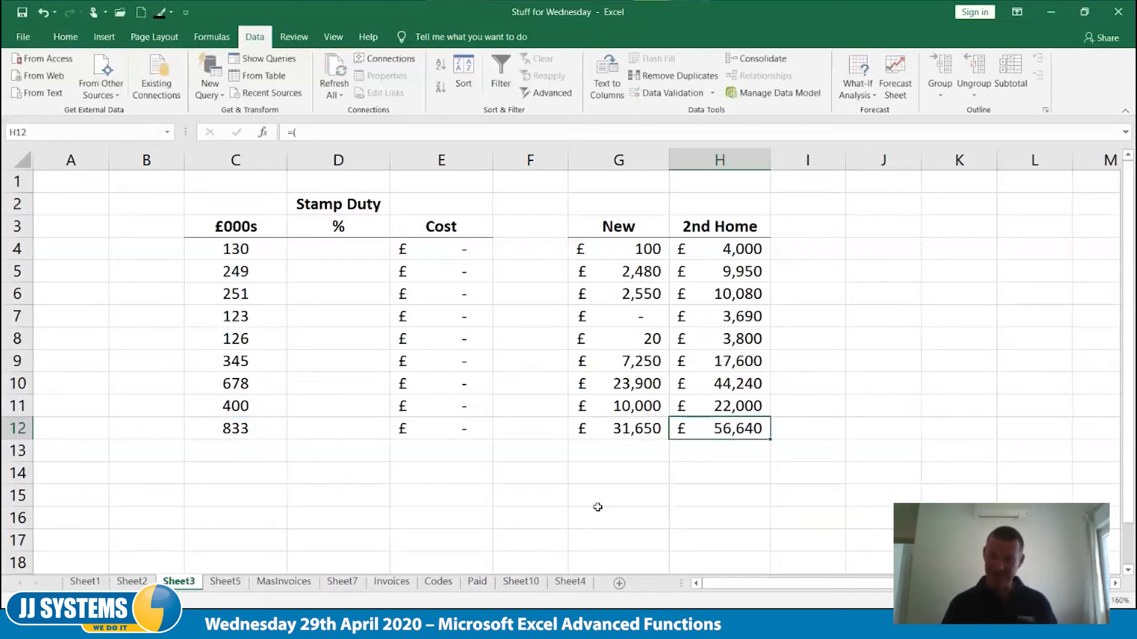
key(Up)
key(Up)
key(Up)
key(Up)
key(Up)
key(Up)
key(Up)
key(Up)
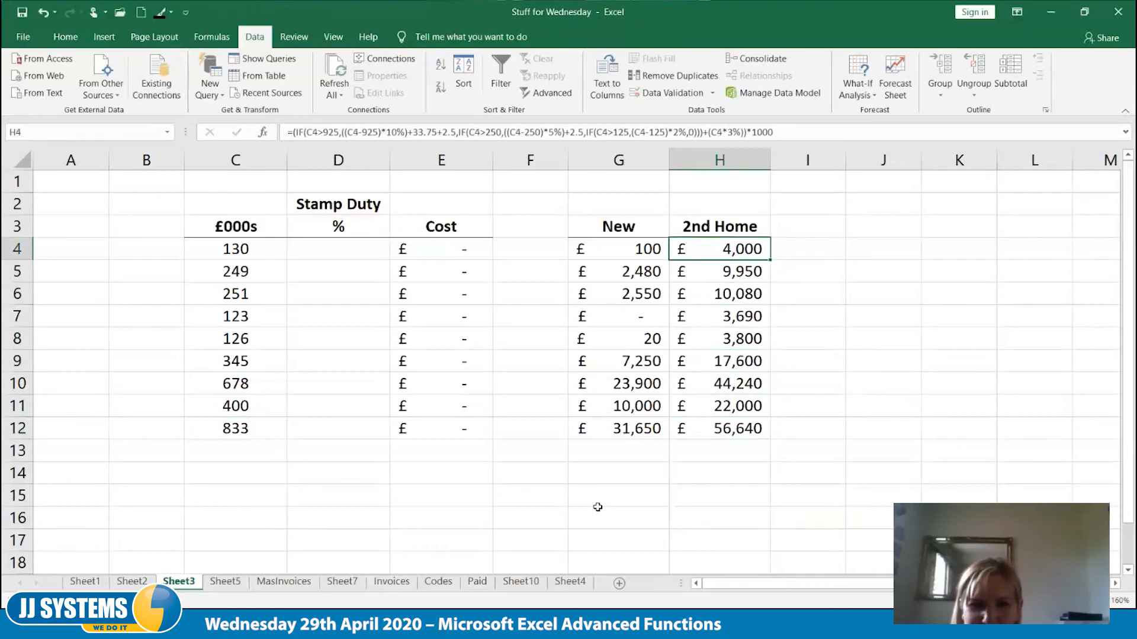
key(F2)
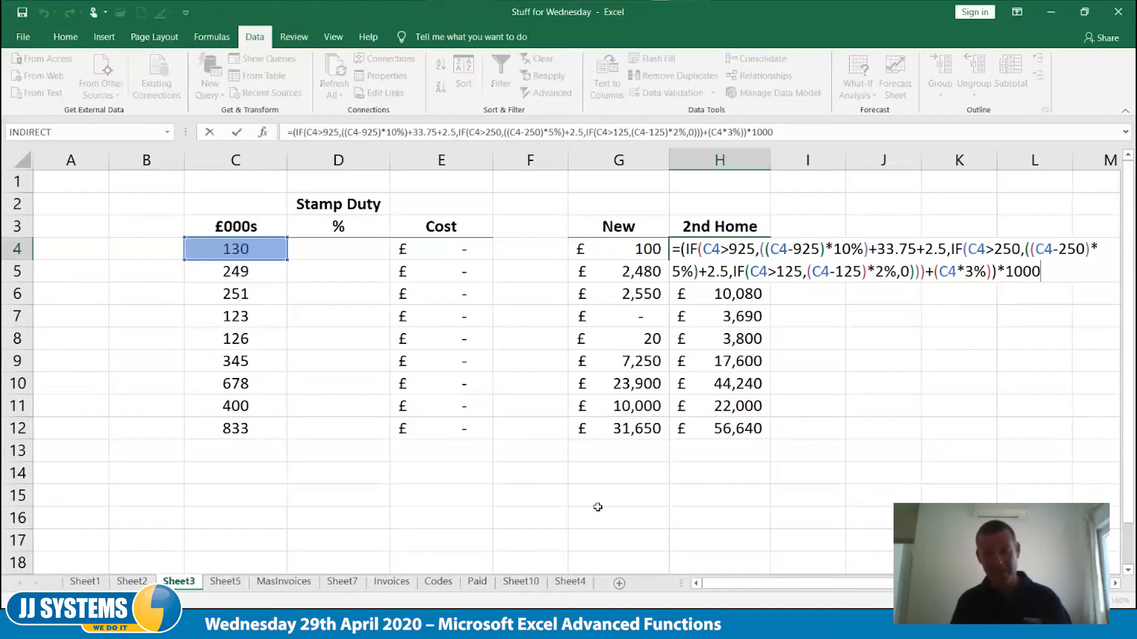
key(ctrl+Return)
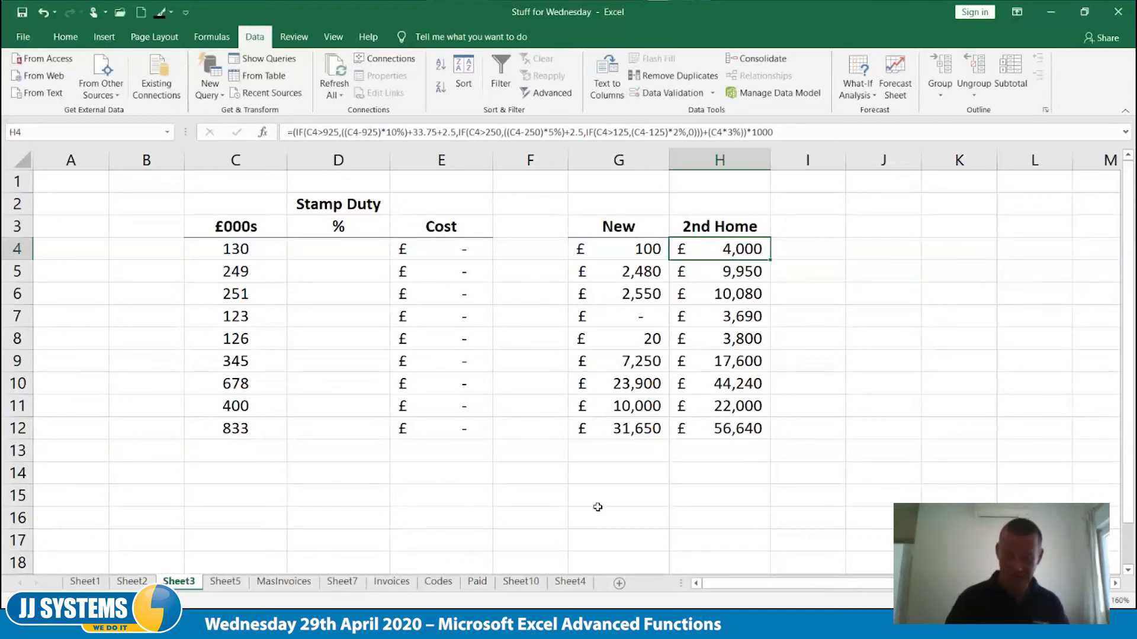
key(Left)
key(Left)
key(Left)
key(Left)
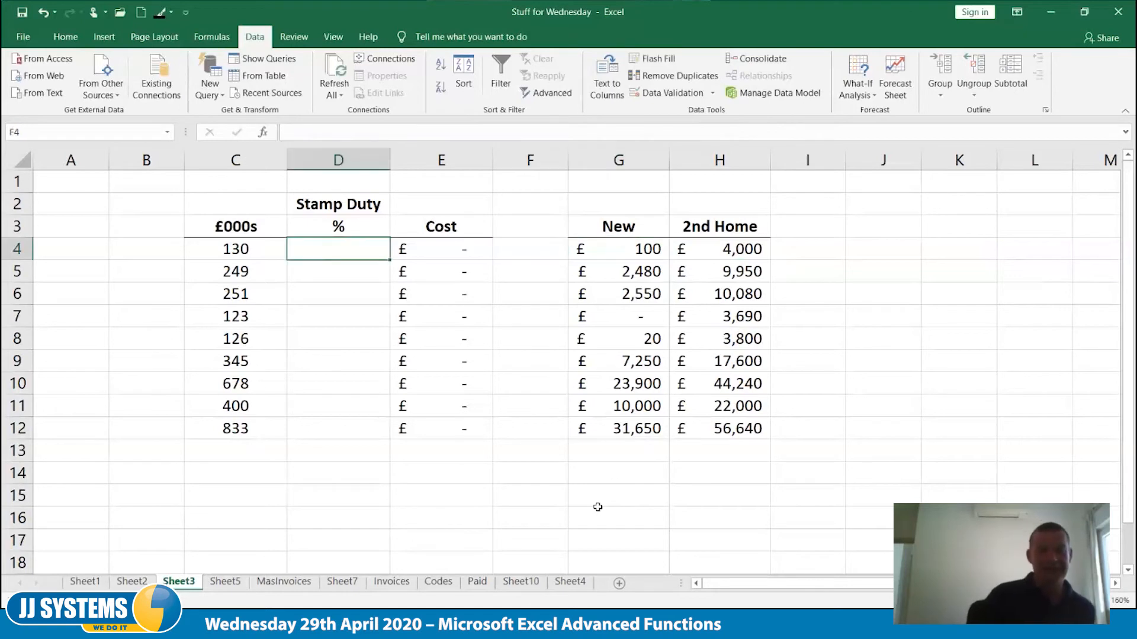
key(Left)
key(Down)
key(Down)
key(Down)
key(Down)
key(Down)
key(Down)
key(Down)
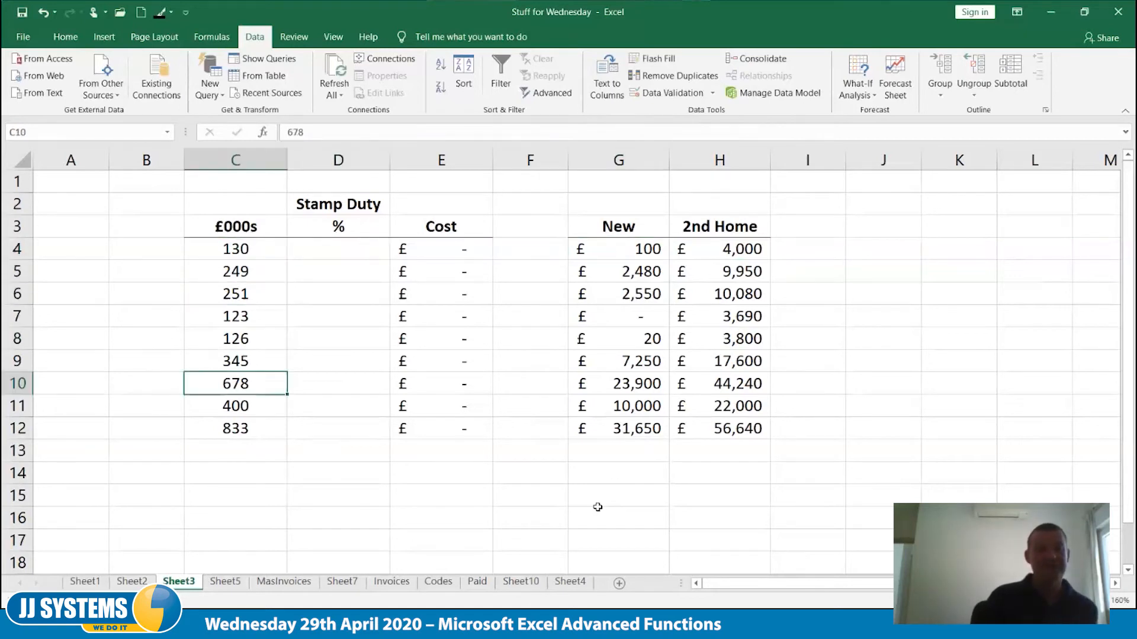
key(Up)
key(Up)
key(Up)
key(Up)
key(Up)
key(Up)
key(Up)
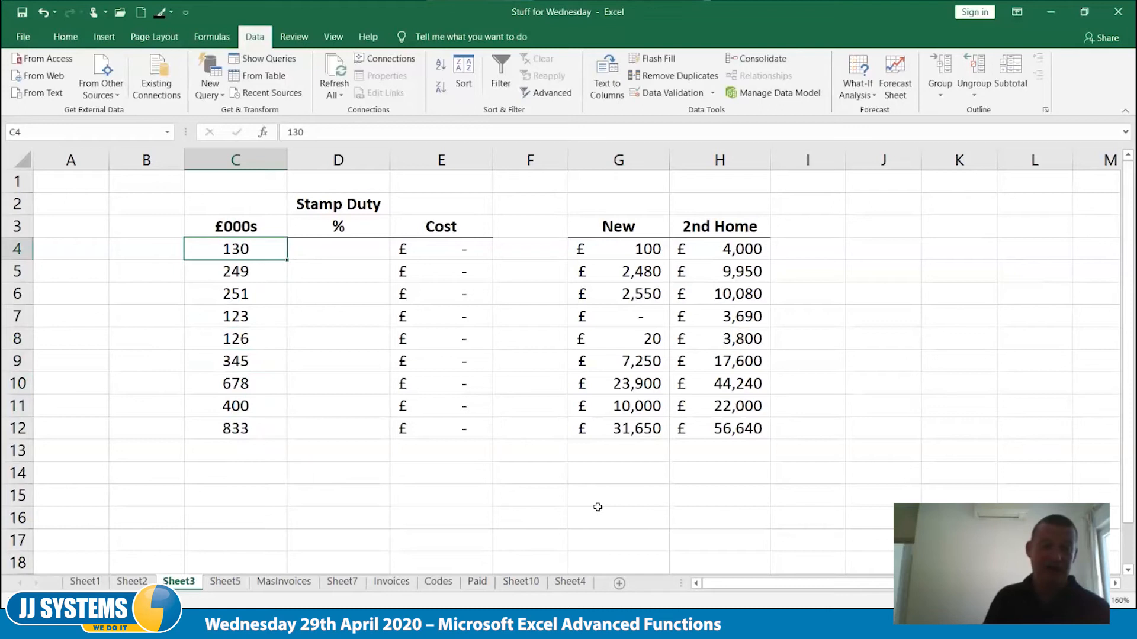
key(Down)
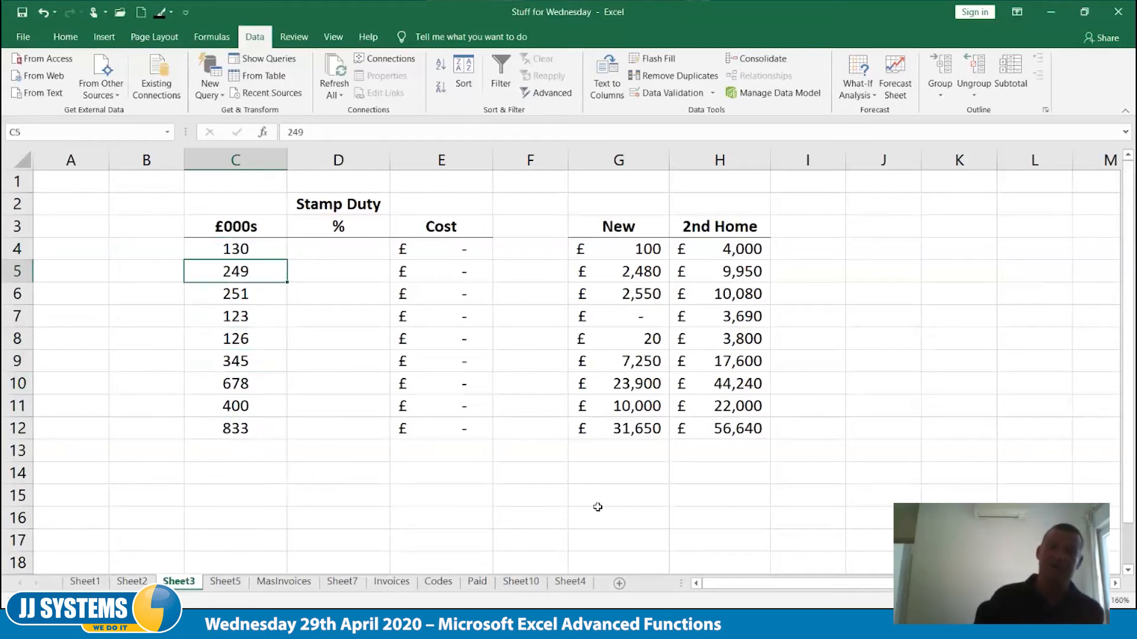
key(Down)
key(Down)
key(Down)
key(Up)
key(Up)
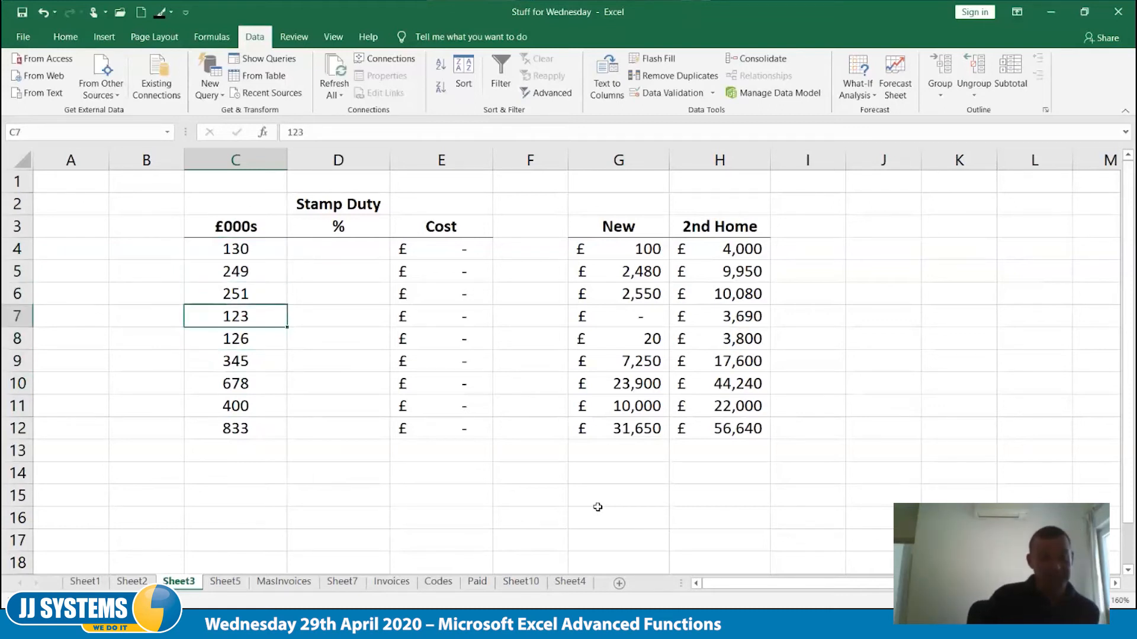
key(Down)
key(Down)
key(Down)
key(Down)
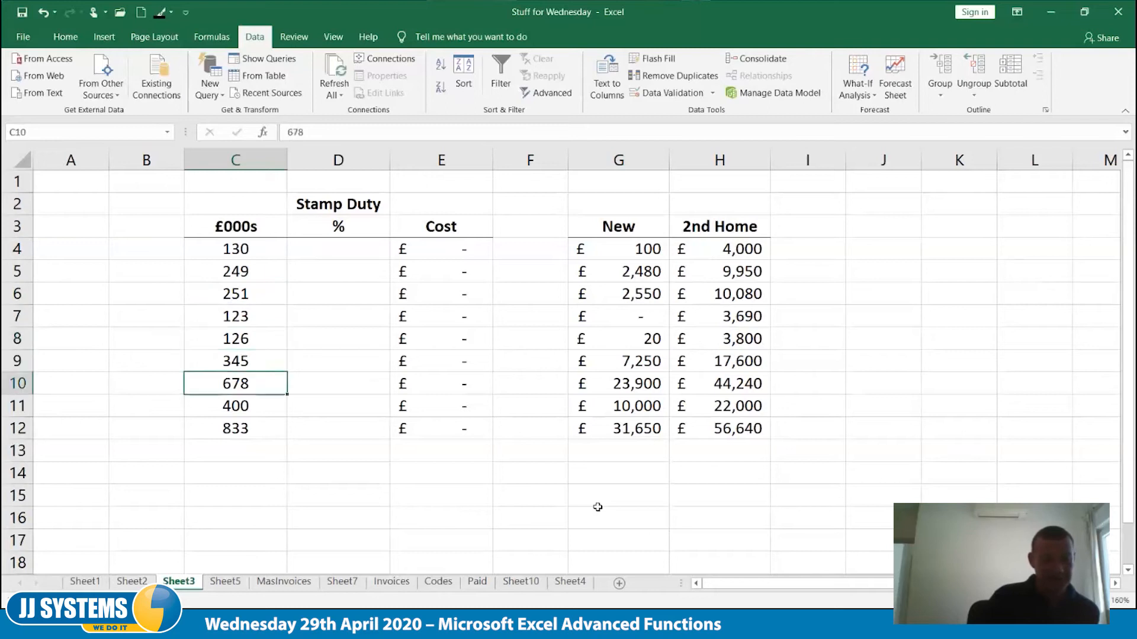
key(Right)
key(Left)
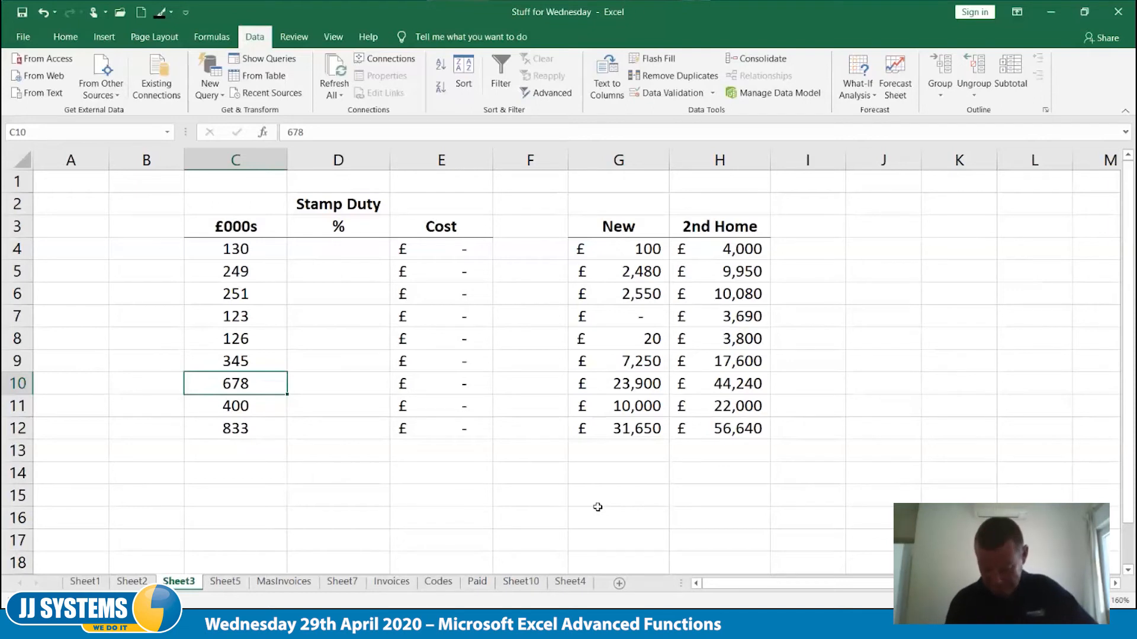
key(Right)
key(Up)
key(Up)
key(Up)
key(Up)
key(Up)
key(Up)
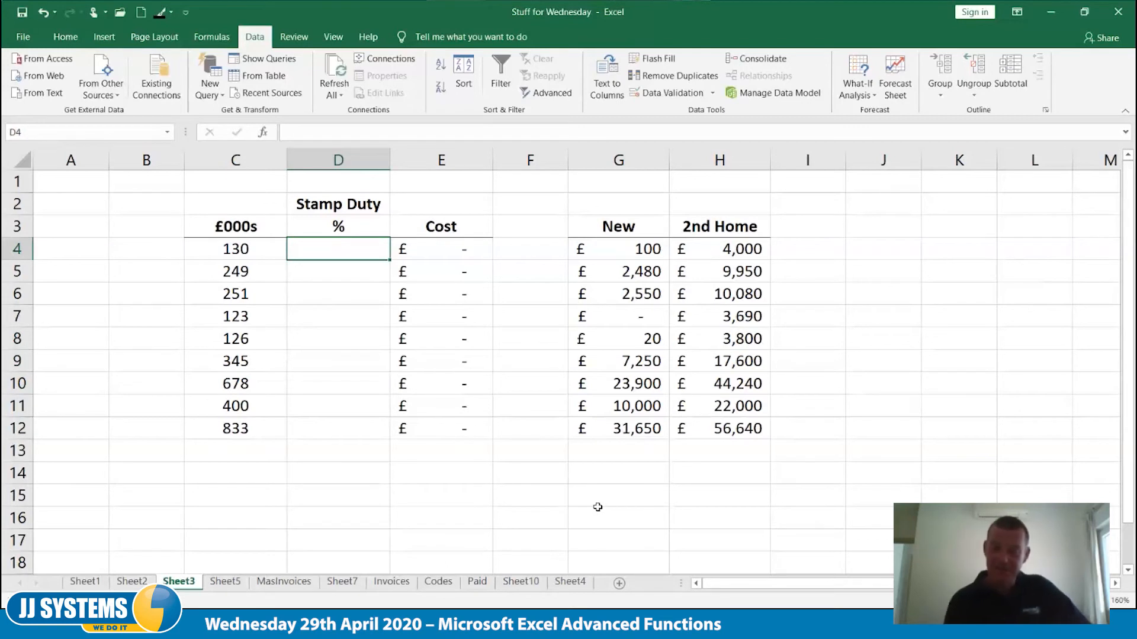
click(971, 221)
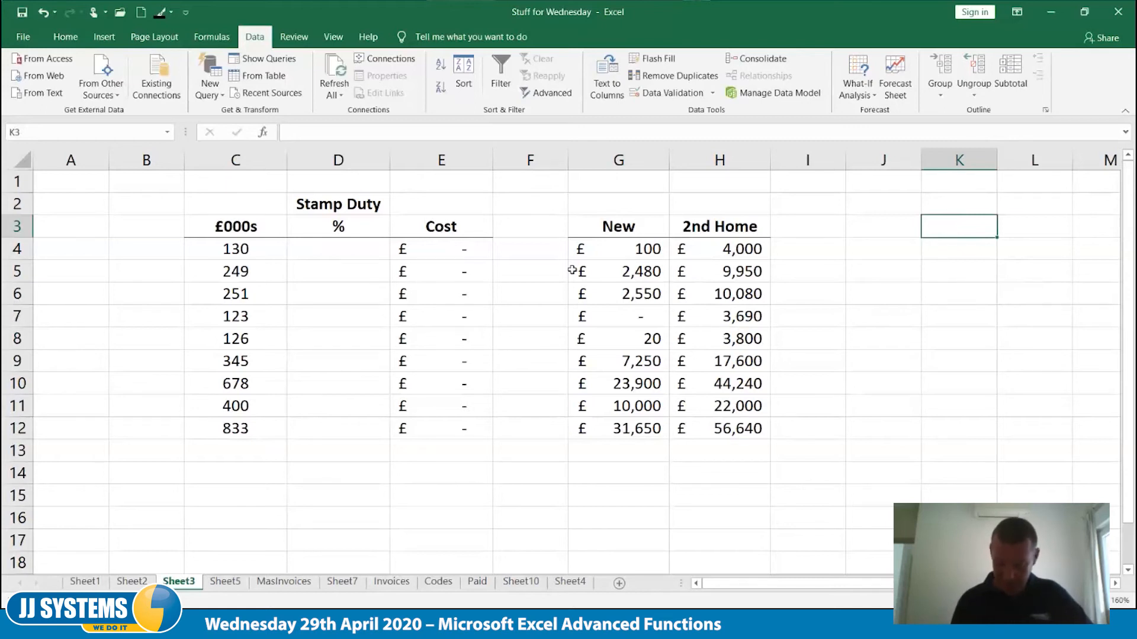
text(>125)
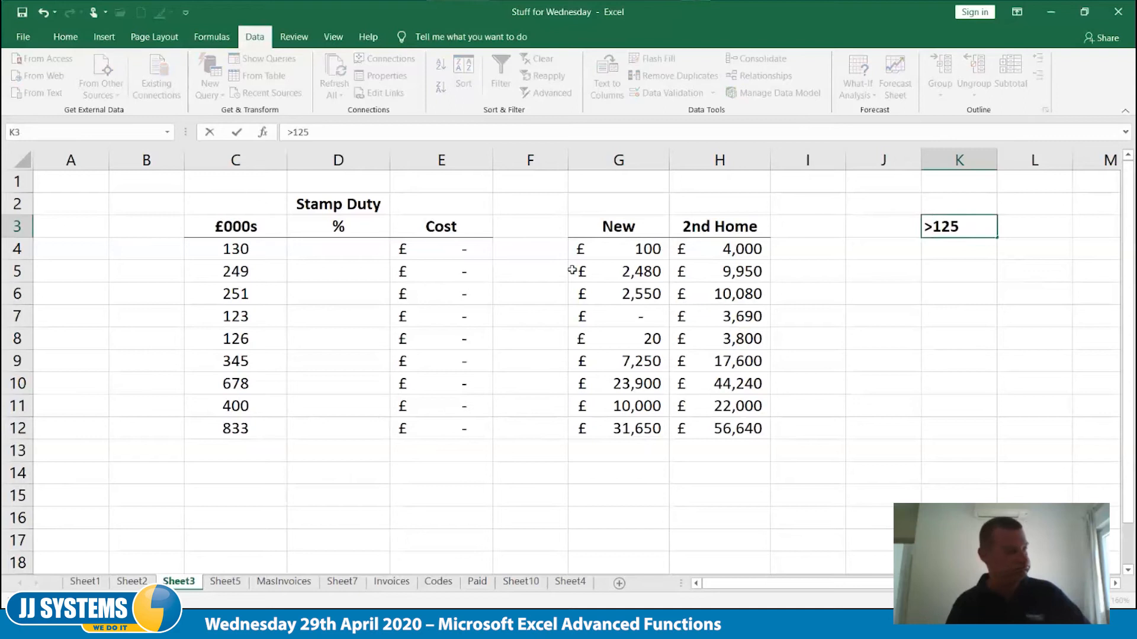
key(Escape)
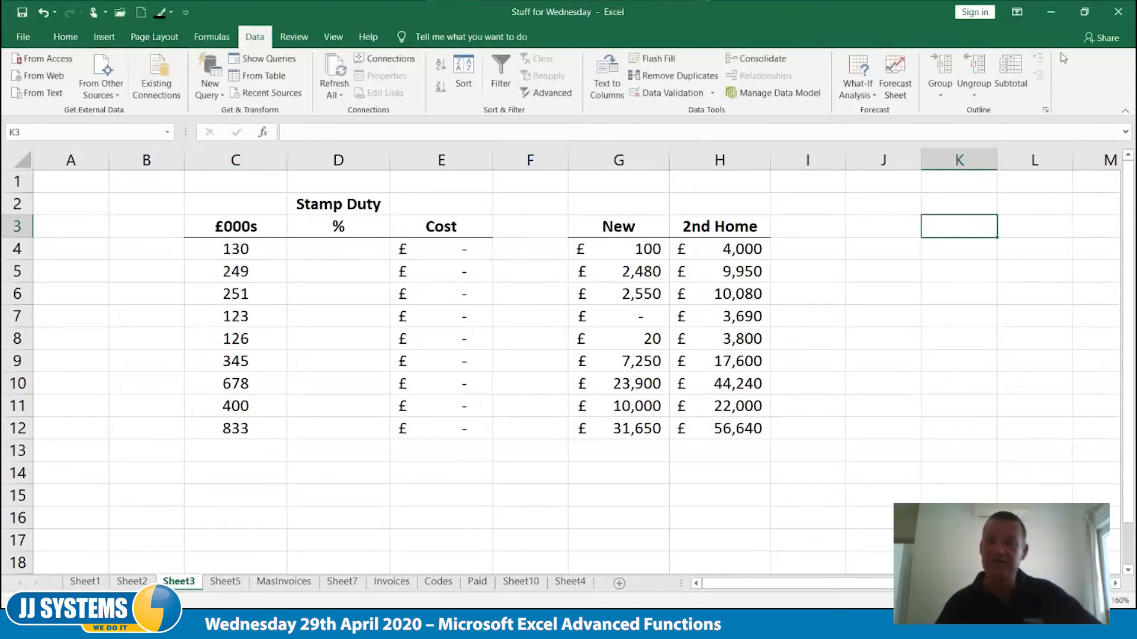
Close the Stuff for Wednesday workbook without saving its changes
click(138, 12)
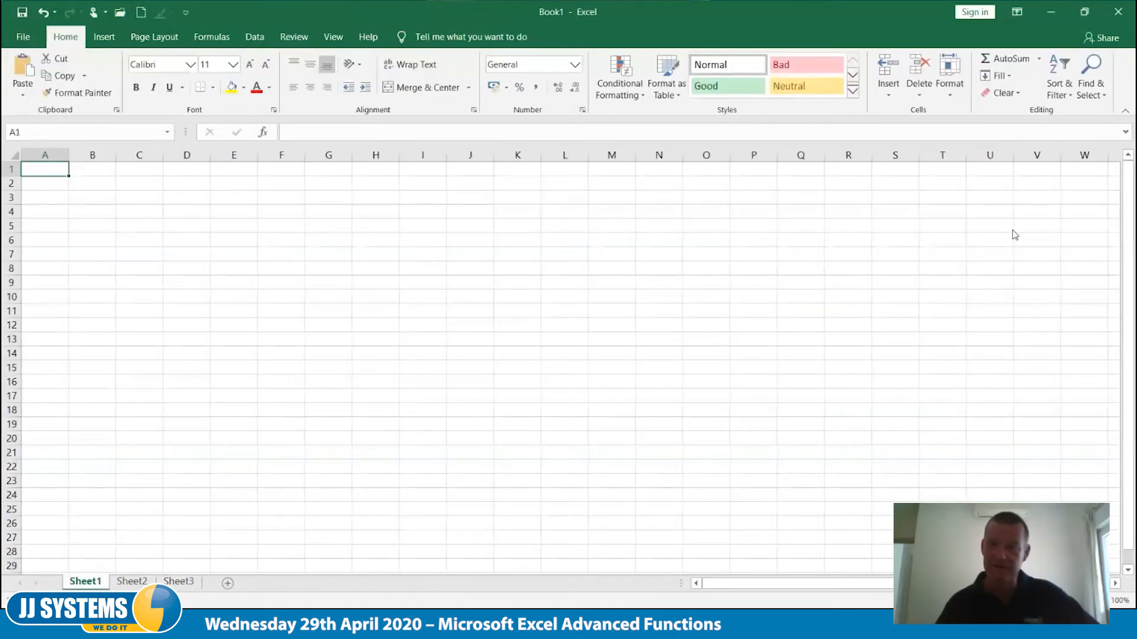
click(1057, 16)
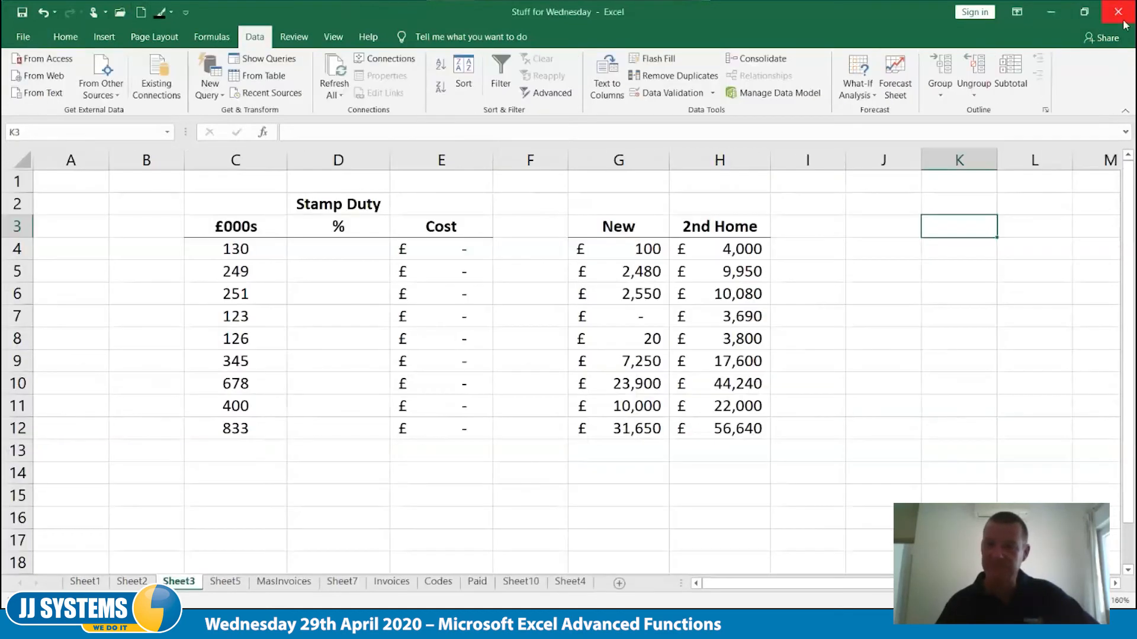
click(1116, 13)
click(557, 344)
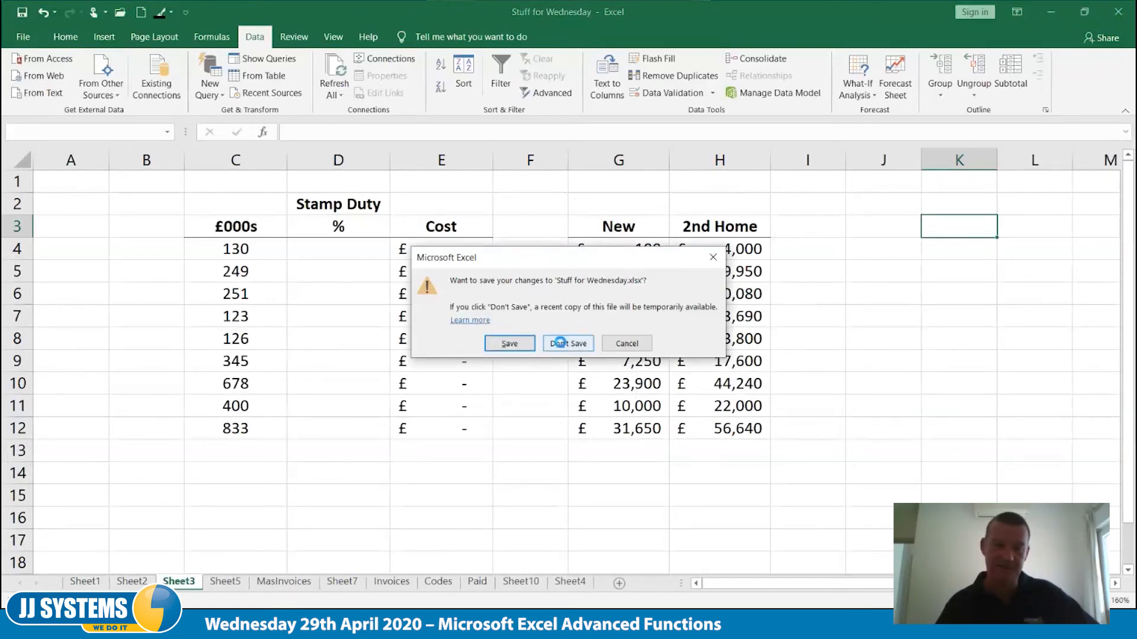
Reopen the recent workbook Stuff for Wednesday and go to Sheet3
click(123, 15)
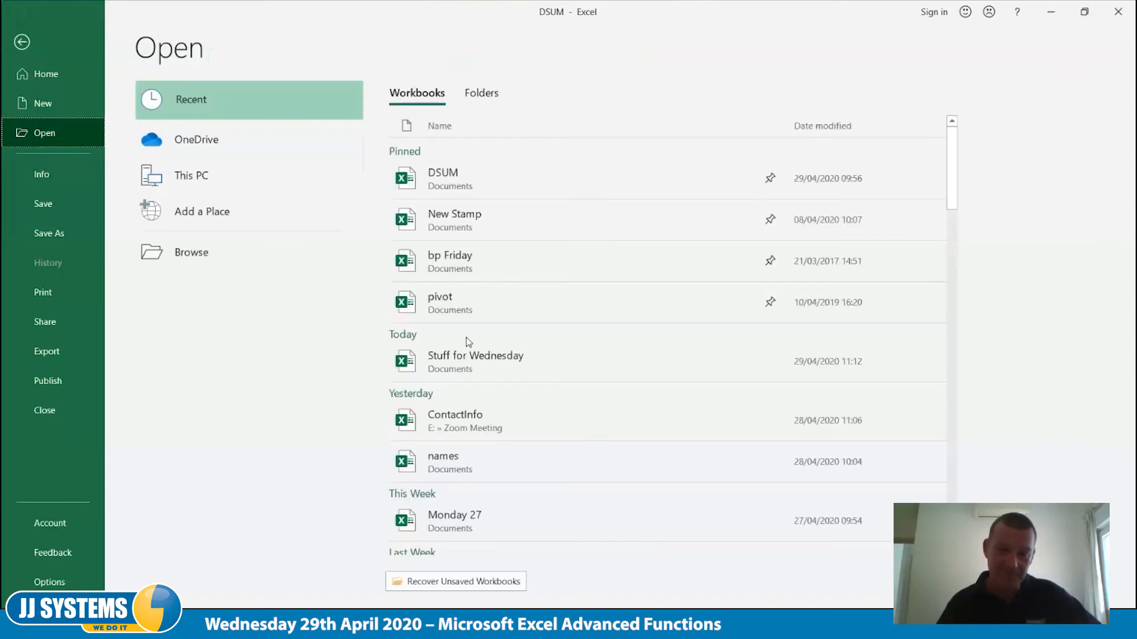
click(518, 362)
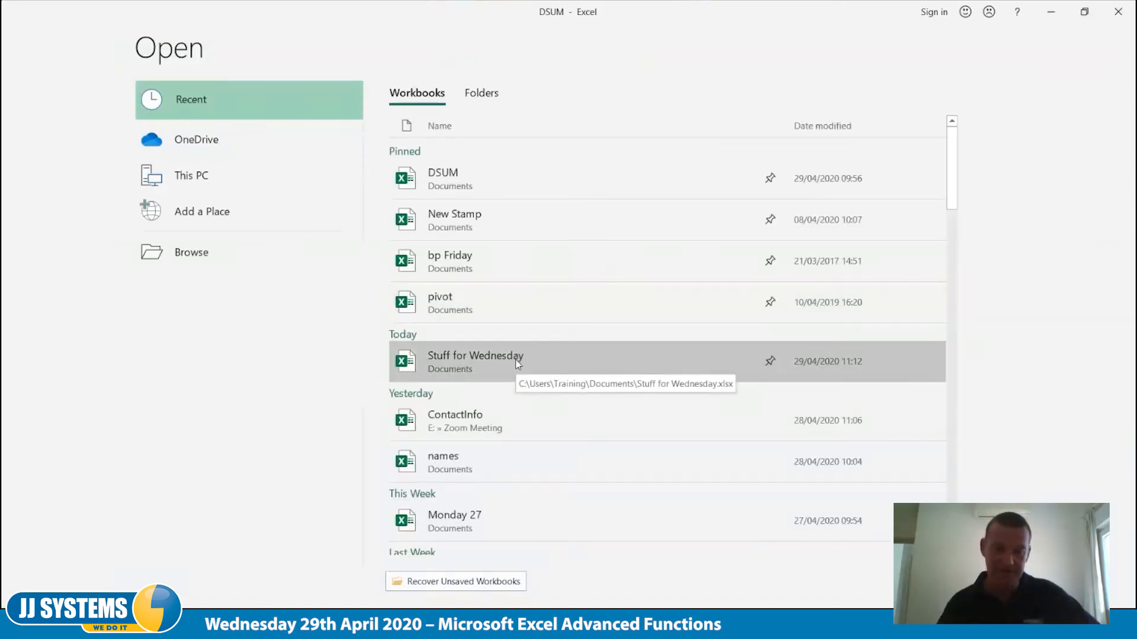
key(ctrl+Page_Up)
key(ctrl+Page_Up)
key(ctrl+Page_Up)
key(ctrl+Page_Up)
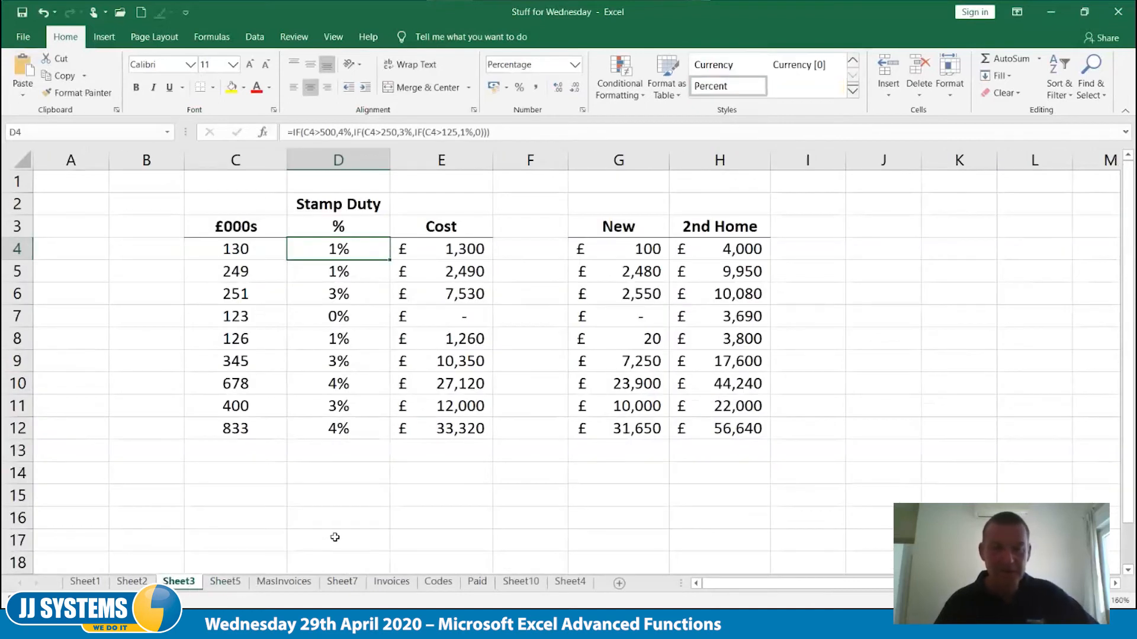
Enter the stamp duty thresholds 500, 250 and 125 in K2:K4
click(964, 209)
text(500)
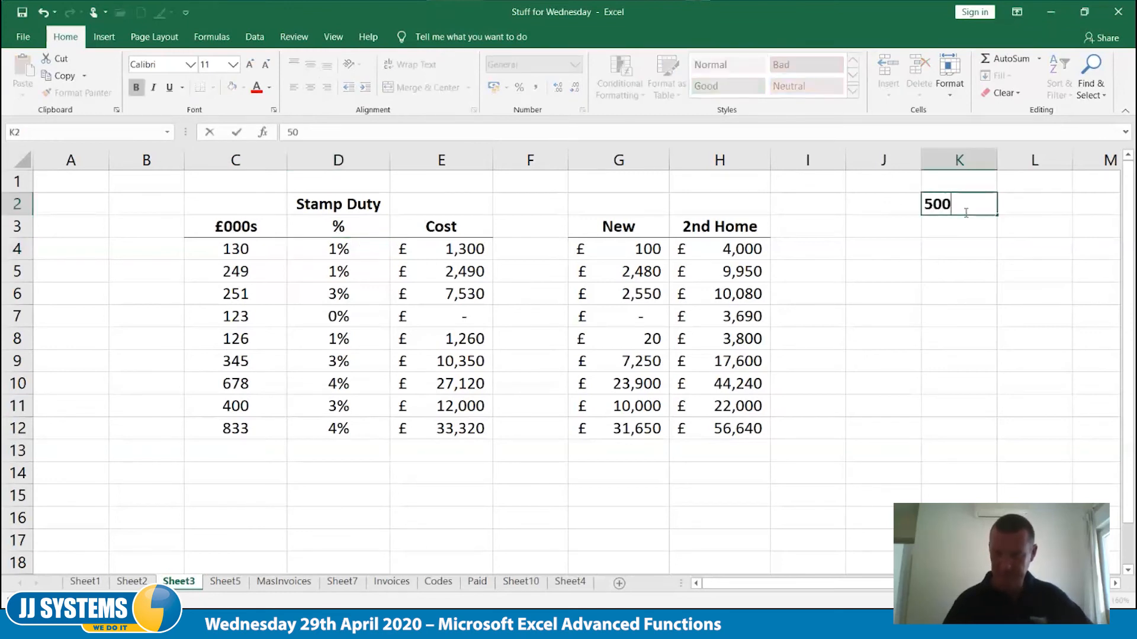
key(Return)
text(250)
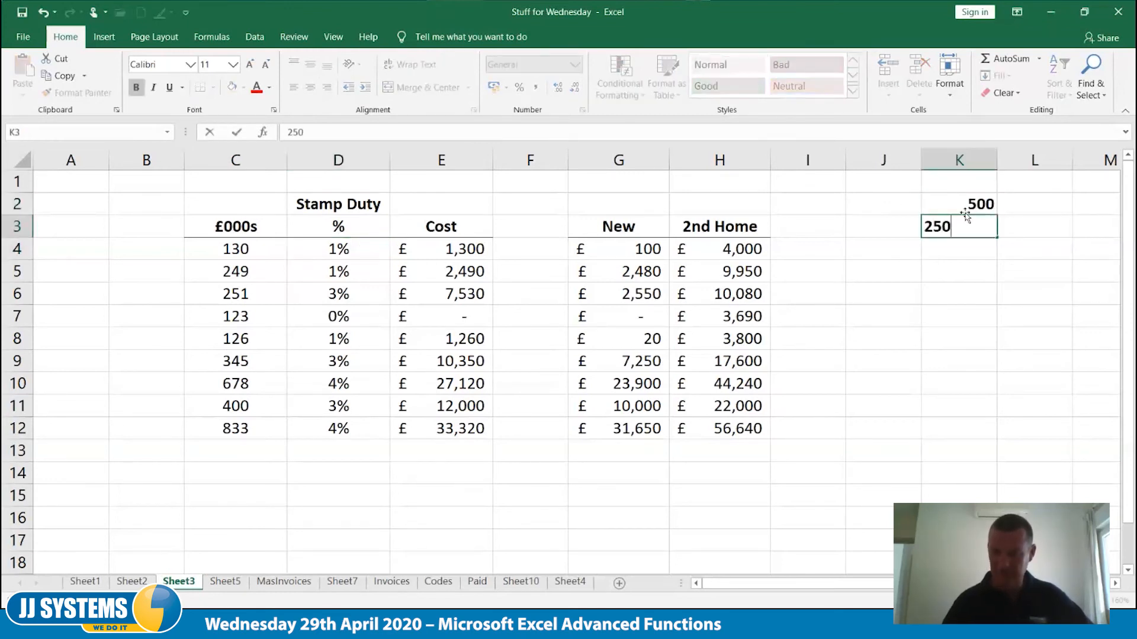
key(Return)
text(125)
key(Tab)
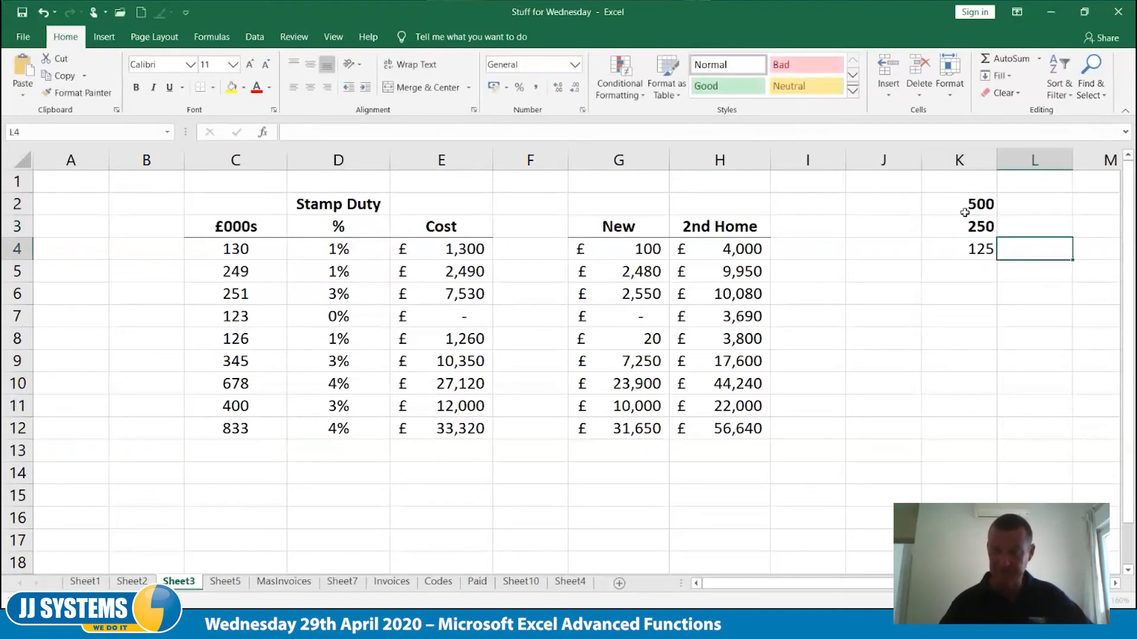
Make all three thresholds in K2:K4 consistently bold
drag(965, 212, 962, 249)
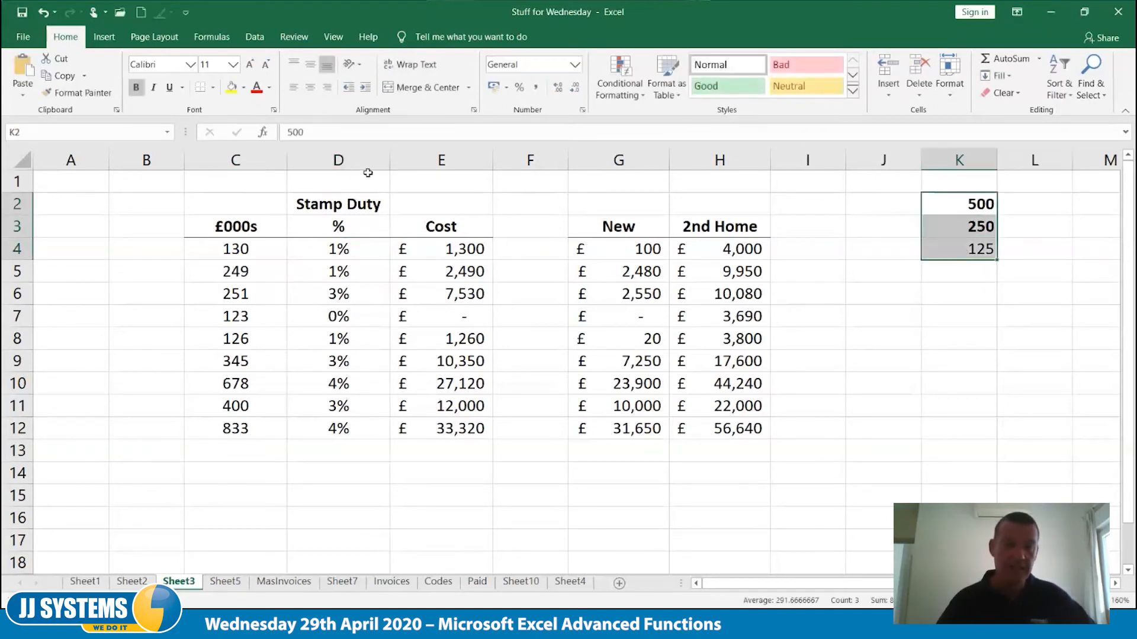
click(139, 91)
click(139, 91)
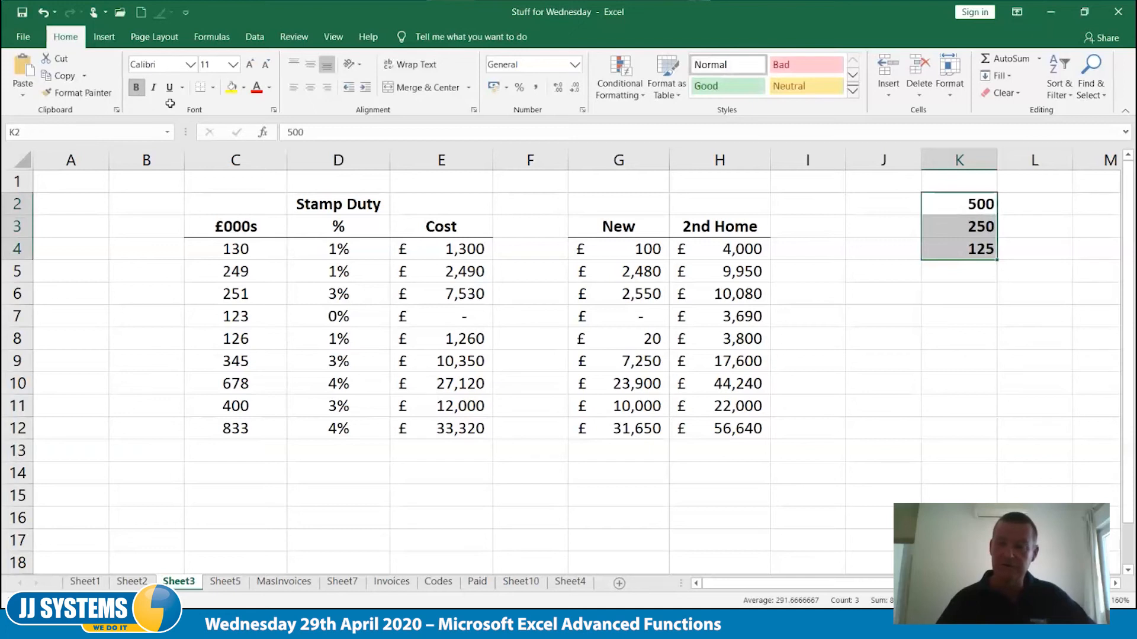
Enter the stamp duty rates 4%, 3% and 1% in L2:L4 beside their thresholds
click(1042, 203)
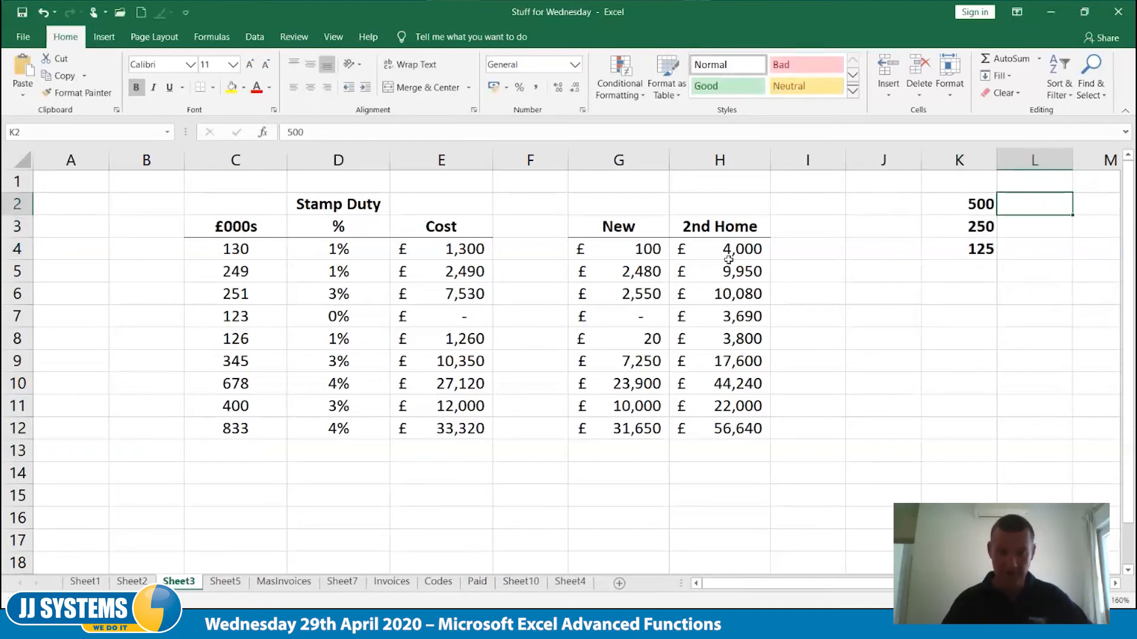
click(340, 251)
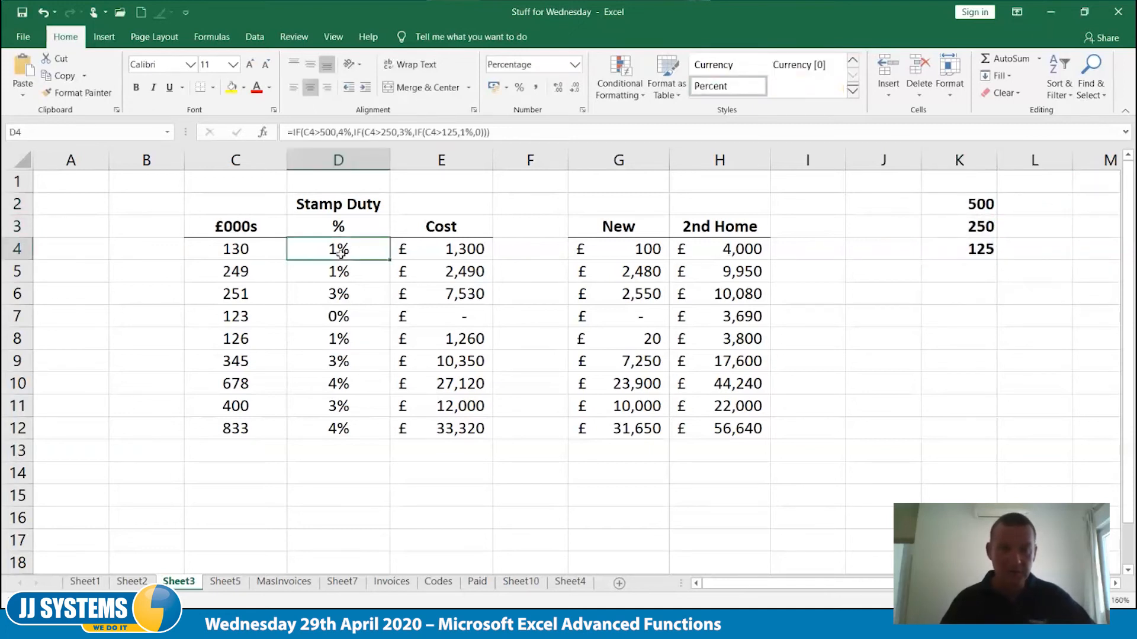
click(1027, 286)
click(1028, 206)
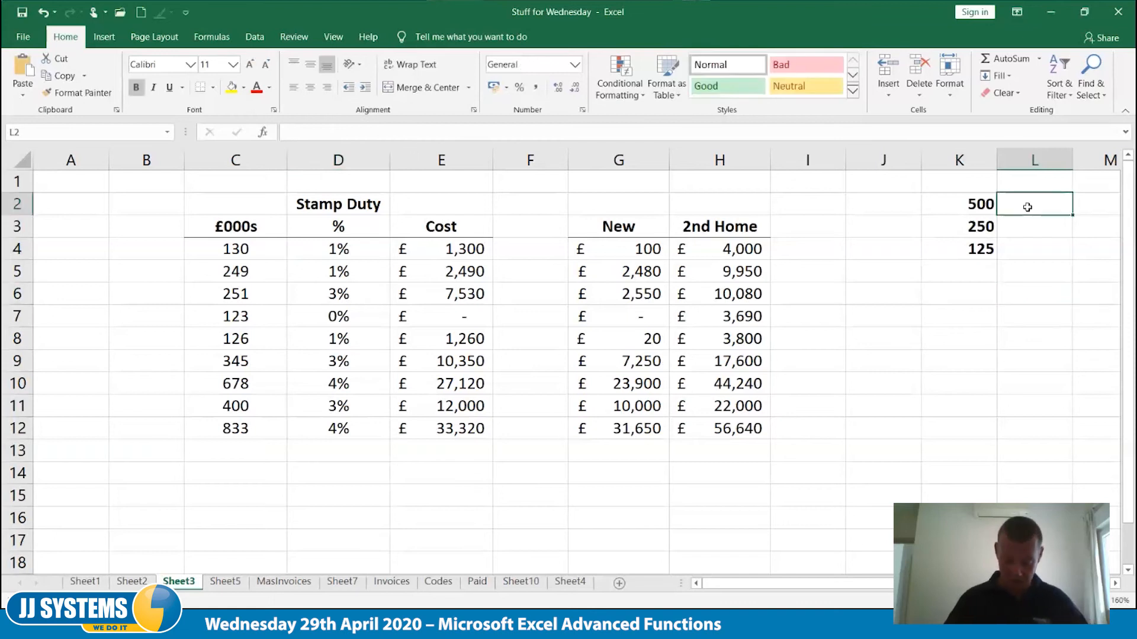
text(4%)
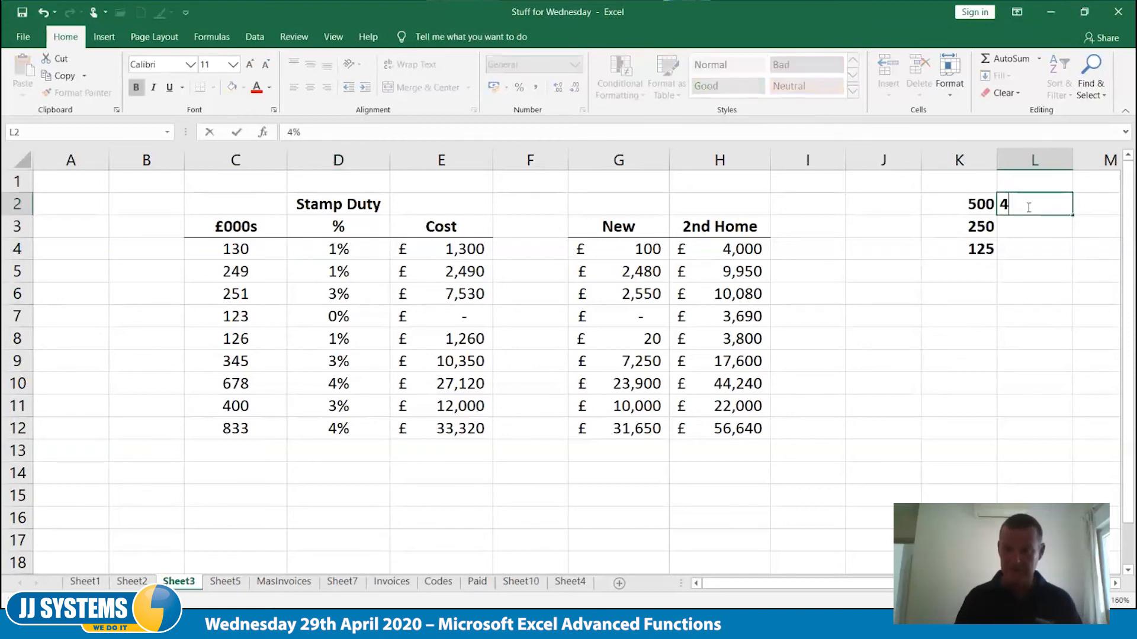
key(Return)
text(3)
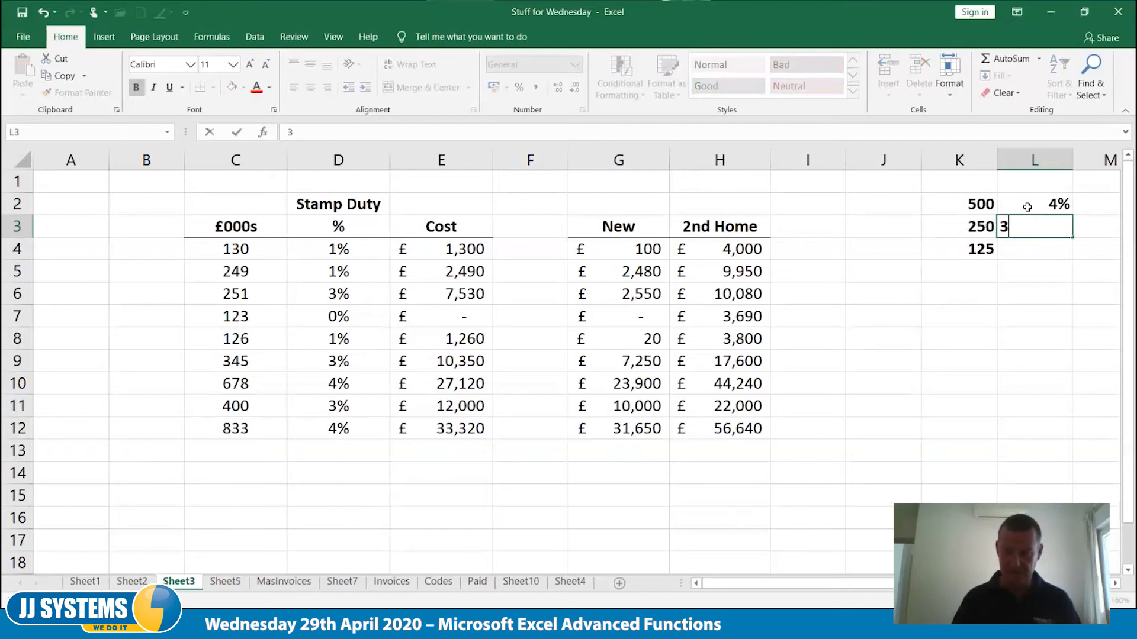
text(%)
key(Return)
key(F2)
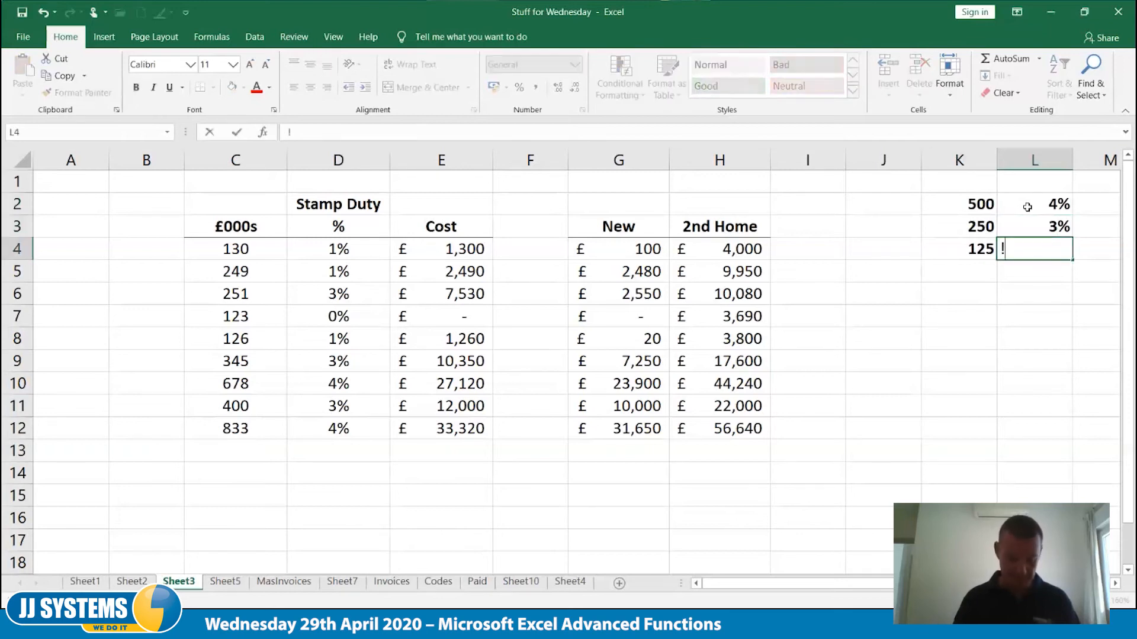
text(1%)
key(Tab)
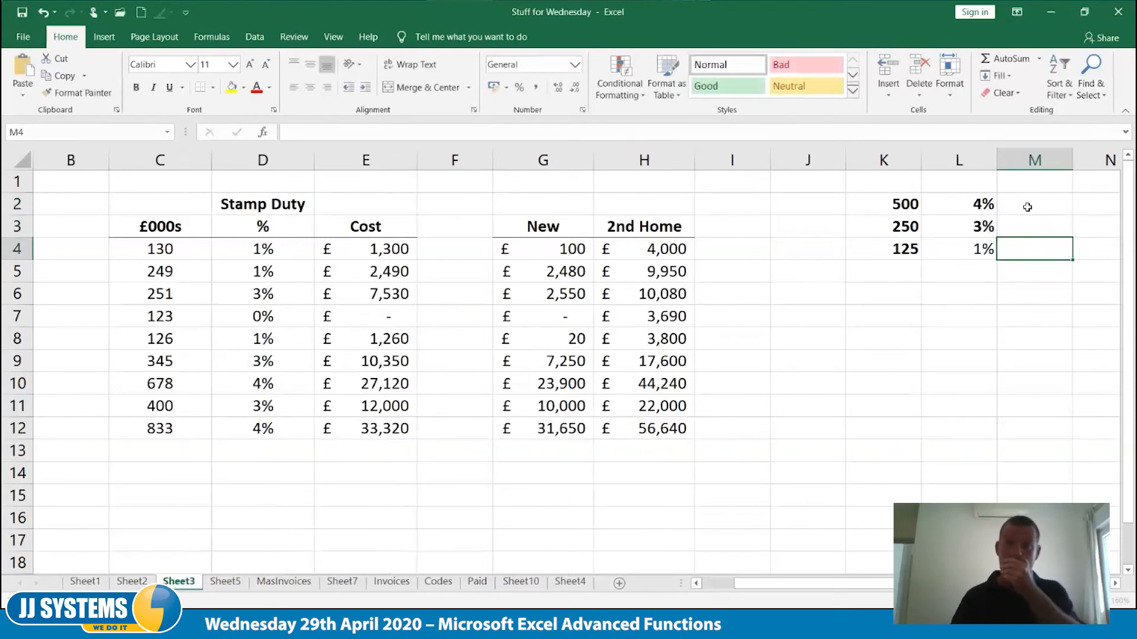
Make the 1% rate in L4 bold
click(962, 249)
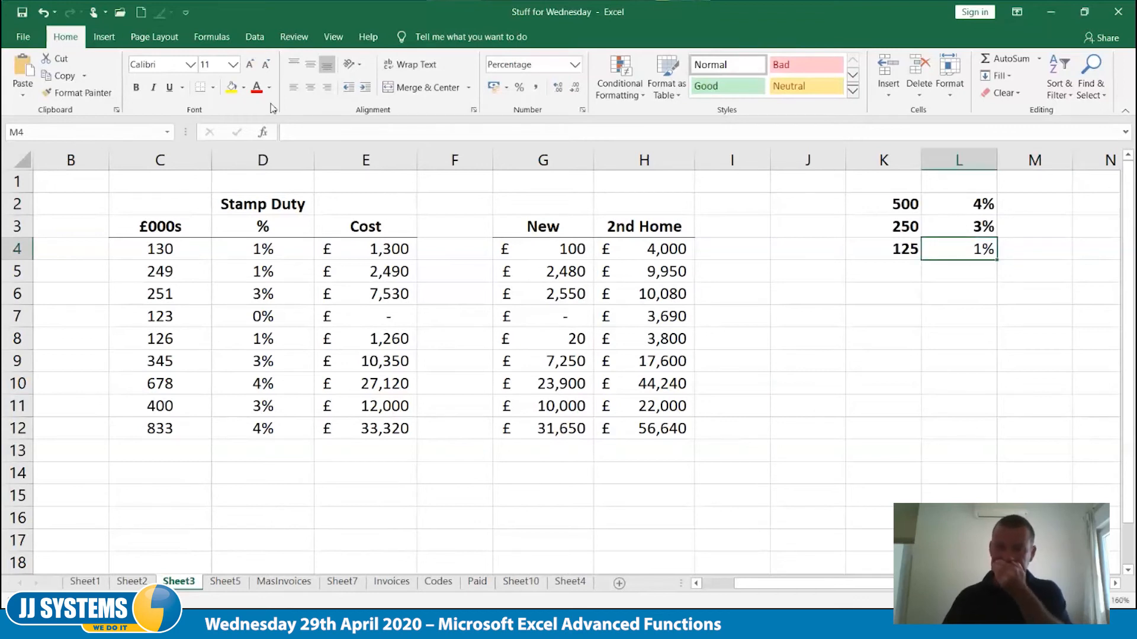
click(136, 88)
click(868, 414)
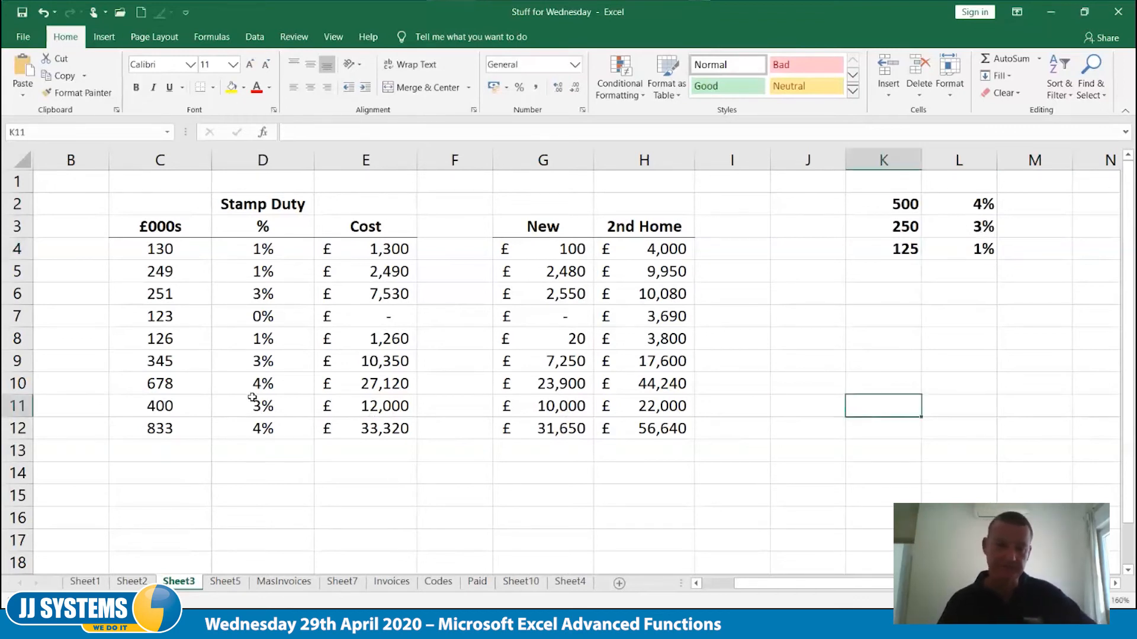
Clear the existing stamp duty percentage formulas from D4:D12
drag(264, 252, 260, 428)
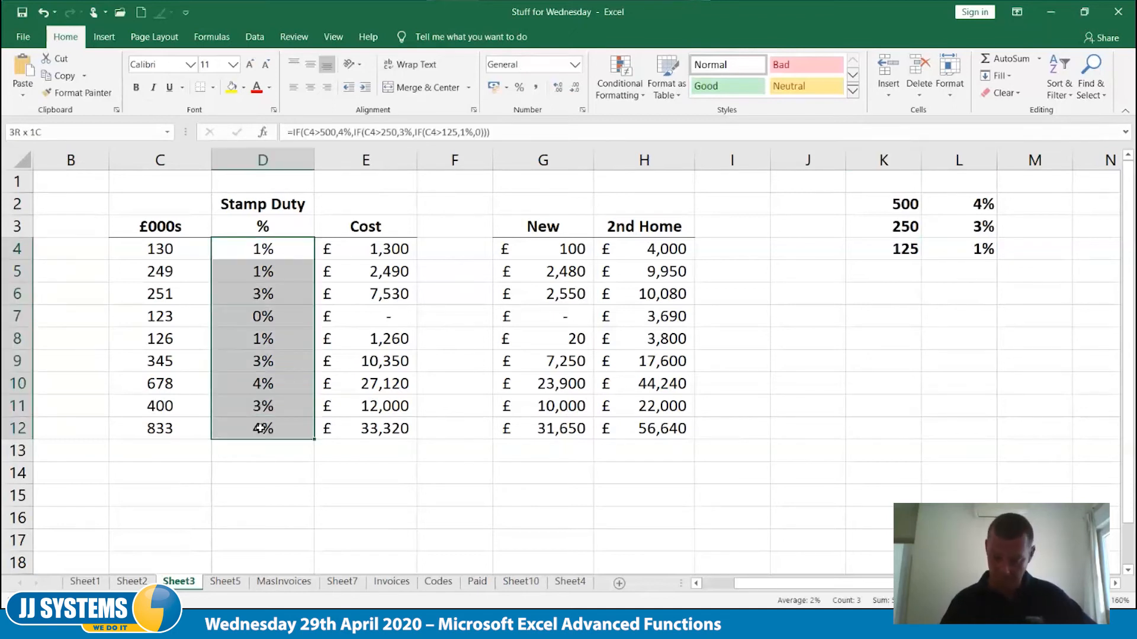
key(Delete)
click(275, 491)
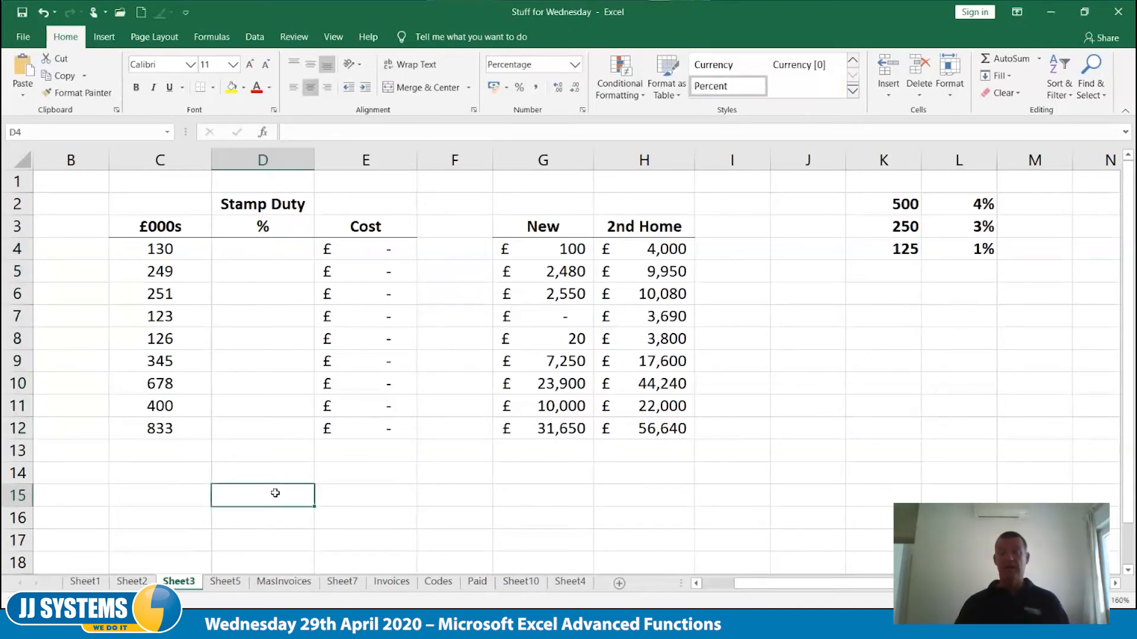
key(Home)
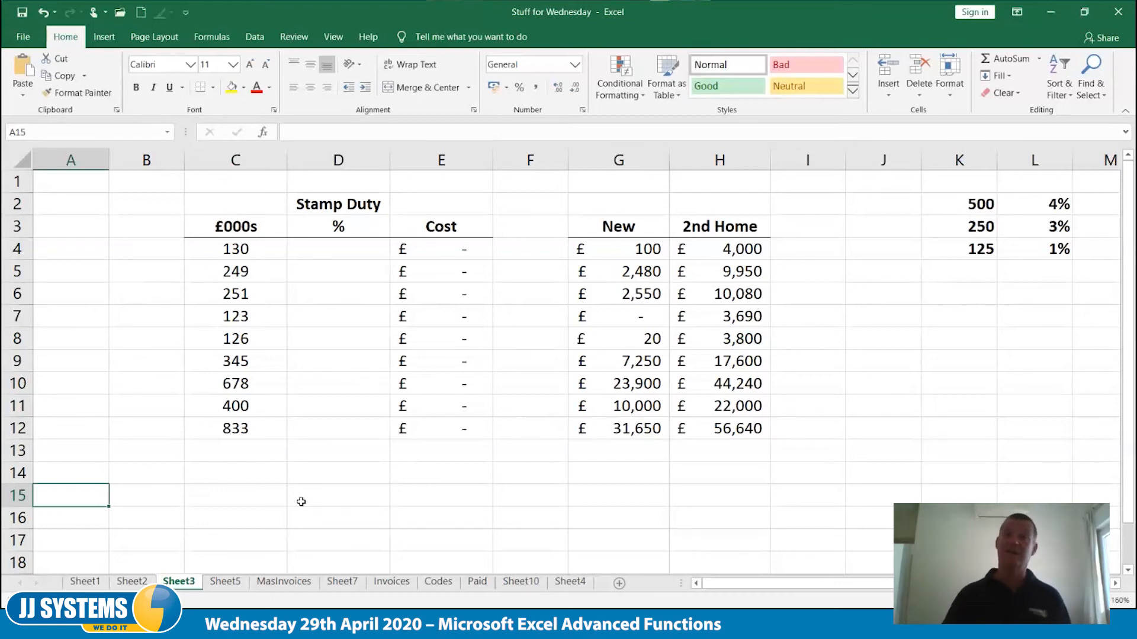
Write the nested IF pattern =IF(TEST,TRUE,IF(TEST,TRUE,IF(TEST,TRUE,FALSE))) as plain text in D15
click(327, 502)
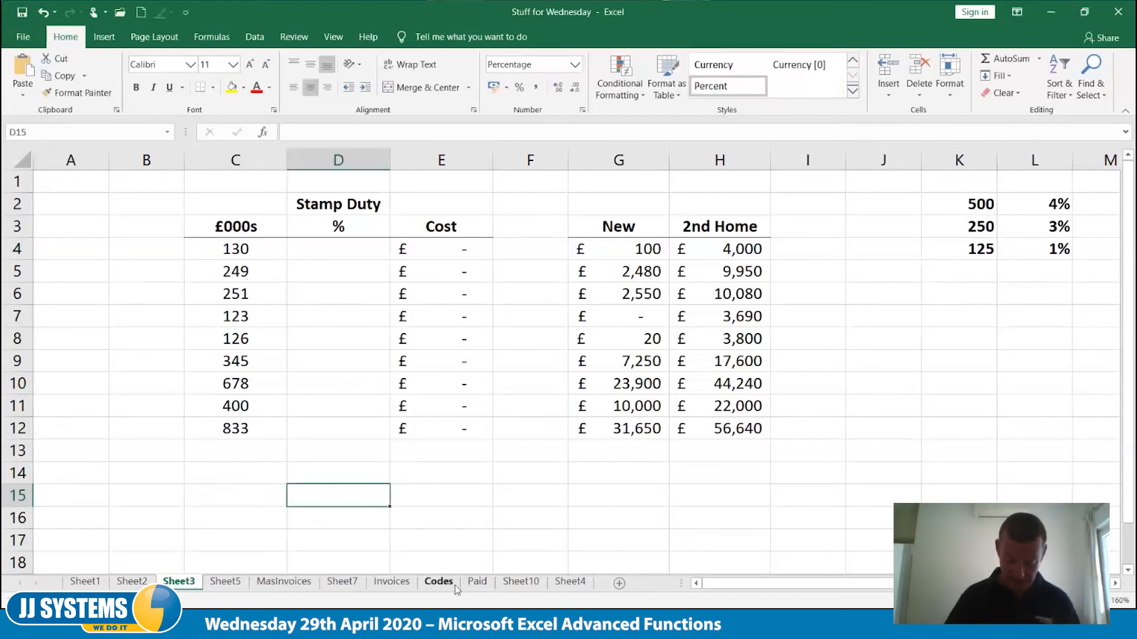
text(')
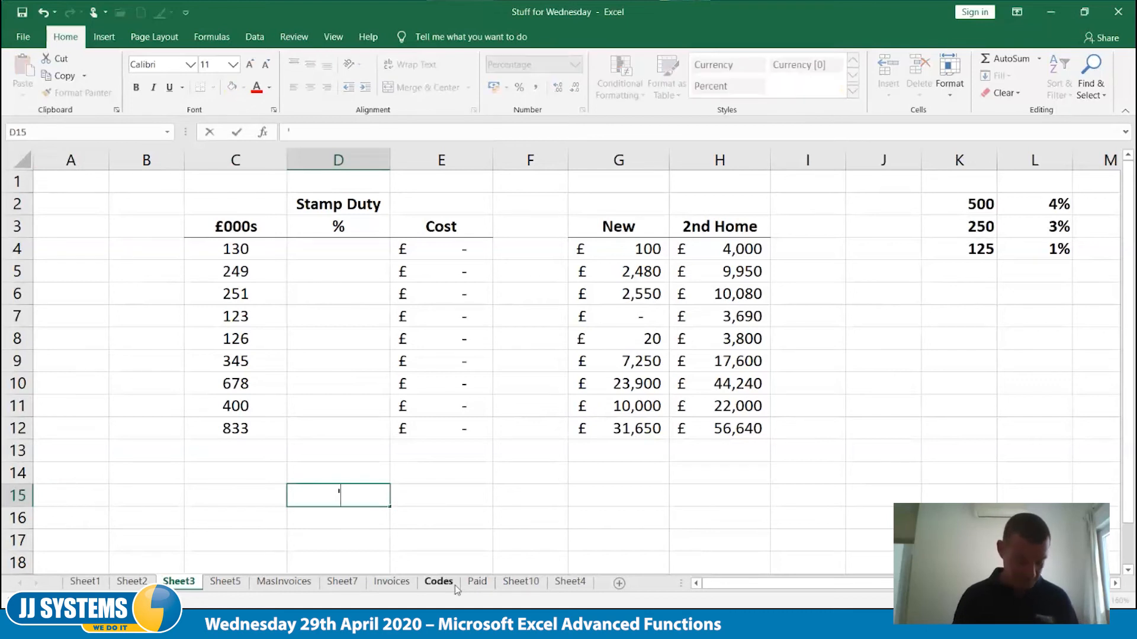
text(=IF)
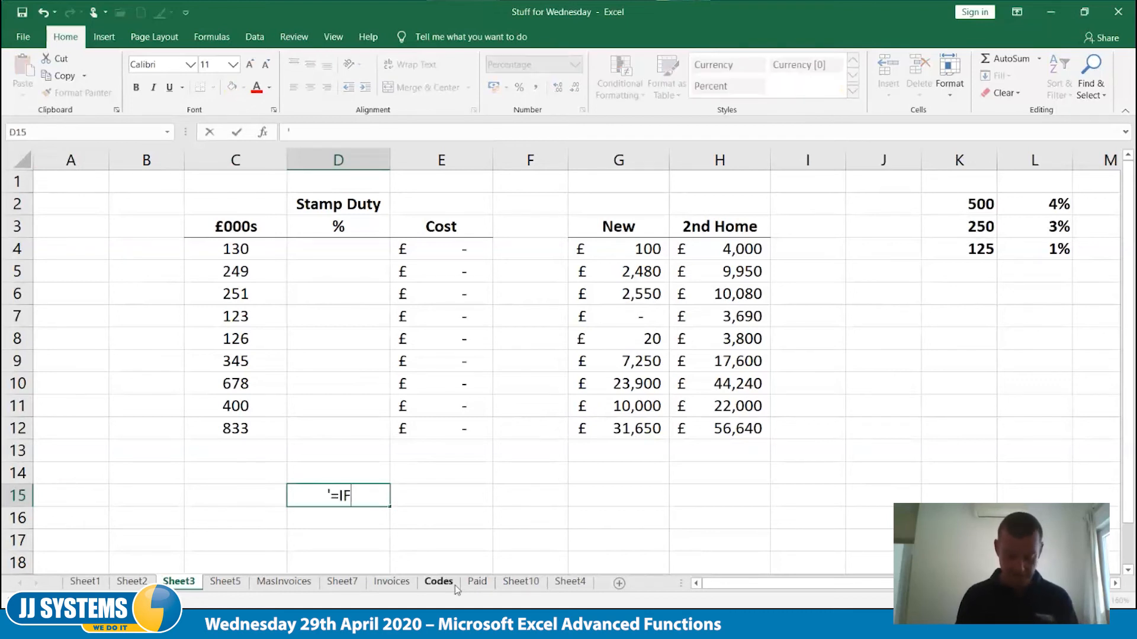
text((TEST)
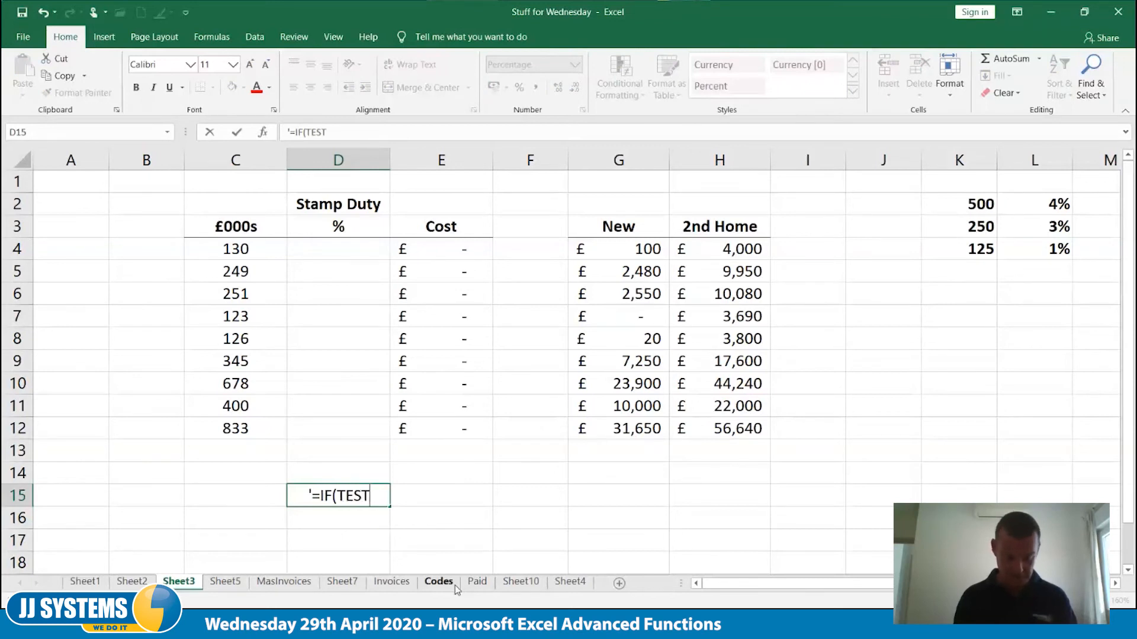
text(,)
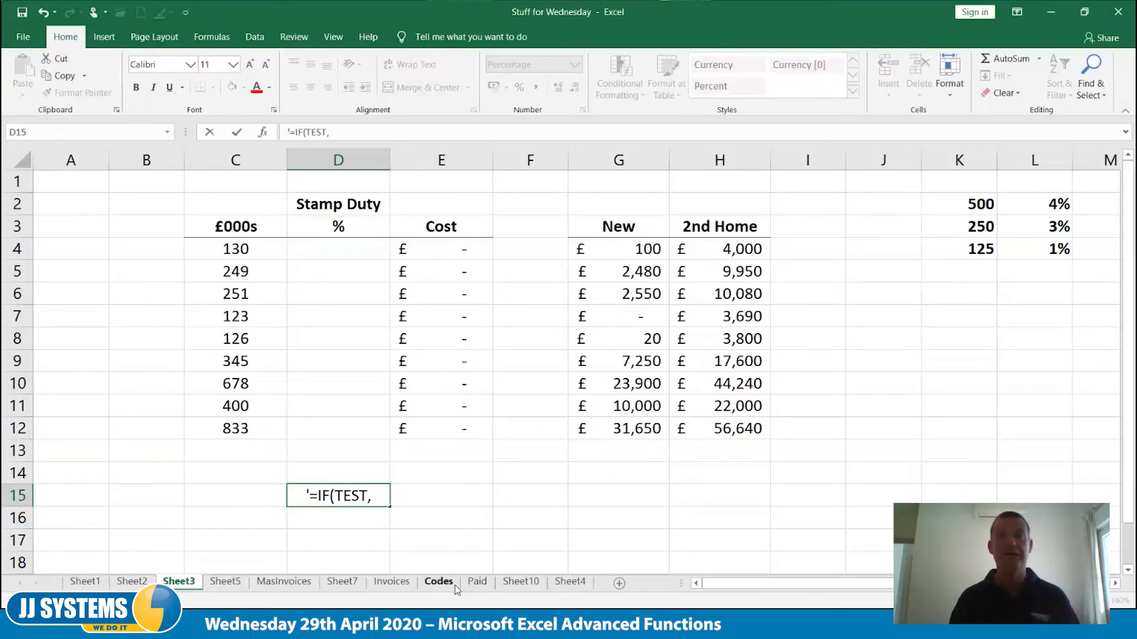
text(T)
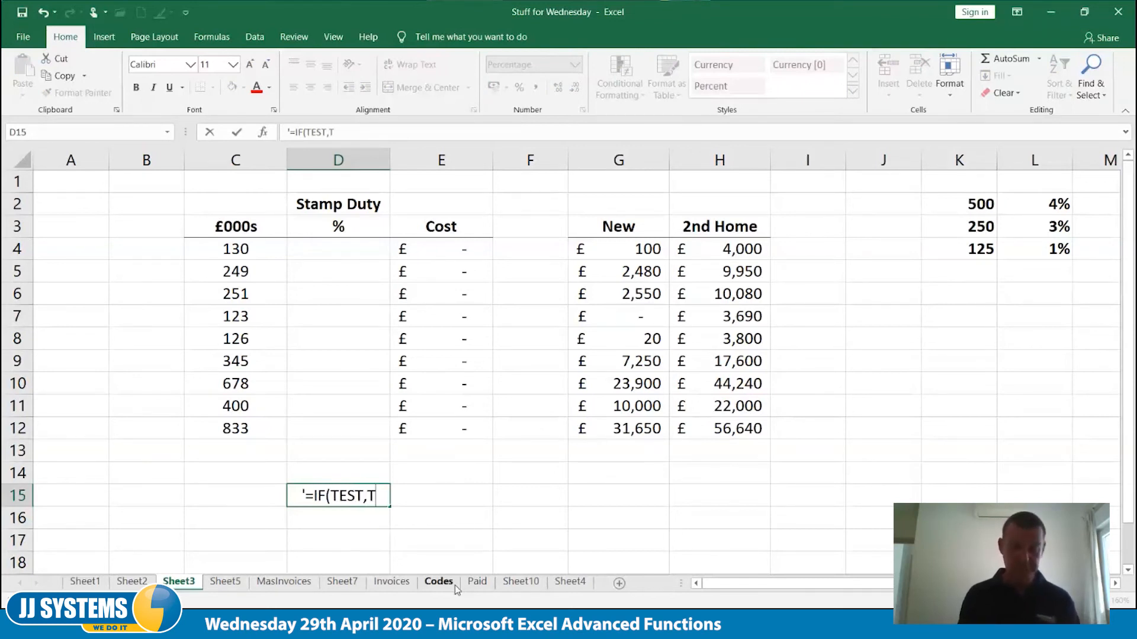
text(RUE,)
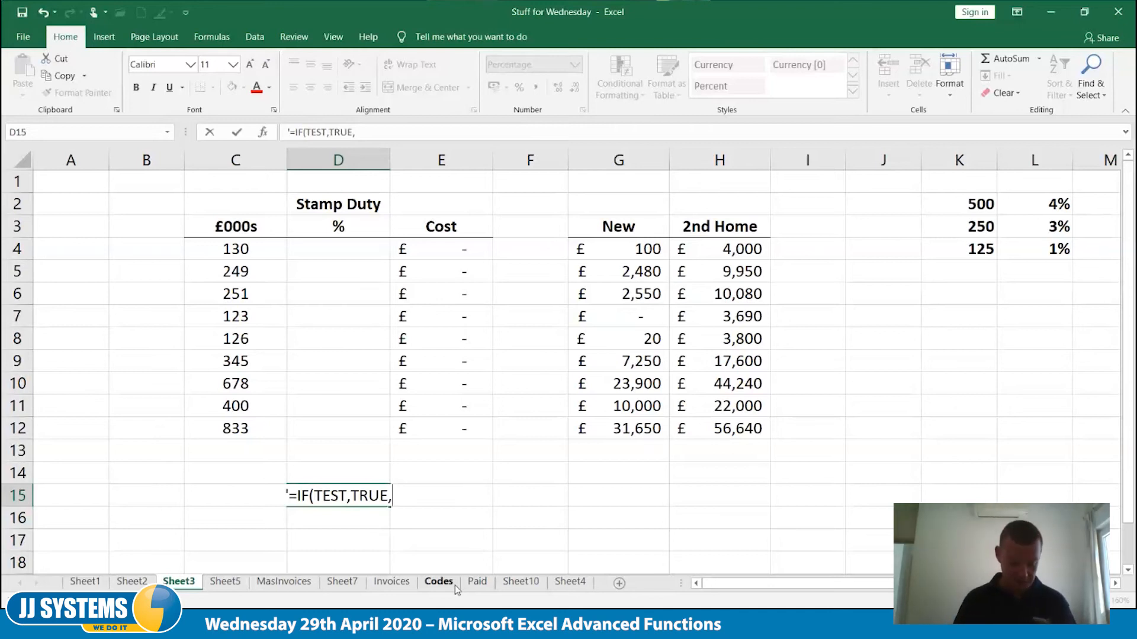
text(IF()
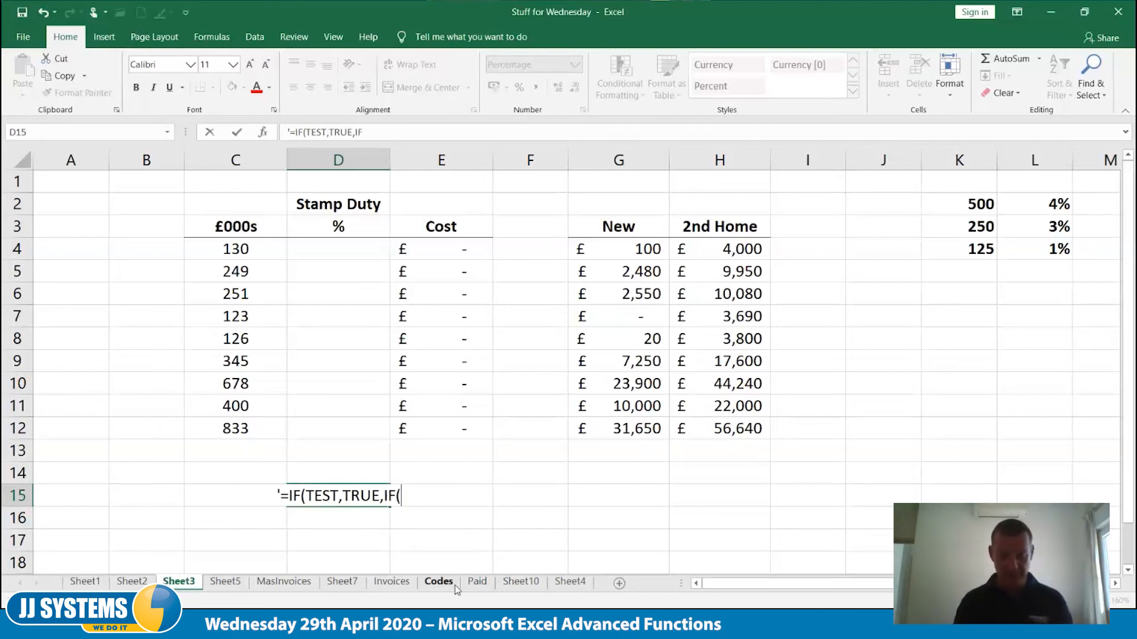
text(TEST)
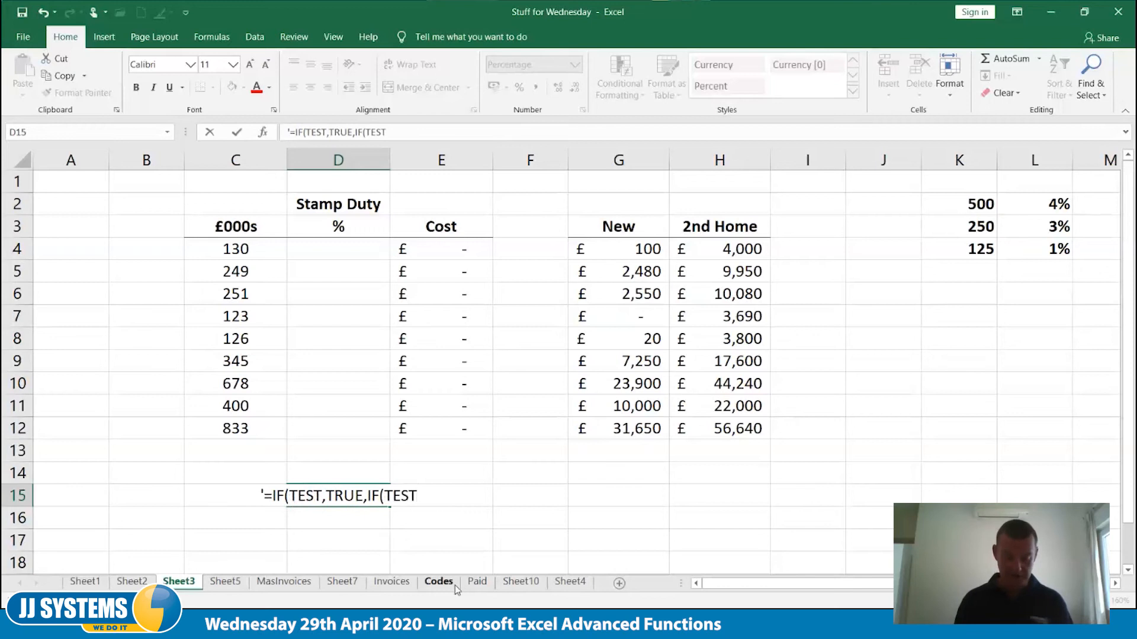
text(,)
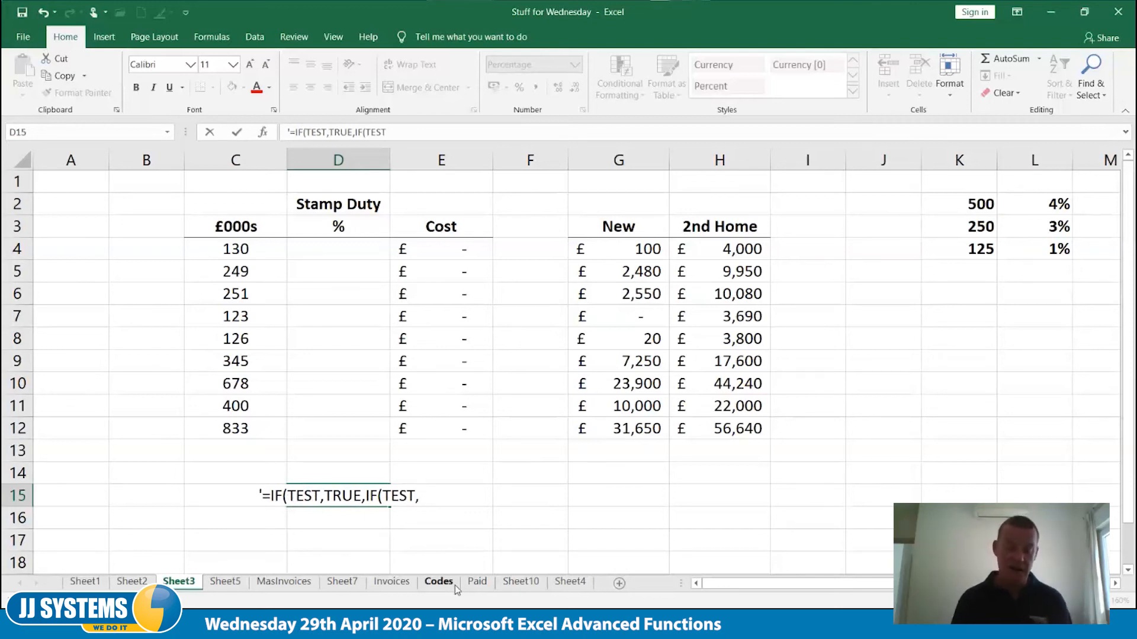
text(TRUE)
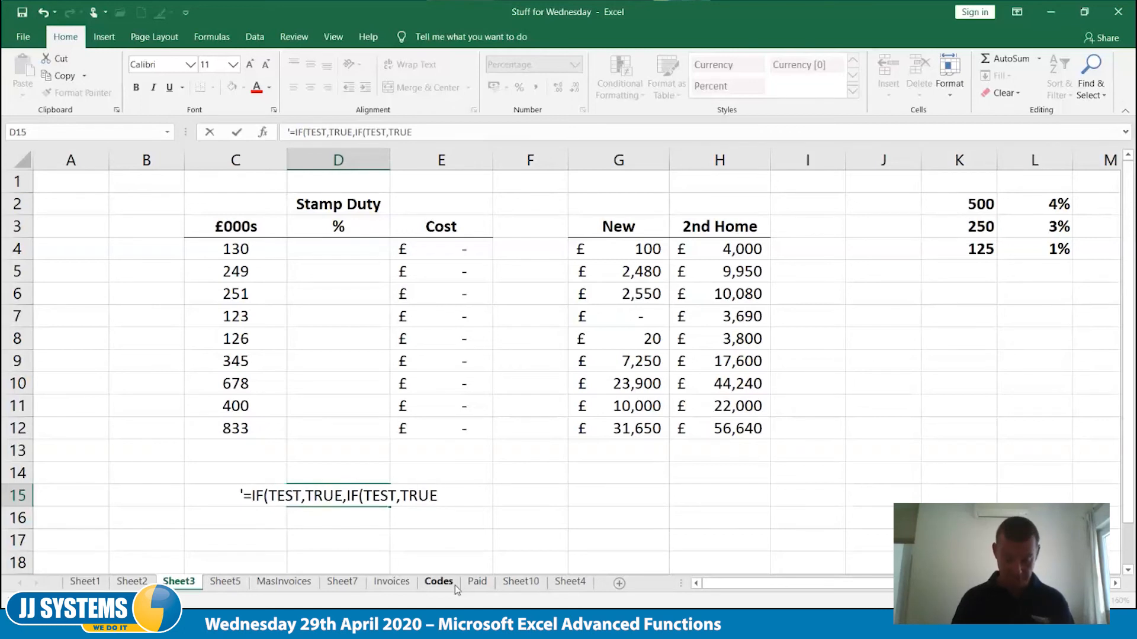
text(,)
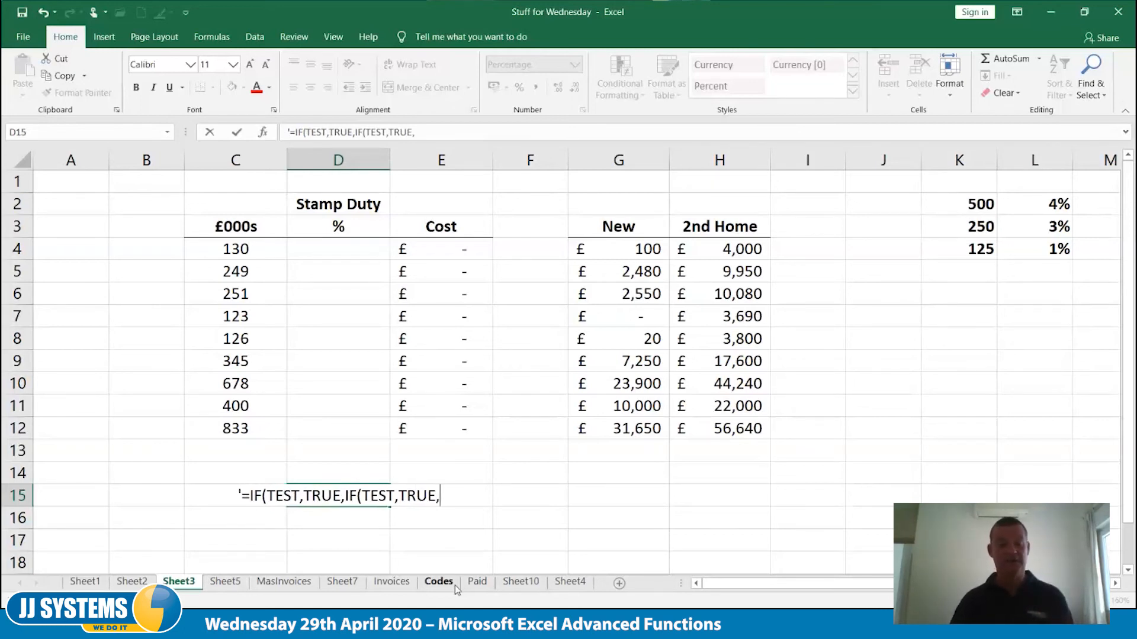
text(IF)
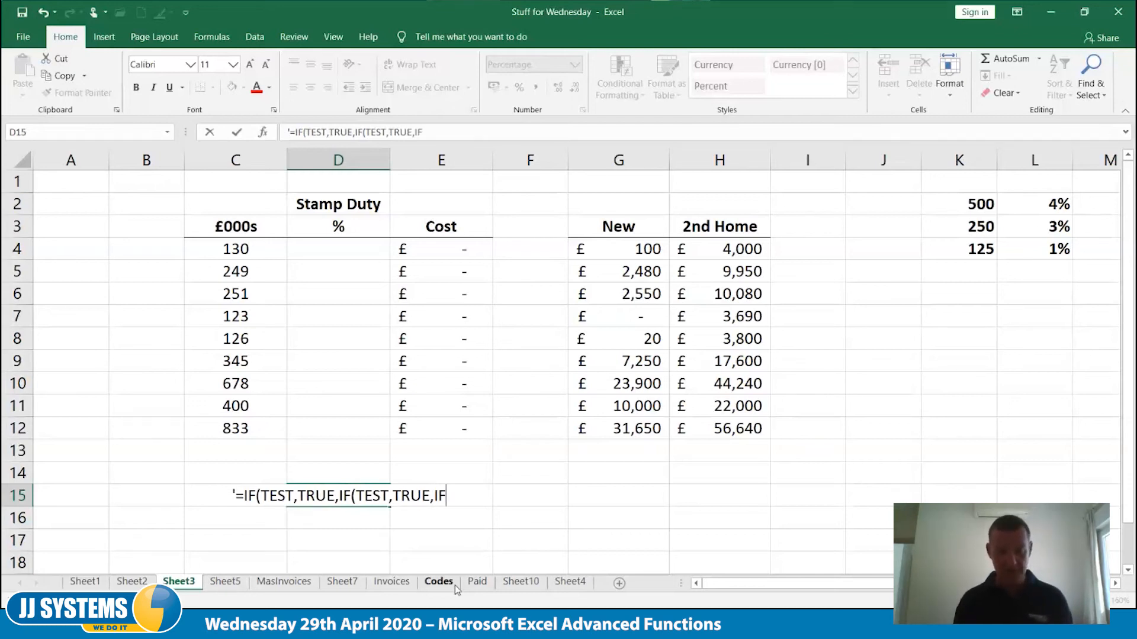
text((TEST)
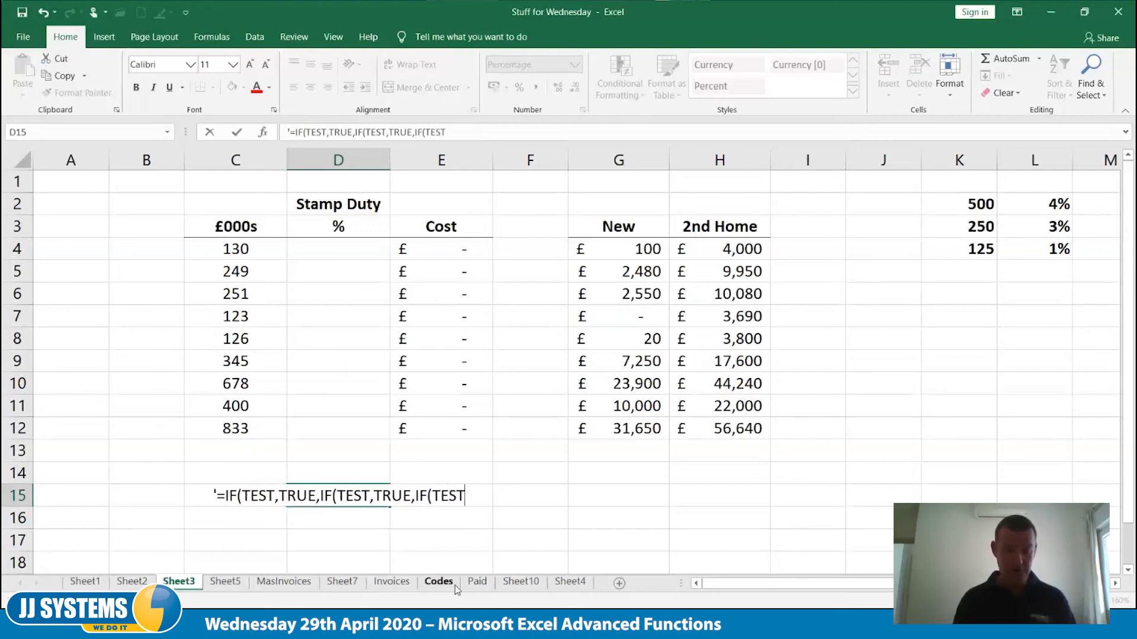
text(,TRUE)
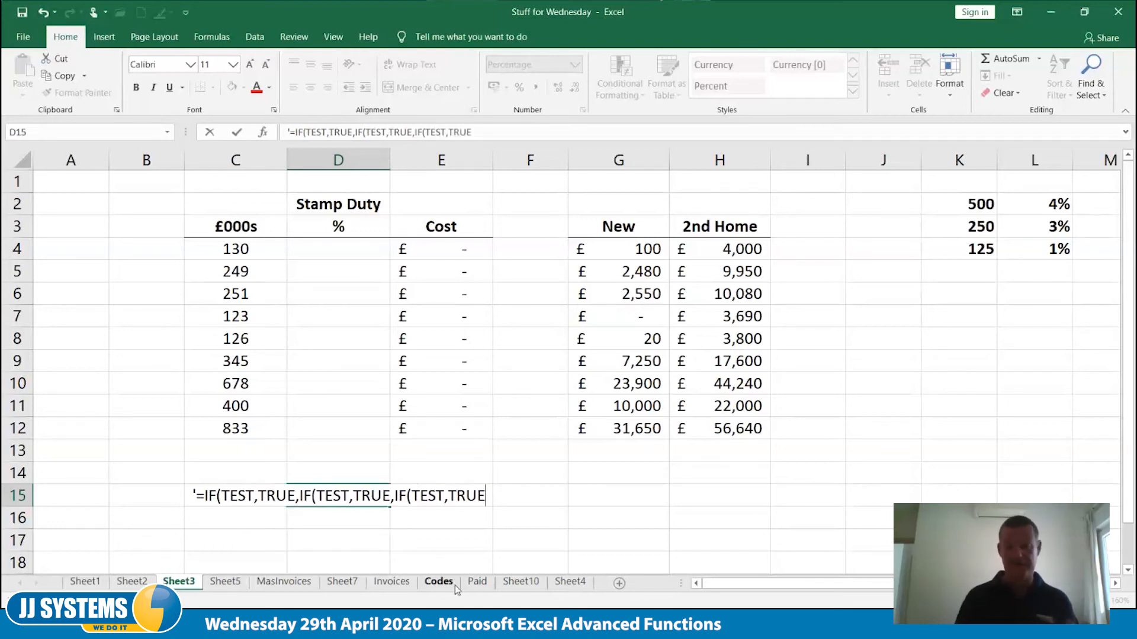
text(,FALSE)
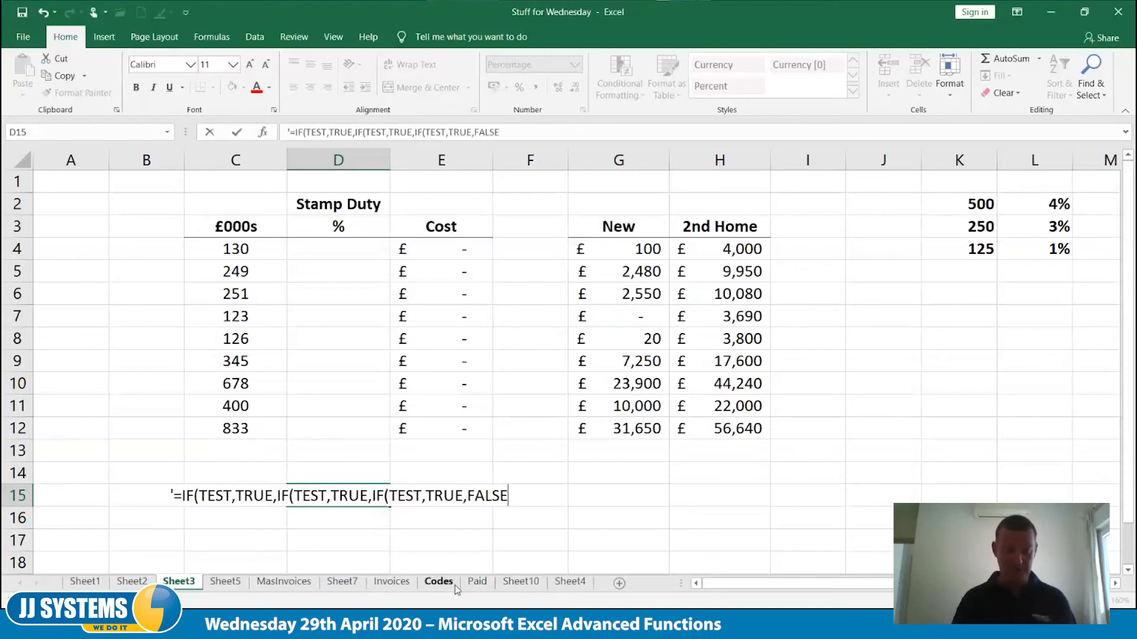
text())
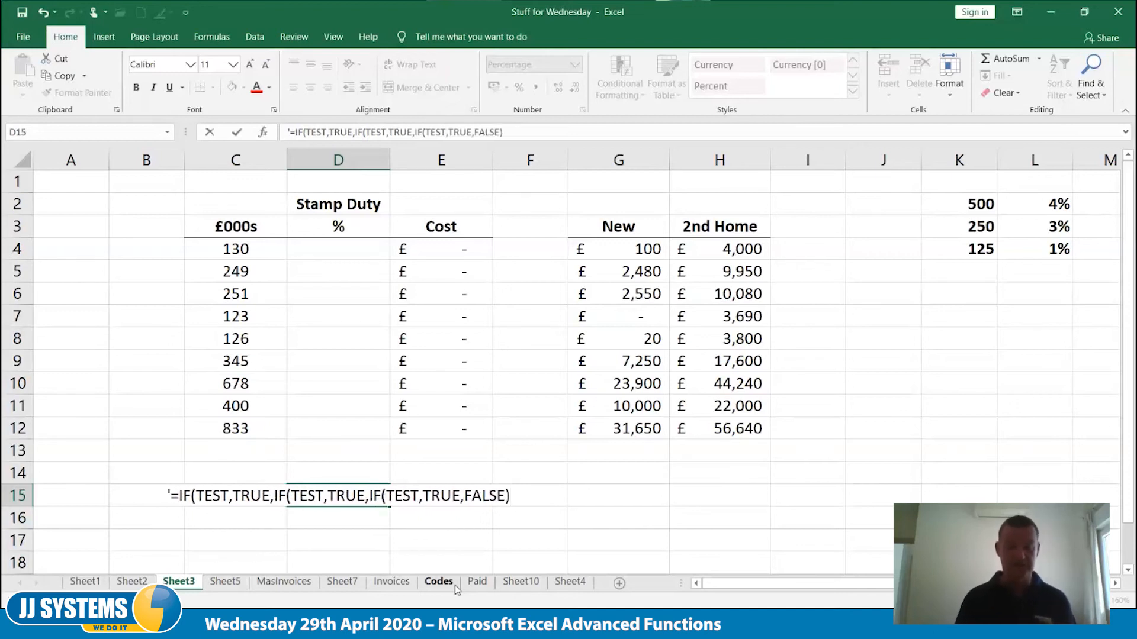
text())
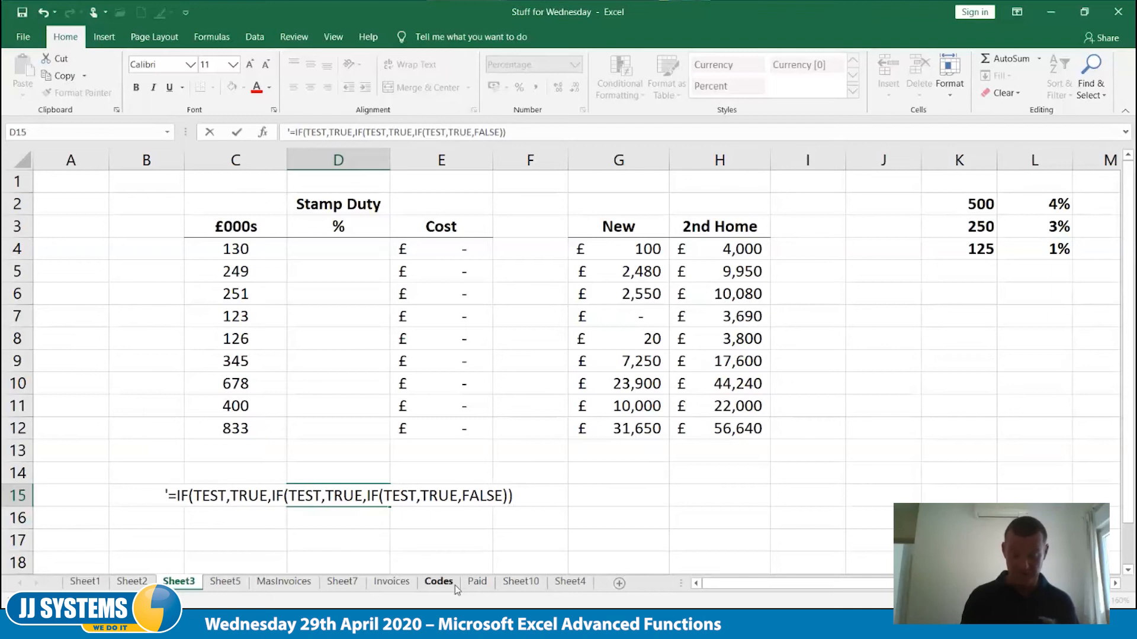
text())
key(Tab)
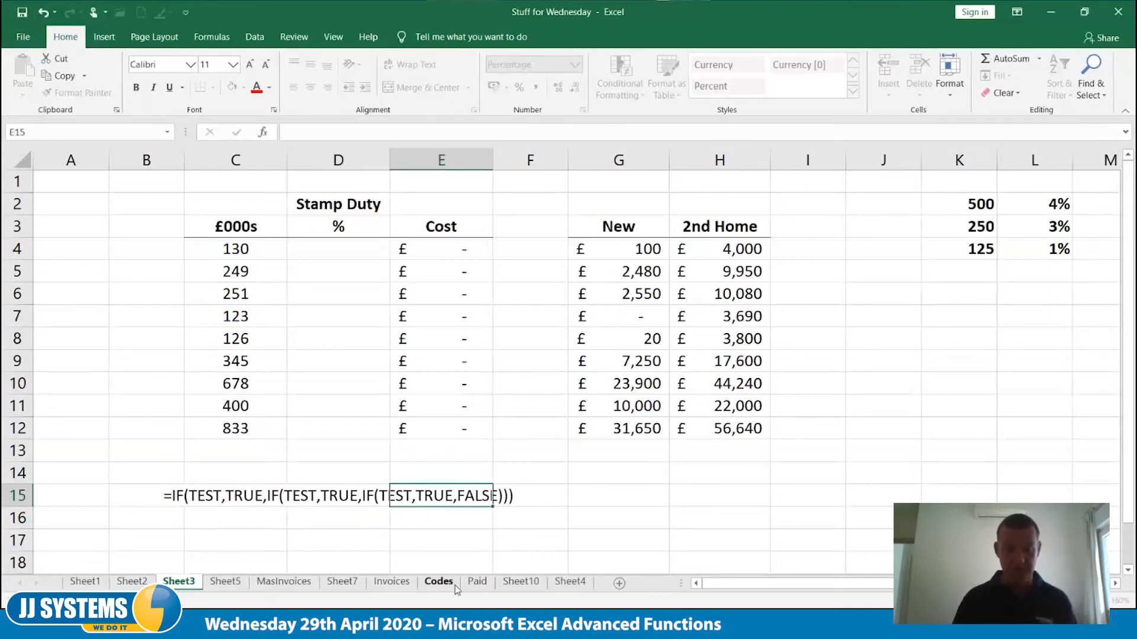
key(Tab)
key(Tab)
key(Tab)
key(Tab)
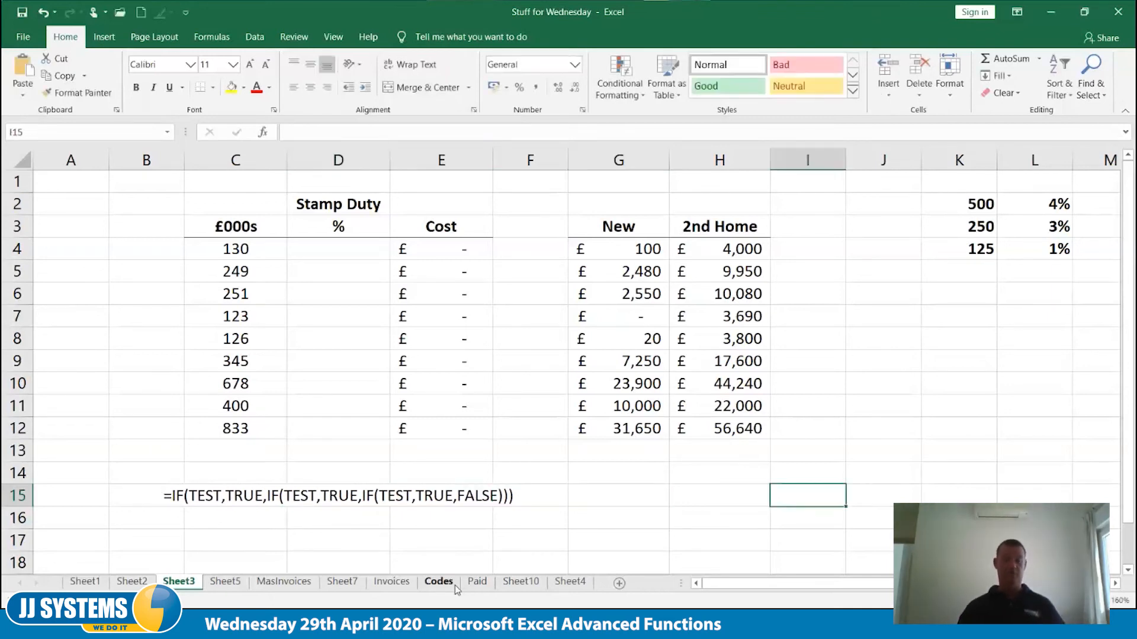
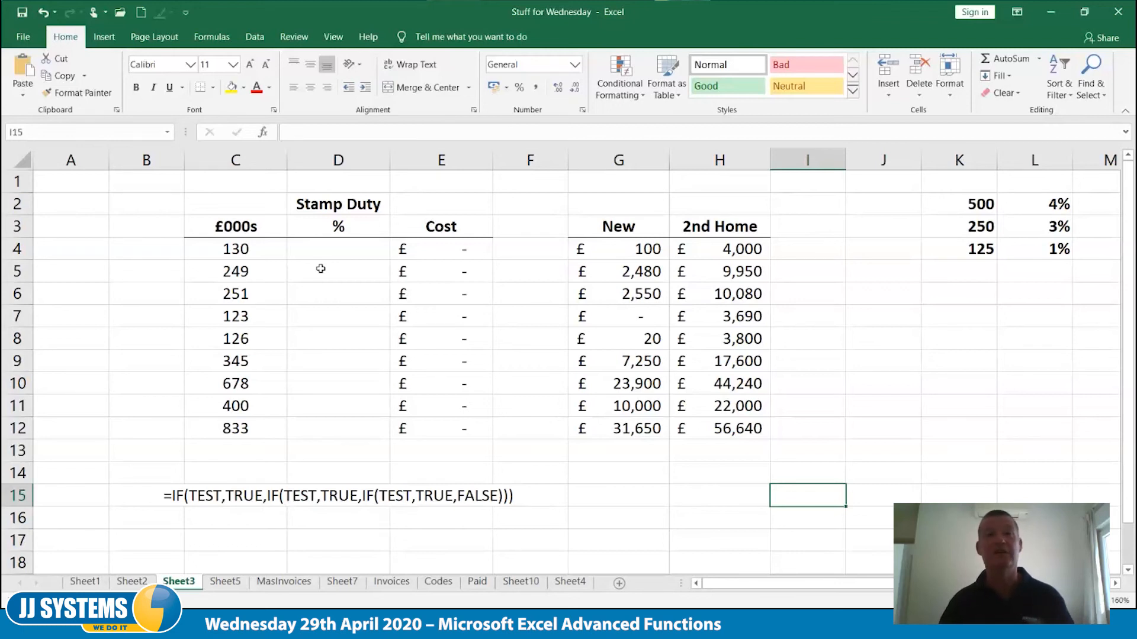
Start an IF formula in D4 that returns 4% when C4 is greater than 500
click(332, 251)
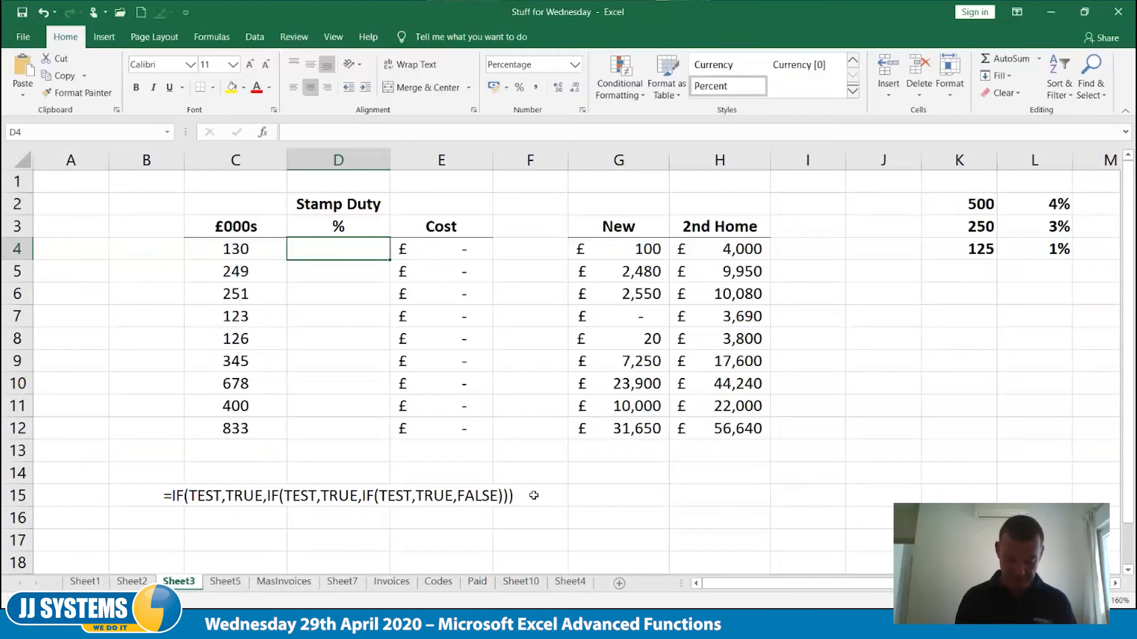
text(=if()
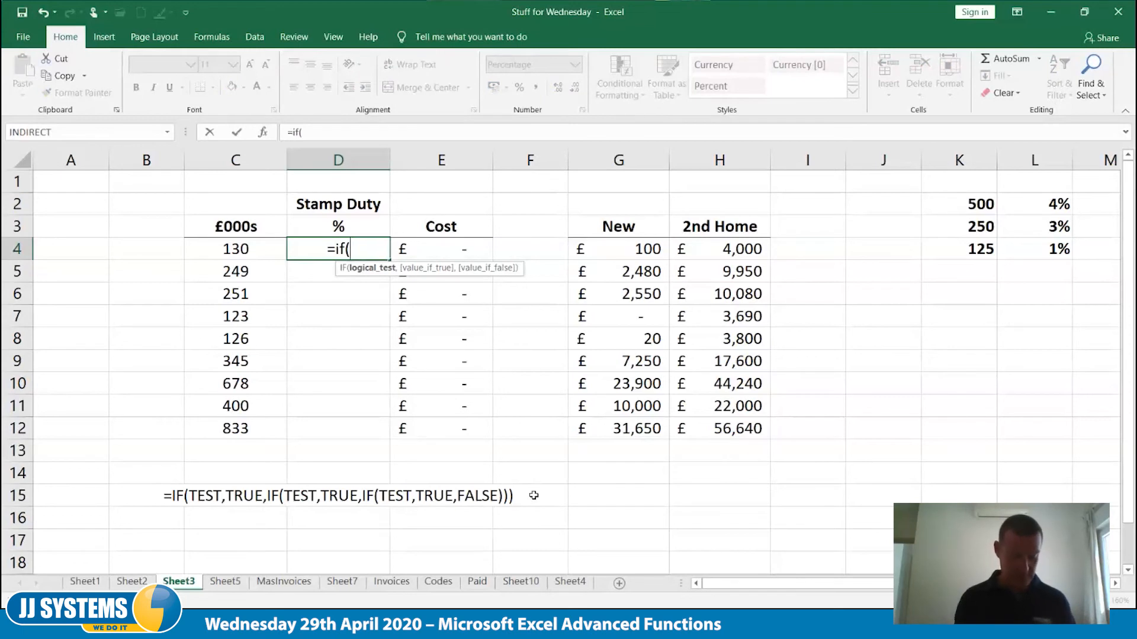
text(c4>5)
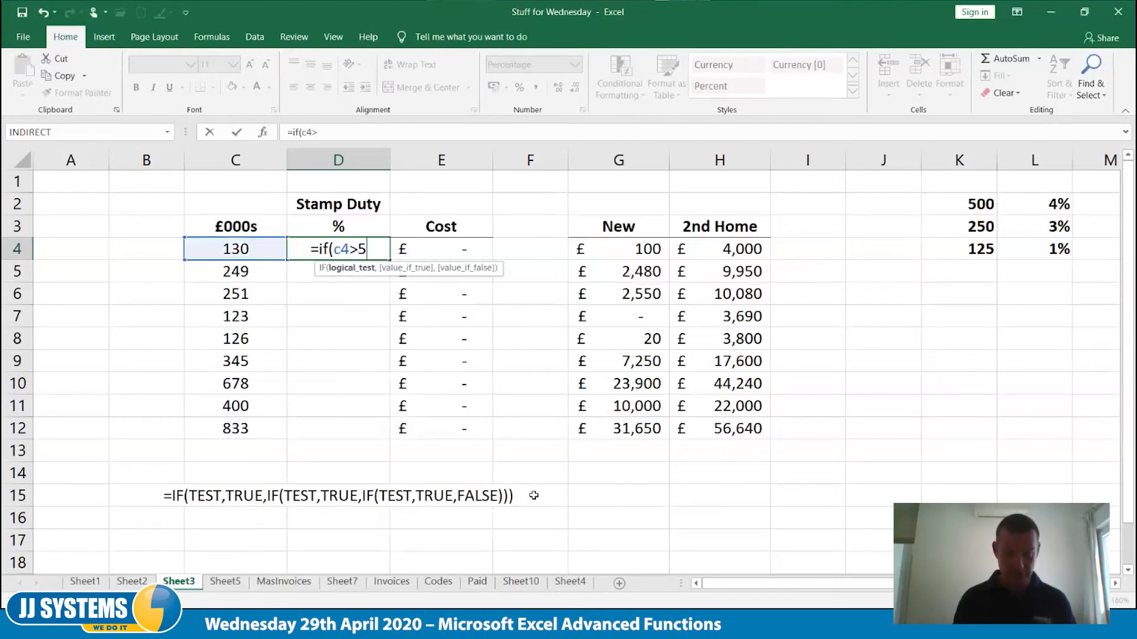
text(00,)
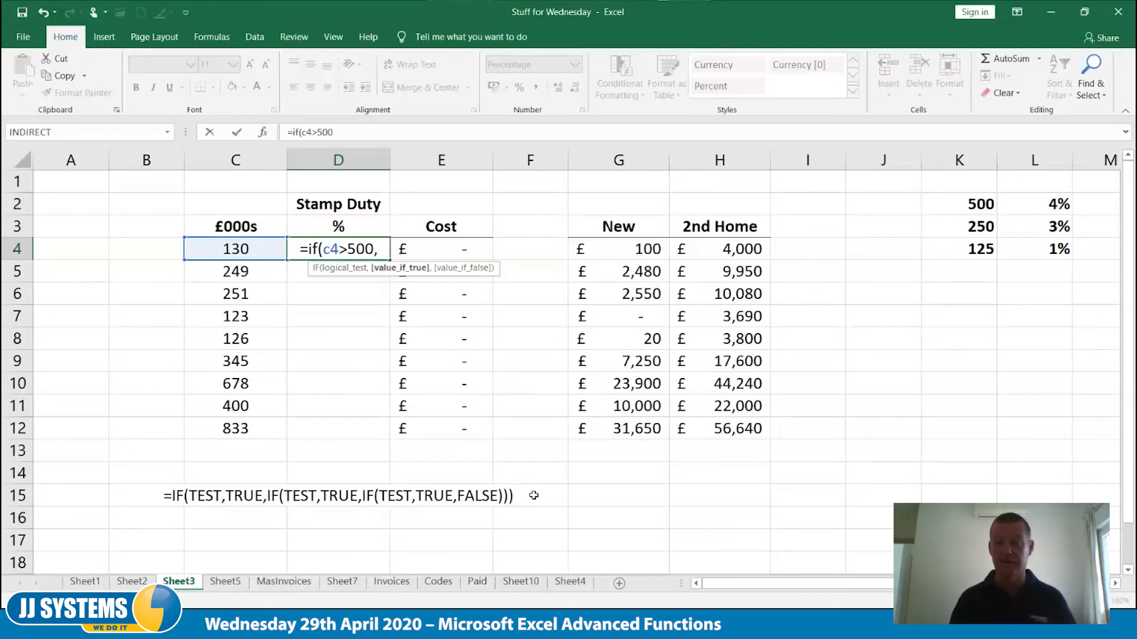
text(4)
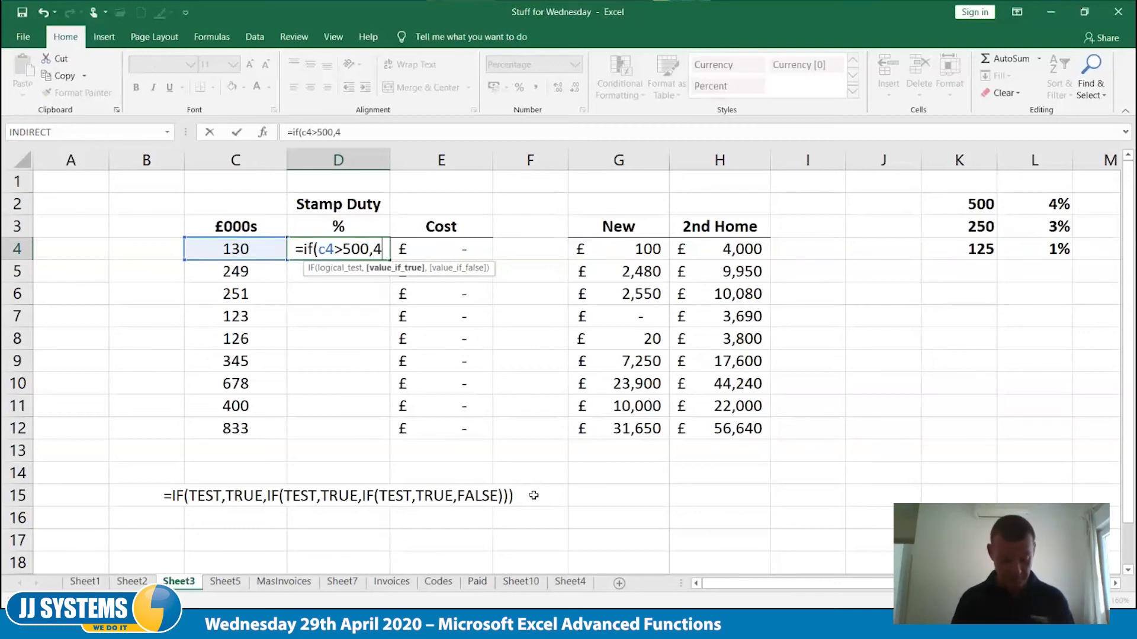
text(%)
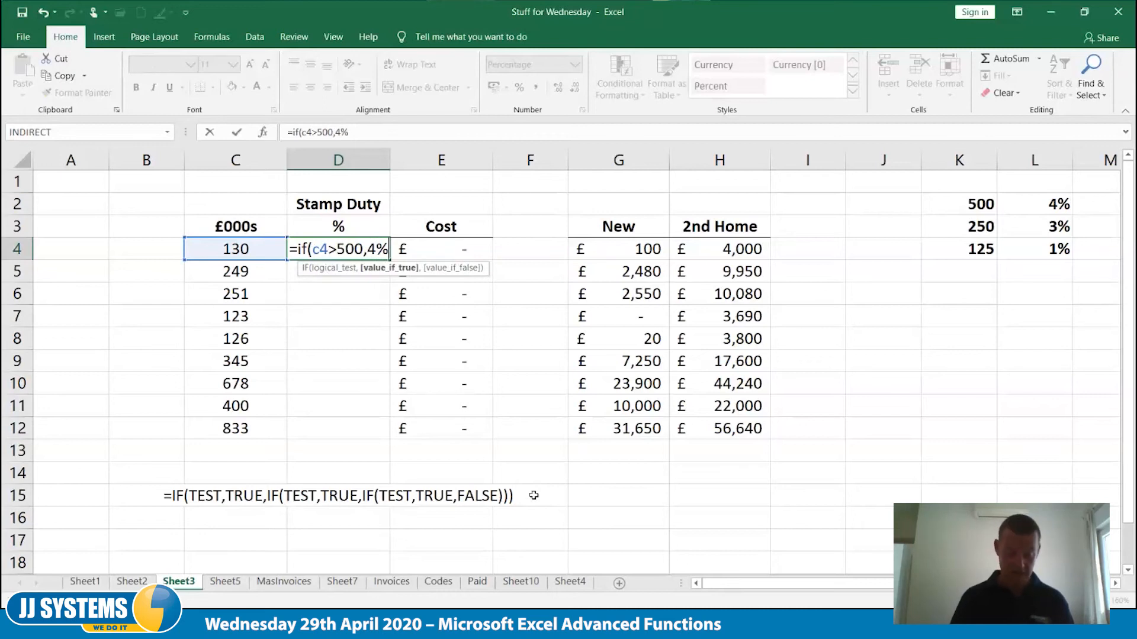
text(,)
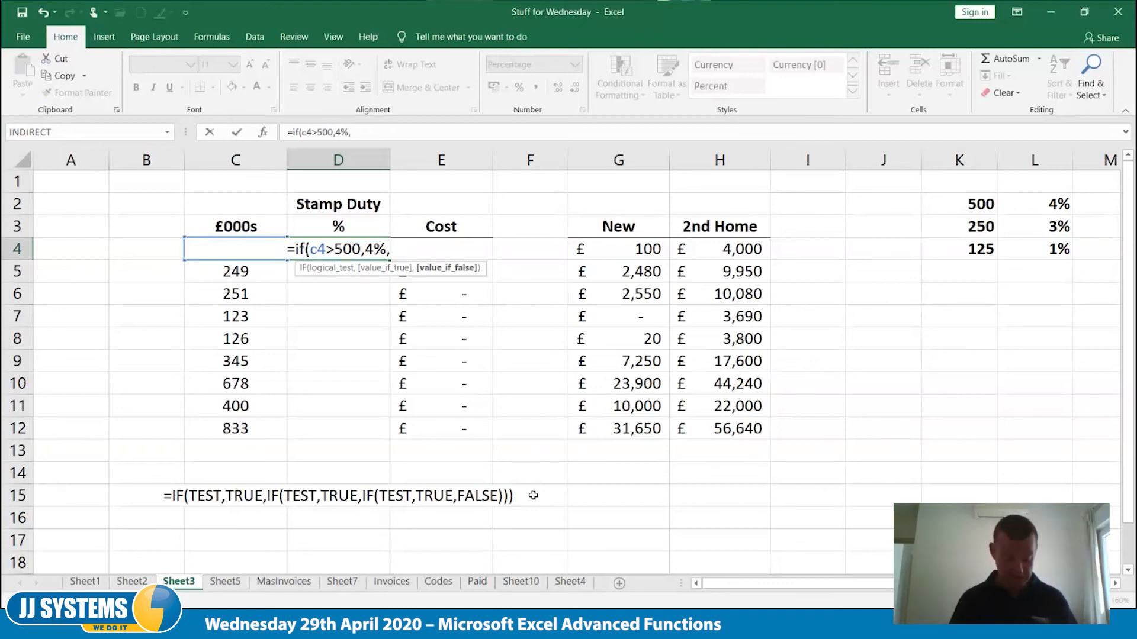
Nest a second IF as the formula's false value, returning 3% when C4 is greater than 250
text(if()
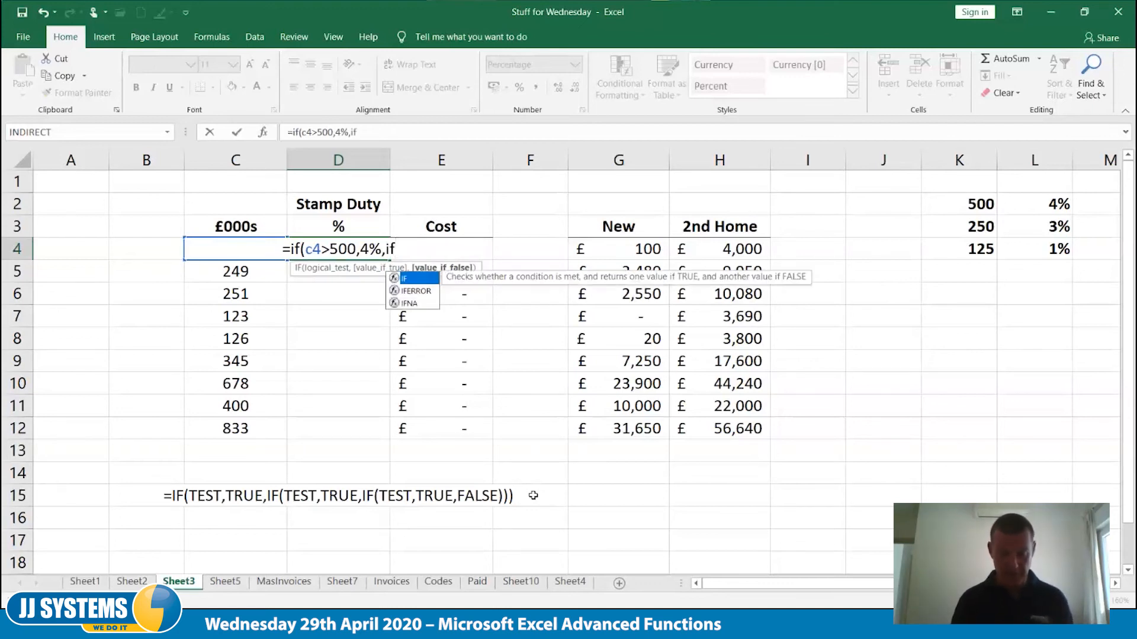
text(c4)
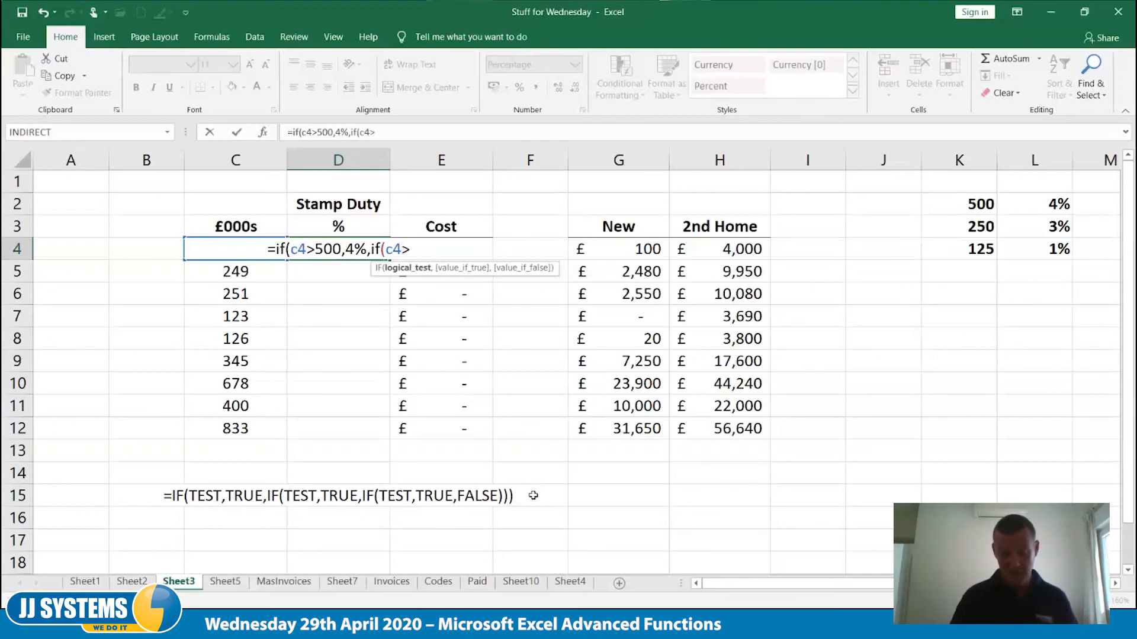
text(>250)
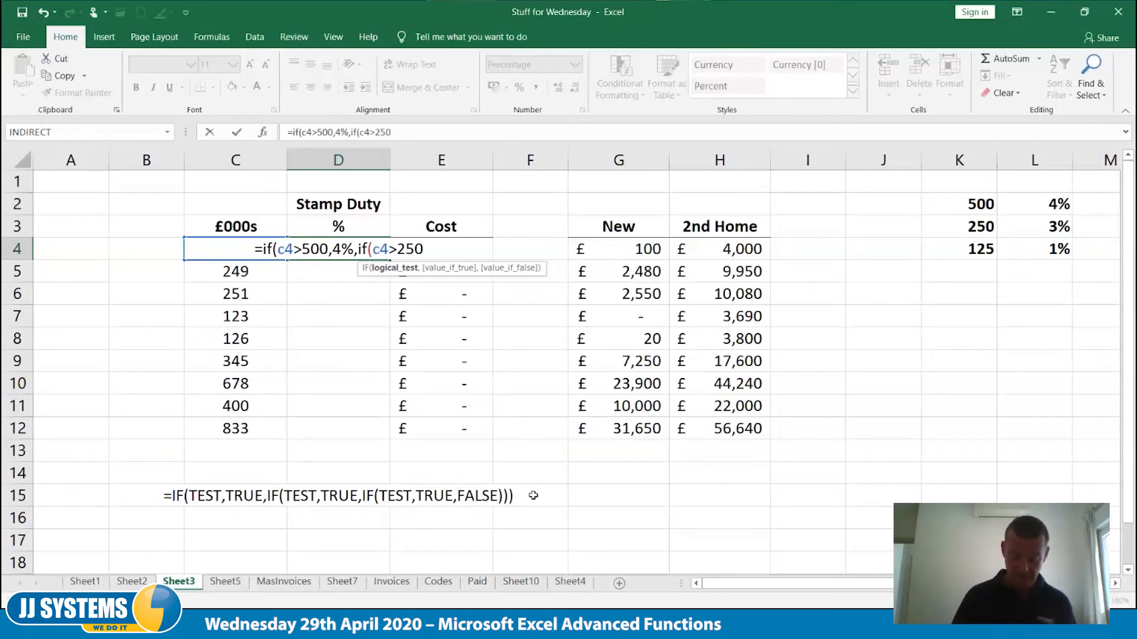
text(,3%)
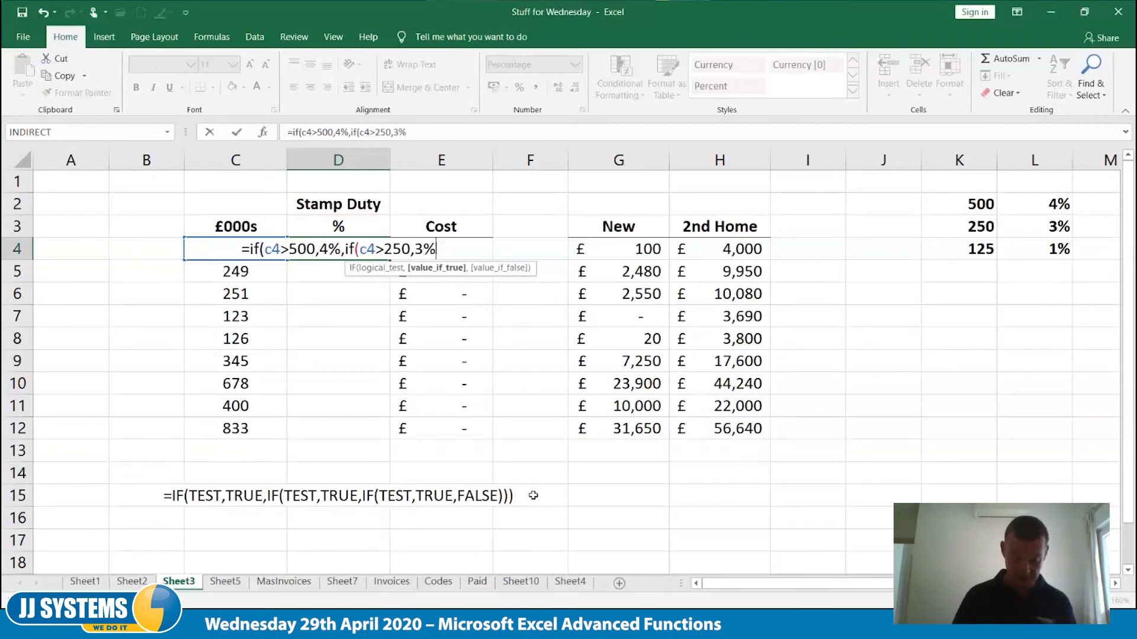
text(,)
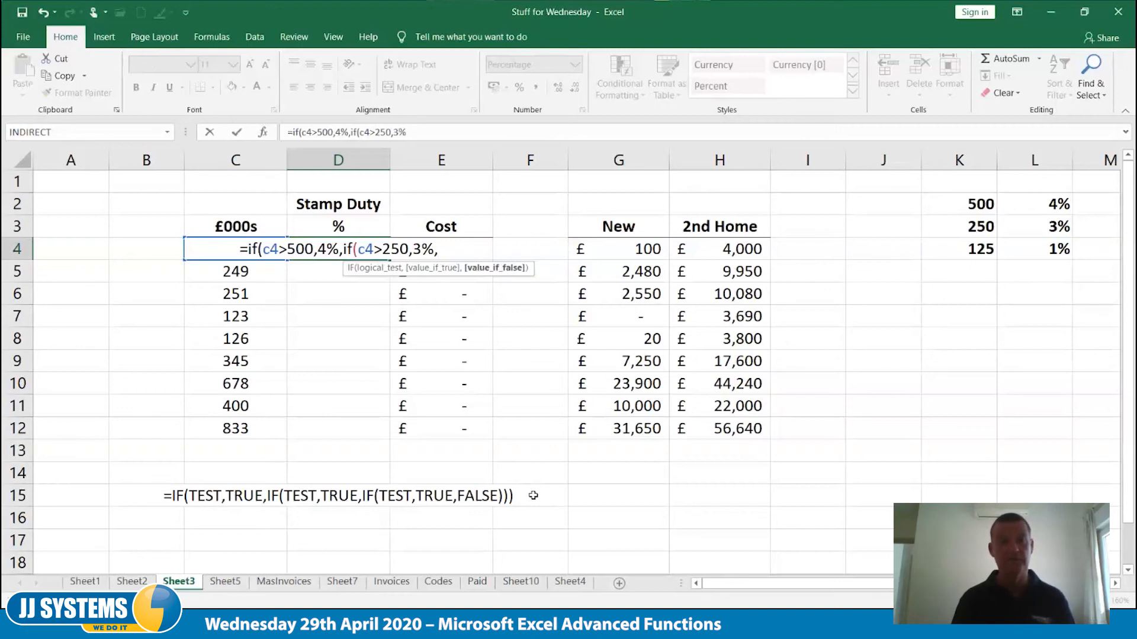
text(if()
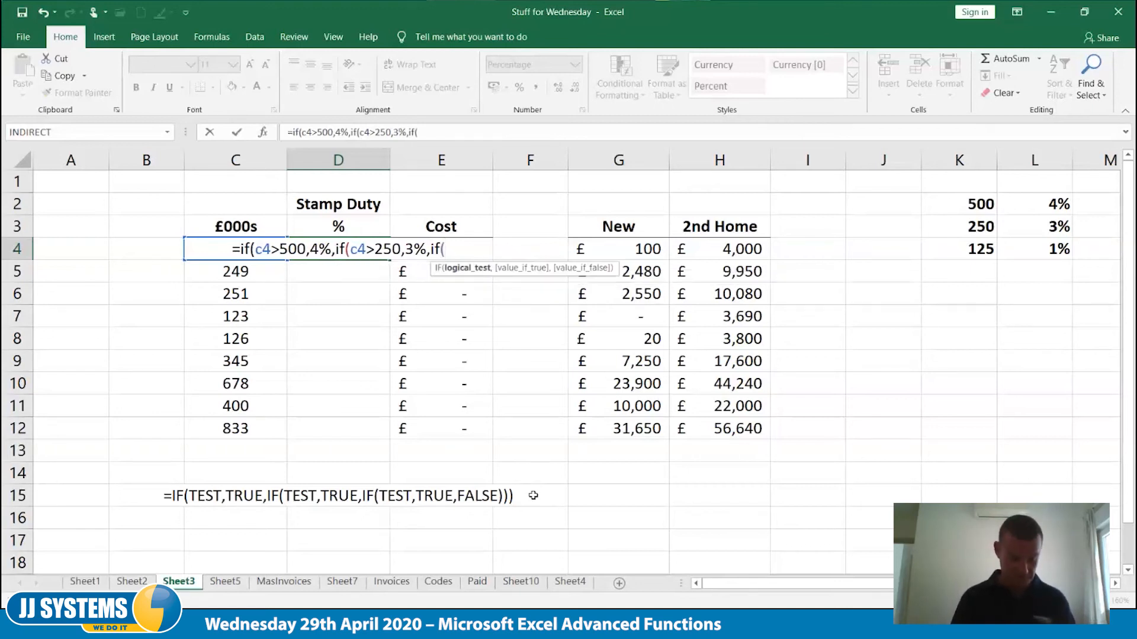
text(c4)
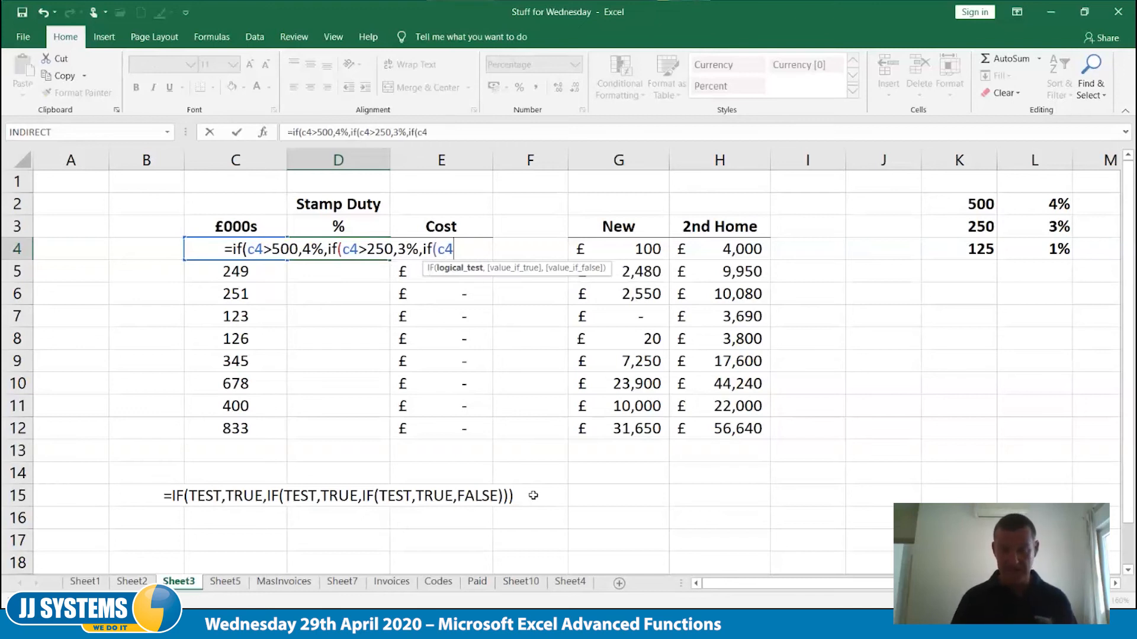
text(>125)
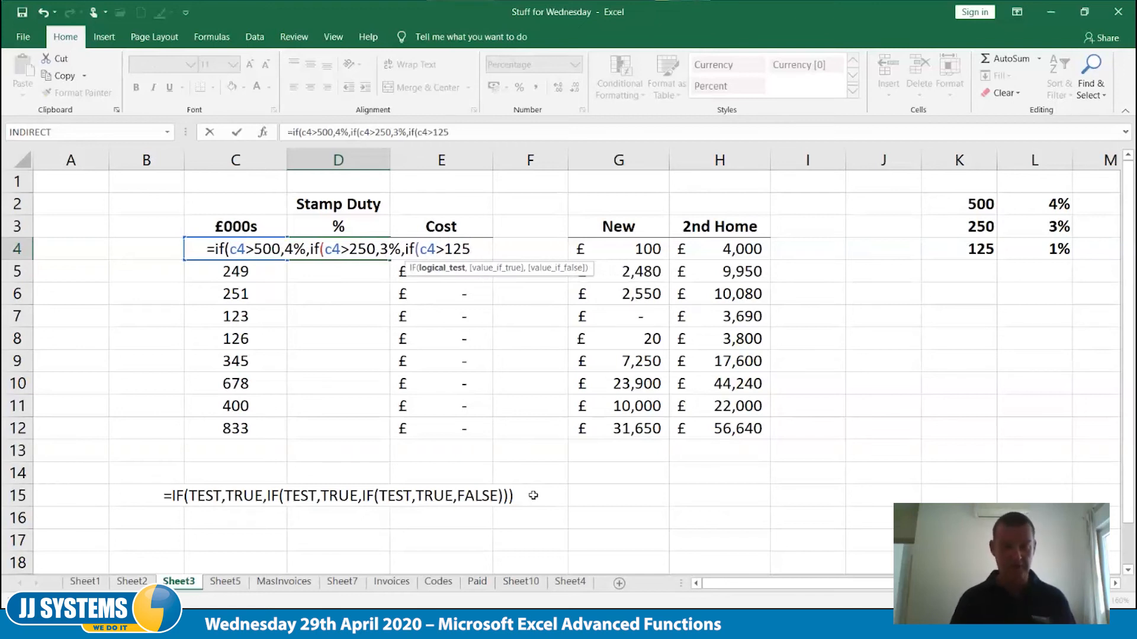
text(,1%)
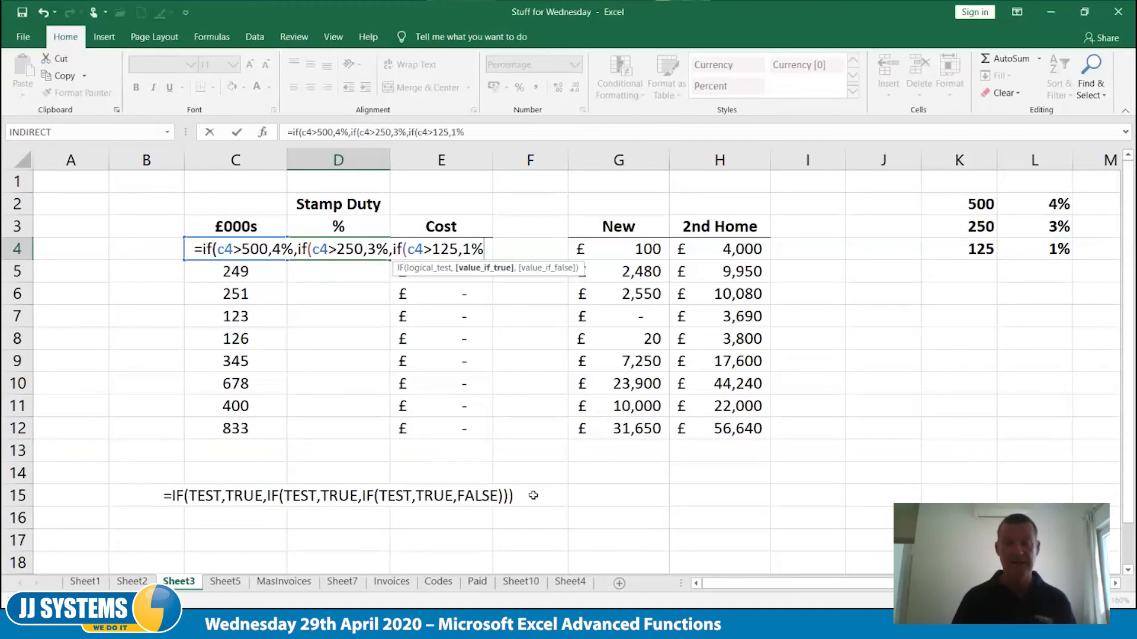
text(,0)
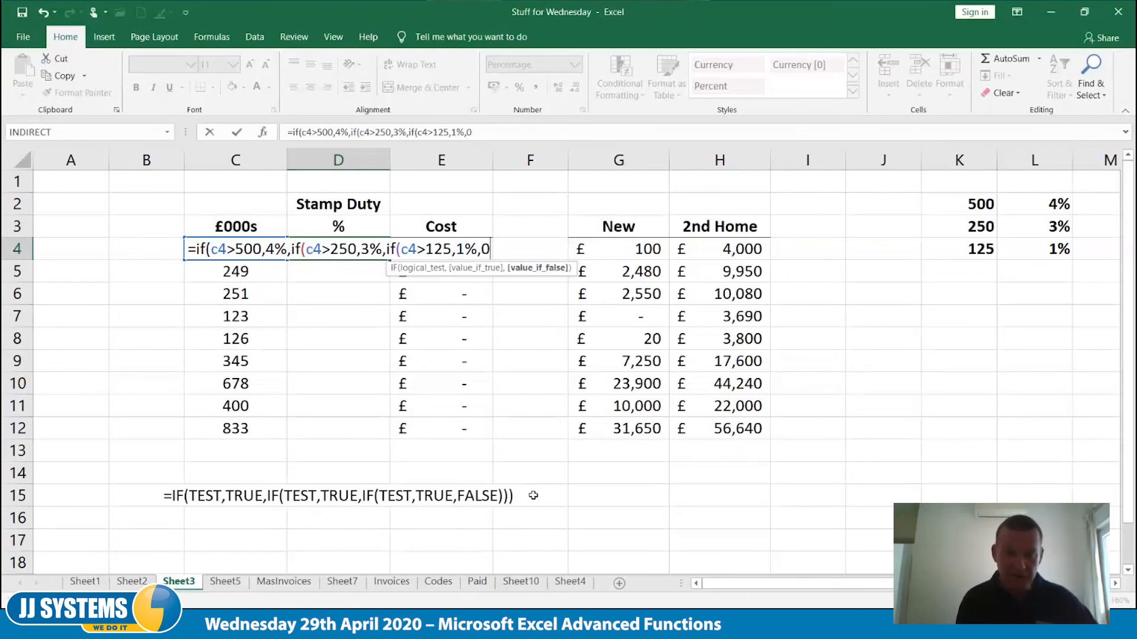
Nest a third IF returning 1% when C4 is greater than 125 and otherwise 0, and complete the D4 formula
text())
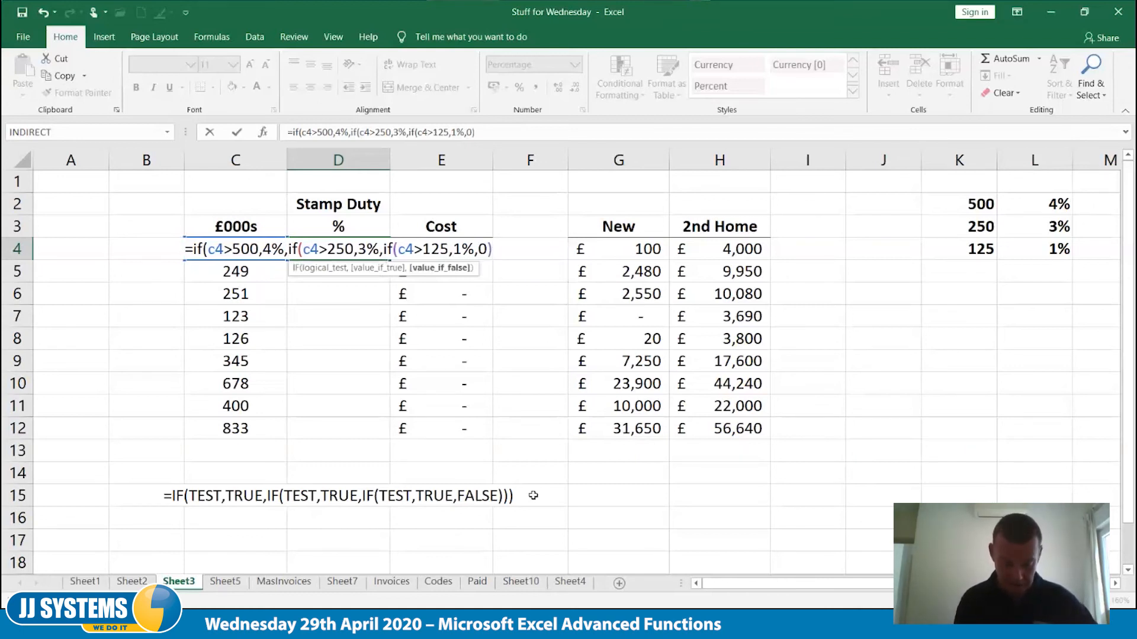
text())
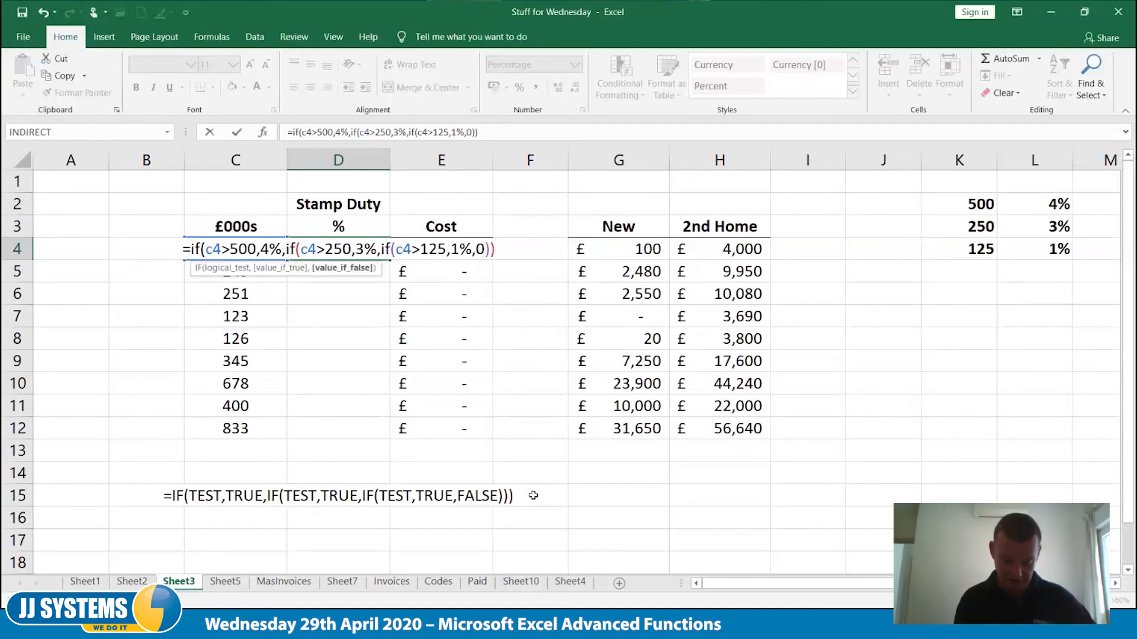
text())
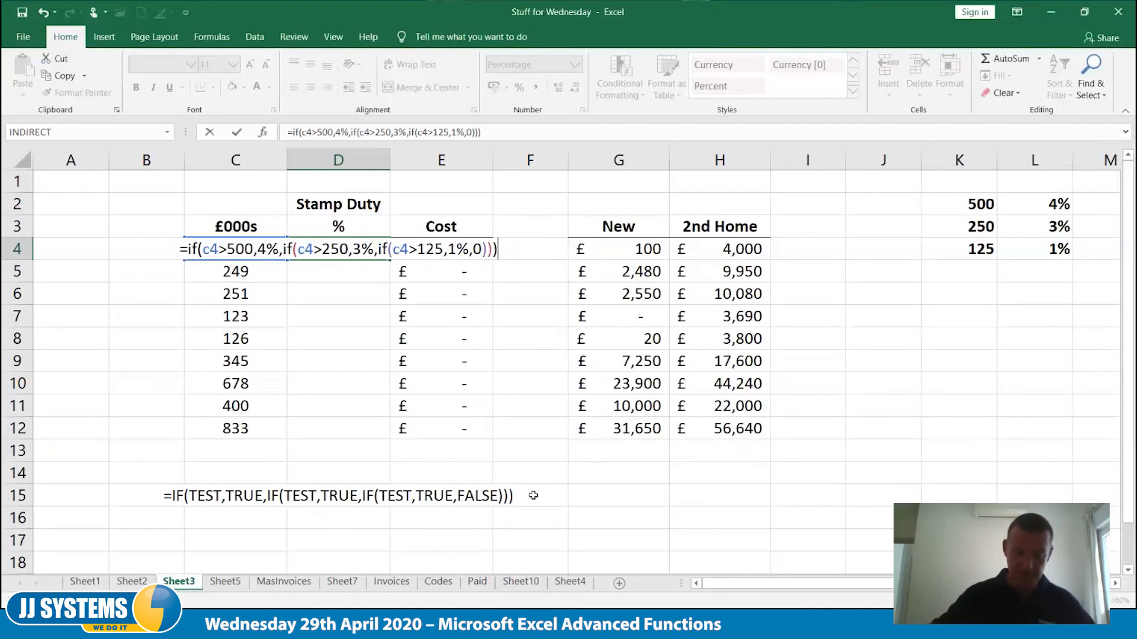
key(Tab)
key(Left)
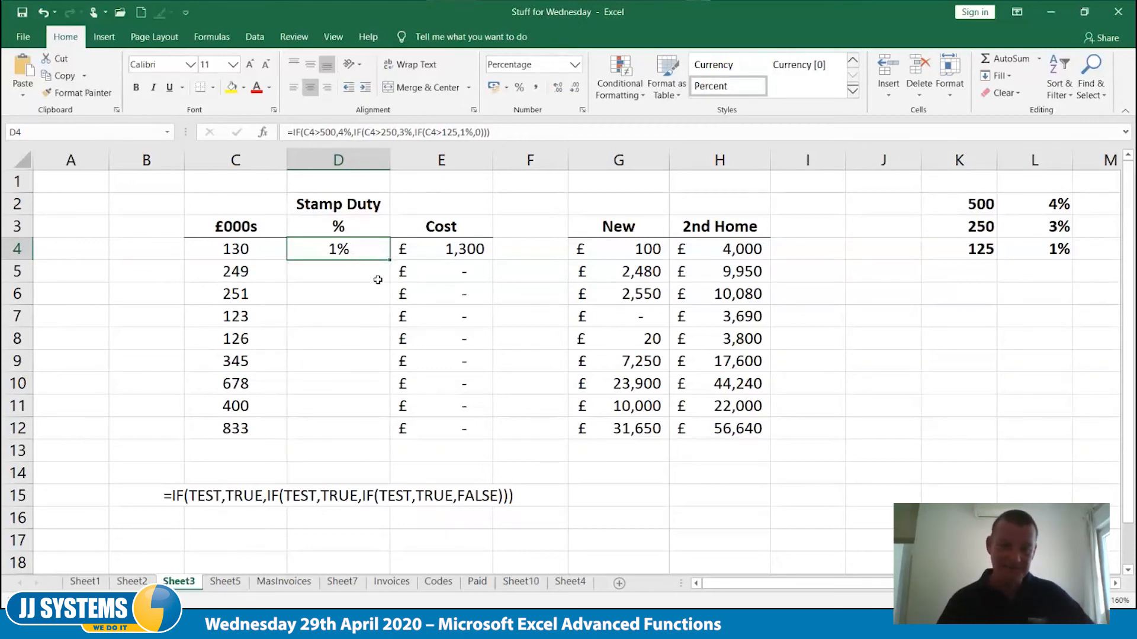
Fill the D4 stamp duty formula down to D12 and check the rates against the prices in C5:C7
drag(390, 261, 379, 438)
click(240, 276)
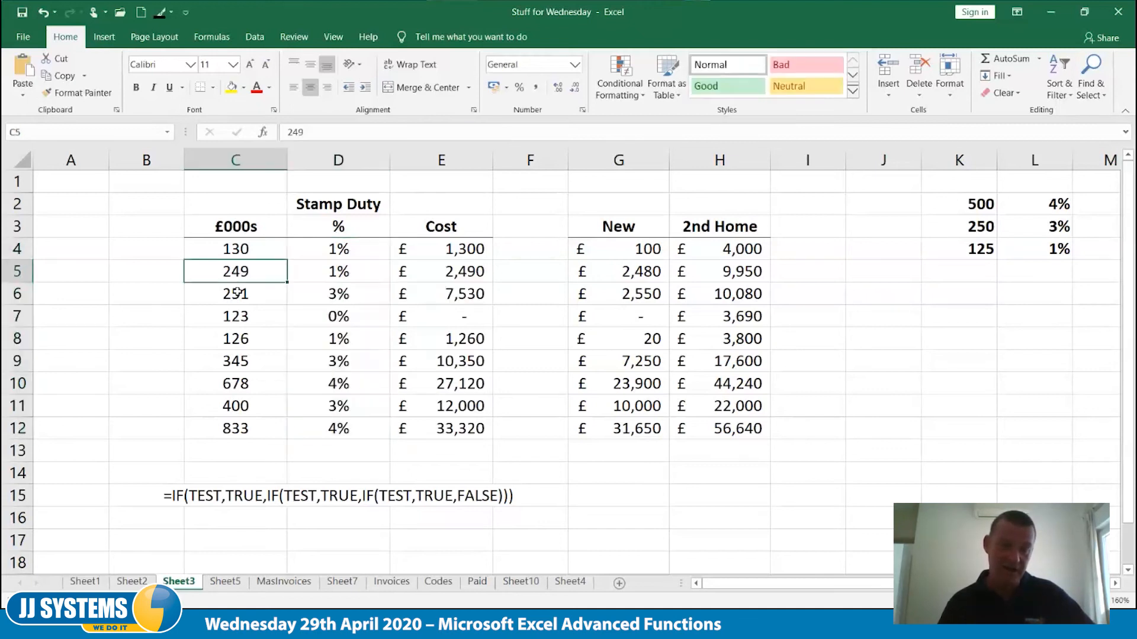
click(238, 291)
click(237, 309)
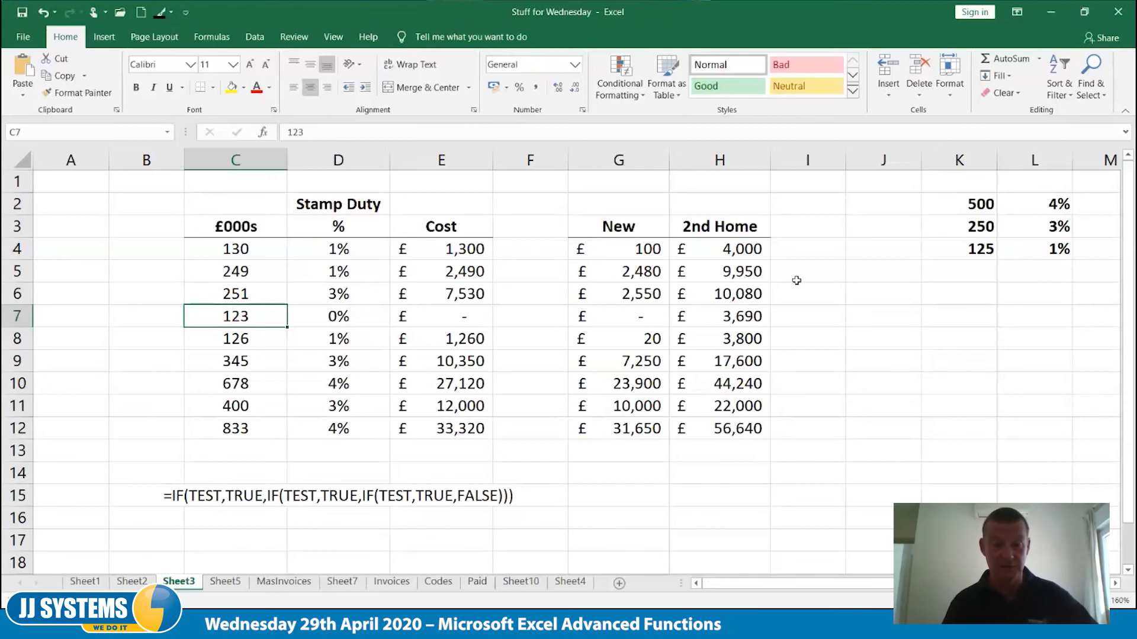
click(242, 294)
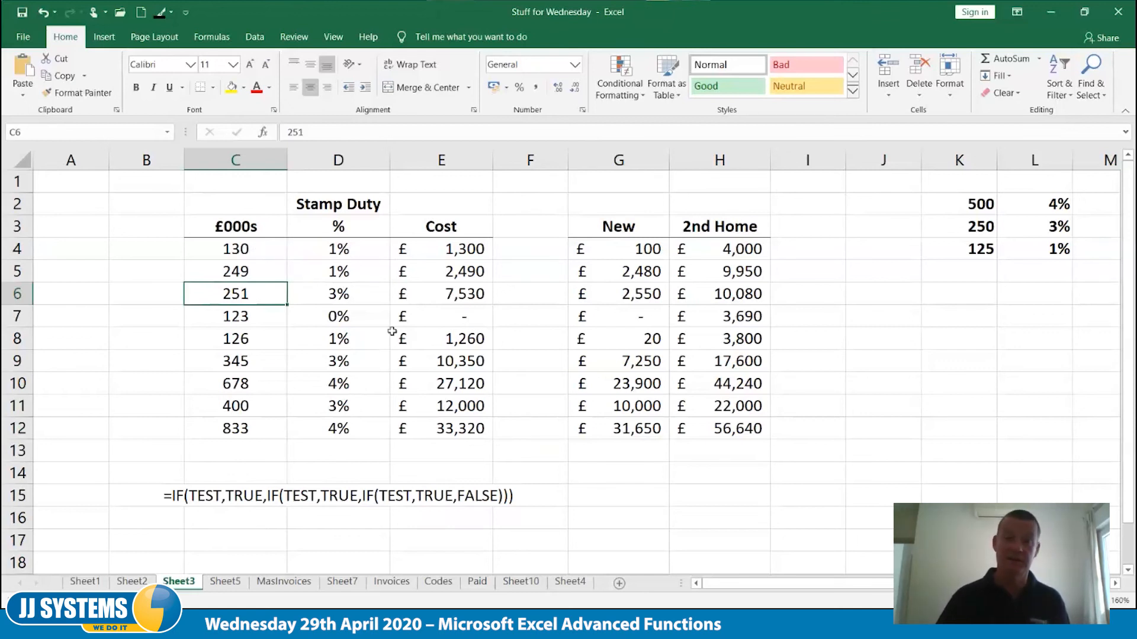
Examine the Cost formula in E4 and the cells it refers to, leaving it unchanged
click(452, 251)
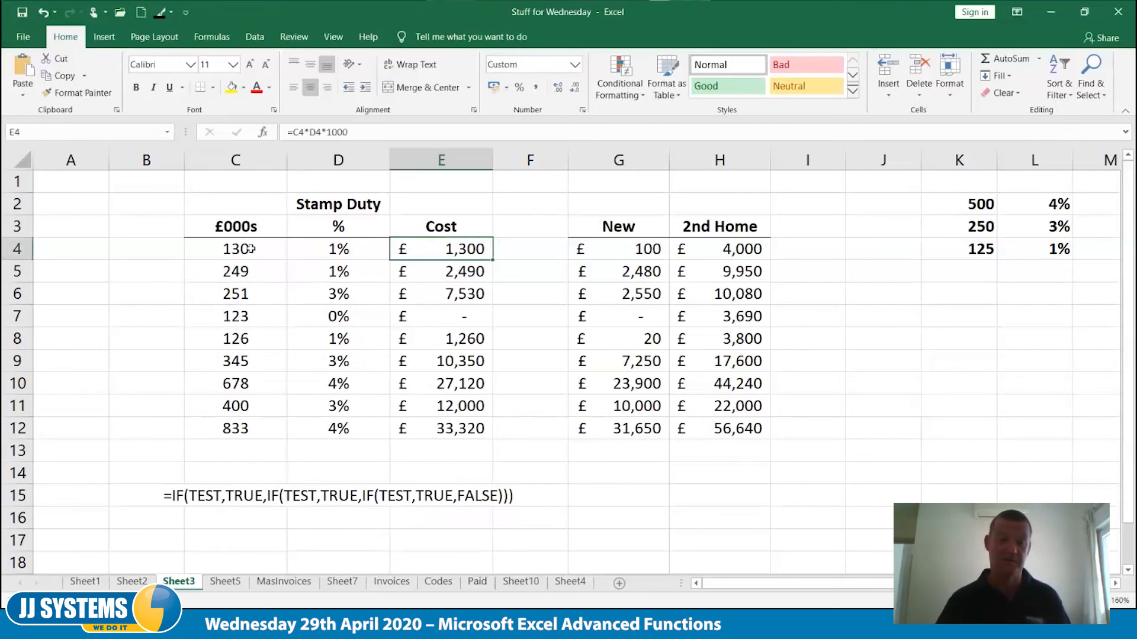
double_click(435, 249)
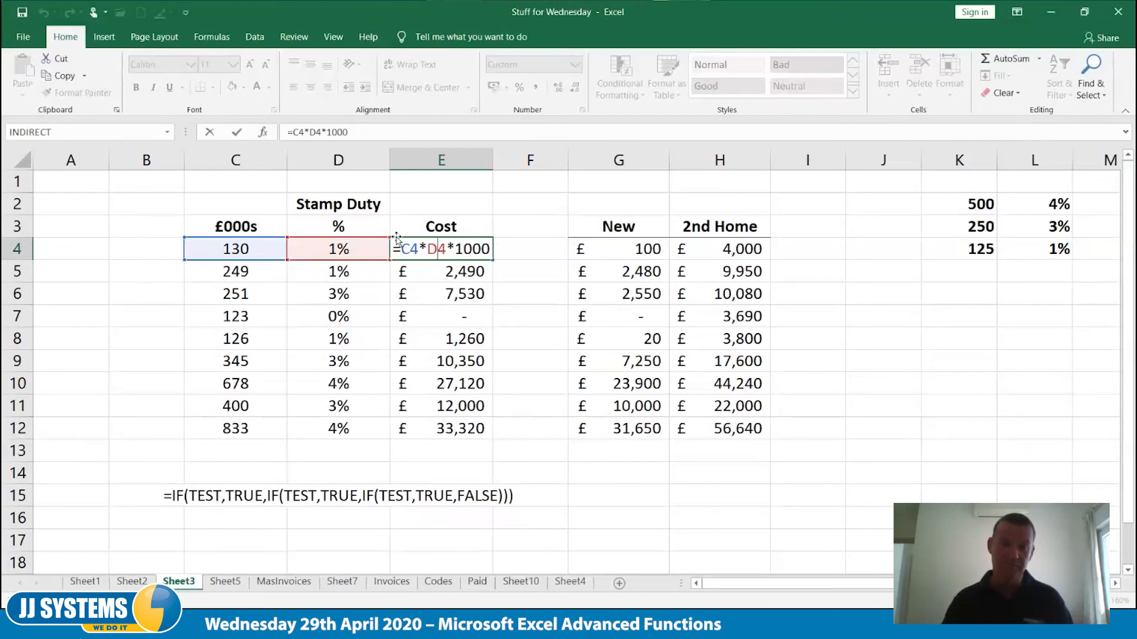
key(Escape)
Copy the nested IF formula text from D4 into J4, keeping its C4 references
click(350, 250)
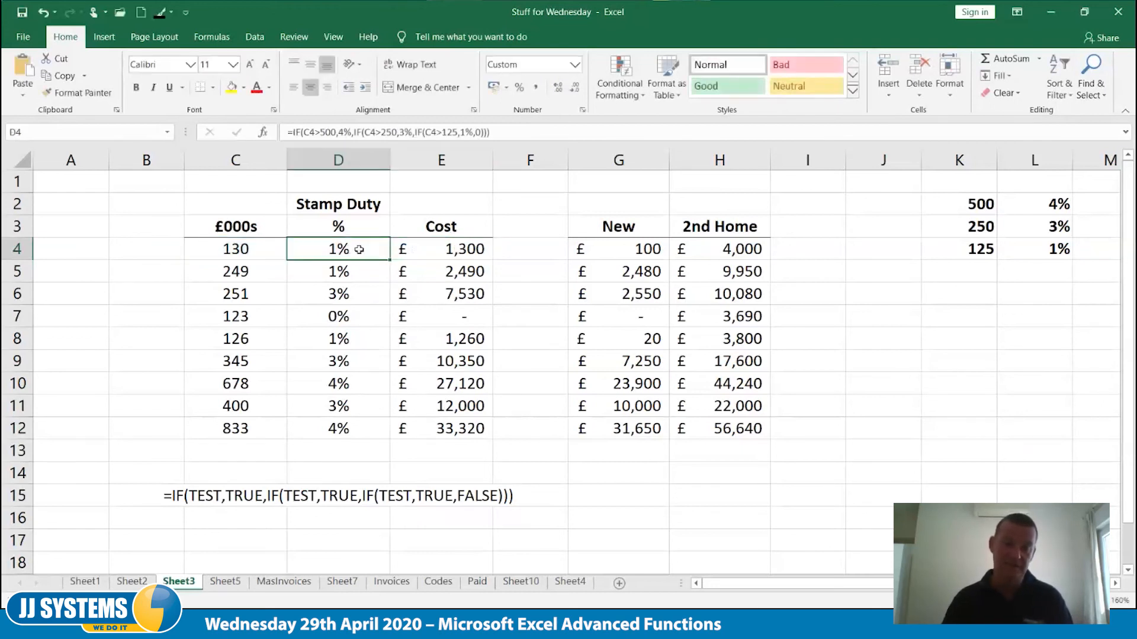
click(509, 134)
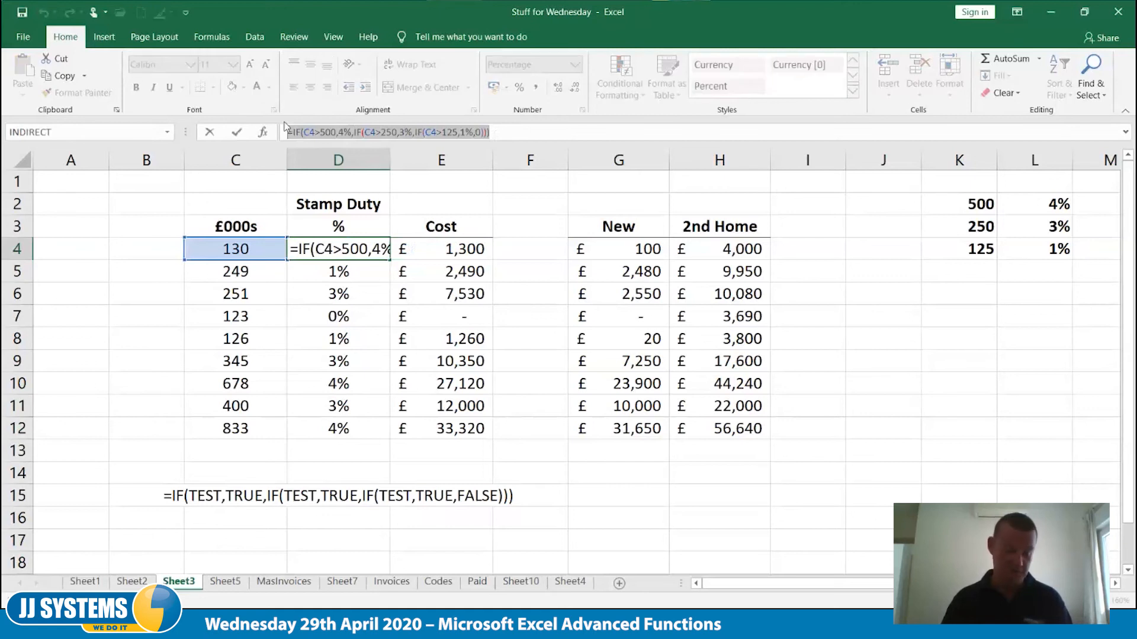
key(Escape)
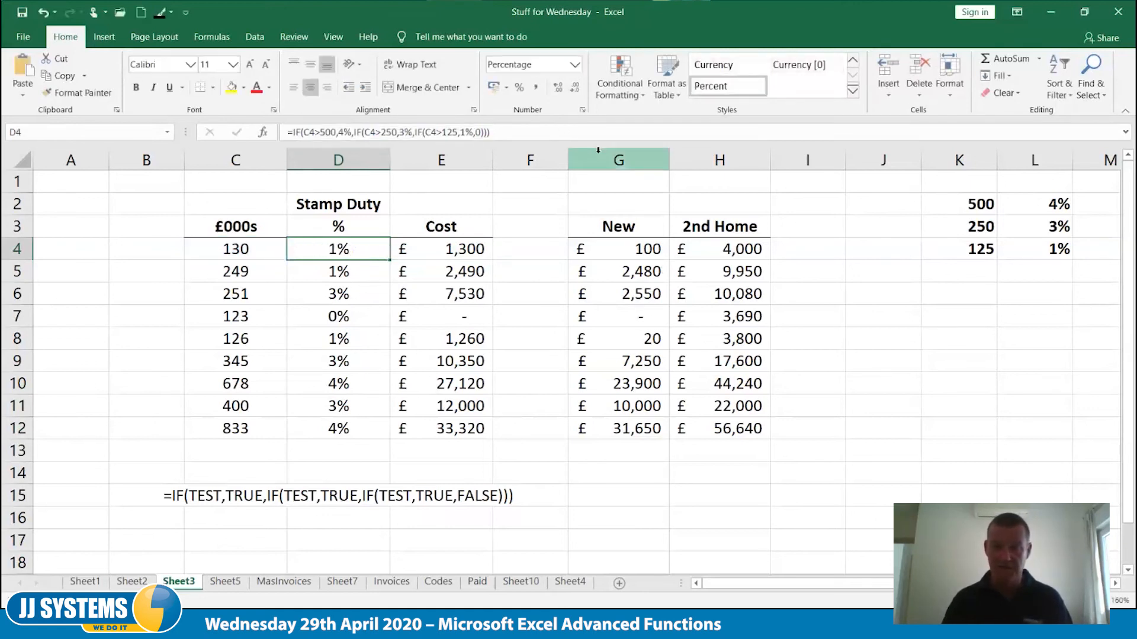
click(875, 250)
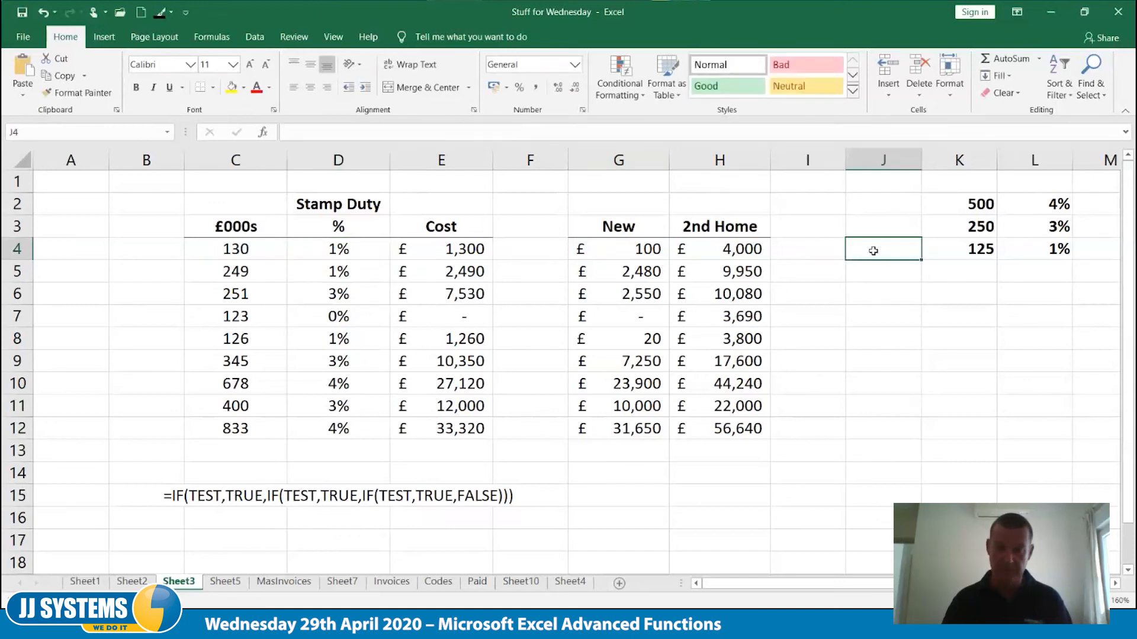
key(F2)
text(=IF(C4>500,4%,IF(C4>250,3%,IF(C4>125,1%,0))))
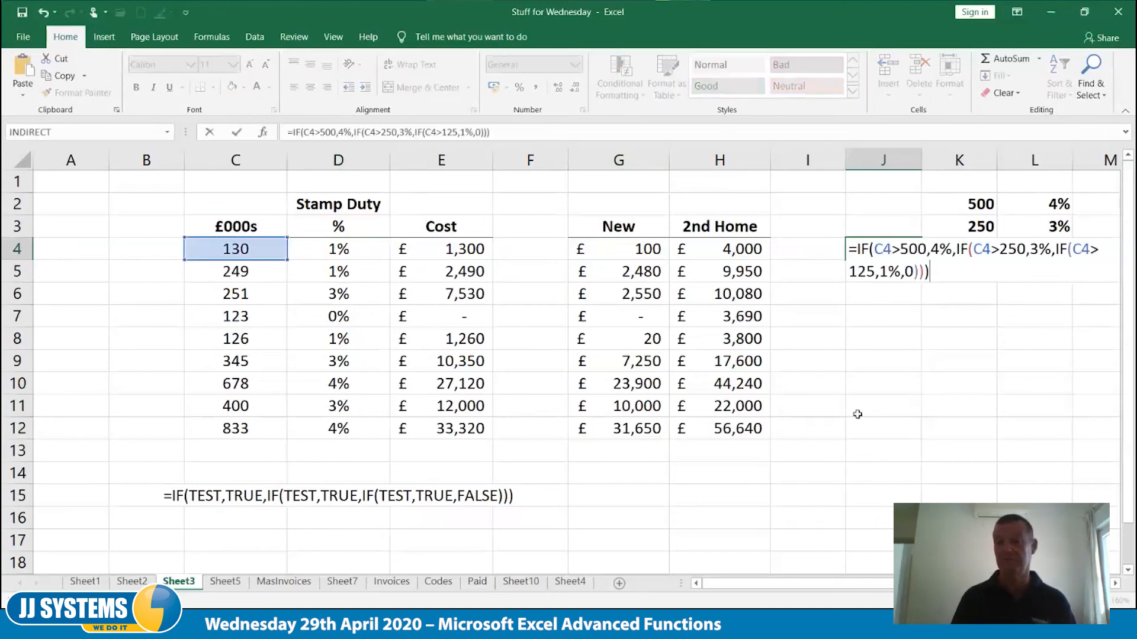
Multiply the nested IF formula in J4 by C4 and 1000 to return the stamp duty cost directly
text(*)
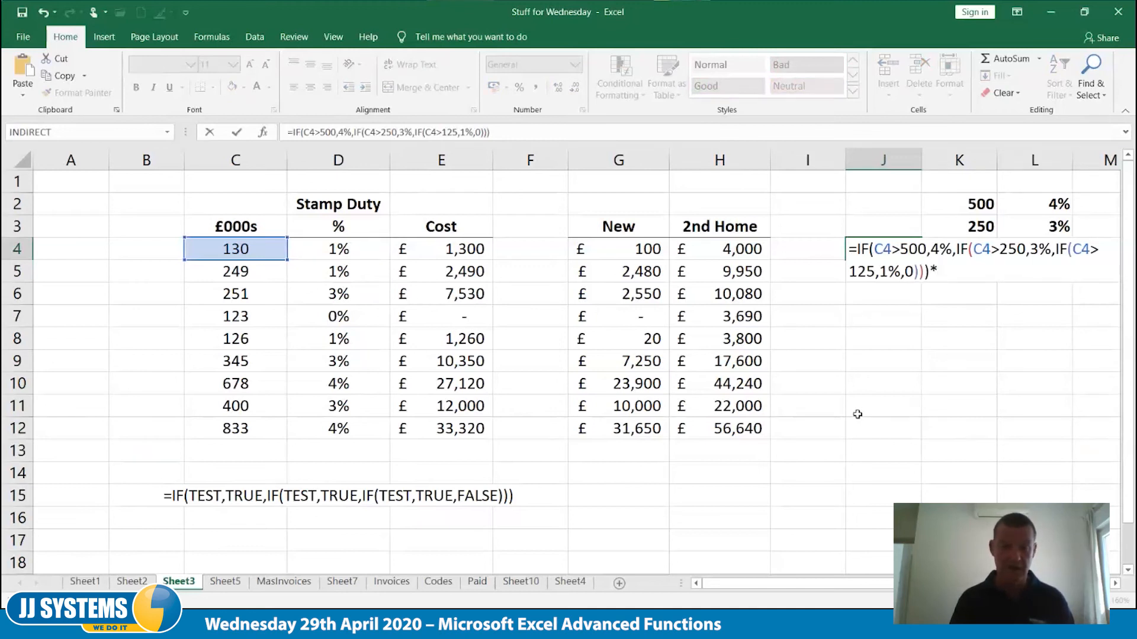
text(c4)
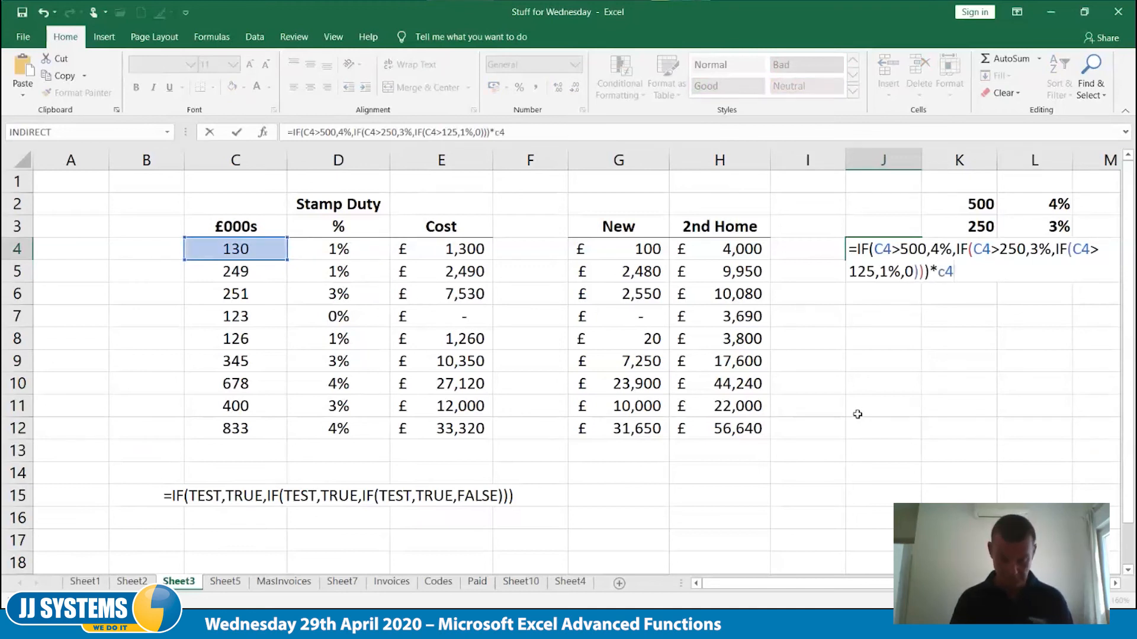
text(*100)
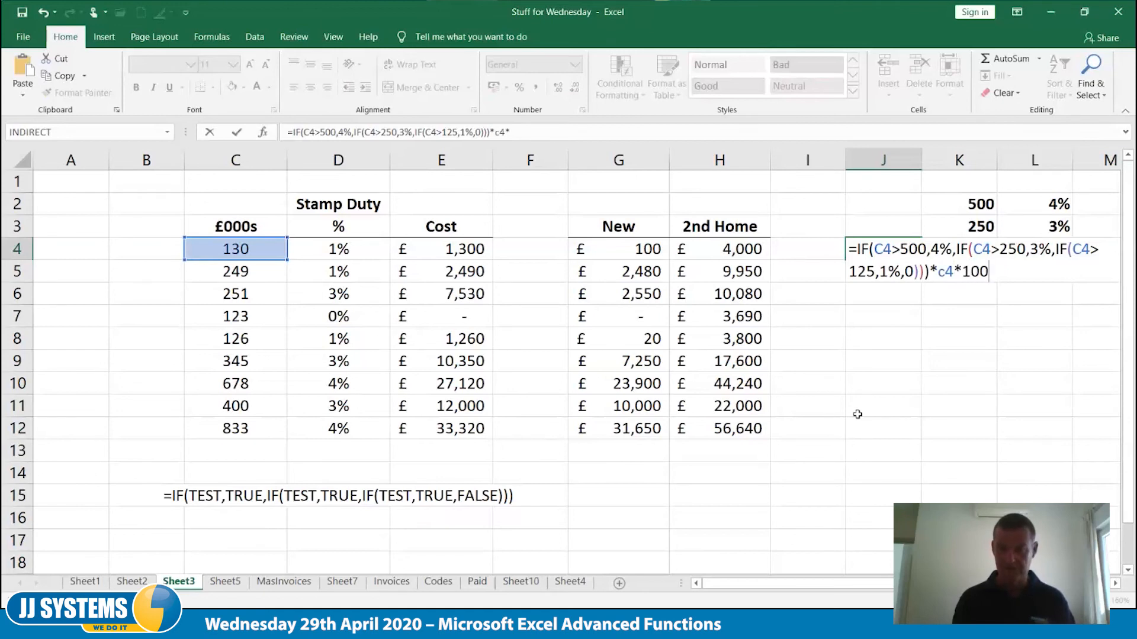
text(0)
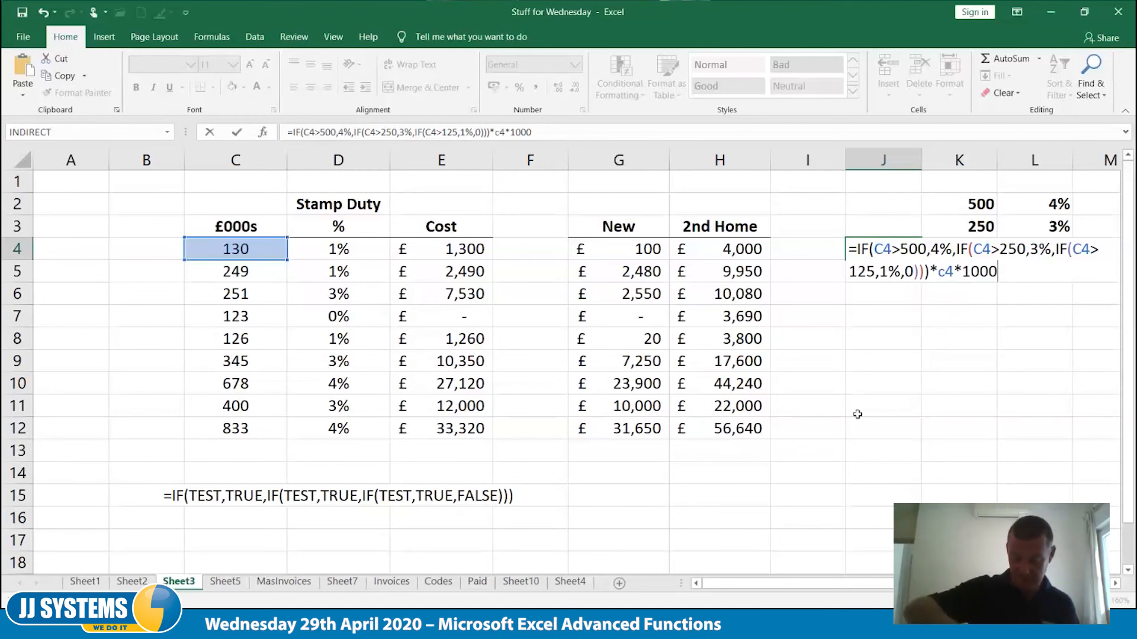
key(Tab)
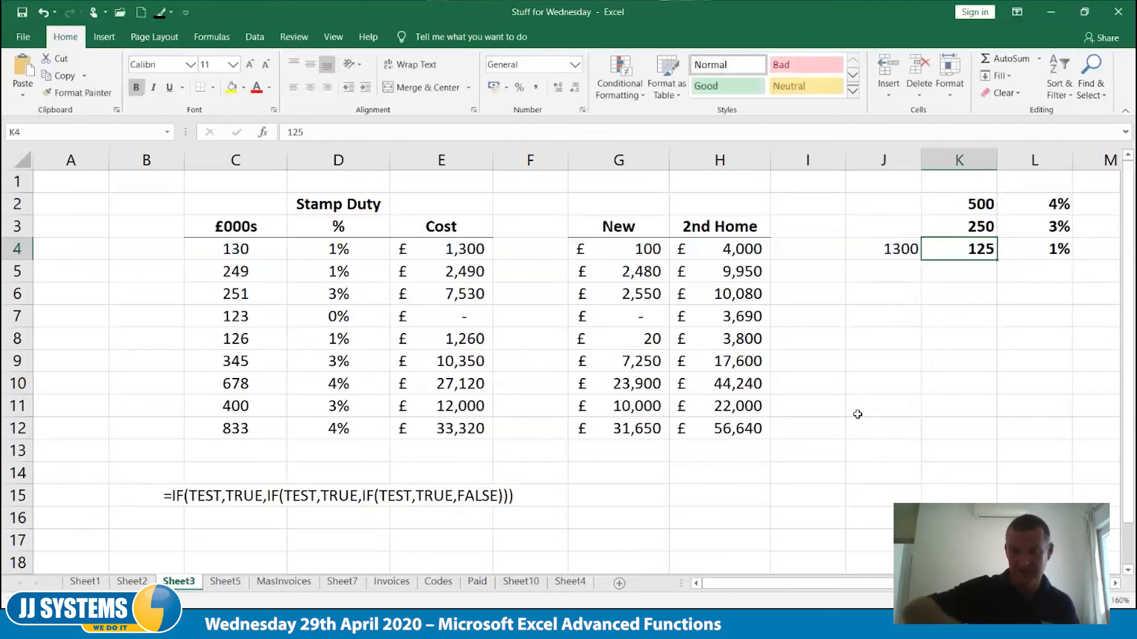
key(Left)
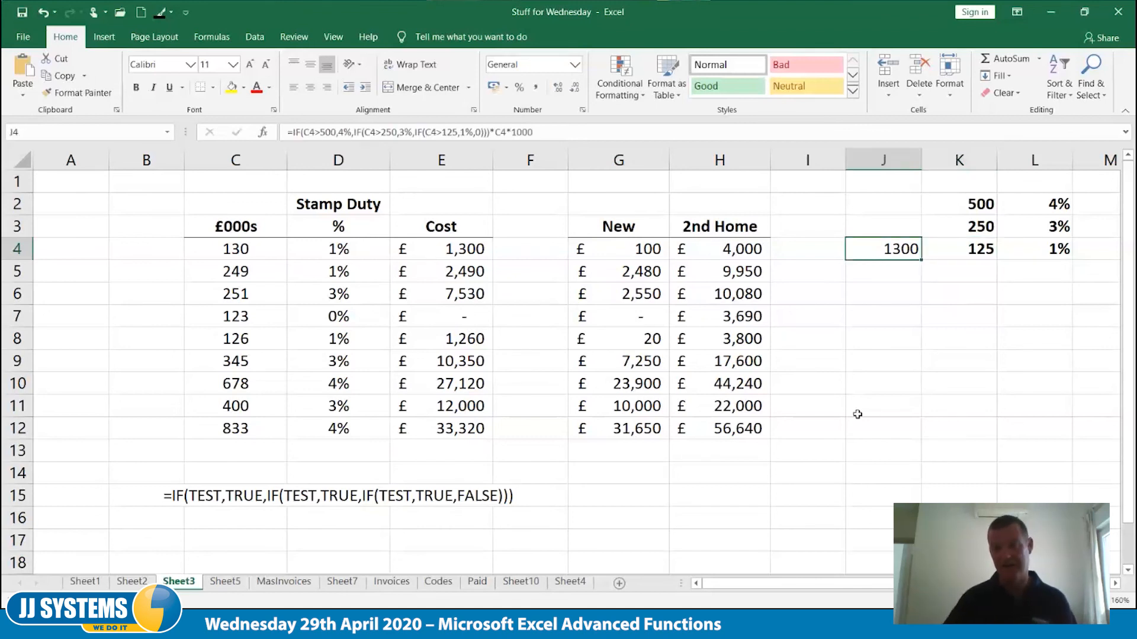
Fill the J4 formula down to J12, and inspect the formulas in J12 and in the New column's G4
drag(923, 292, 921, 437)
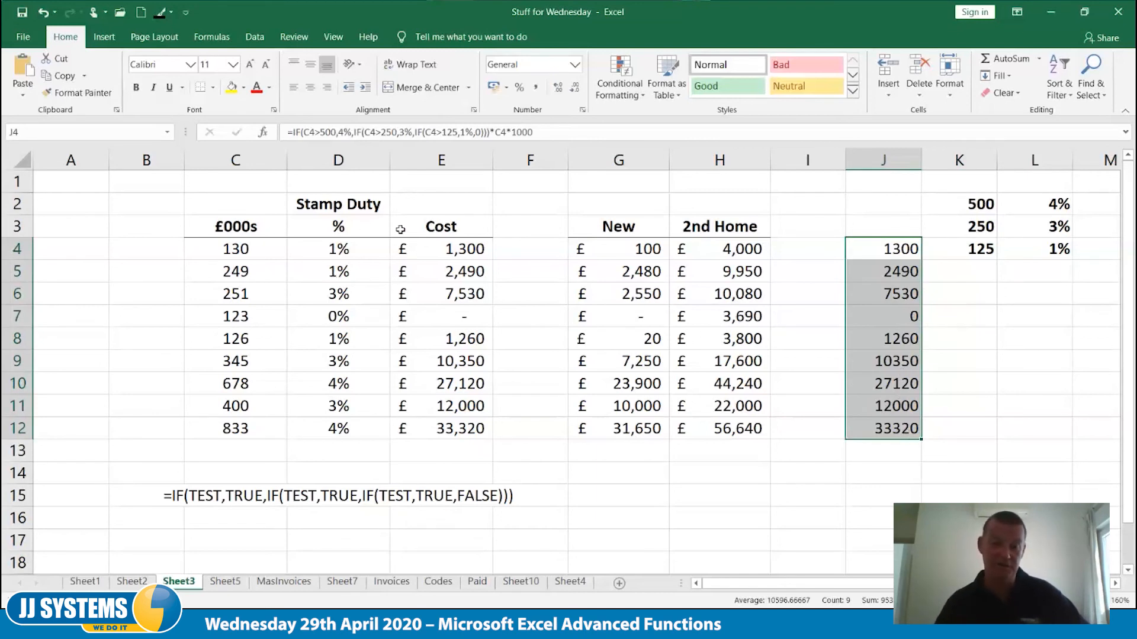
double_click(881, 429)
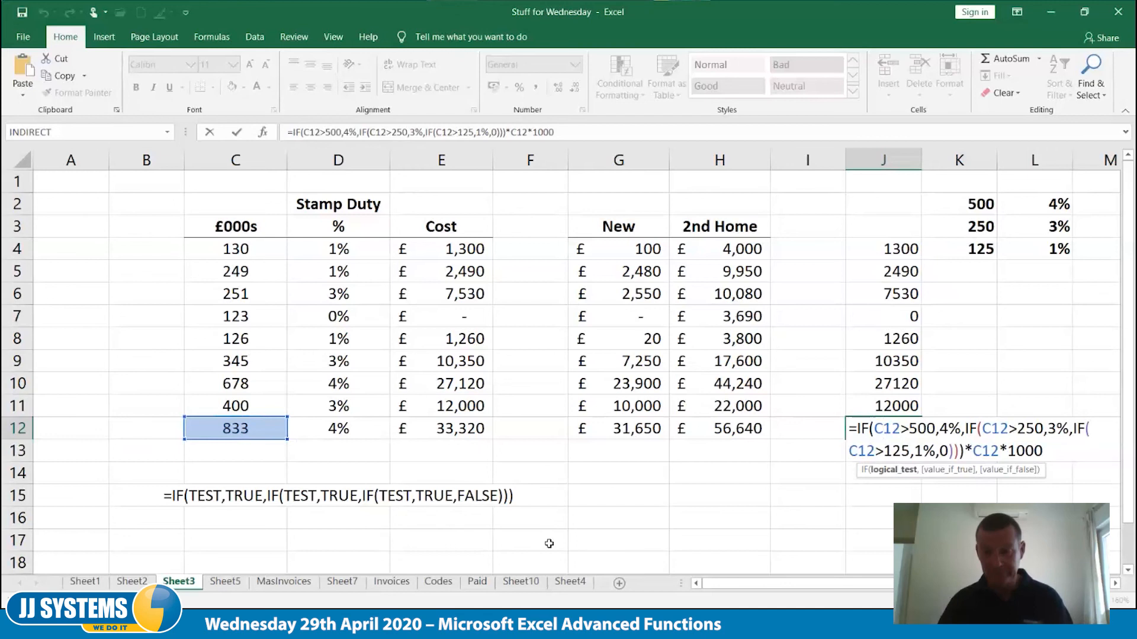
key(ctrl+Return)
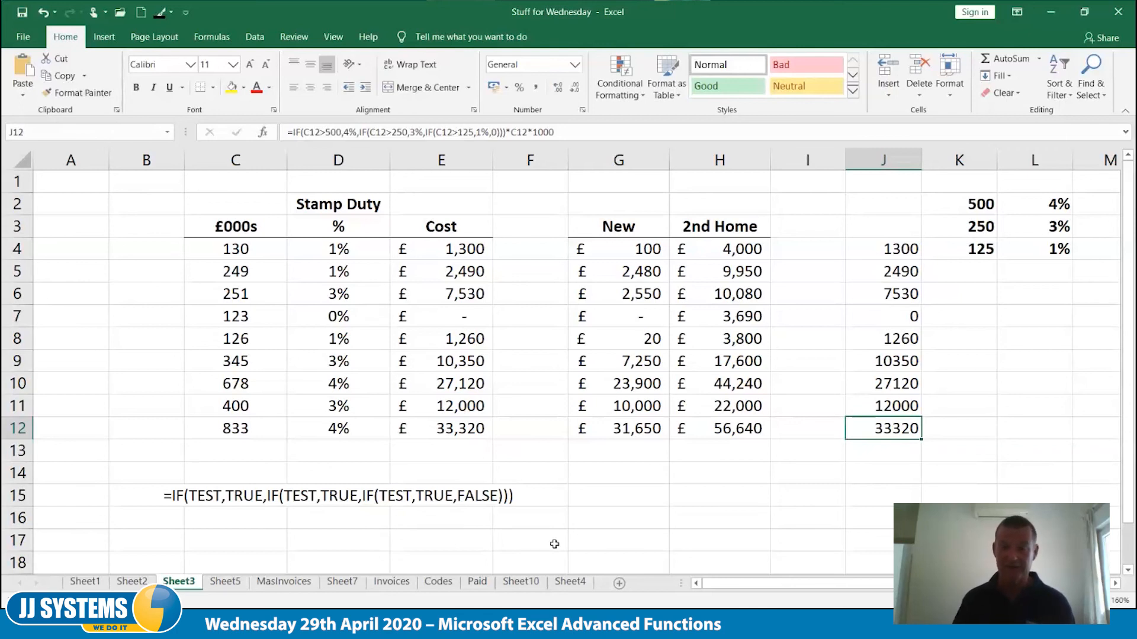
click(633, 249)
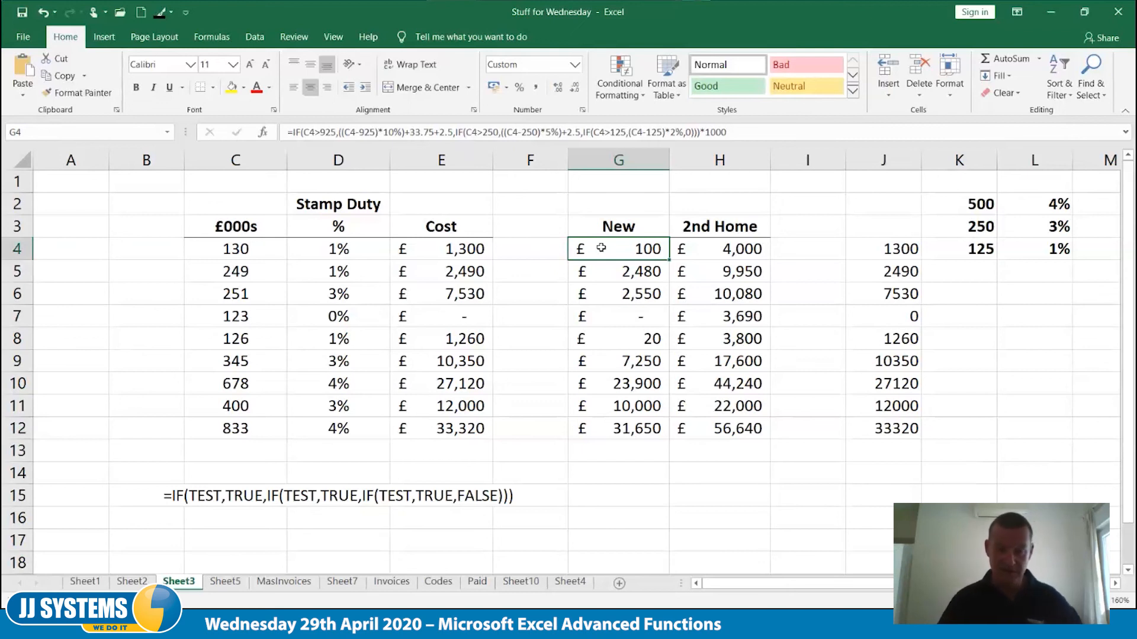
Delete the generic nested IF syntax text from row 15 below the stamp duty table
click(238, 433)
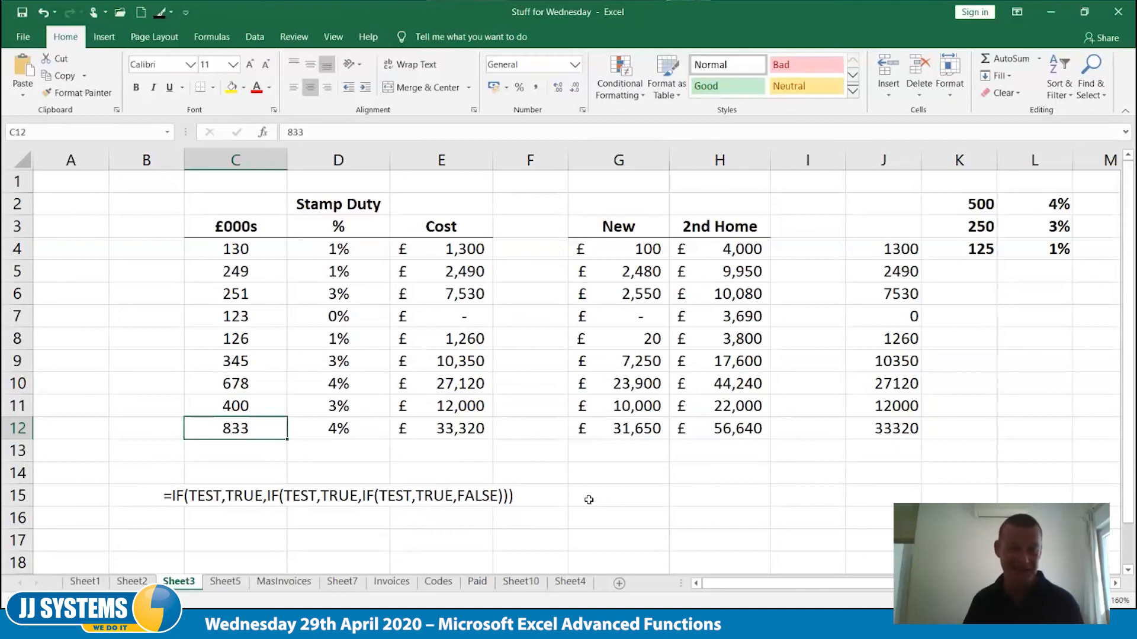
click(251, 497)
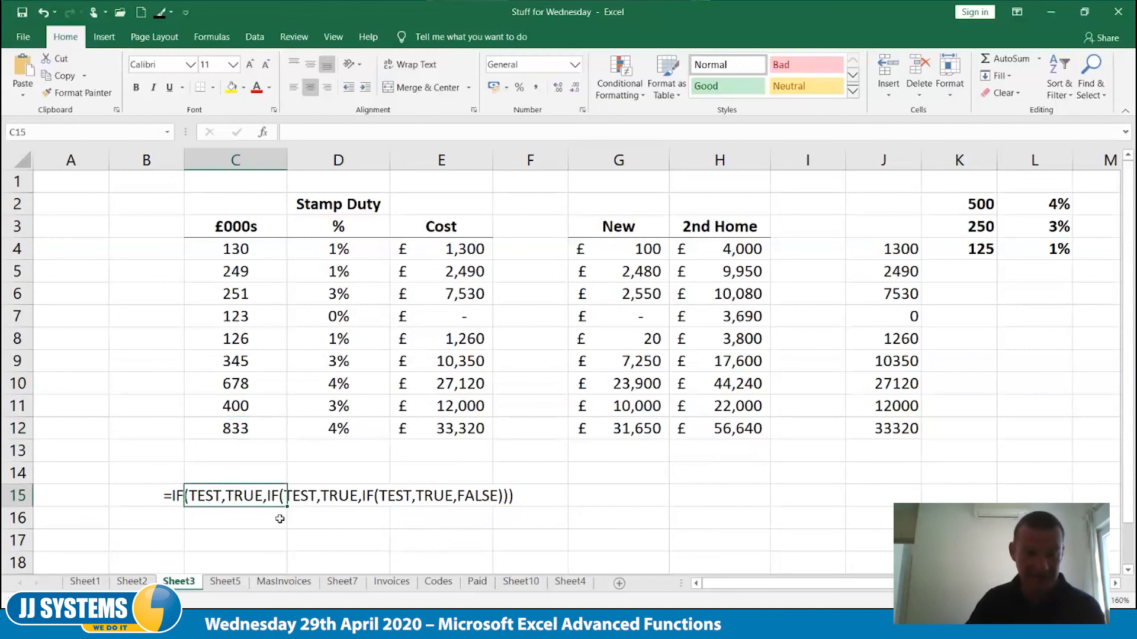
click(352, 494)
key(Delete)
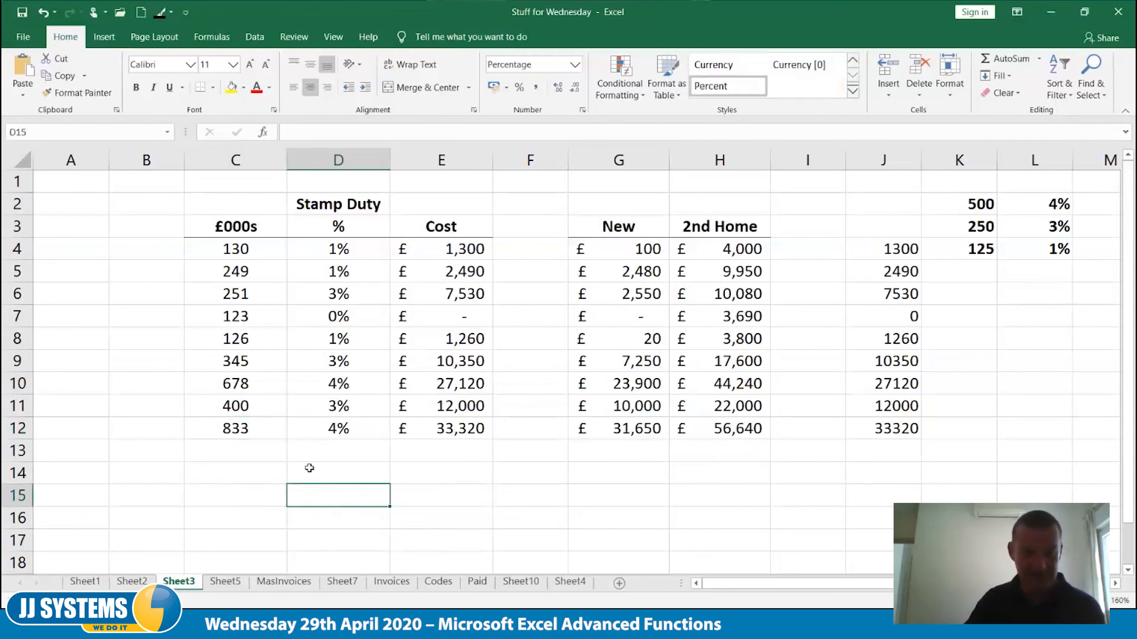
click(279, 453)
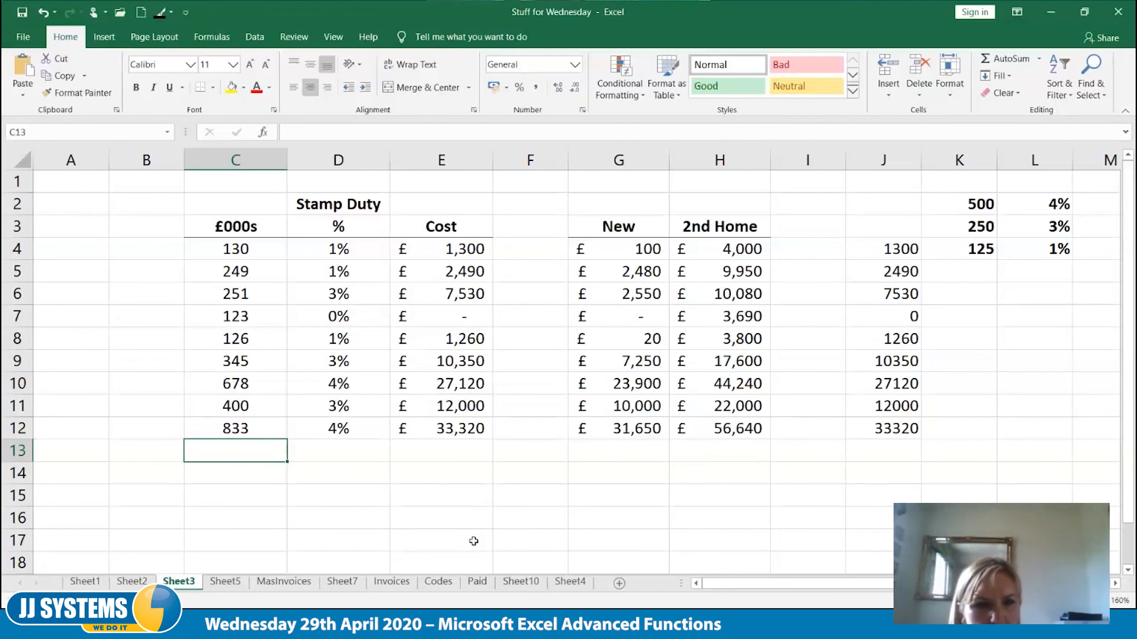
Strip the three closing brackets from the D4 nested IF formula and enter it, accepting the proposed correction
click(461, 254)
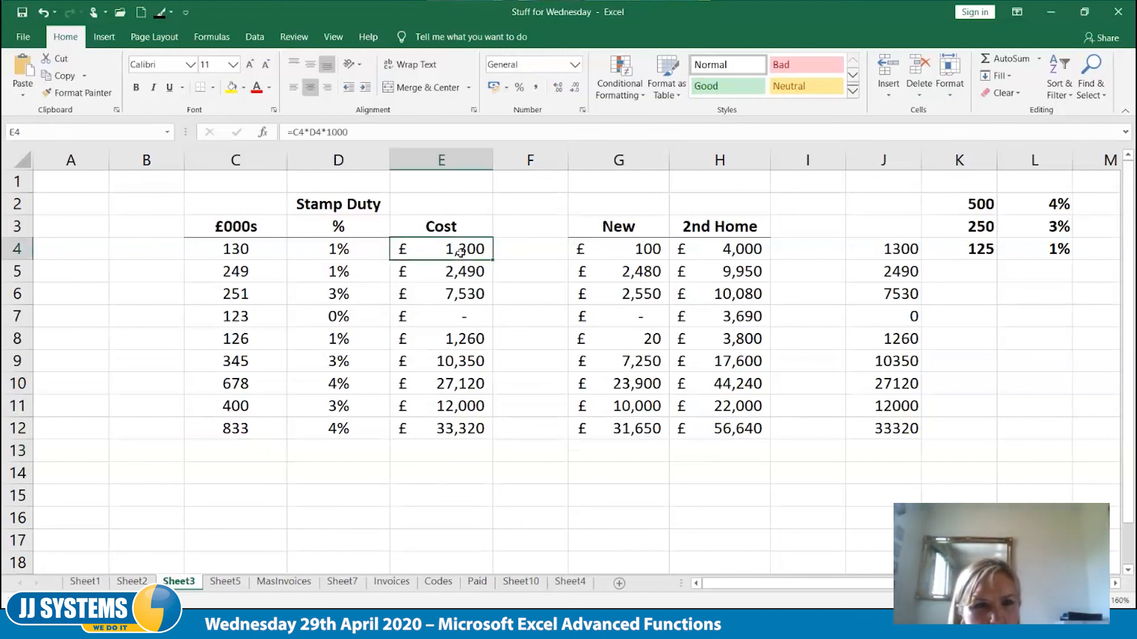
double_click(461, 253)
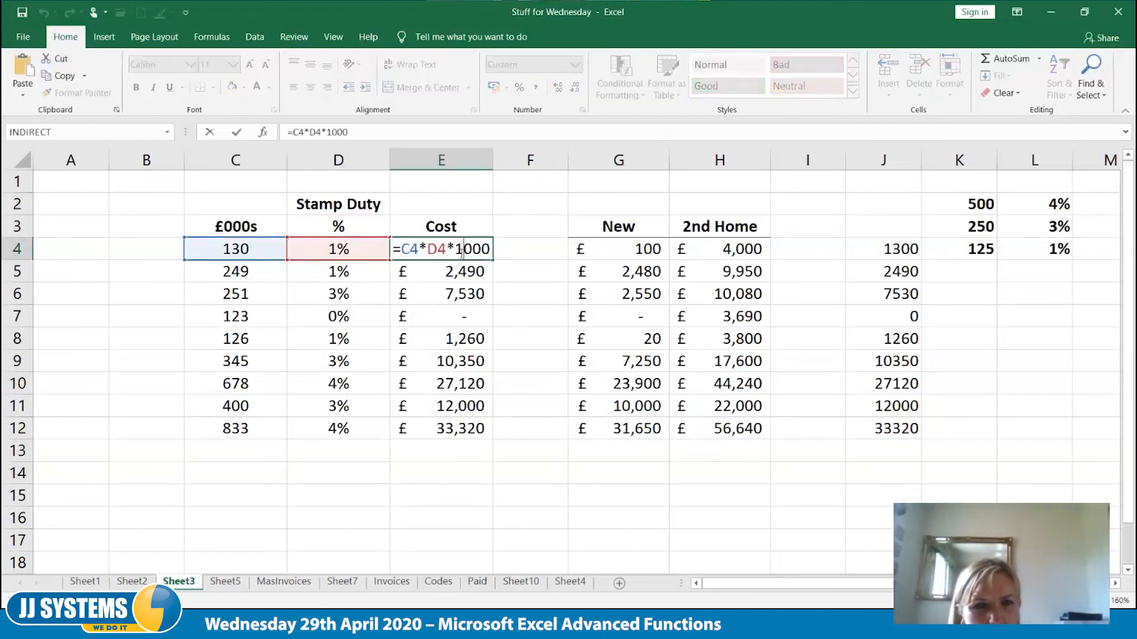
click(369, 255)
double_click(368, 254)
click(490, 249)
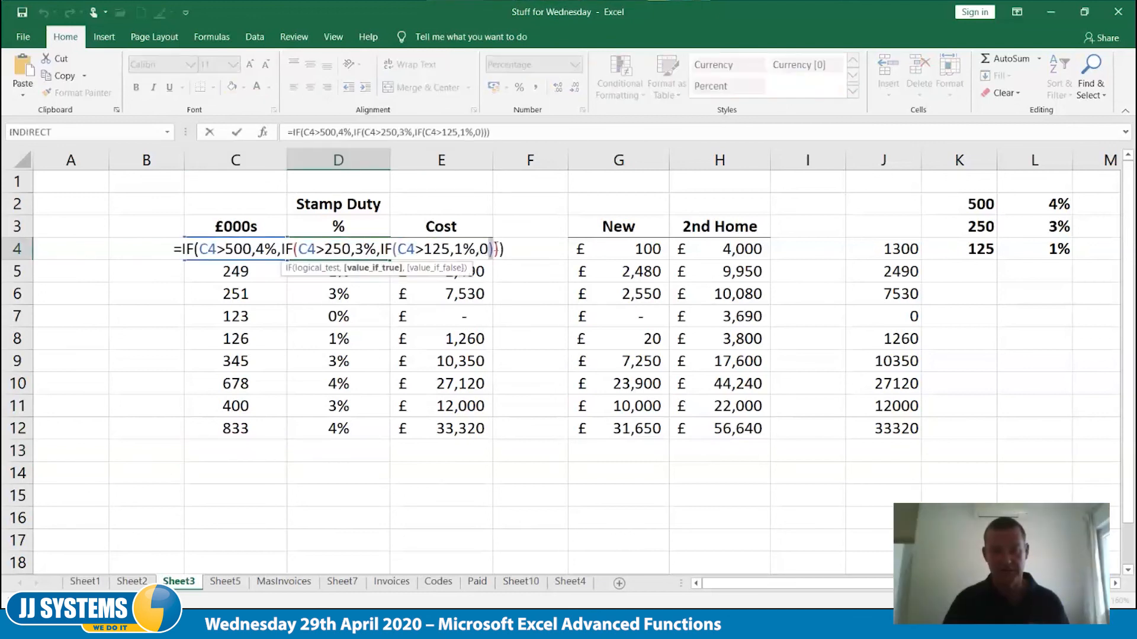
key(Delete)
key(Delete)
key(Delete)
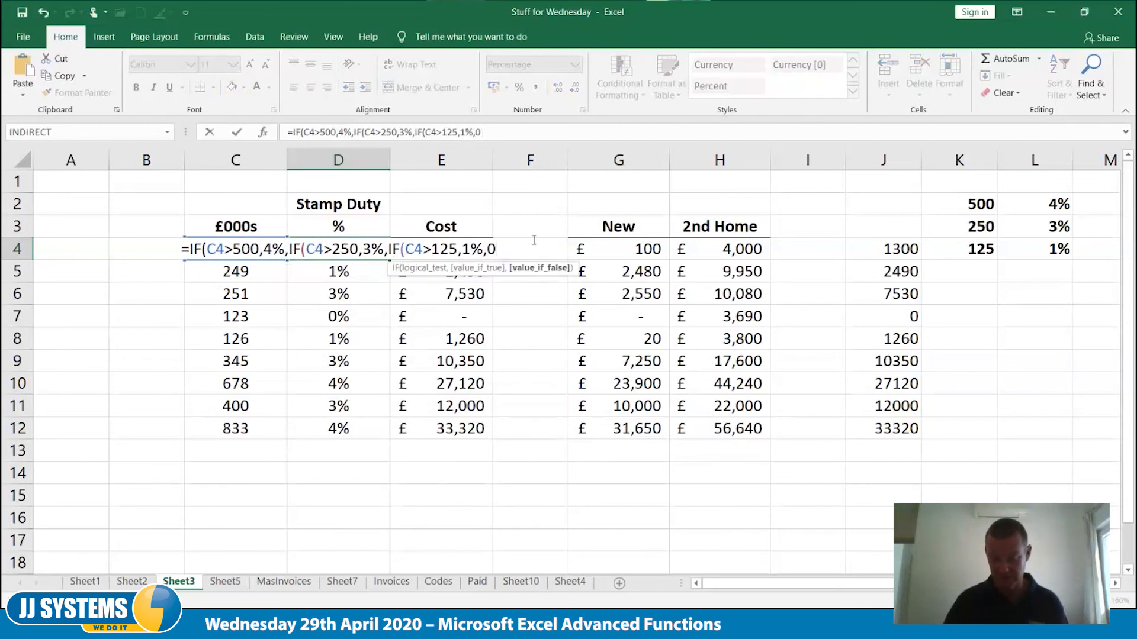
key(Return)
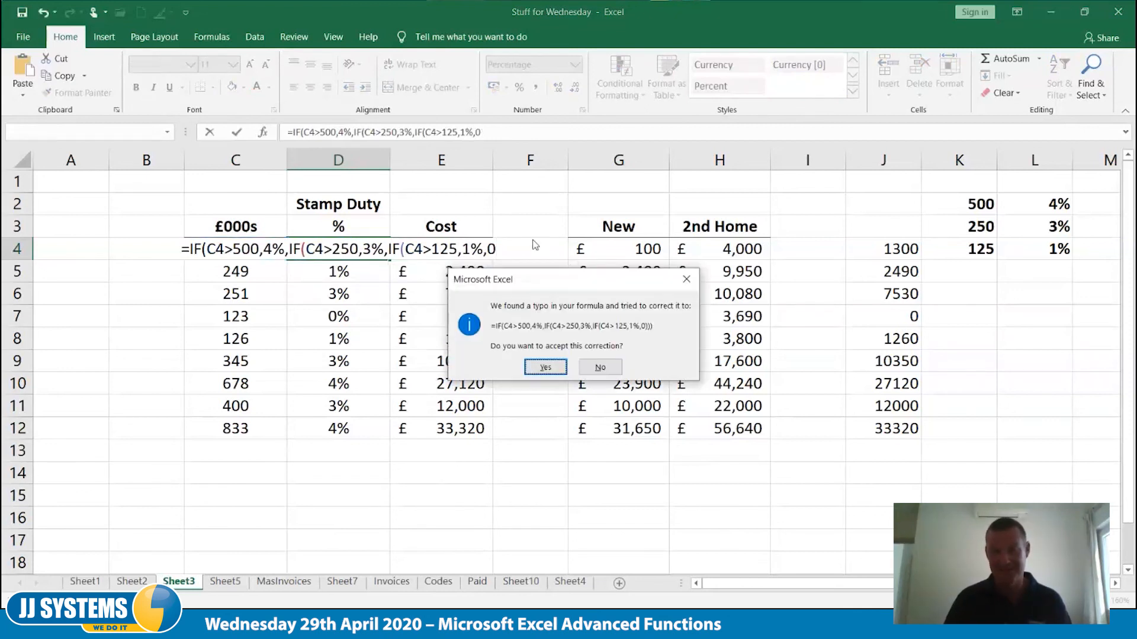
key(Return)
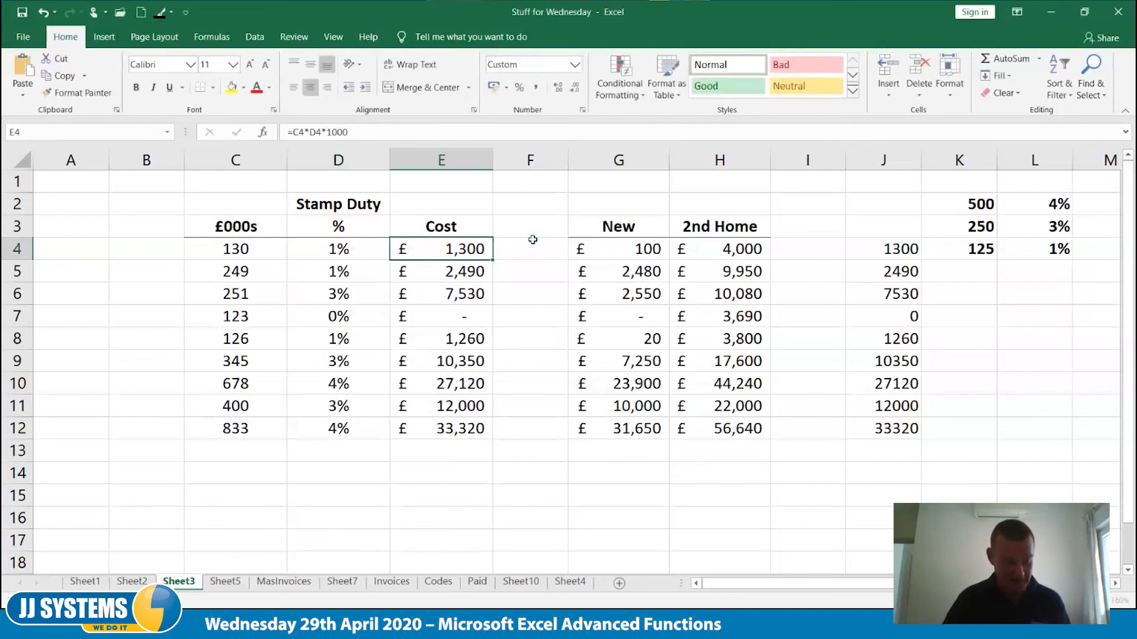
Review the closing brackets of the nested IF formula in D4 without editing it
key(Left)
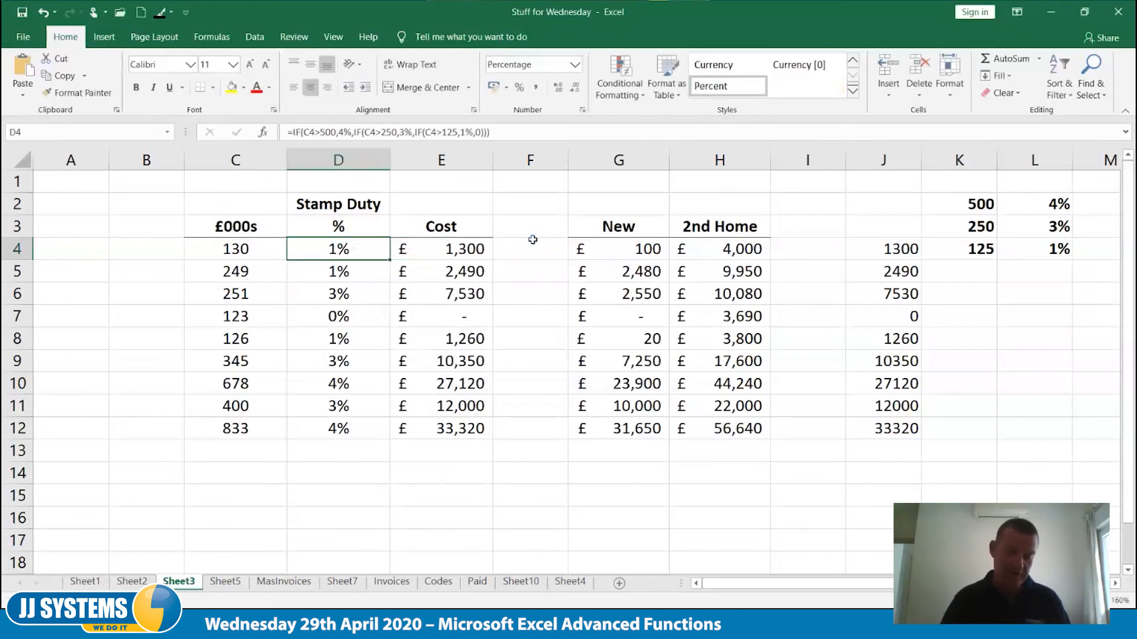
key(F2)
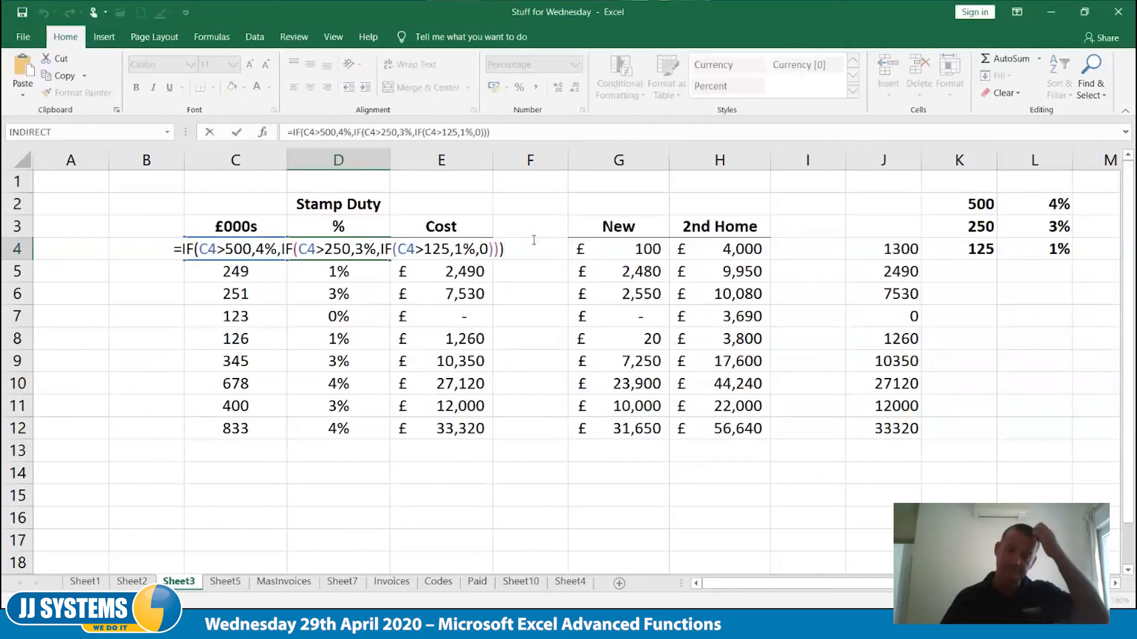
key(Escape)
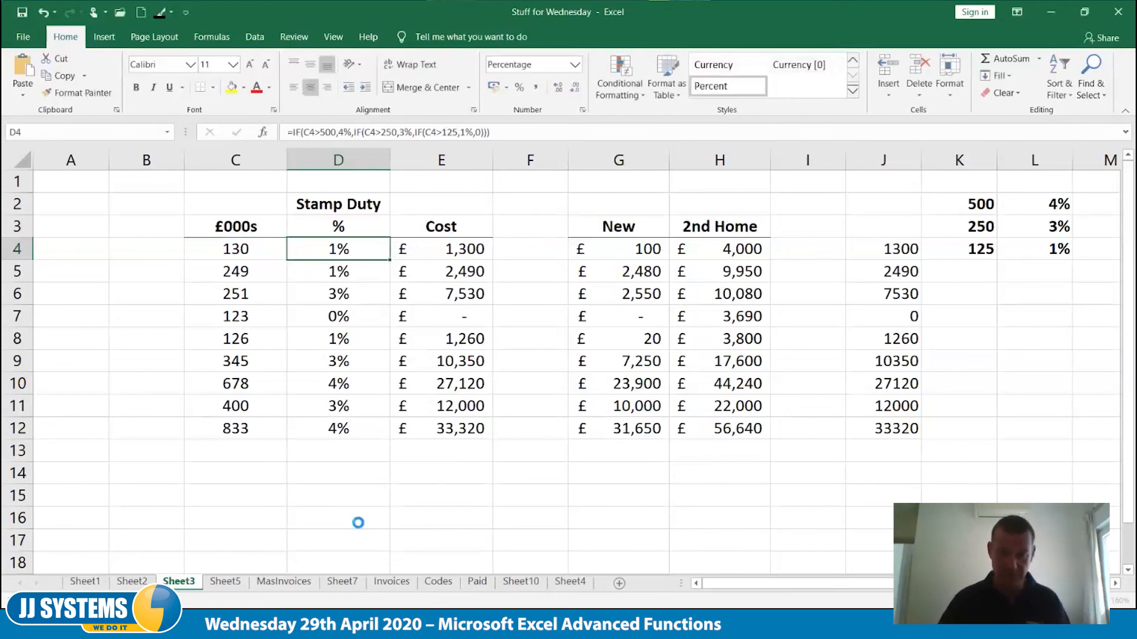
Insert line breaks in the D4 formula so the second and third IF each start on their own line
scroll(357, 523, up, 4)
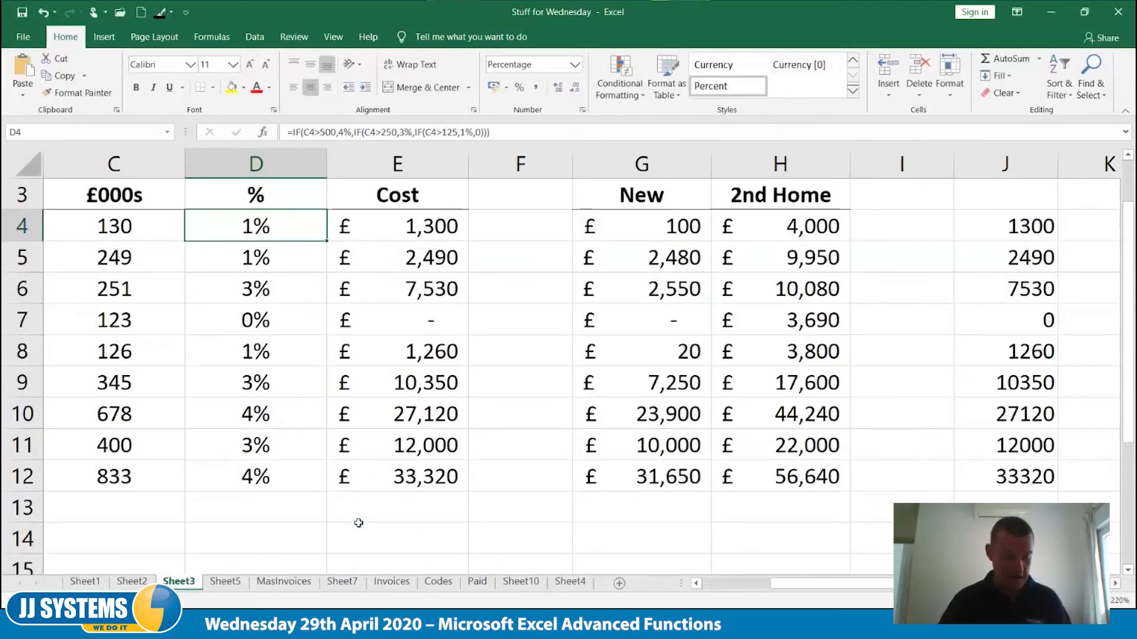
scroll(359, 523, up, 1)
key(F2)
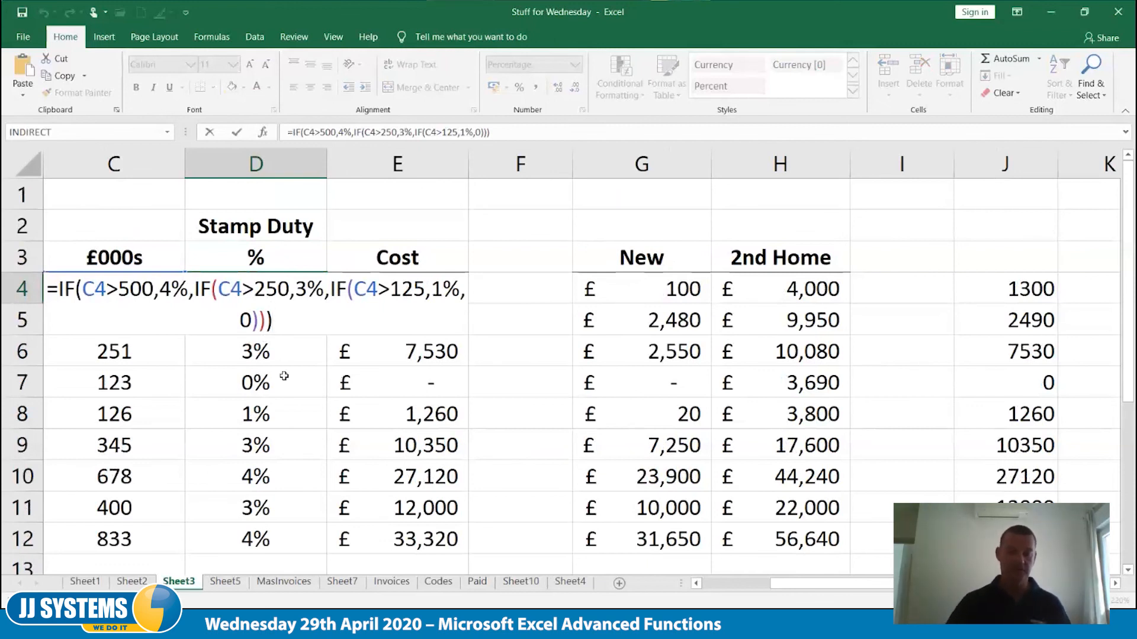
click(195, 289)
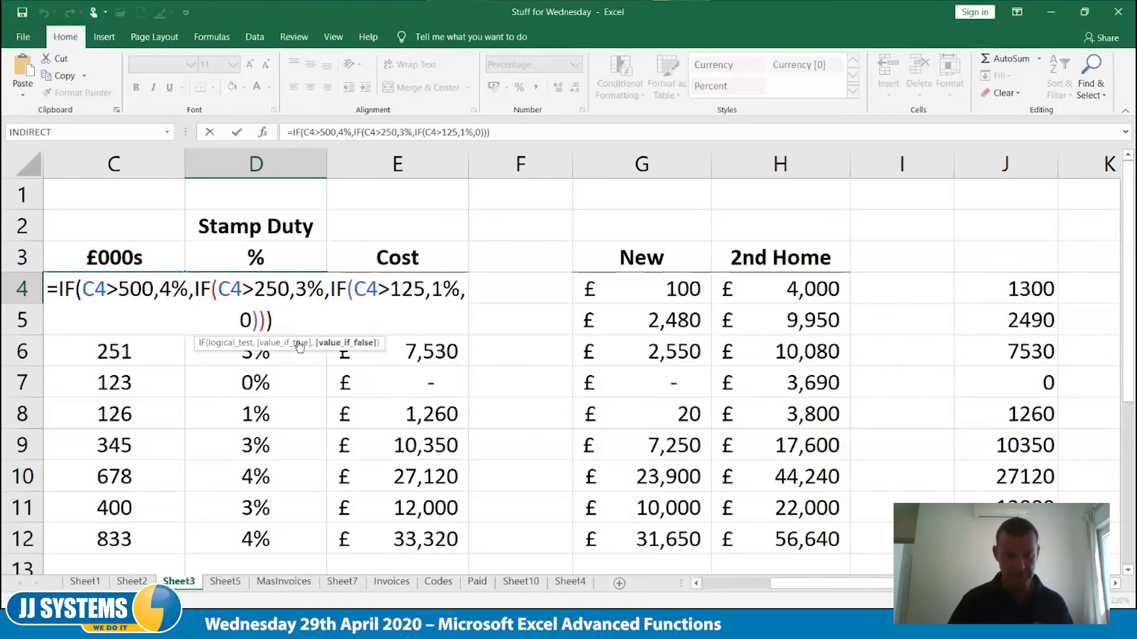
key(alt+Return)
key(Right)
key(Right)
key(Right)
key(Right)
key(Right)
key(Right)
key(Right)
key(Right)
key(Right)
key(Right)
key(Right)
key(Right)
key(Right)
key(Right)
key(Right)
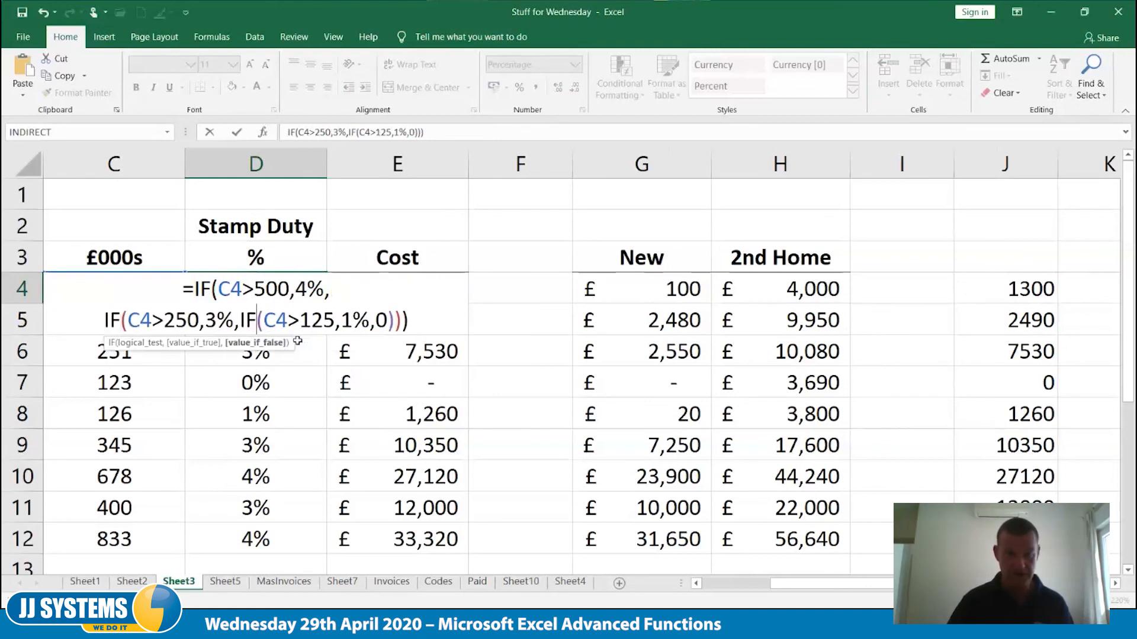
key(Left)
key(Left)
key(alt+Return)
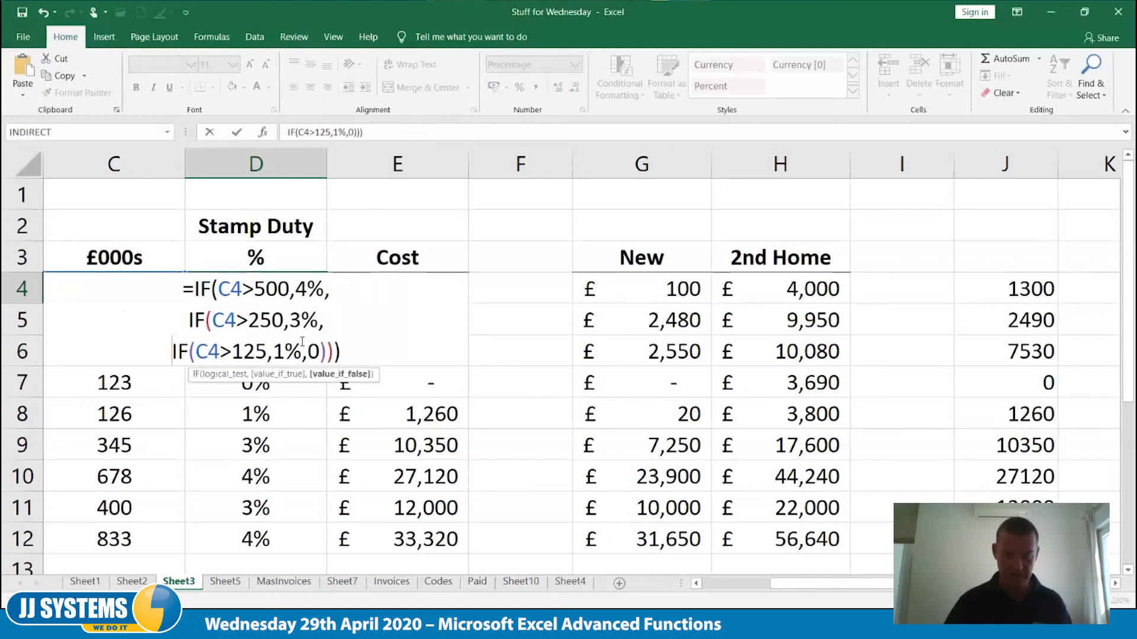
key(ctrl+Return)
Reopen the D4 formula to examine its three-line layout, leaving the formula as it is
double_click(289, 290)
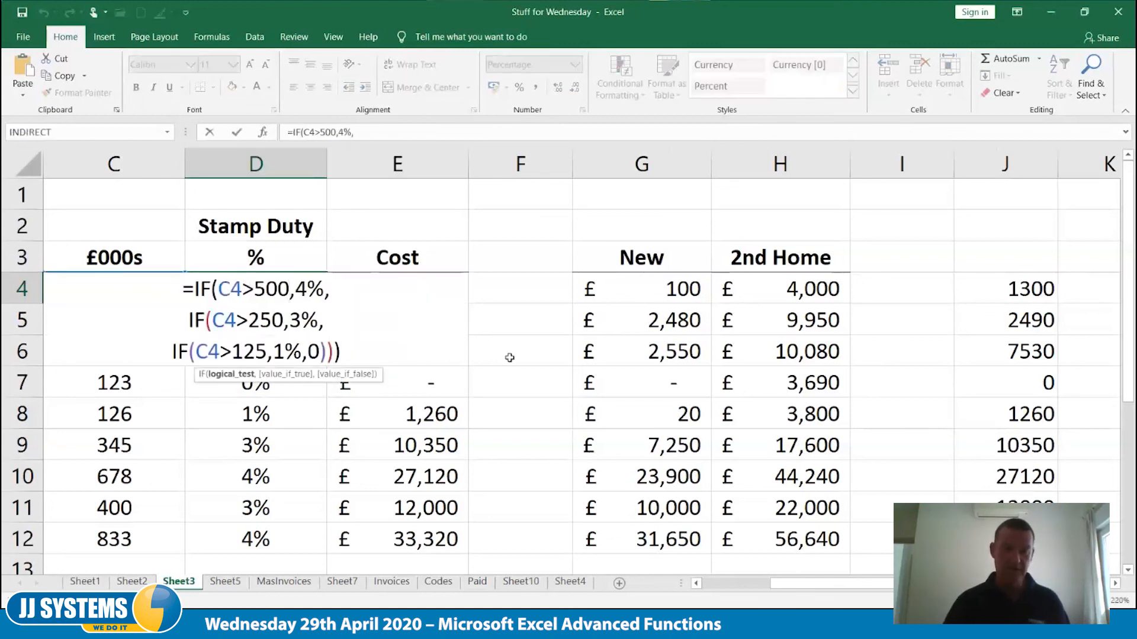
key(Home)
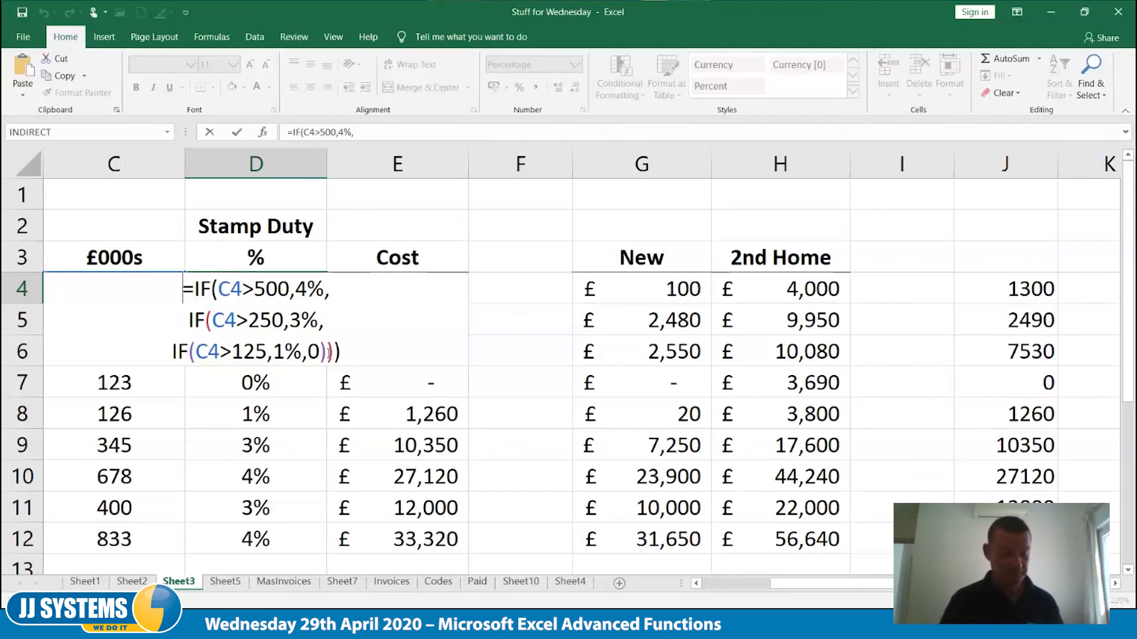
key(ctrl+Return)
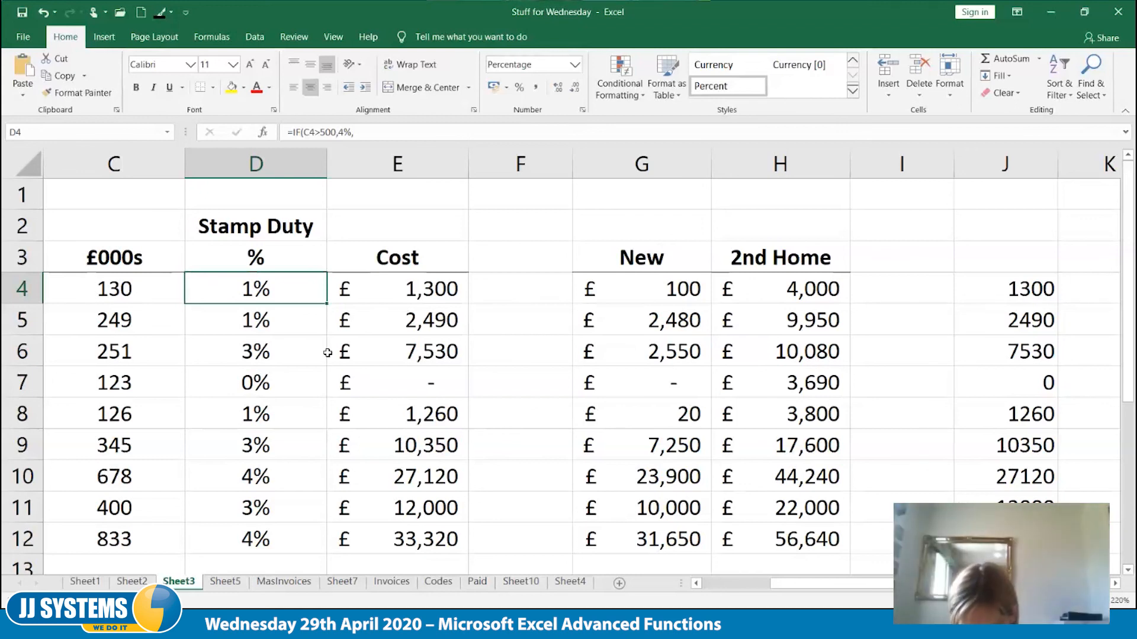
Inspect the New stamp duty formula in G4 and return to D4 with the whole table in view
key(Right)
key(Right)
key(Right)
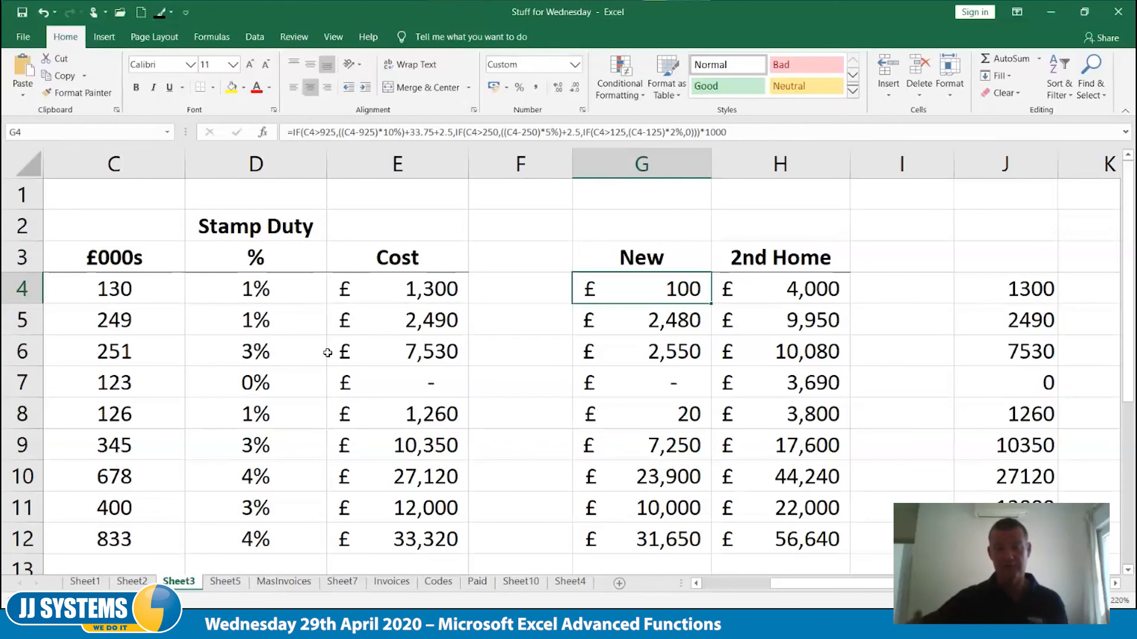
key(Left)
key(Left)
key(Left)
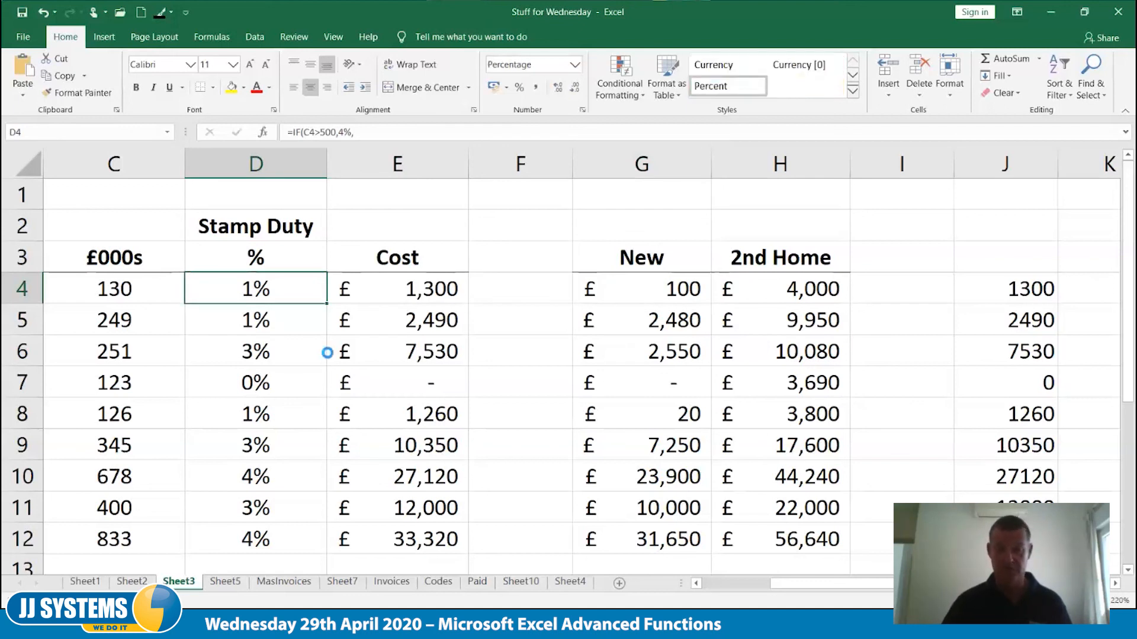
scroll(327, 353, down, 3)
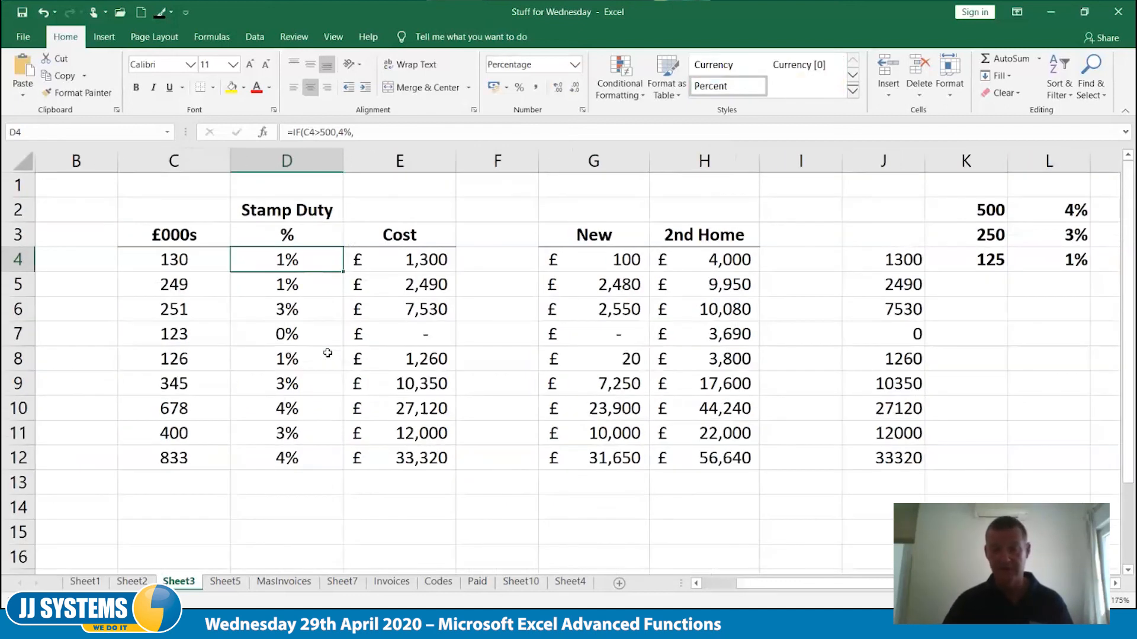
click(696, 583)
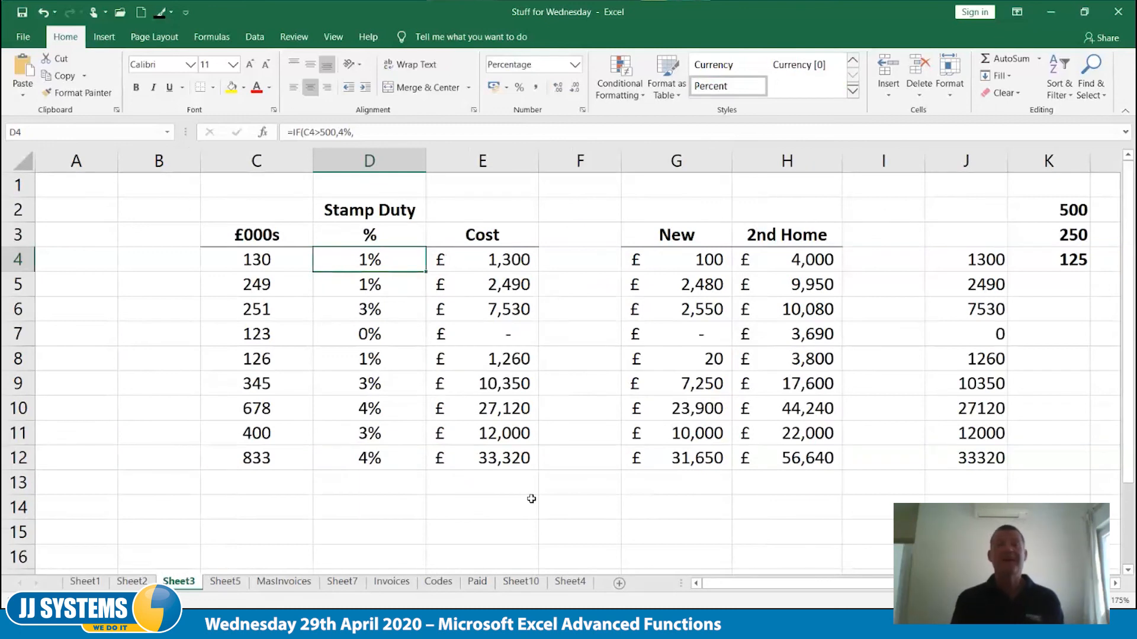